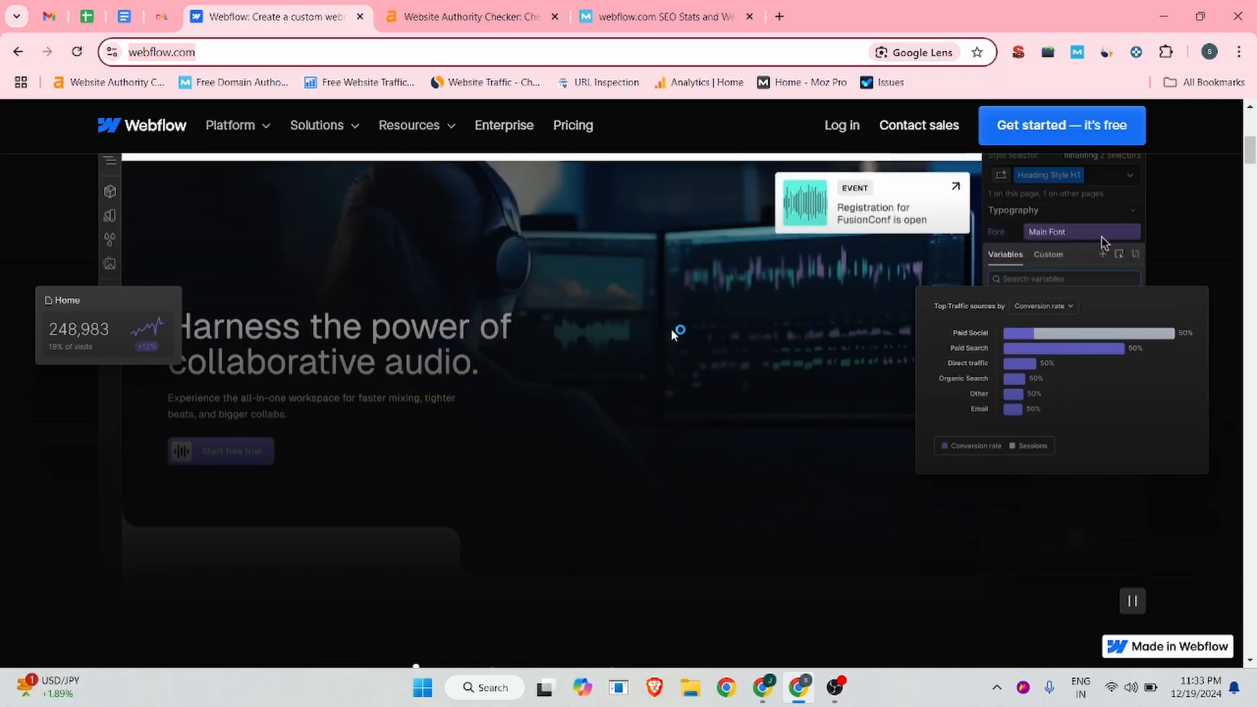
Step: Look over the Webflow homepage and check the site's authority metrics on Ahrefs and Moz
{"action": "scroll", "coordinate": [388, 304], "scroll_direction": "down", "scroll_amount": 5}
{"action": "scroll", "coordinate": [395, 309], "scroll_direction": "down", "scroll_amount": 3}
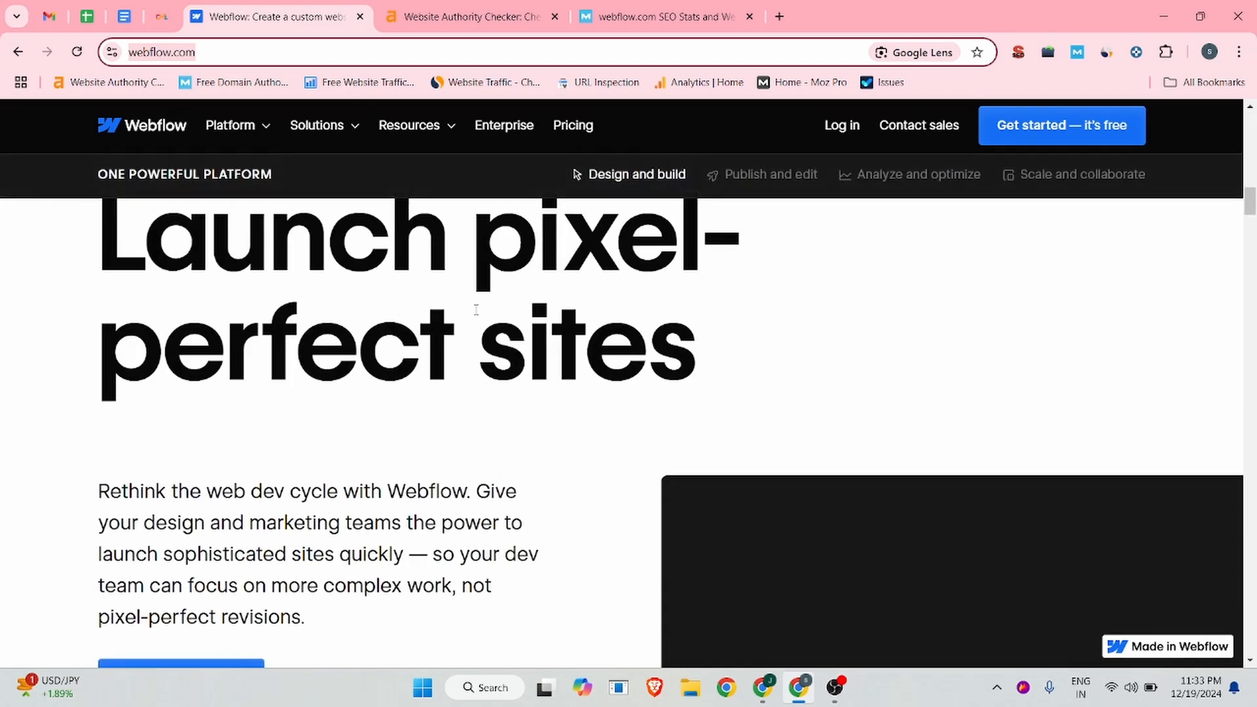
{"action": "scroll", "coordinate": [422, 342], "scroll_direction": "up", "scroll_amount": 8}
{"action": "scroll", "coordinate": [422, 341], "scroll_direction": "up", "scroll_amount": 5}
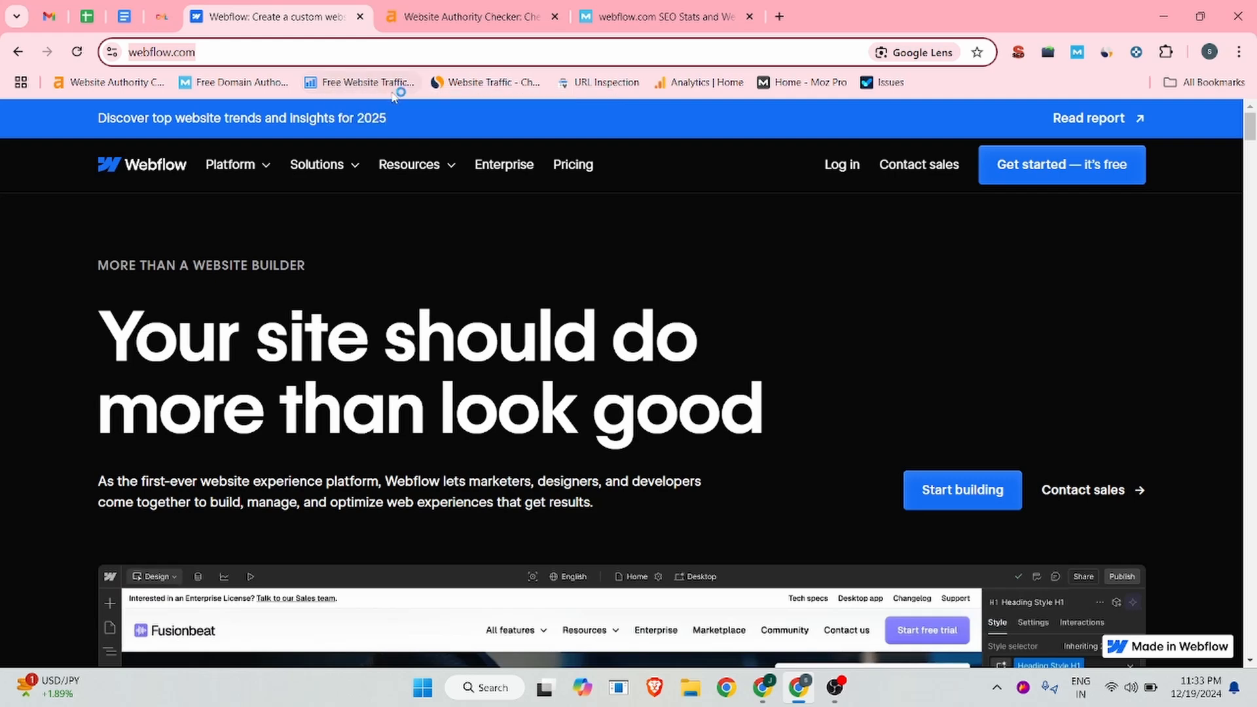
{"action": "left_click", "coordinate": [452, 6]}
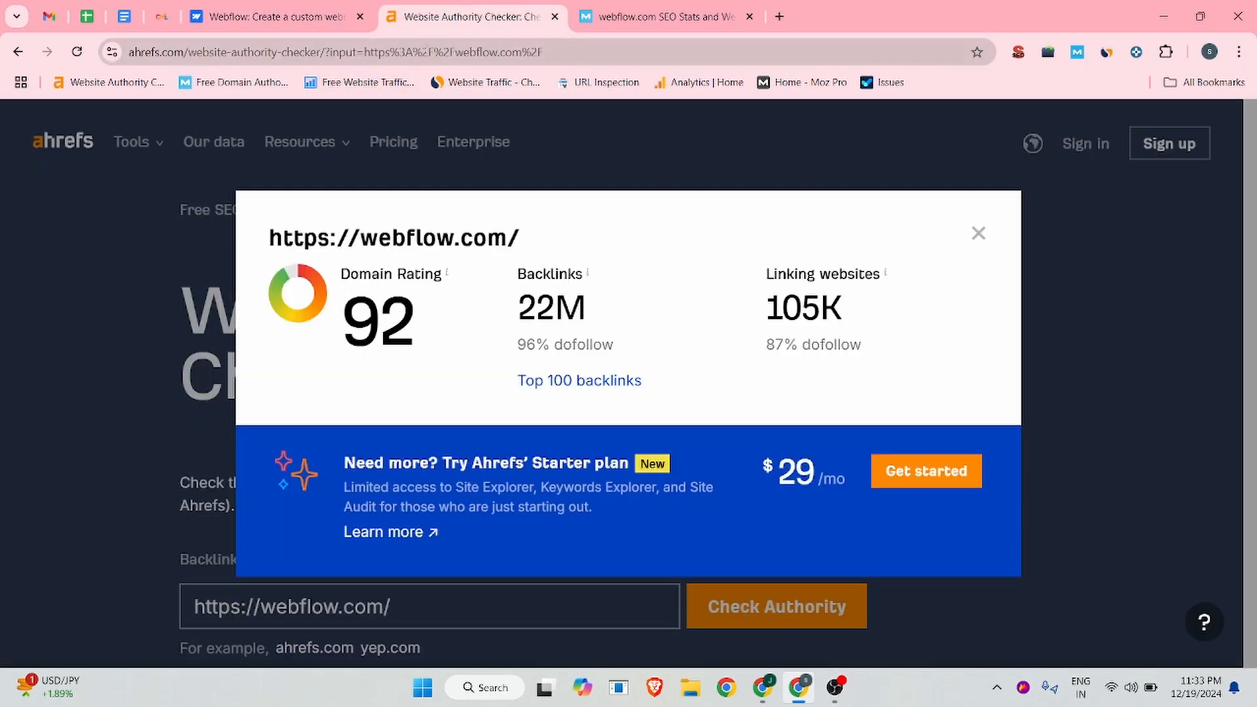
{"action": "left_click", "coordinate": [640, 7]}
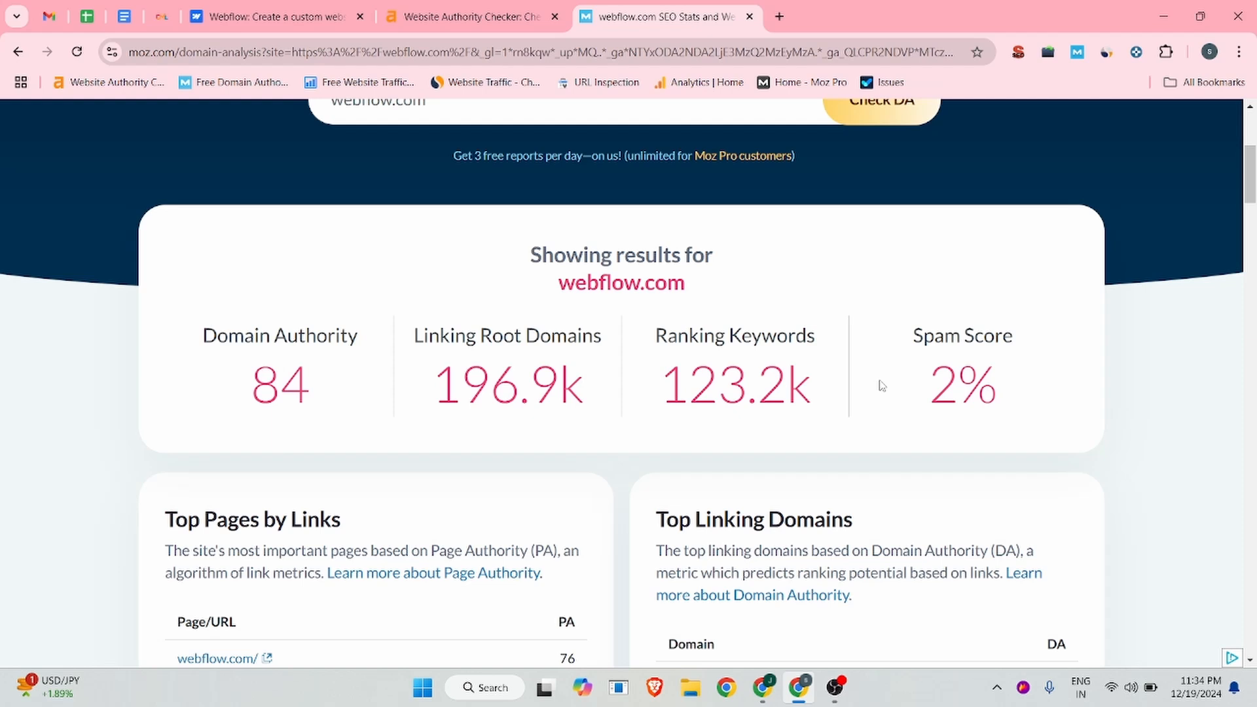
{"action": "left_click", "coordinate": [357, 5]}
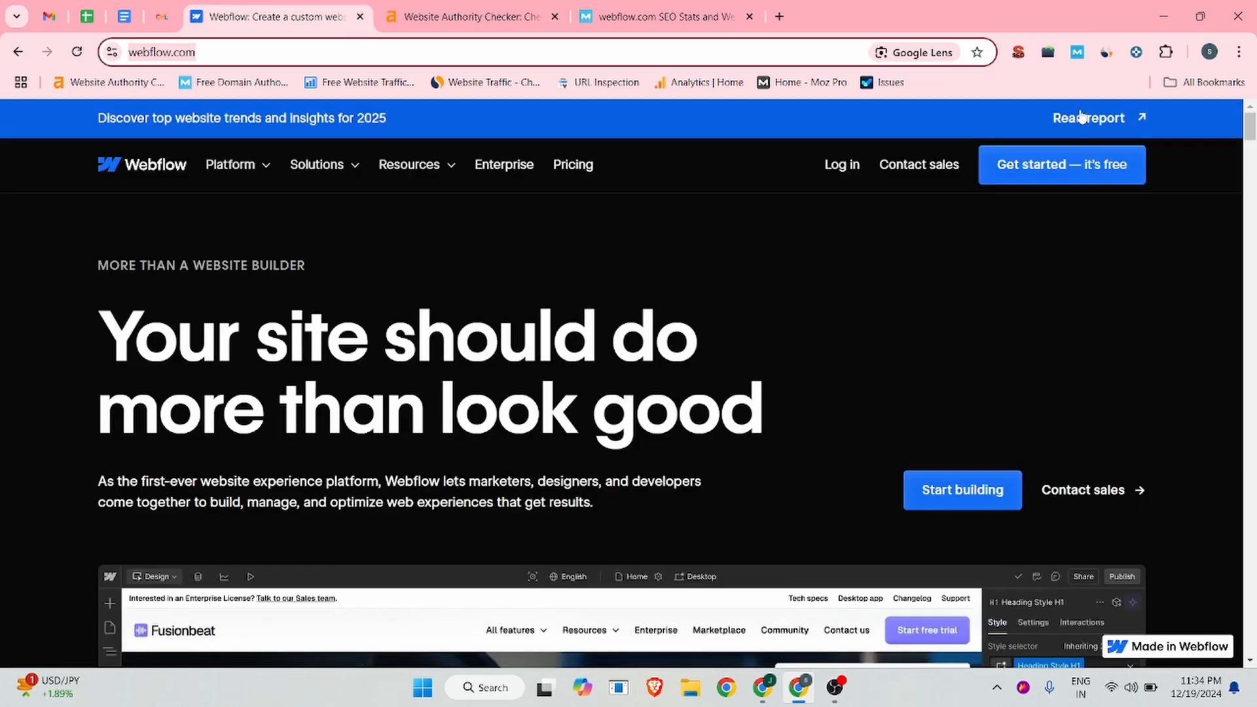
Step: Review webflow.com's Similarweb traffic, ranking and top-country data
{"action": "left_click", "coordinate": [1106, 52]}
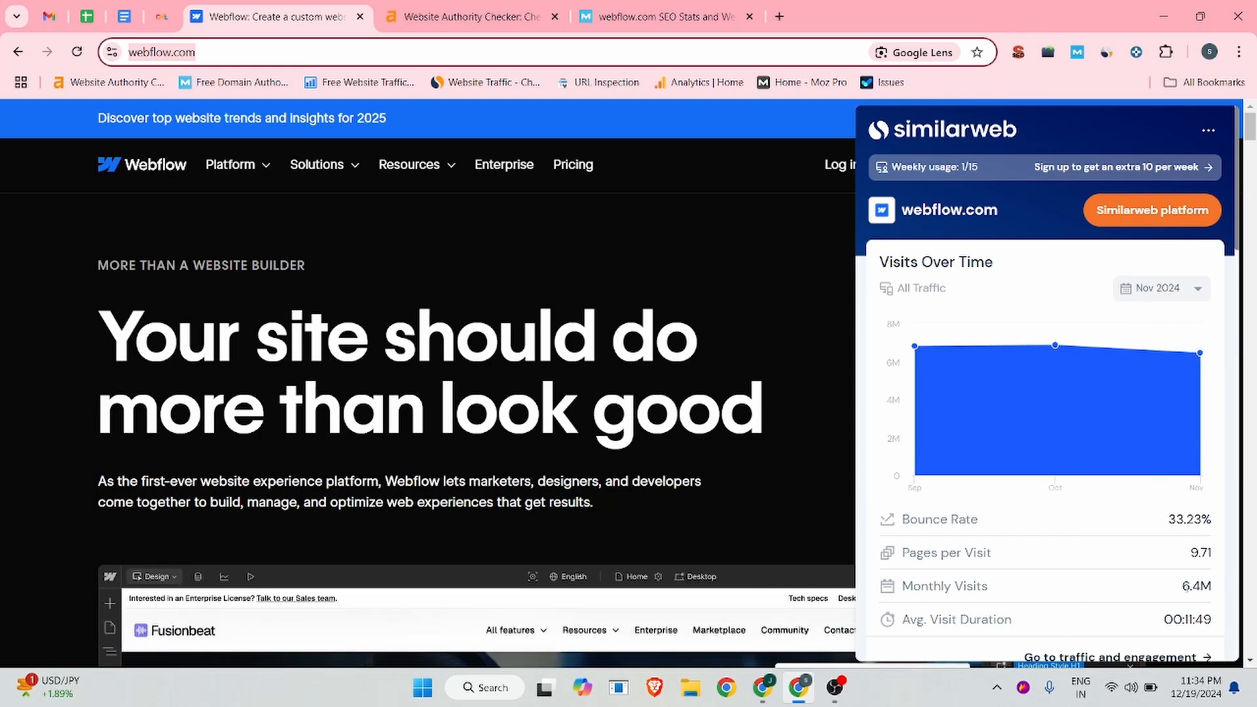
{"action": "scroll", "coordinate": [1032, 491], "scroll_direction": "down", "scroll_amount": 10}
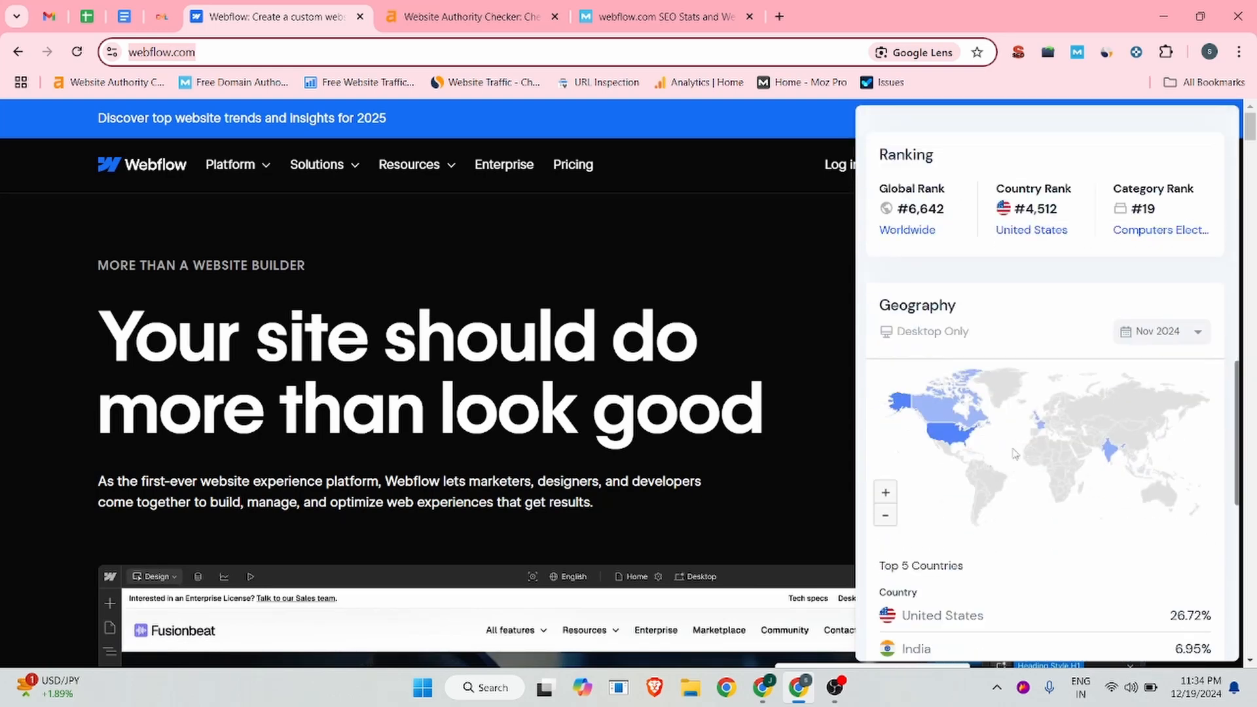
{"action": "scroll", "coordinate": [988, 461], "scroll_direction": "down", "scroll_amount": 5}
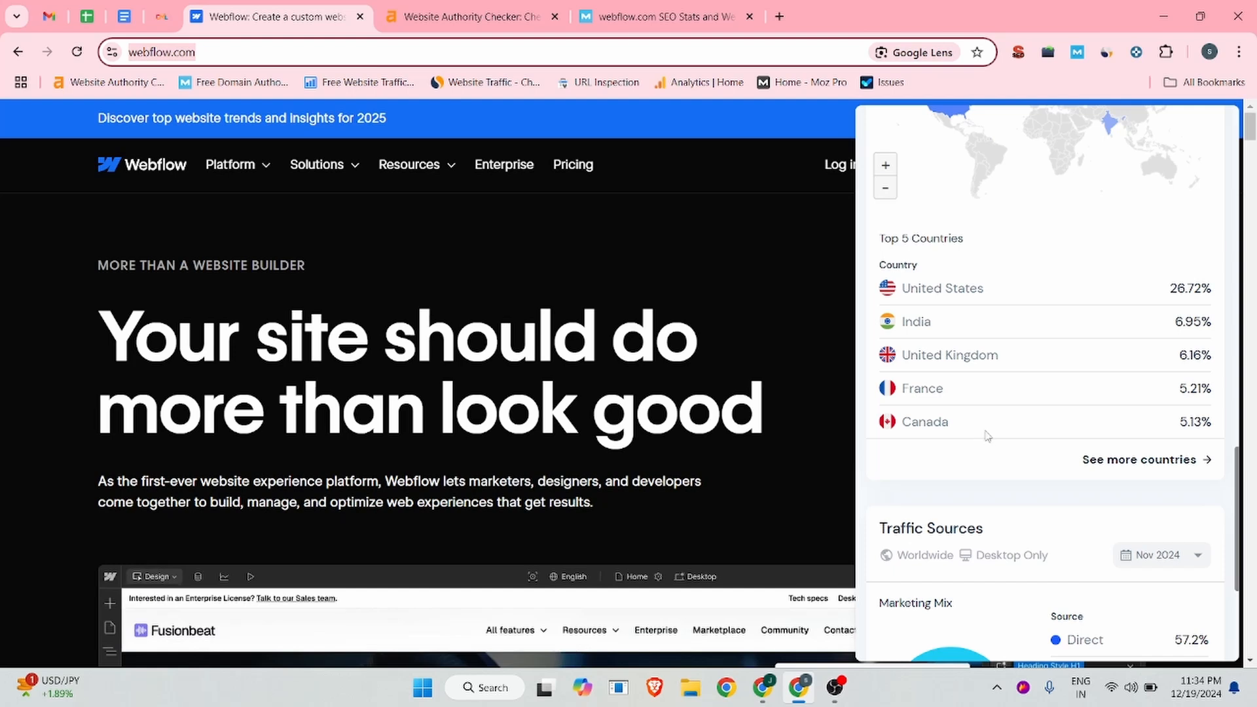
{"action": "left_click", "coordinate": [655, 357]}
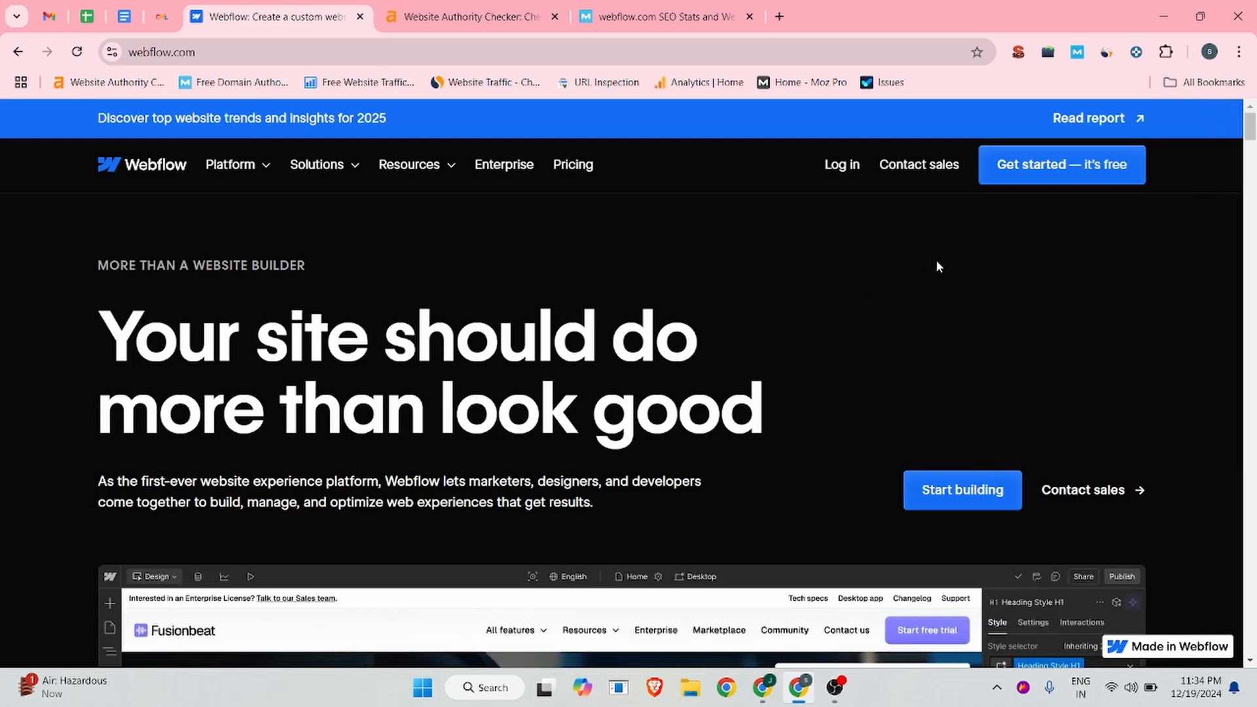
Step: Begin a free Webflow sign-up and submit the saved work e-mail address
{"action": "left_click", "coordinate": [1087, 171]}
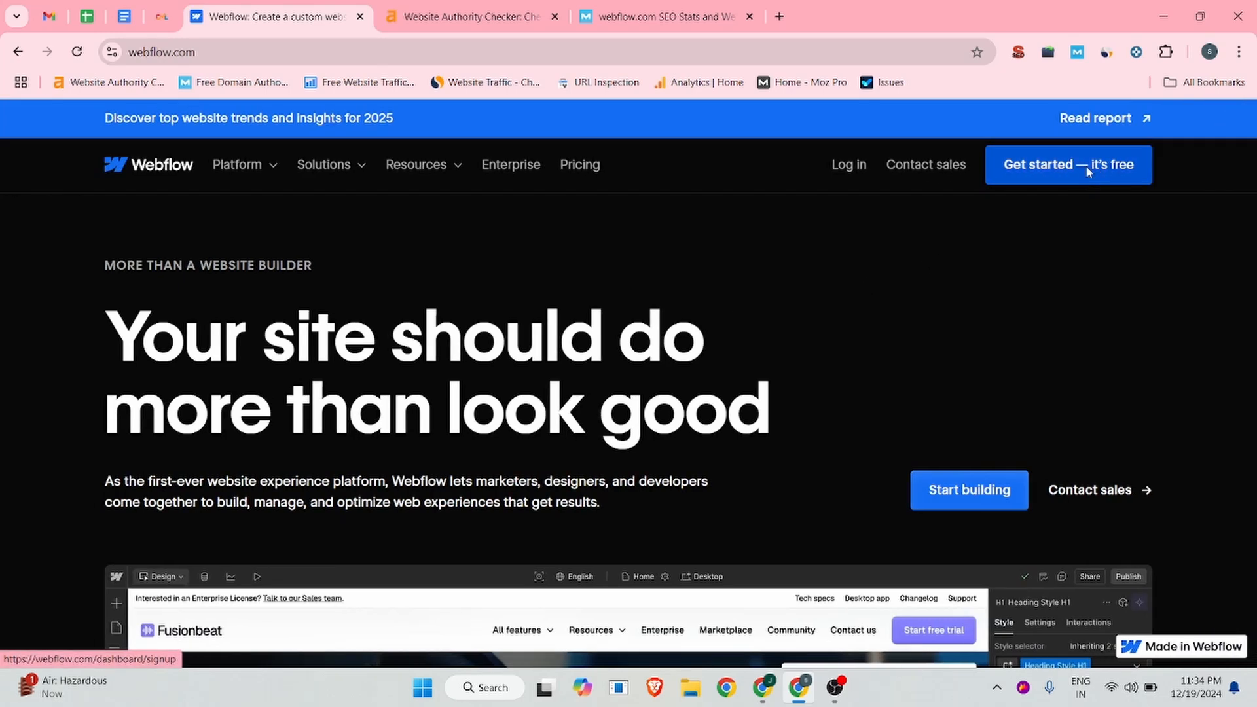
{"action": "left_click", "coordinate": [850, 281]}
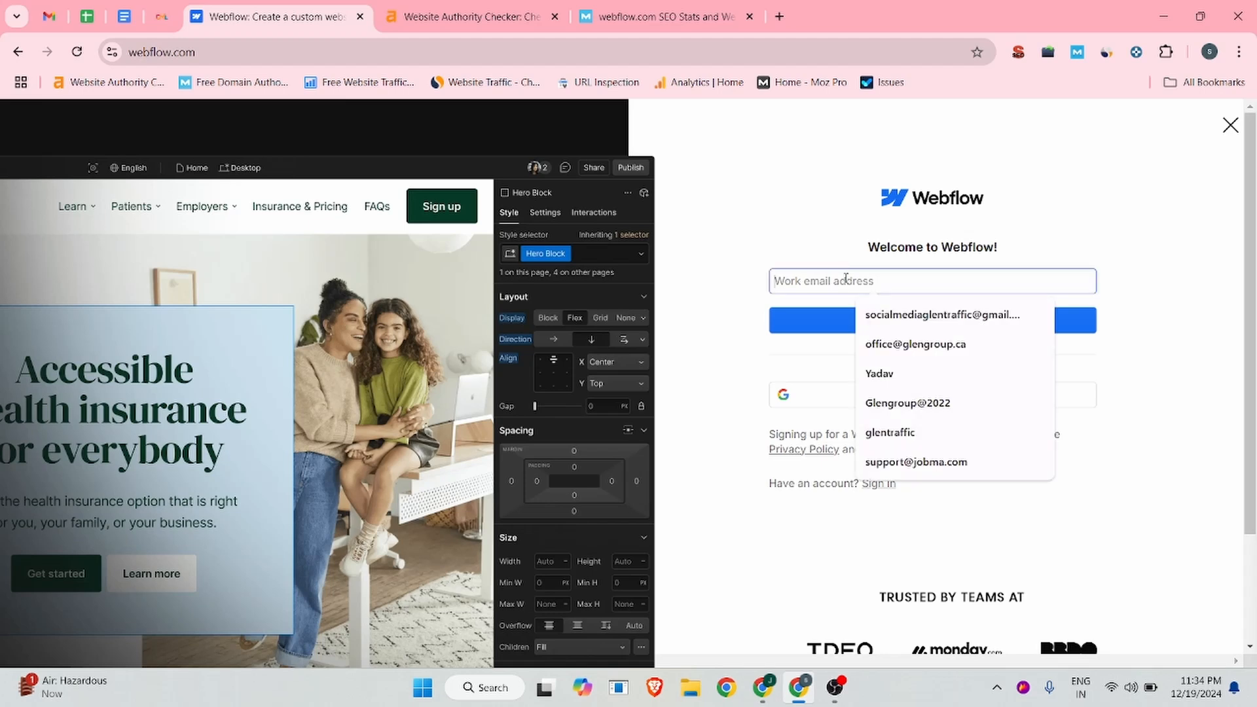
{"action": "left_click", "coordinate": [922, 313]}
{"action": "left_click", "coordinate": [902, 324]}
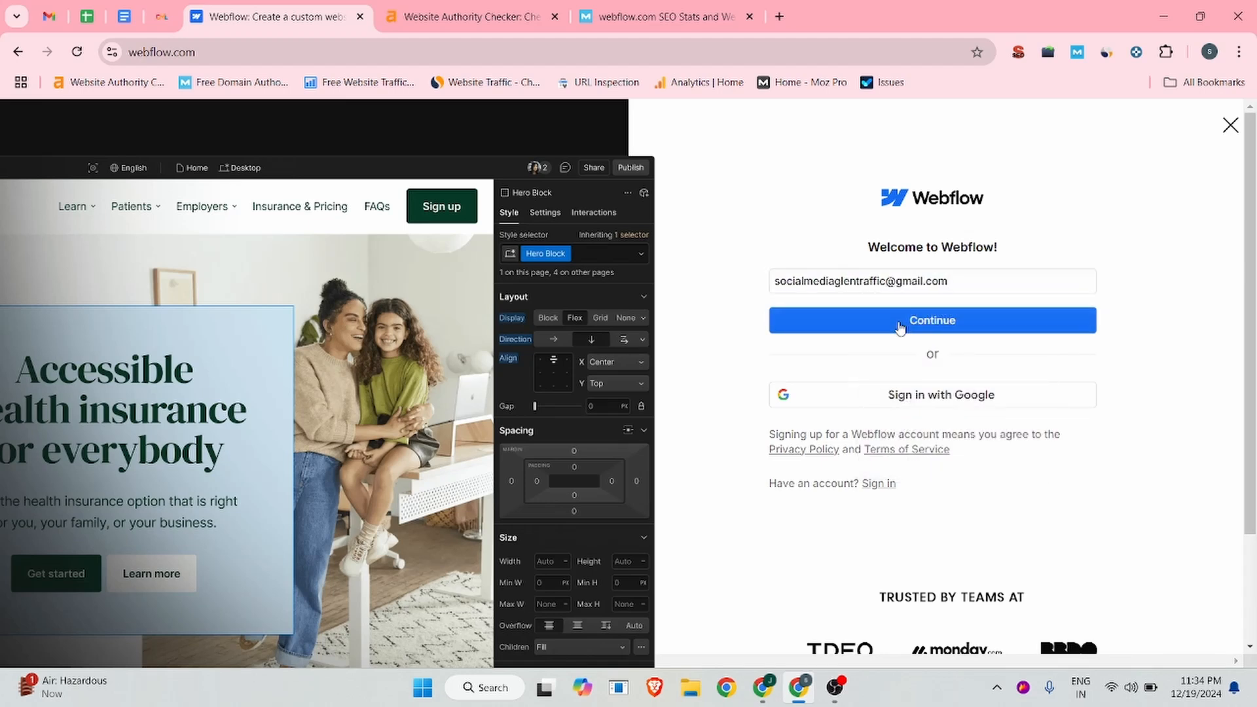
Step: Fill the password field with the suggested strong password, create the Webflow account and dismiss the saved-password notice
{"action": "left_click", "coordinate": [851, 292]}
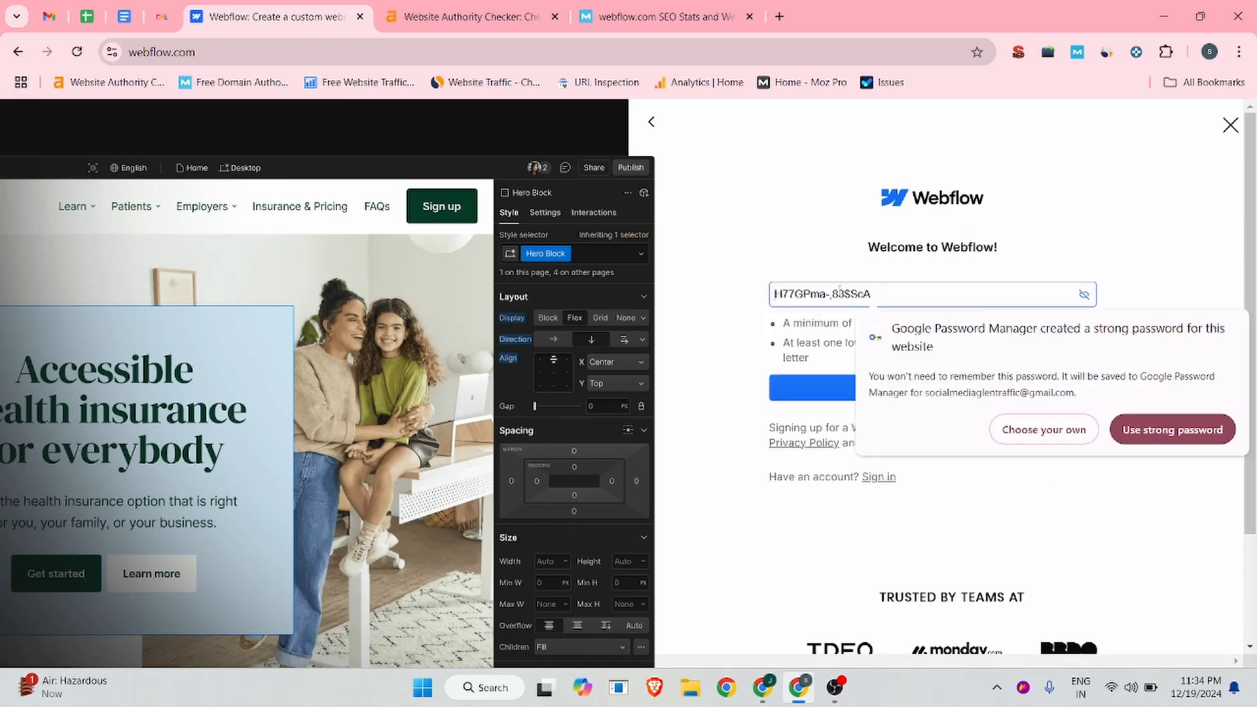
{"action": "left_click", "coordinate": [1152, 425]}
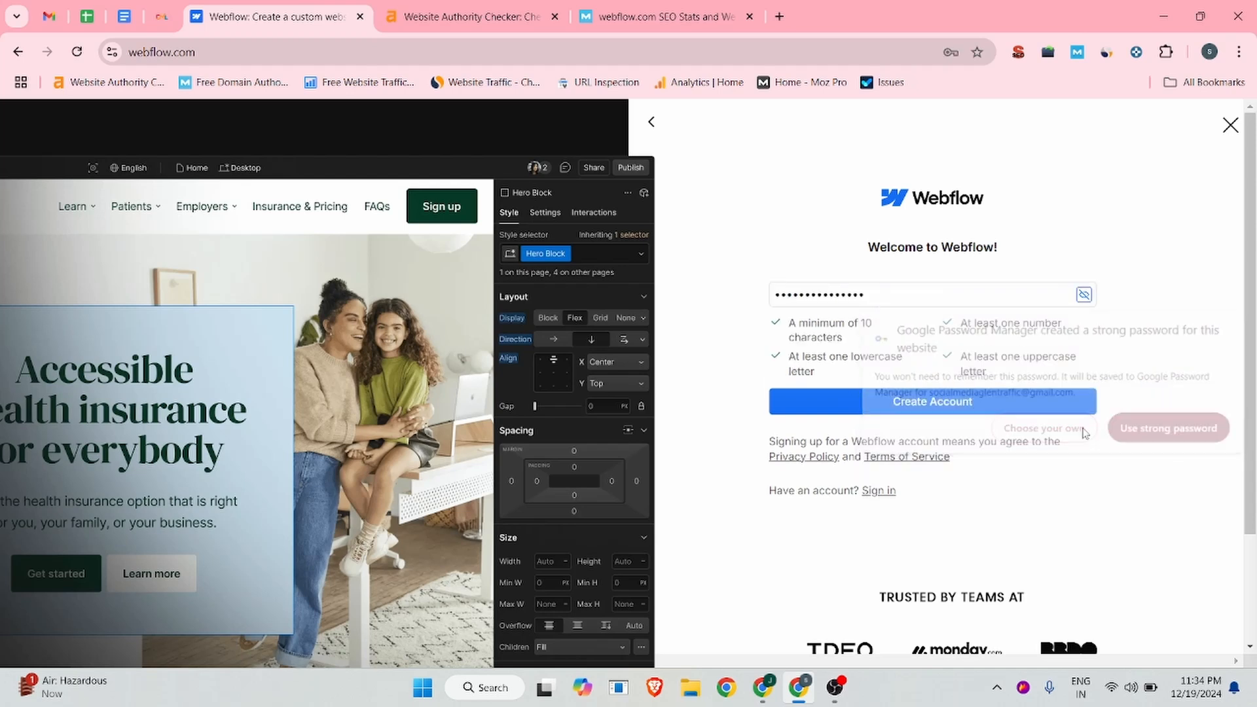
{"action": "left_click", "coordinate": [922, 412]}
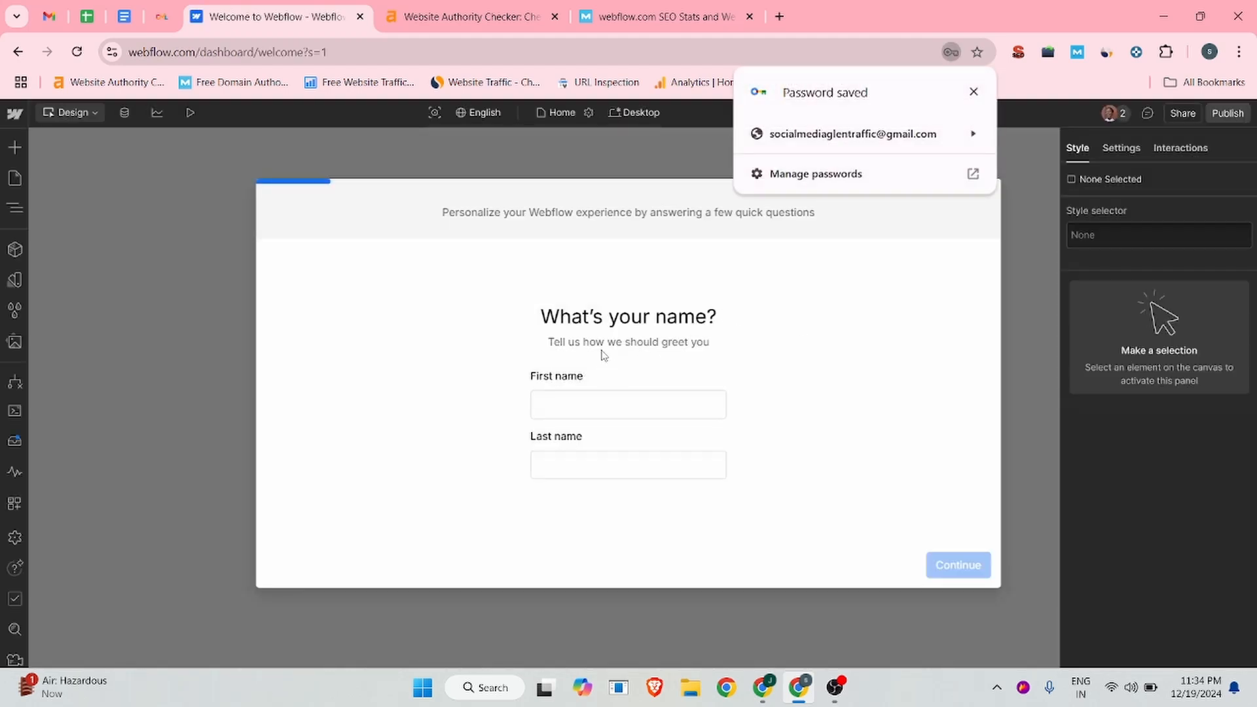
{"action": "left_click", "coordinate": [974, 91]}
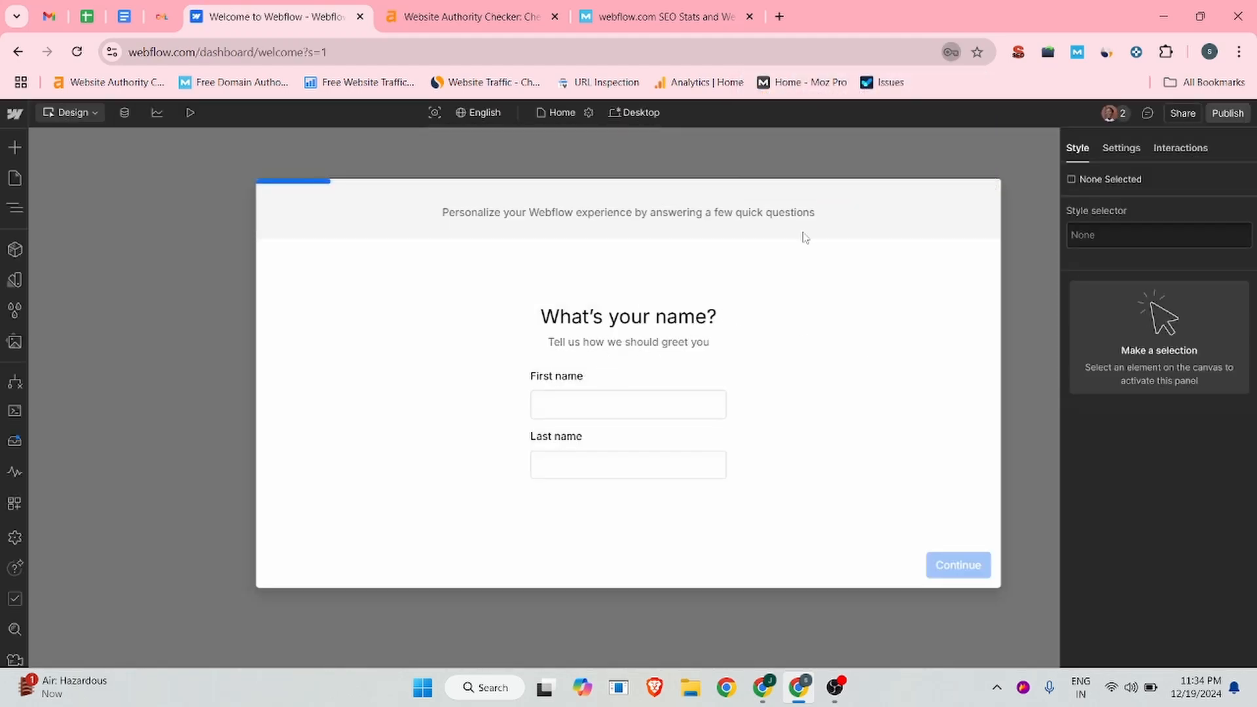
Step: Fill in the account holder's first and last name in the welcome questionnaire and continue
{"action": "left_click", "coordinate": [567, 407]}
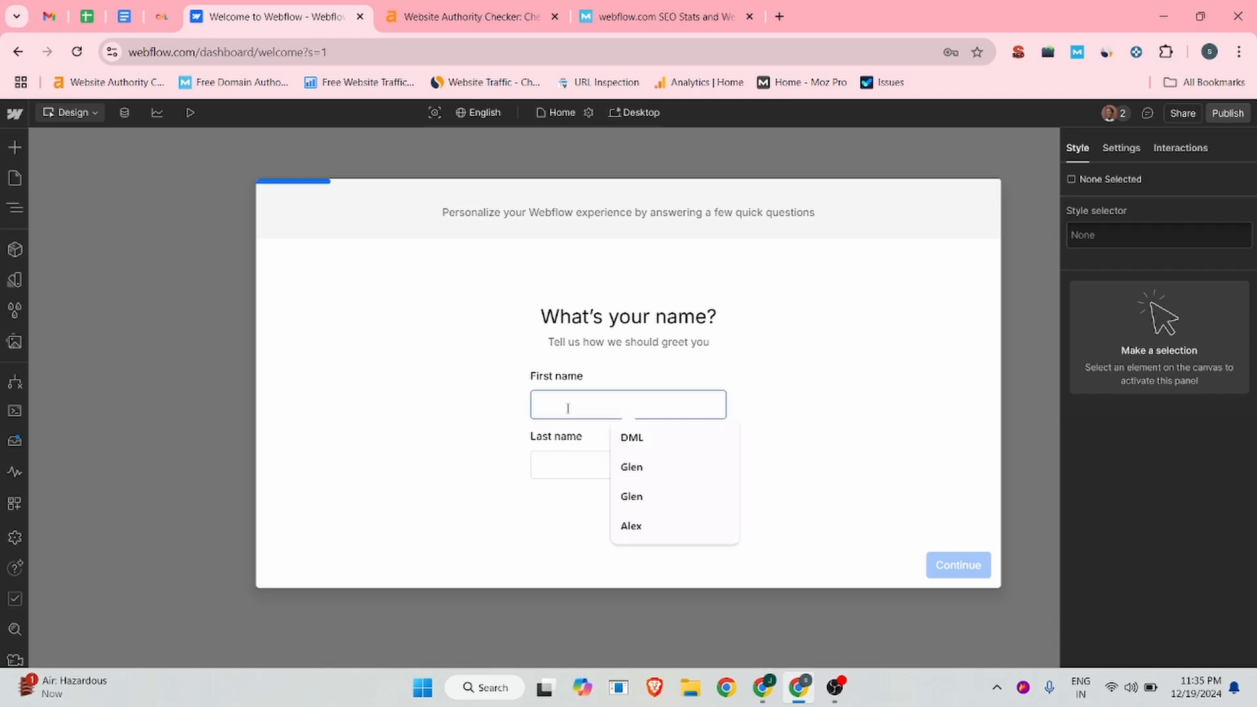
{"action": "left_click", "coordinate": [625, 438]}
{"action": "left_click", "coordinate": [570, 461]}
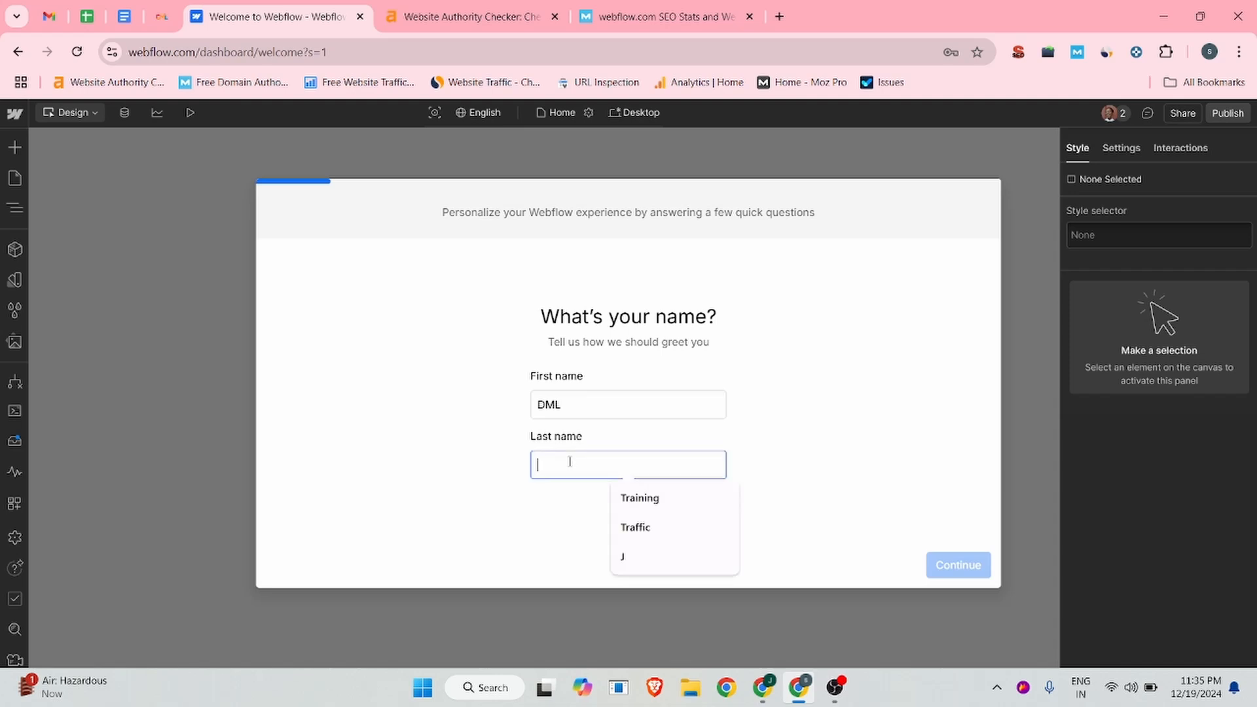
{"action": "left_click", "coordinate": [636, 528]}
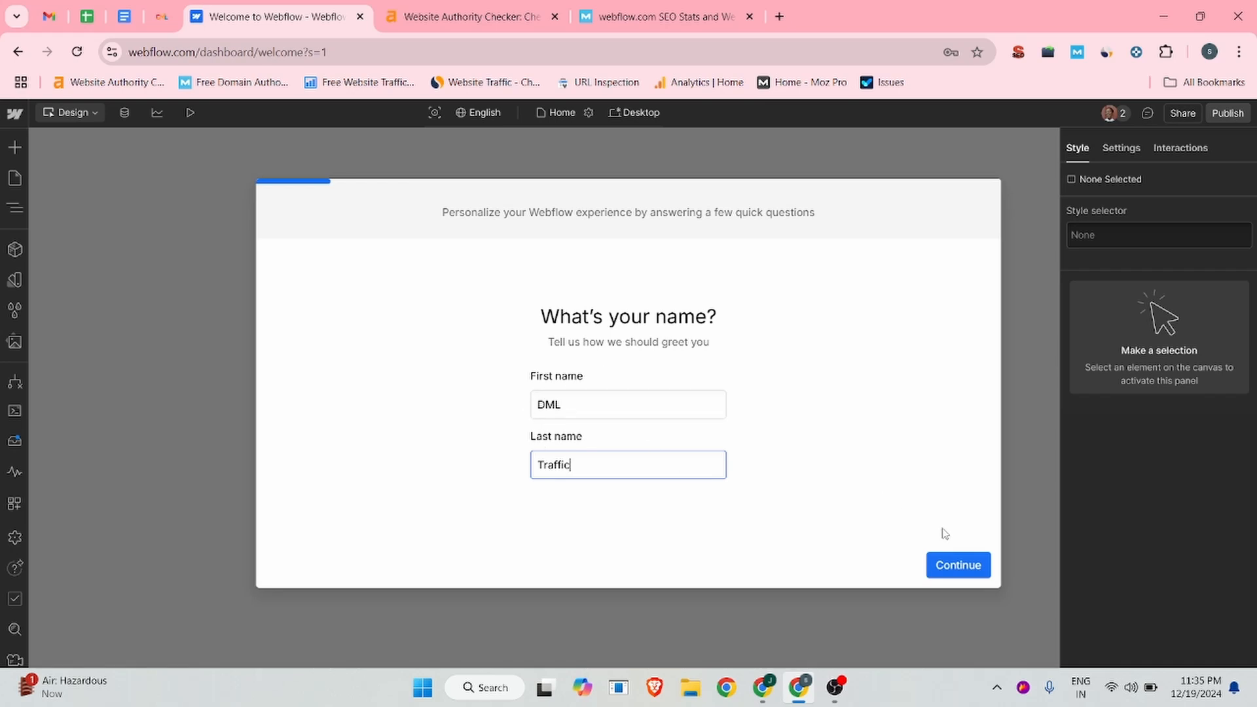
{"action": "left_click", "coordinate": [959, 569]}
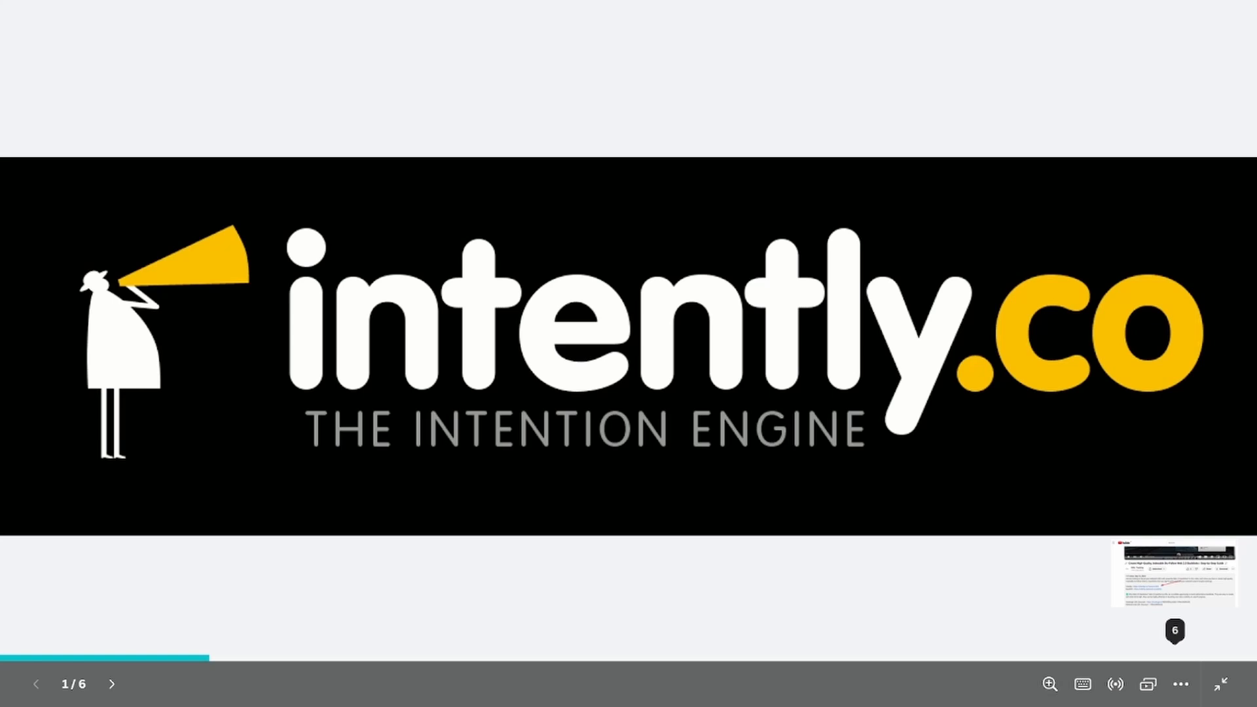
{"action": "key", "text": "Right"}
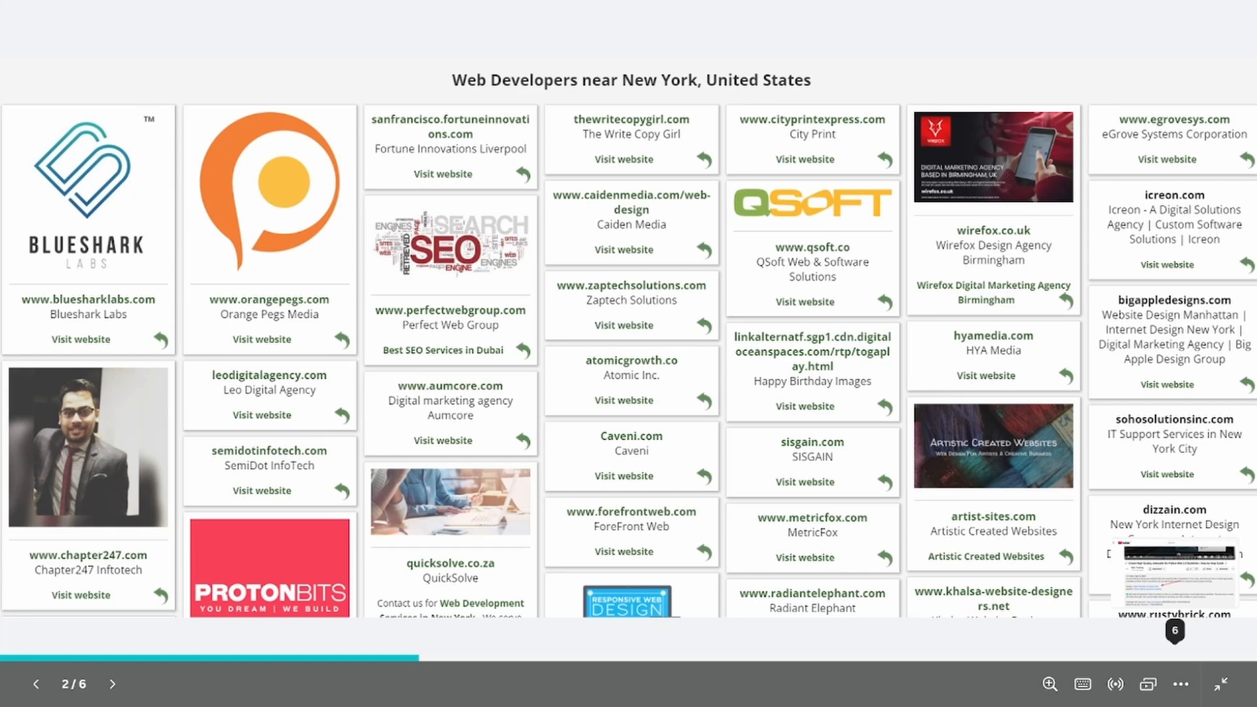
{"action": "key", "text": "Right"}
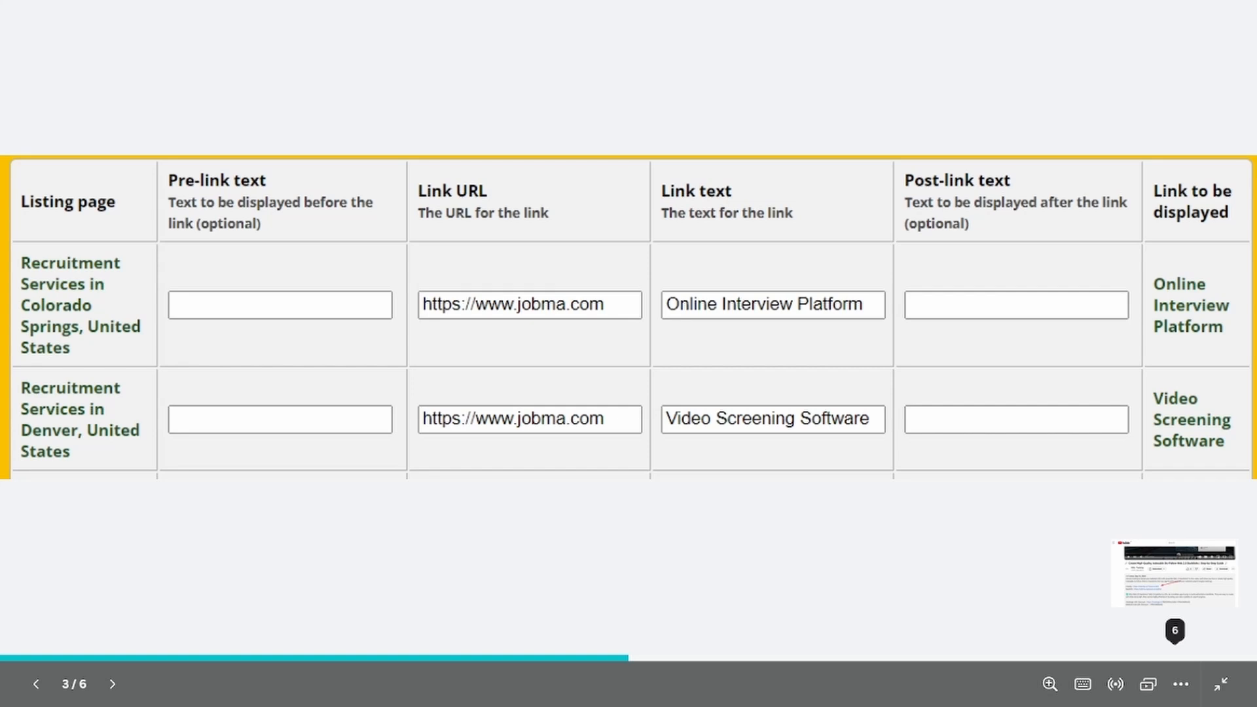
{"action": "key", "text": "Right"}
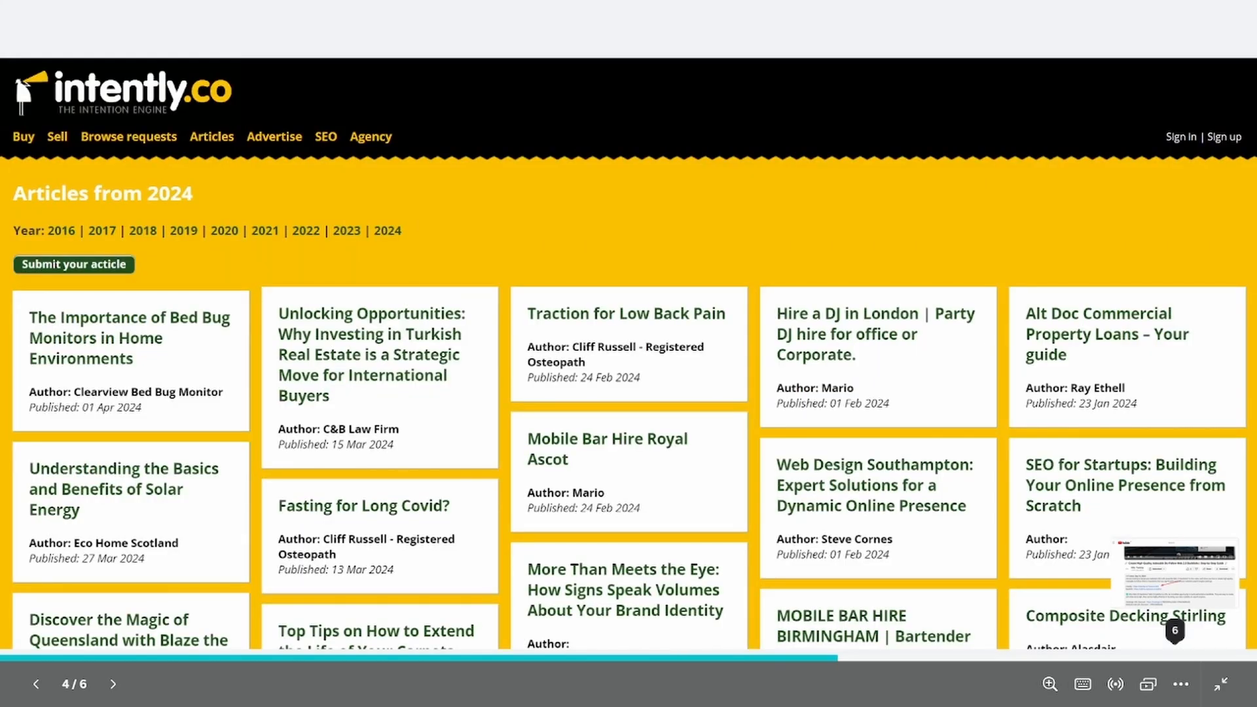
{"action": "key", "text": "Right"}
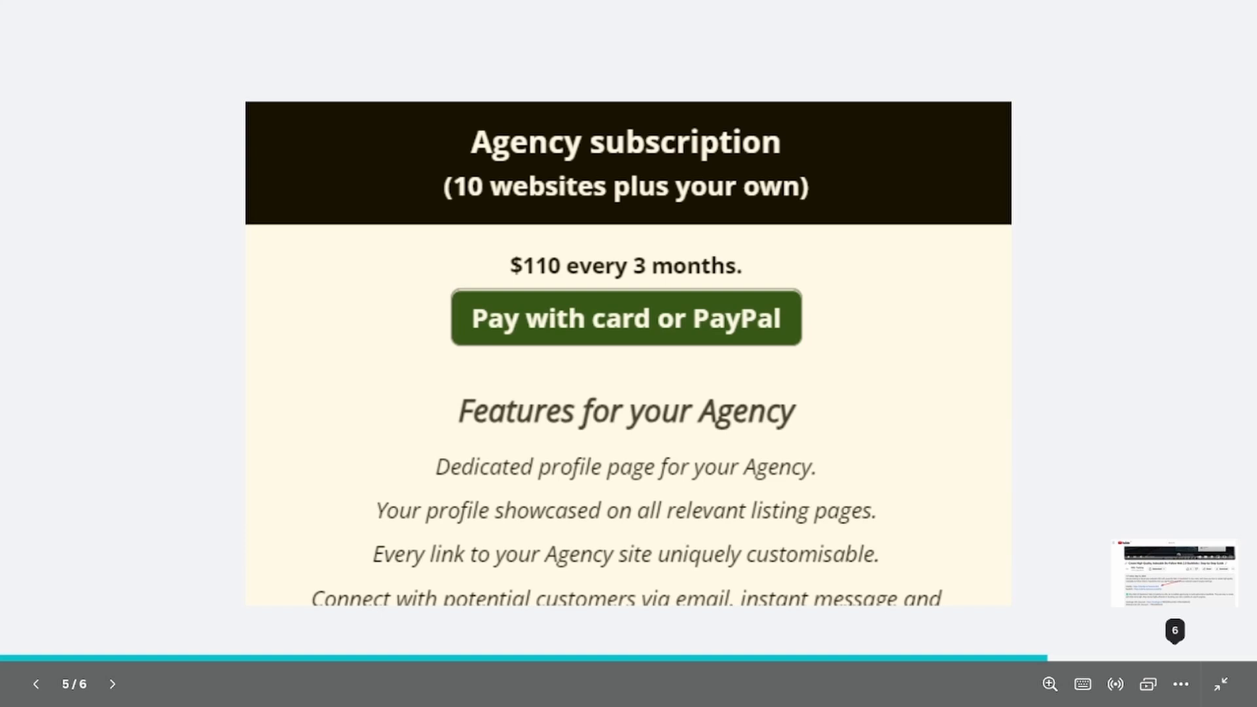
{"action": "key", "text": "Right"}
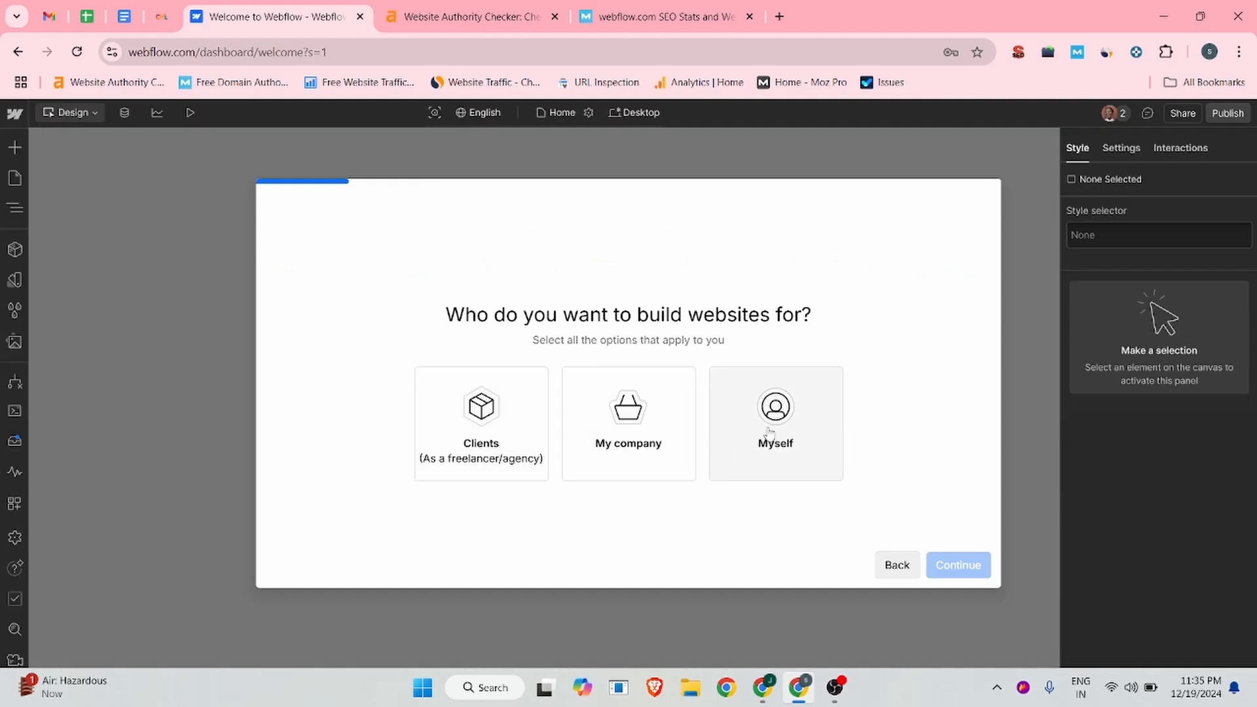
Step: Finish the welcome questionnaire with Myself as the audience, No for student, Other as site type and No for hiring help
{"action": "left_click", "coordinate": [770, 432]}
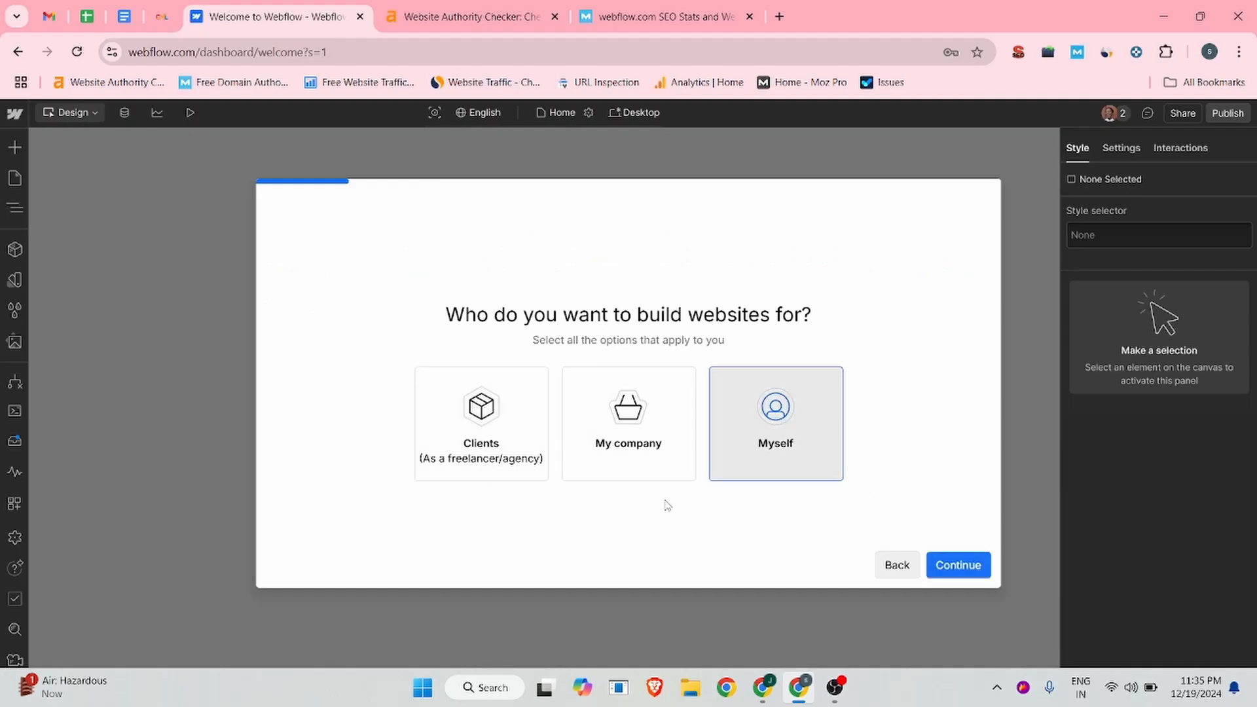
{"action": "left_click", "coordinate": [965, 567]}
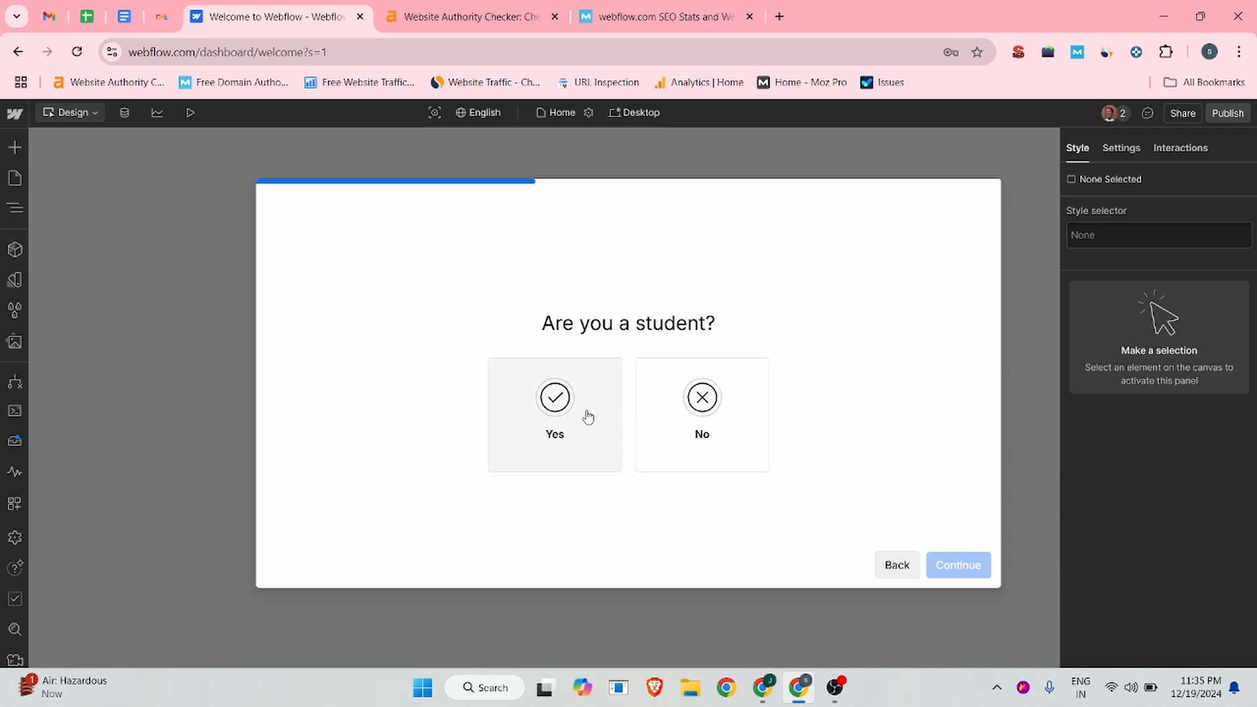
{"action": "left_click", "coordinate": [691, 413]}
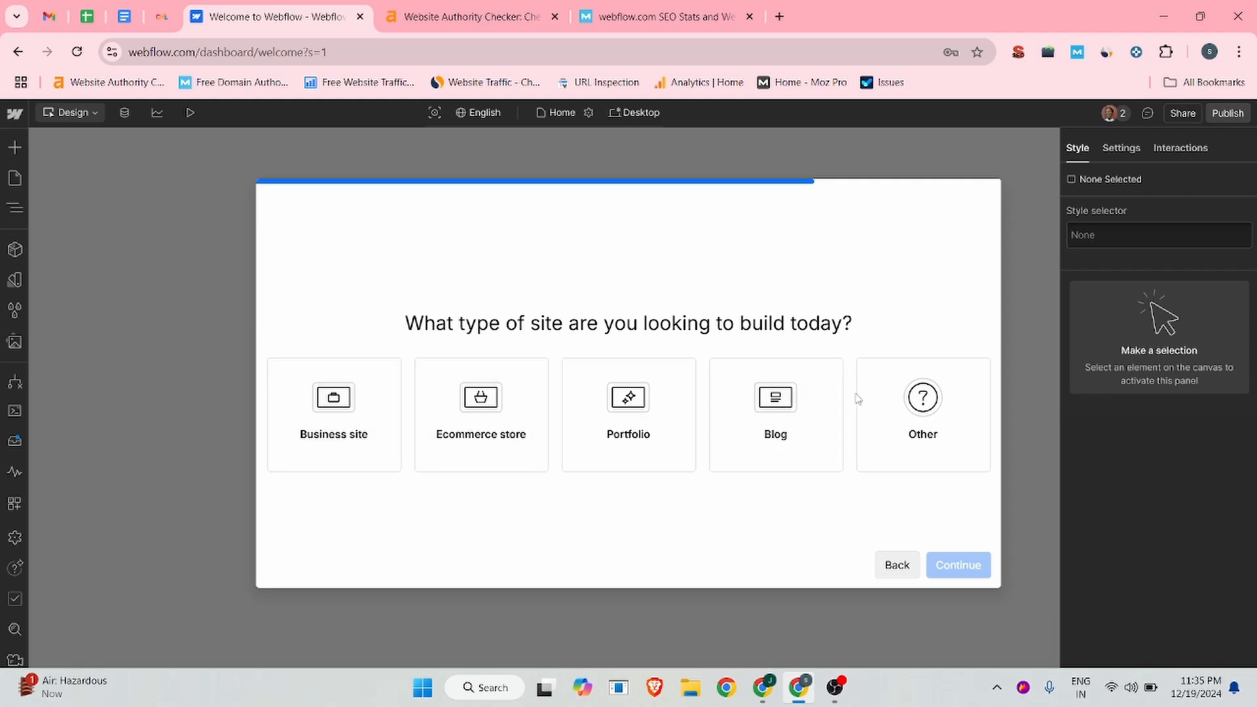
{"action": "left_click", "coordinate": [896, 401]}
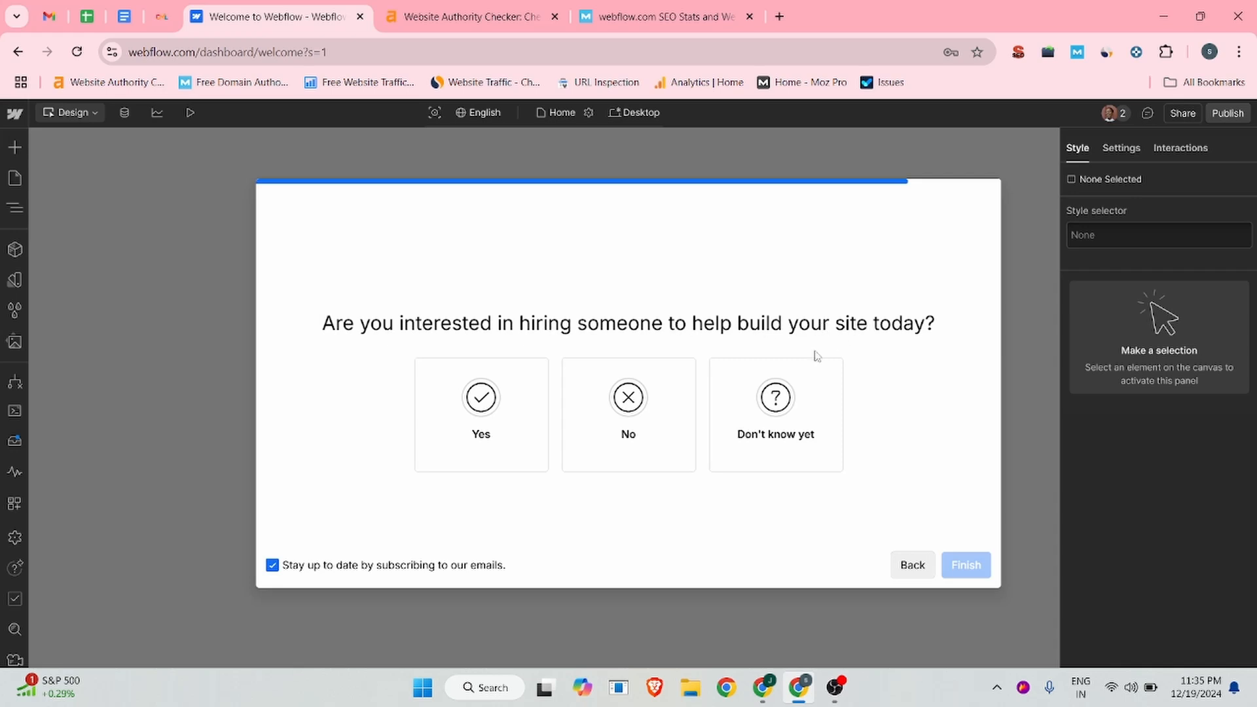
{"action": "left_click", "coordinate": [651, 422]}
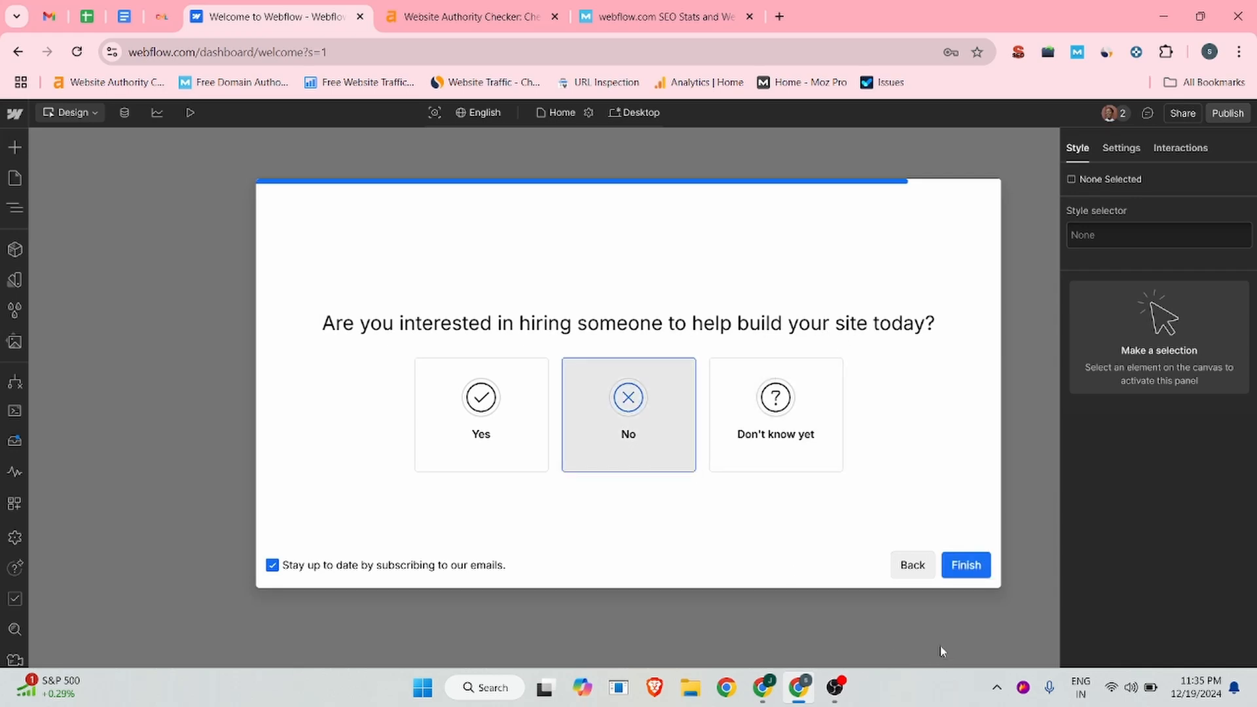
{"action": "left_click", "coordinate": [974, 564]}
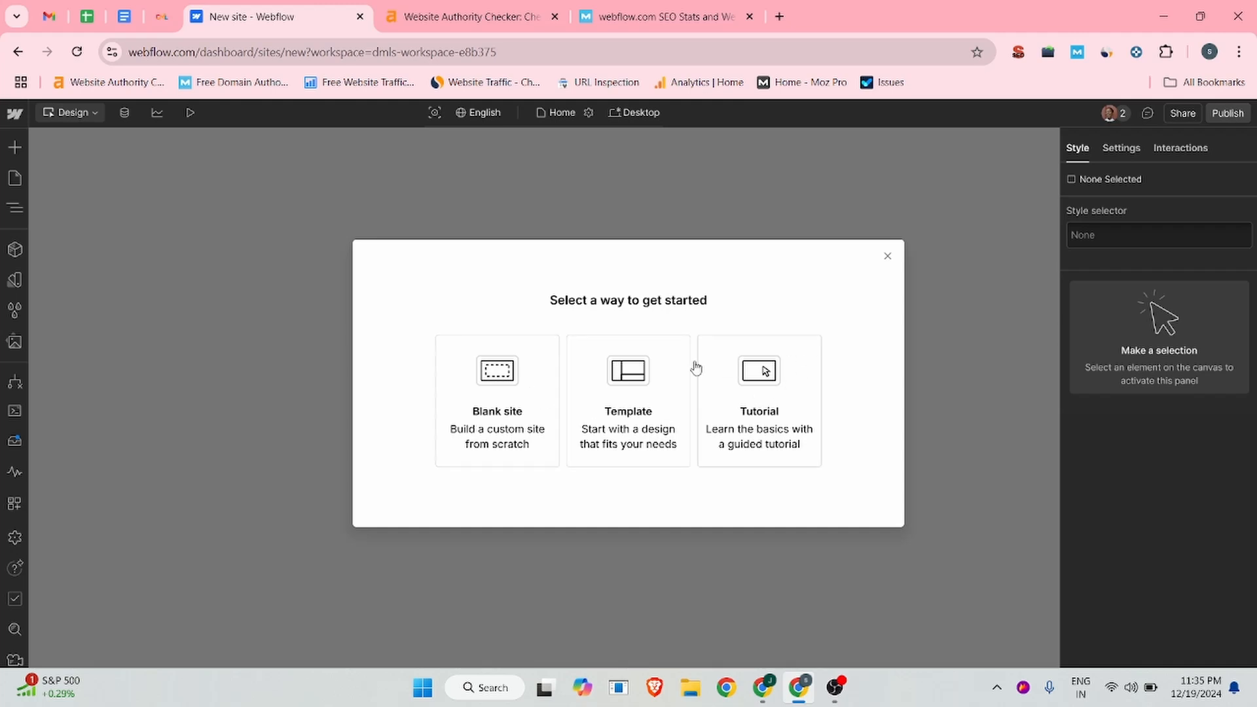
Step: Choose to start from a template, browse the template gallery and select the free Store Starter template
{"action": "left_click", "coordinate": [661, 389]}
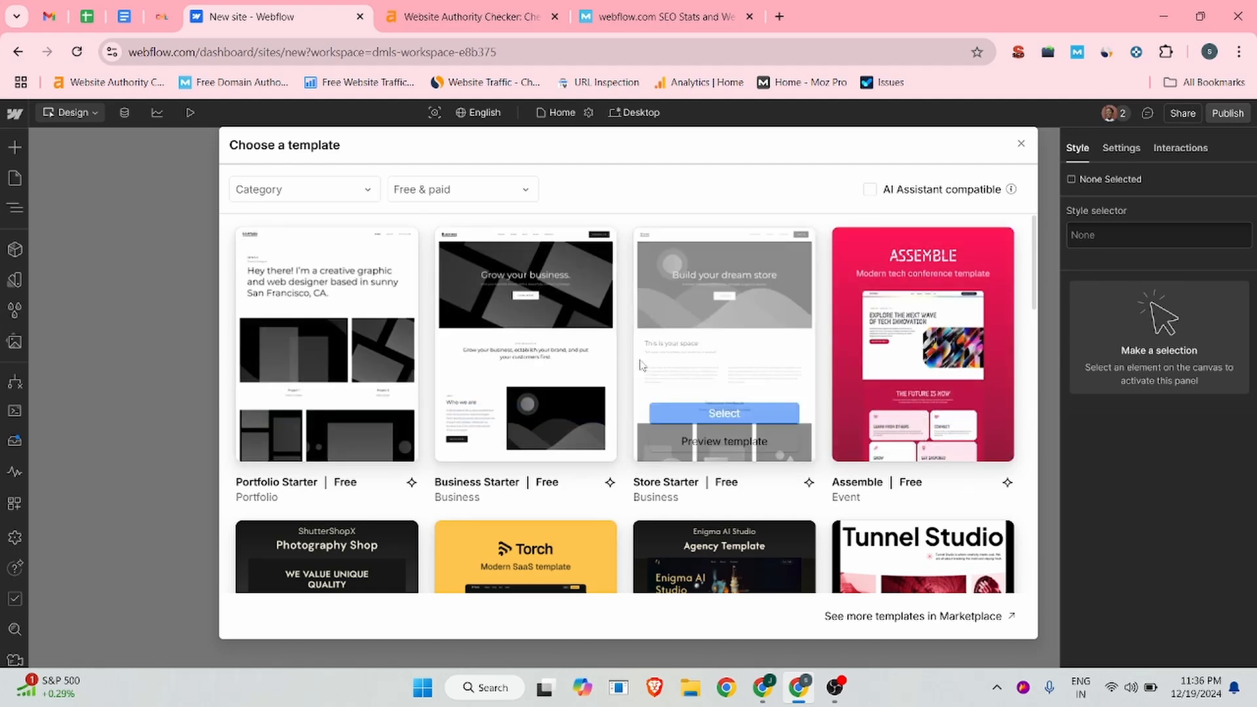
{"action": "scroll", "coordinate": [836, 375], "scroll_direction": "down", "scroll_amount": 5}
{"action": "scroll", "coordinate": [556, 396], "scroll_direction": "down", "scroll_amount": 8}
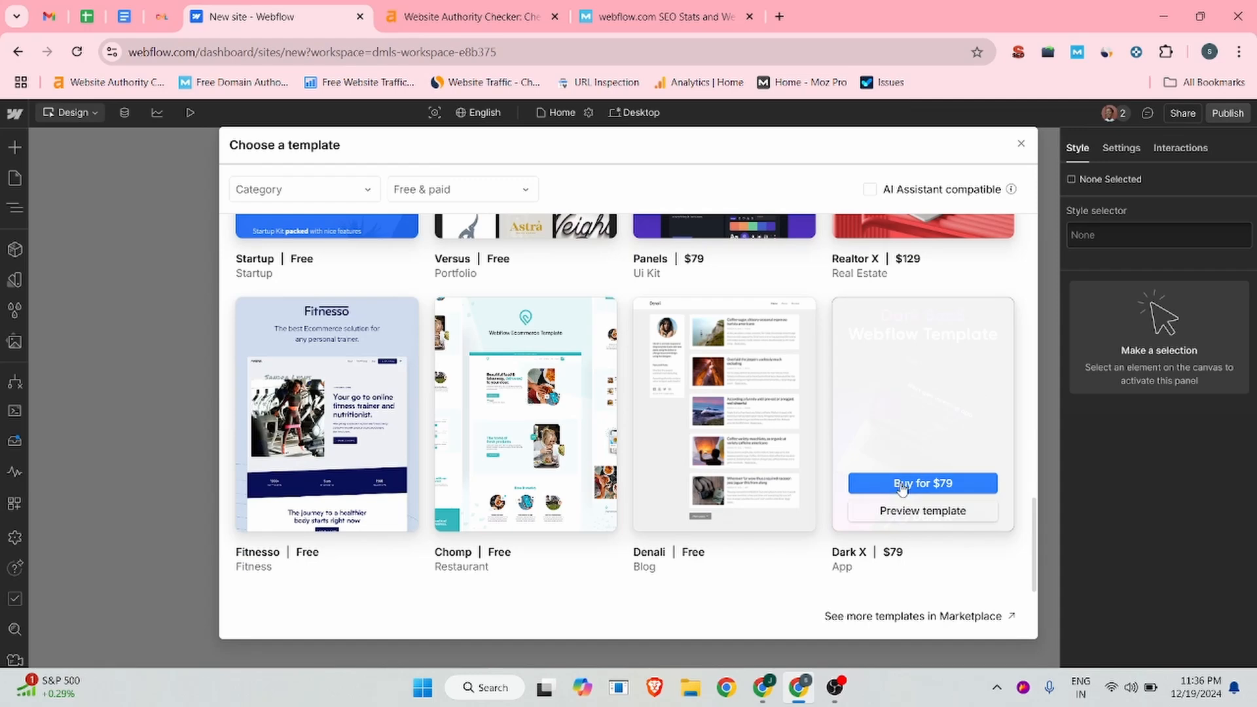
{"action": "scroll", "coordinate": [427, 457], "scroll_direction": "up", "scroll_amount": 10}
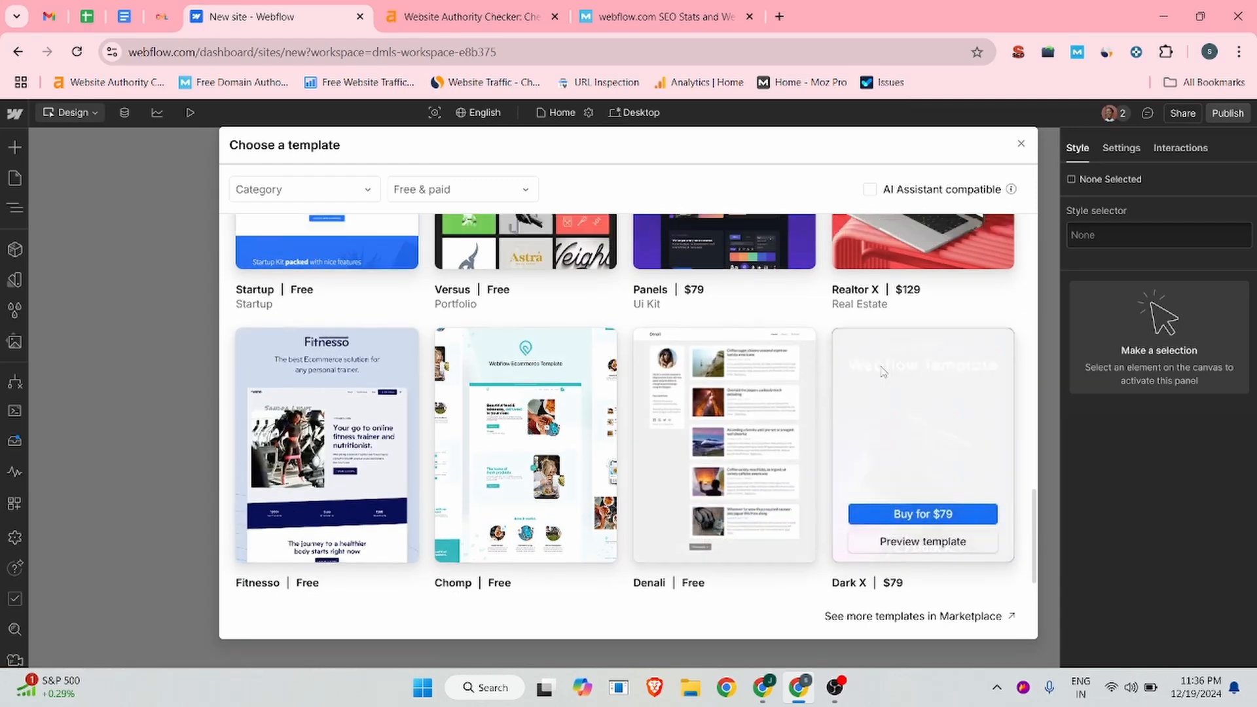
{"action": "scroll", "coordinate": [702, 388], "scroll_direction": "up", "scroll_amount": 2}
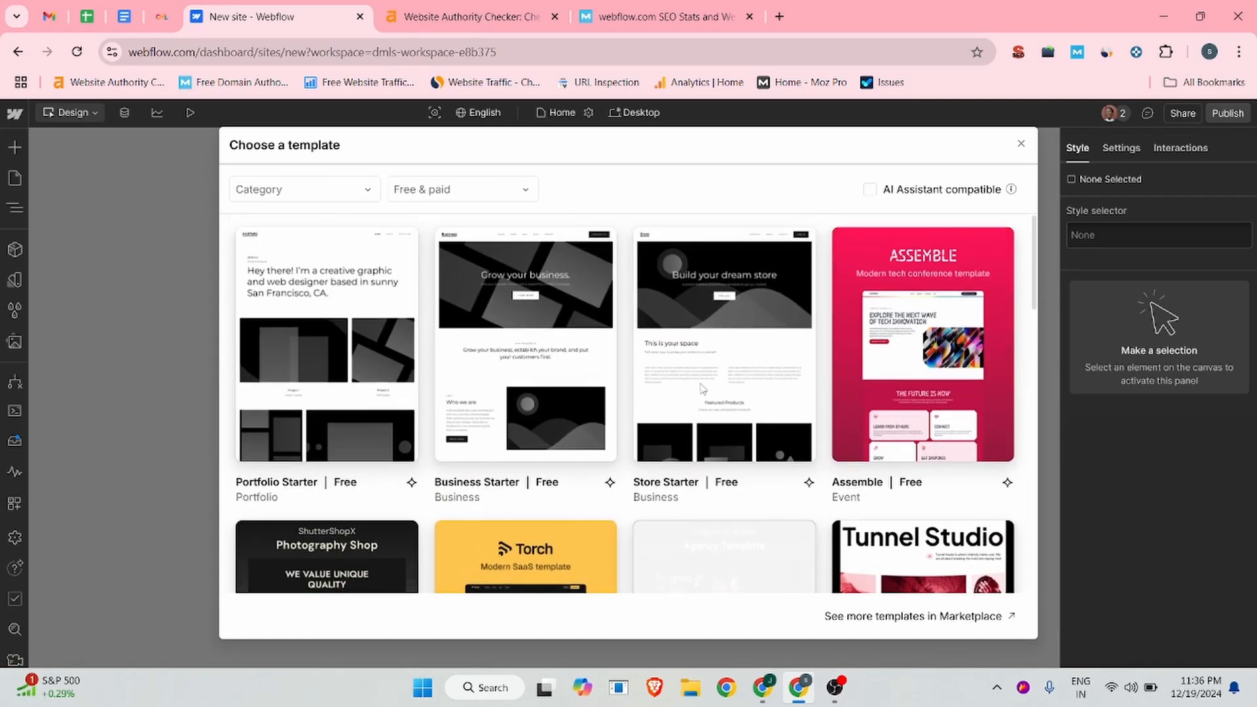
{"action": "scroll", "coordinate": [720, 393], "scroll_direction": "down", "scroll_amount": 5}
{"action": "scroll", "coordinate": [753, 396], "scroll_direction": "up", "scroll_amount": 5}
{"action": "scroll", "coordinate": [760, 397], "scroll_direction": "up", "scroll_amount": 2}
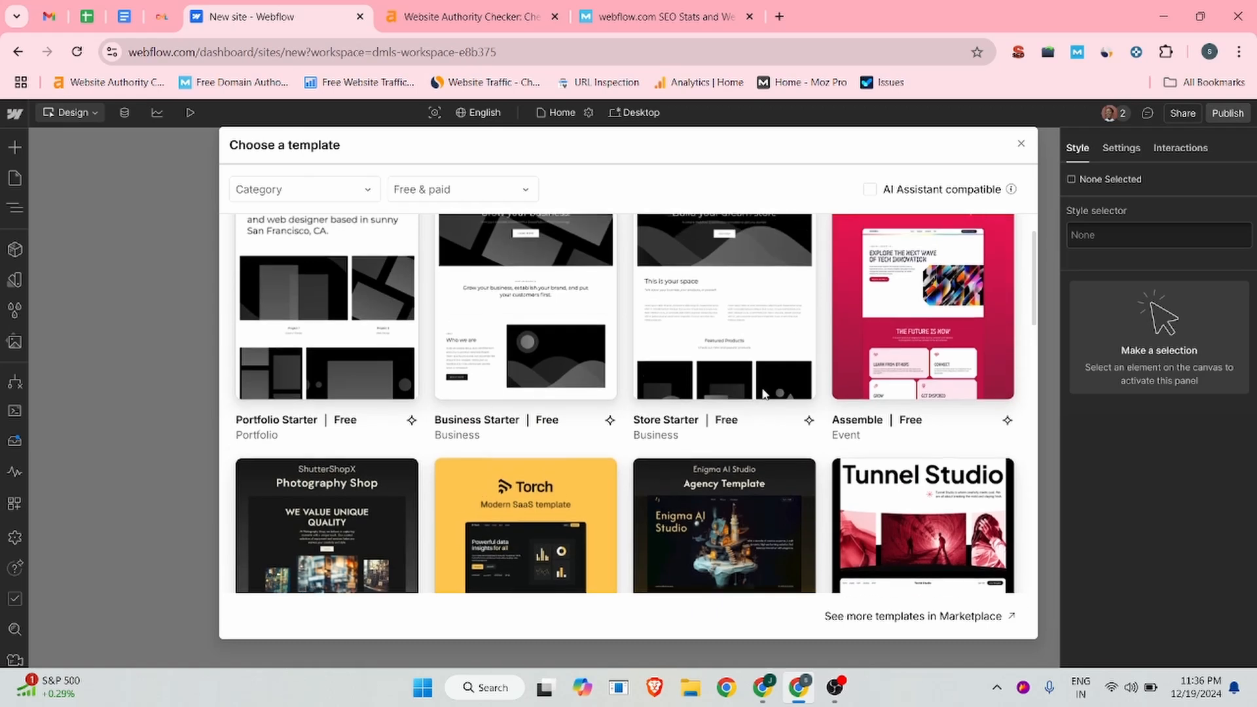
{"action": "left_click", "coordinate": [733, 413]}
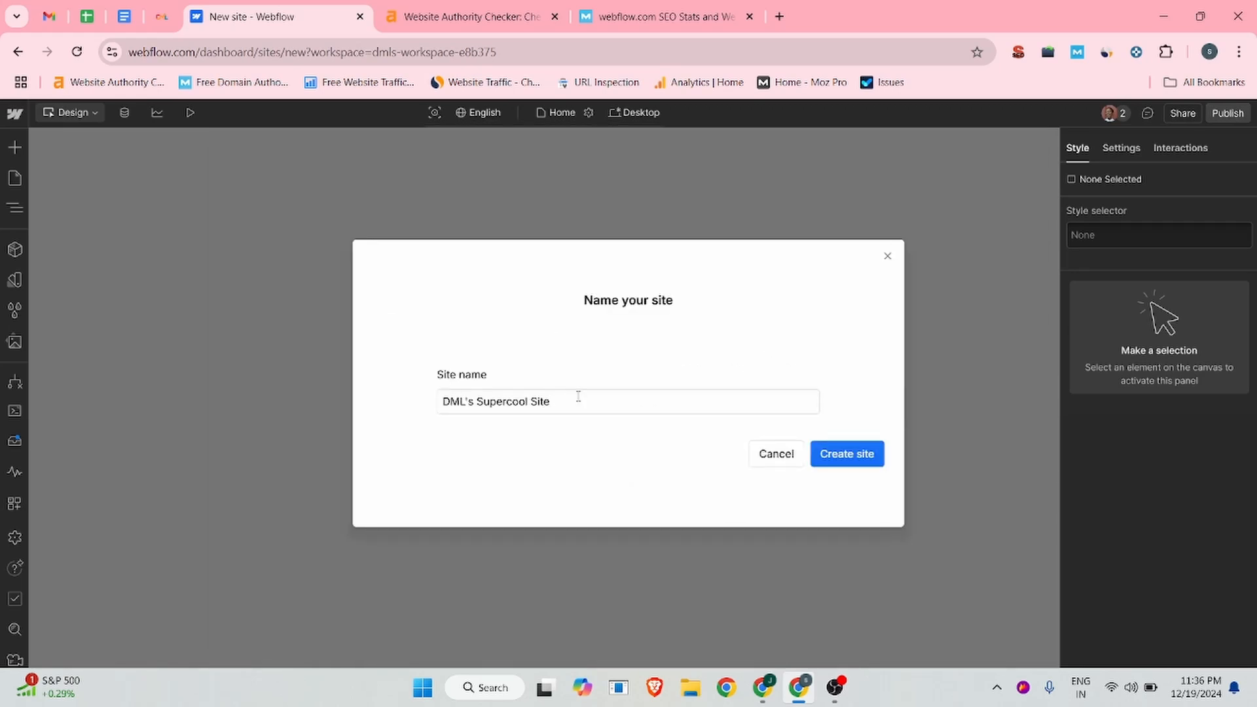
Step: Name the new site DML Training and create it
{"action": "left_click_drag", "start_coordinate": [552, 402], "coordinate": [405, 414]}
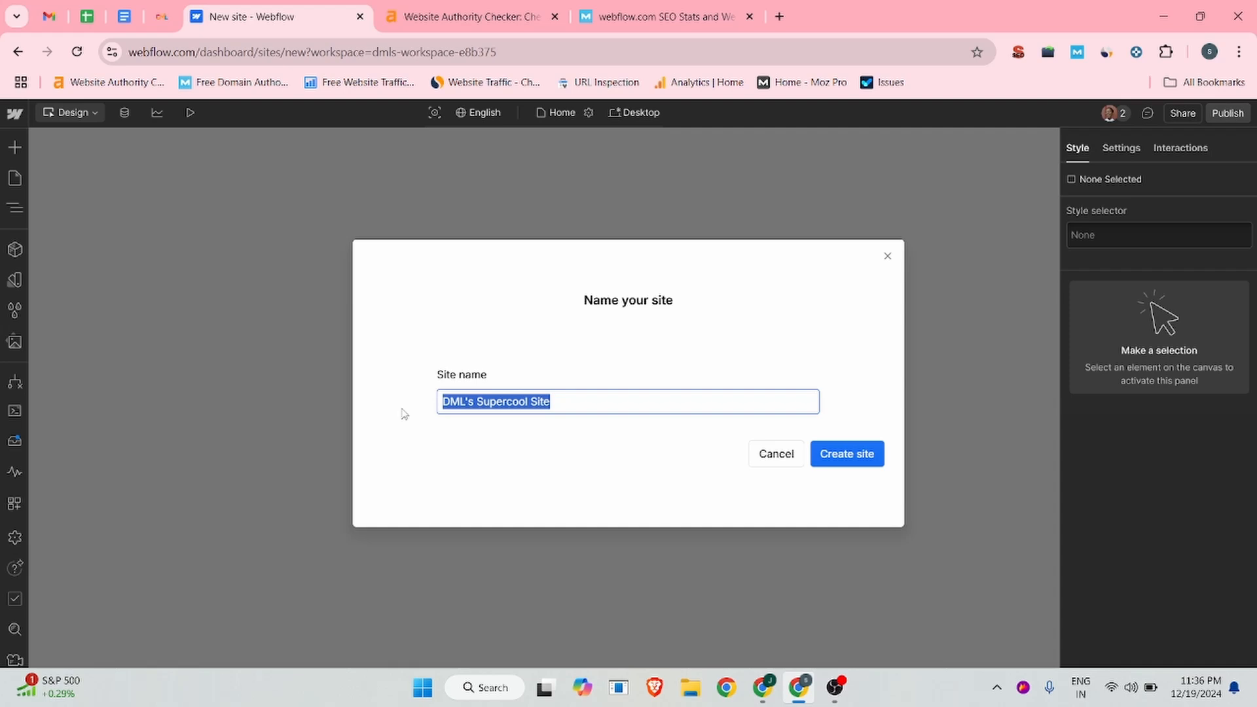
{"action": "type", "text": "DML Training"}
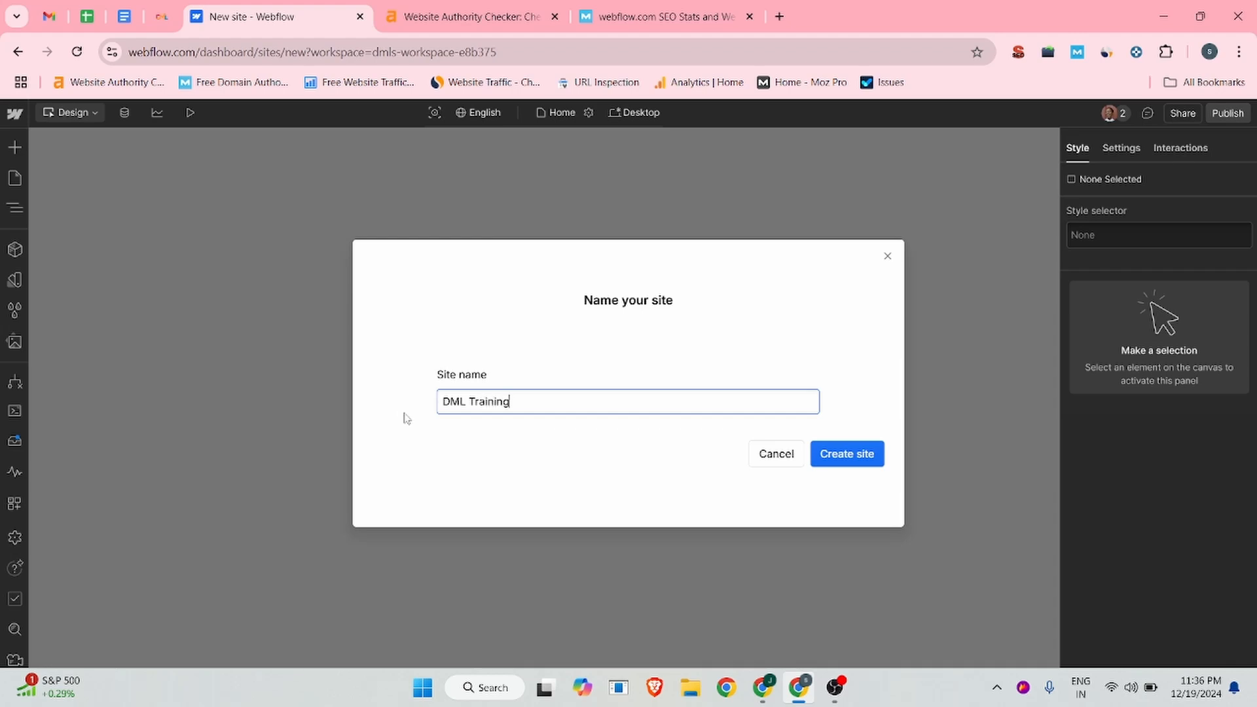
{"action": "left_click", "coordinate": [859, 462]}
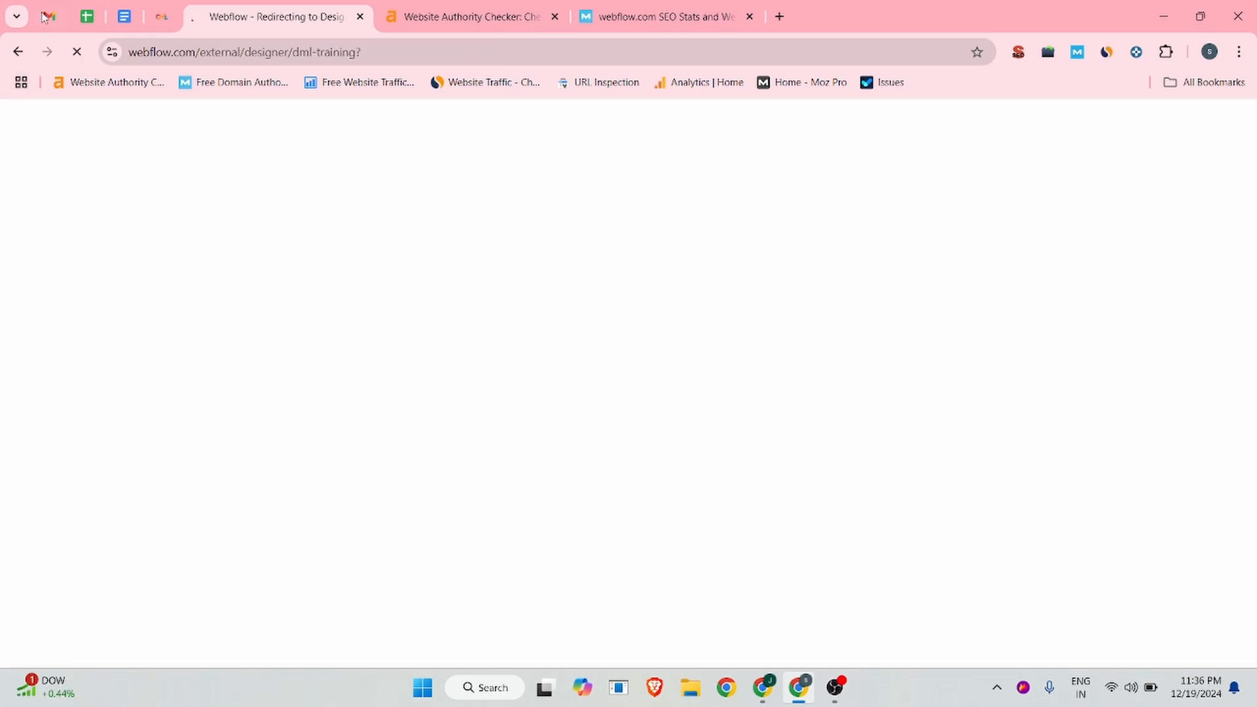
Step: Switch to Gmail, permanently delete the open spam message, and confirm the account e-mail from the Webflow Support verification message in the inbox
{"action": "left_click", "coordinate": [44, 12]}
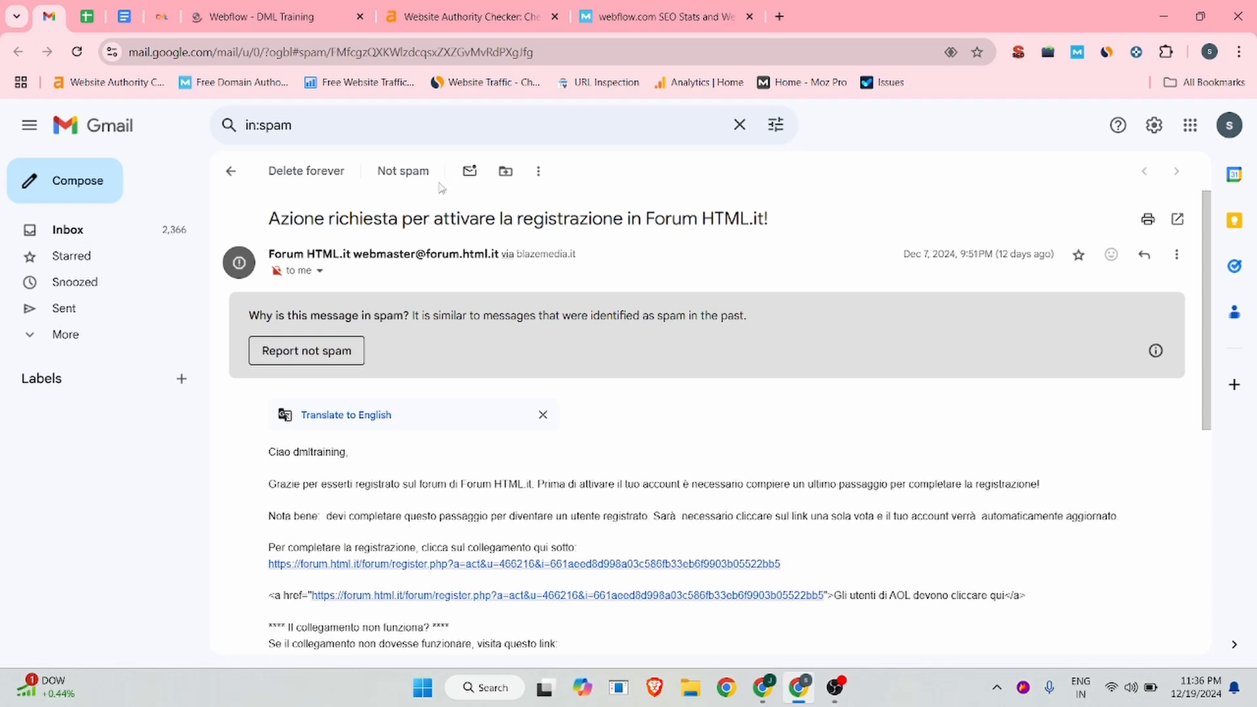
{"action": "left_click", "coordinate": [295, 172]}
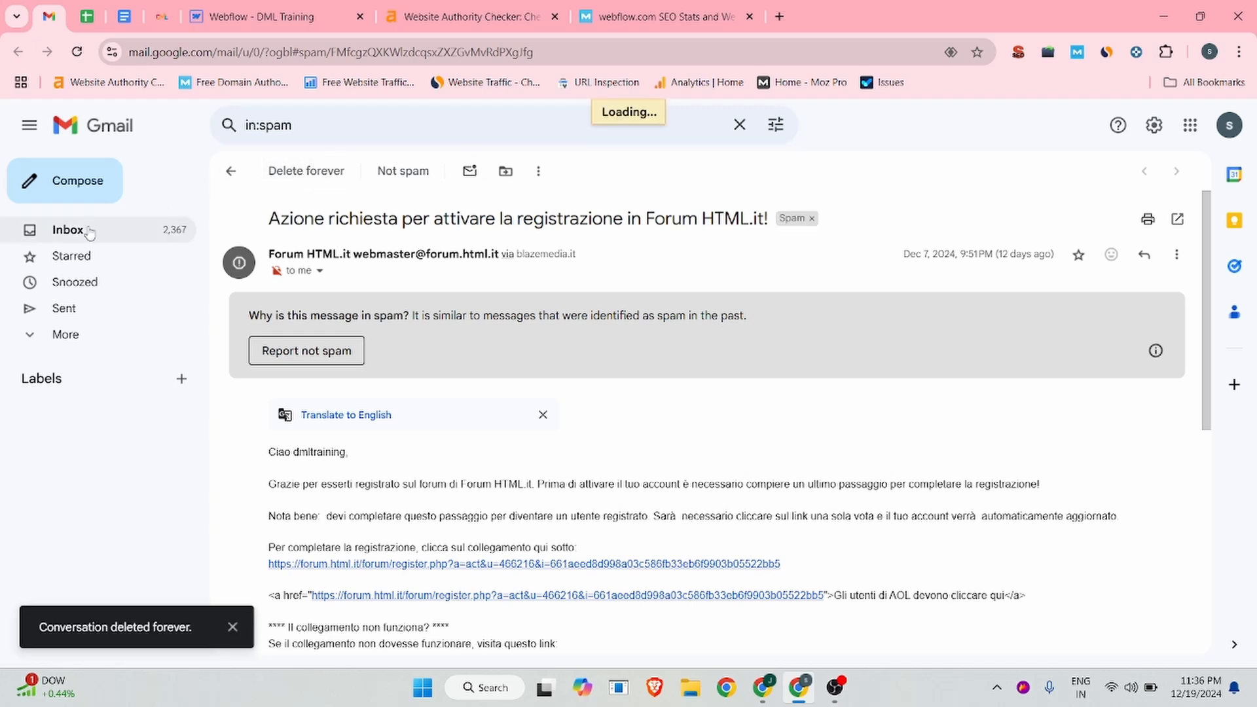
{"action": "left_click", "coordinate": [122, 240]}
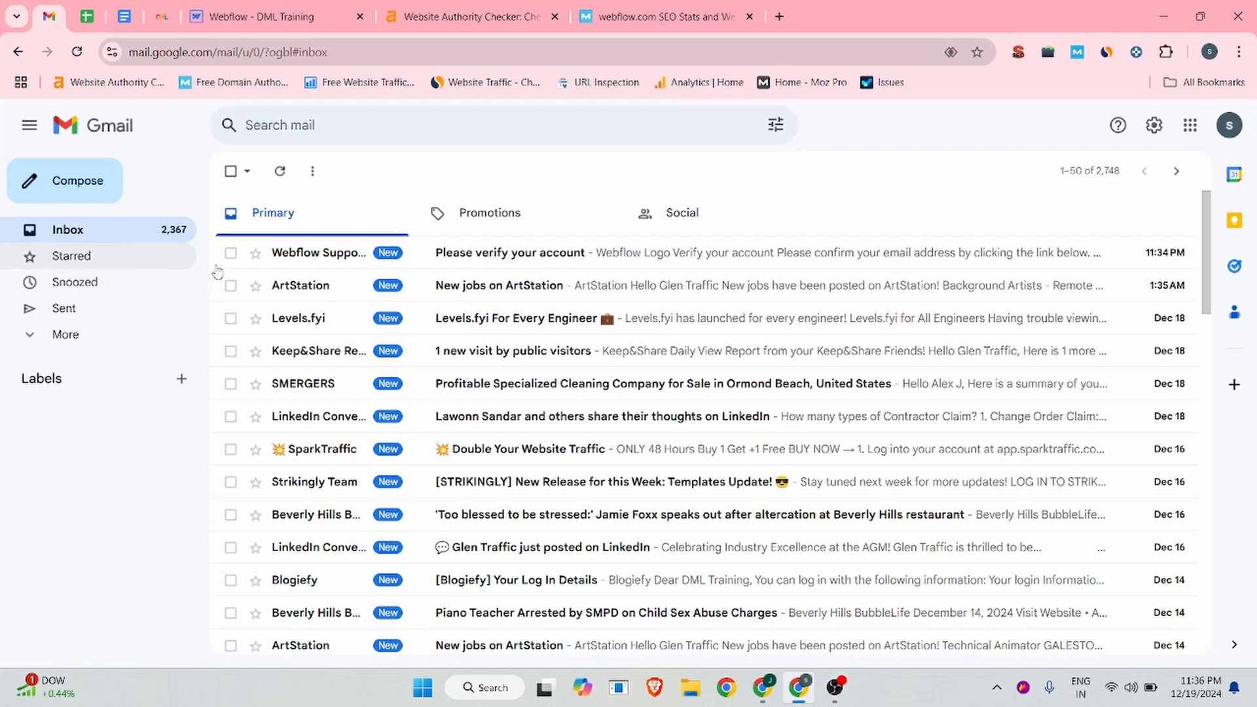
{"action": "left_click", "coordinate": [529, 264]}
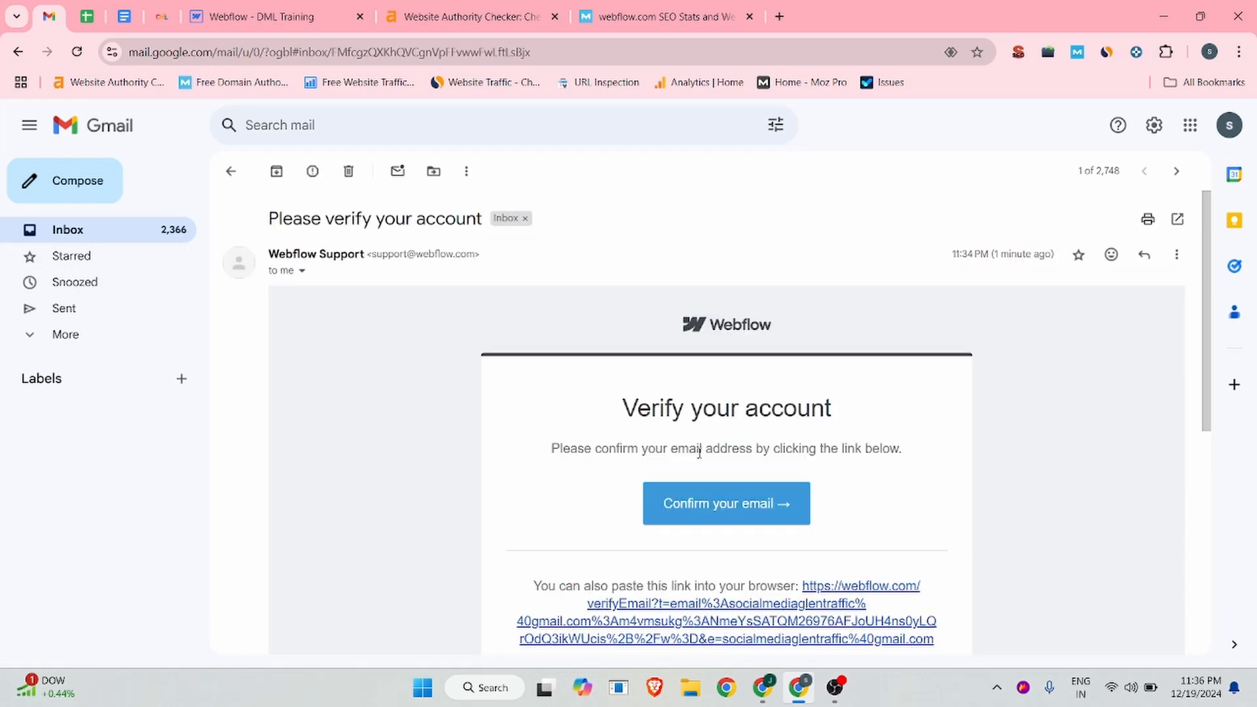
{"action": "left_click", "coordinate": [714, 514]}
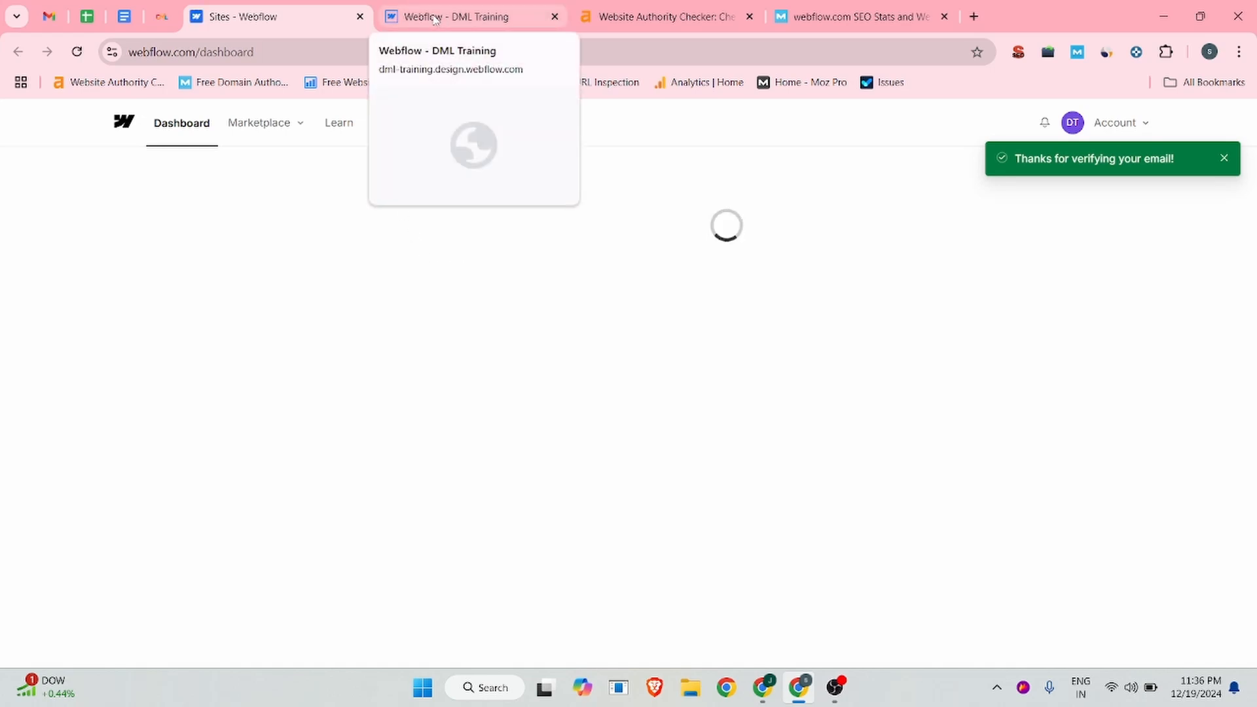
Step: Return to the DML Training site in the Webflow designer, collapse the Get started checklist and dismiss the AI Assistant beta invitation
{"action": "left_click", "coordinate": [434, 19]}
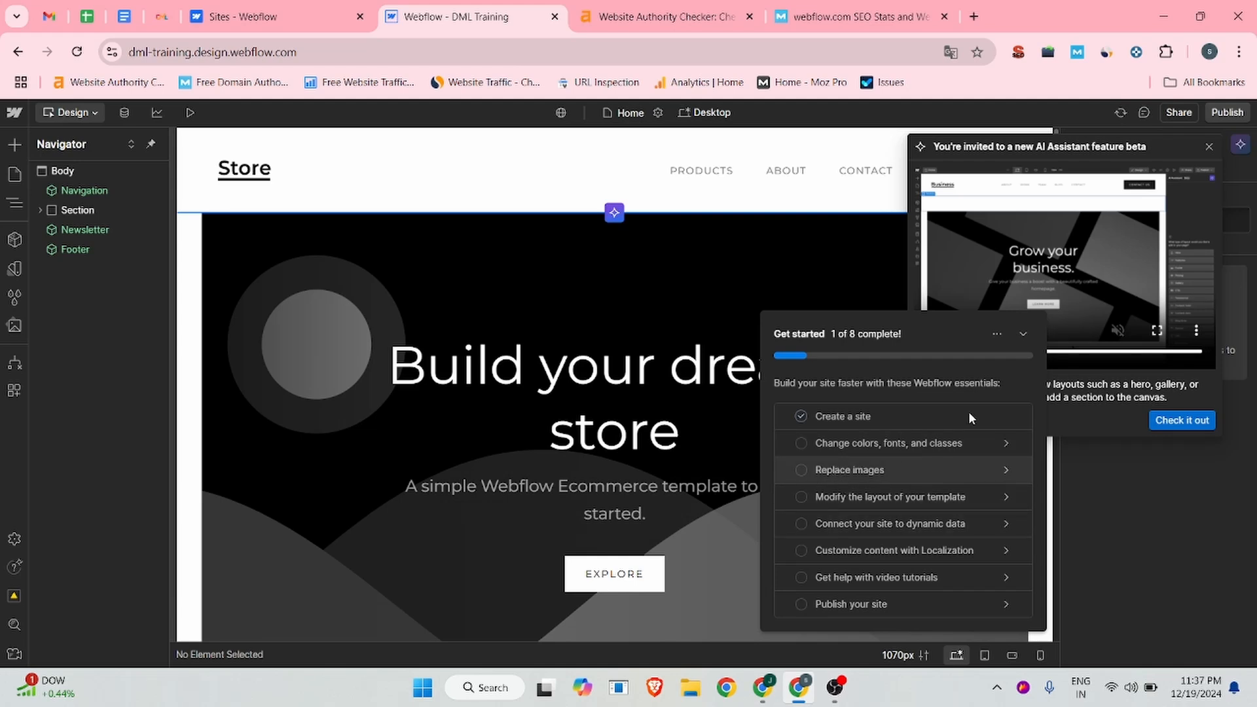
{"action": "left_click", "coordinate": [1022, 336]}
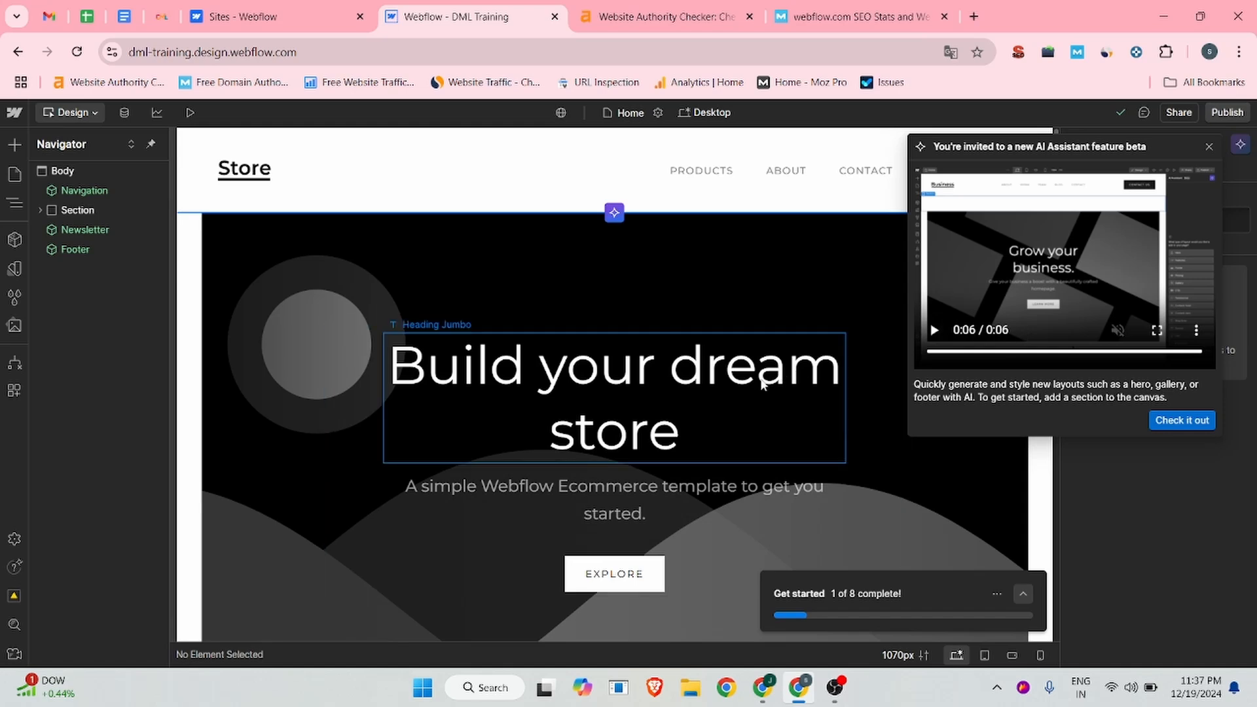
{"action": "left_click", "coordinate": [1210, 147]}
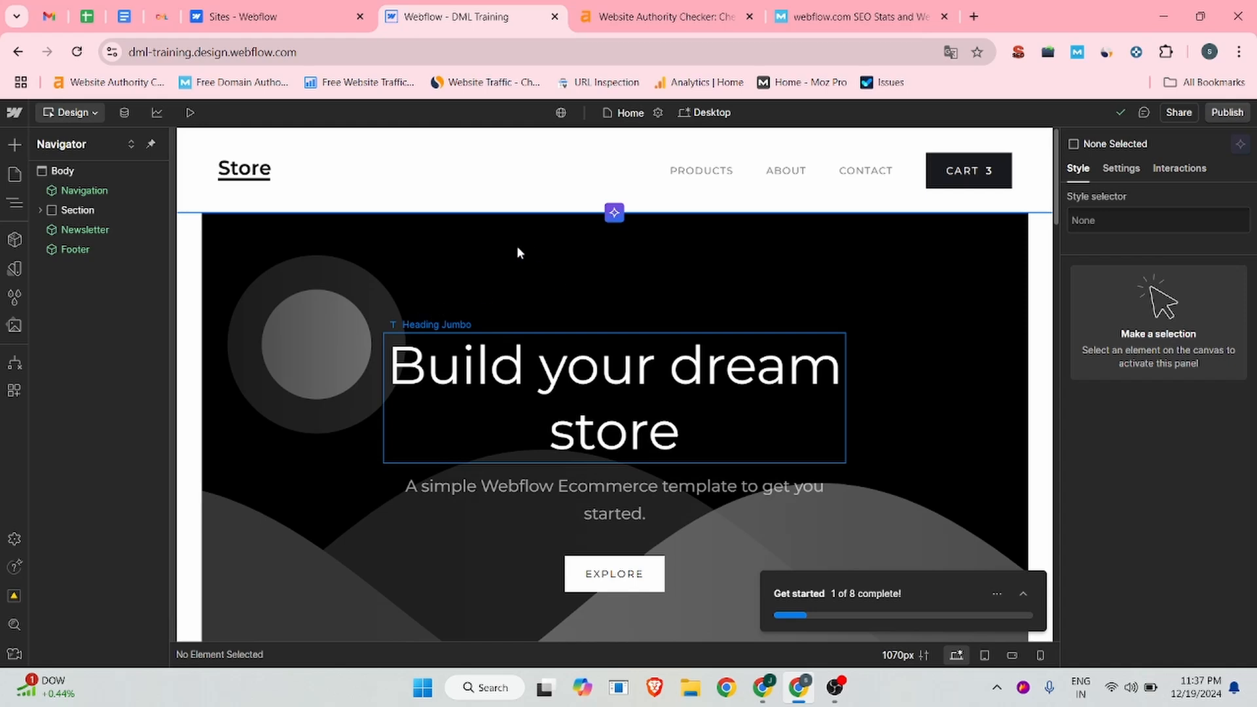
Step: Select the Intro Header block on the home page and examine its style properties from layout down to effects
{"action": "left_click", "coordinate": [614, 357]}
{"action": "left_click", "coordinate": [954, 254]}
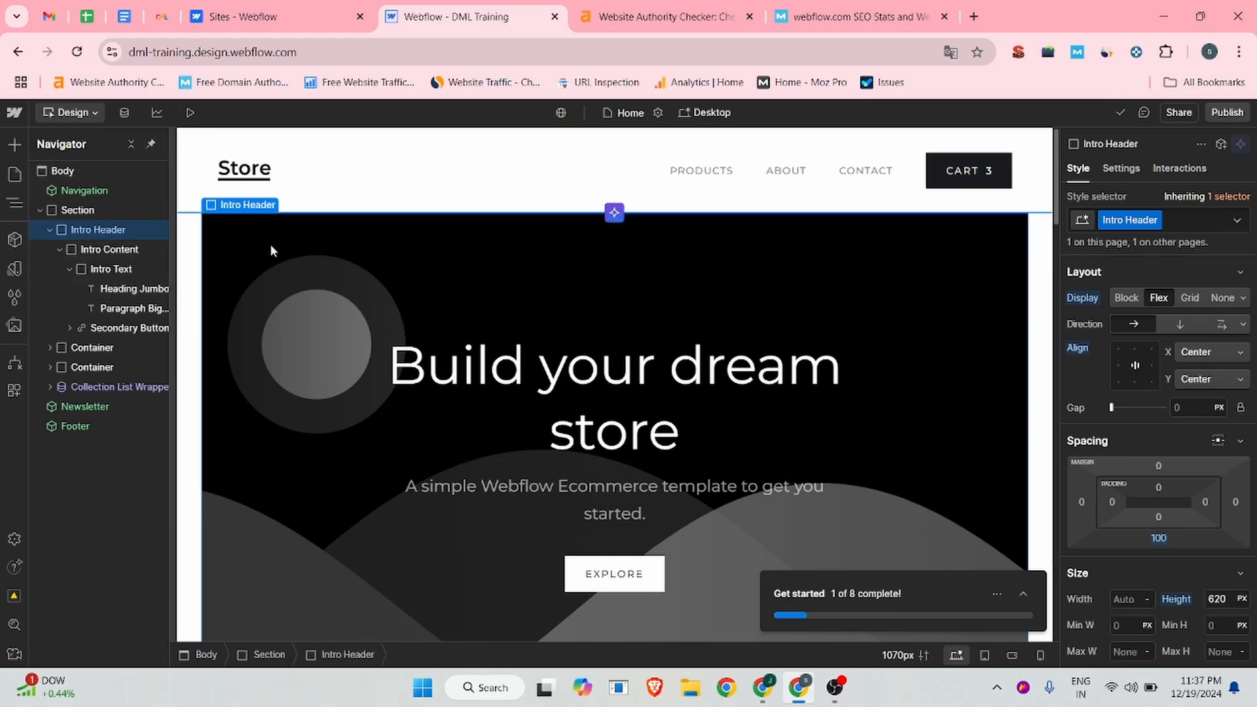
{"action": "scroll", "coordinate": [1176, 275], "scroll_direction": "down", "scroll_amount": 3}
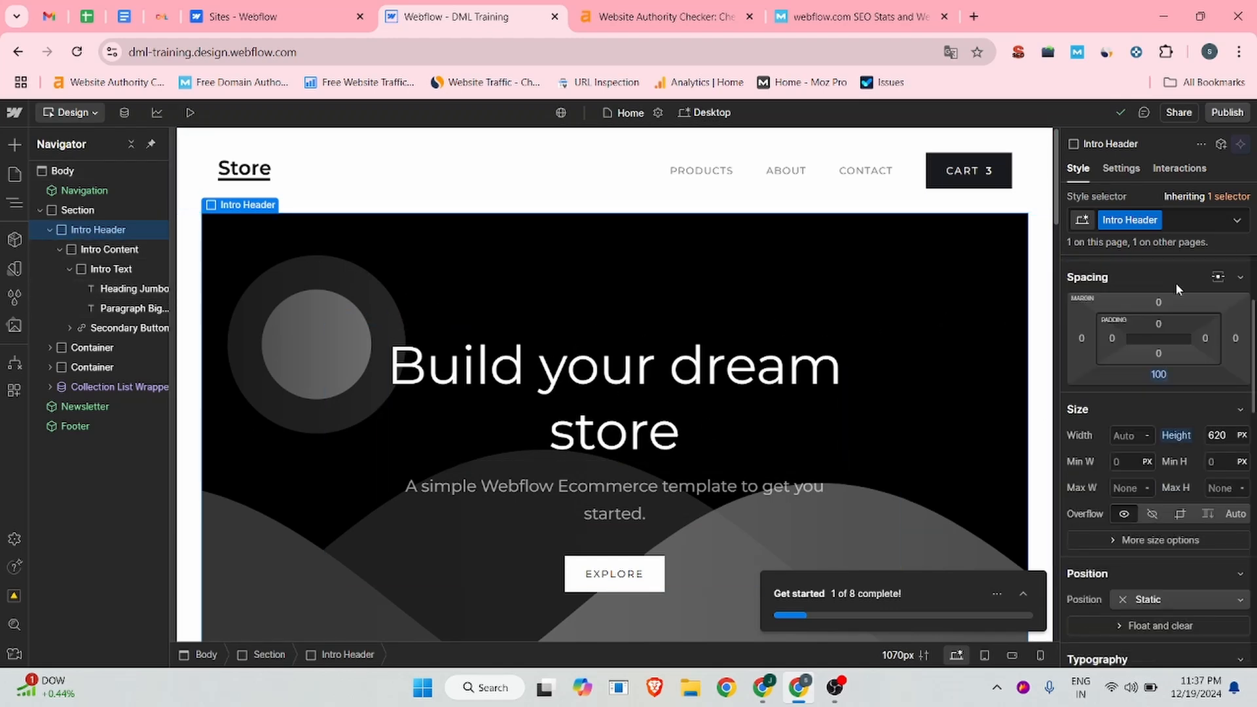
{"action": "scroll", "coordinate": [1174, 409], "scroll_direction": "down", "scroll_amount": 8}
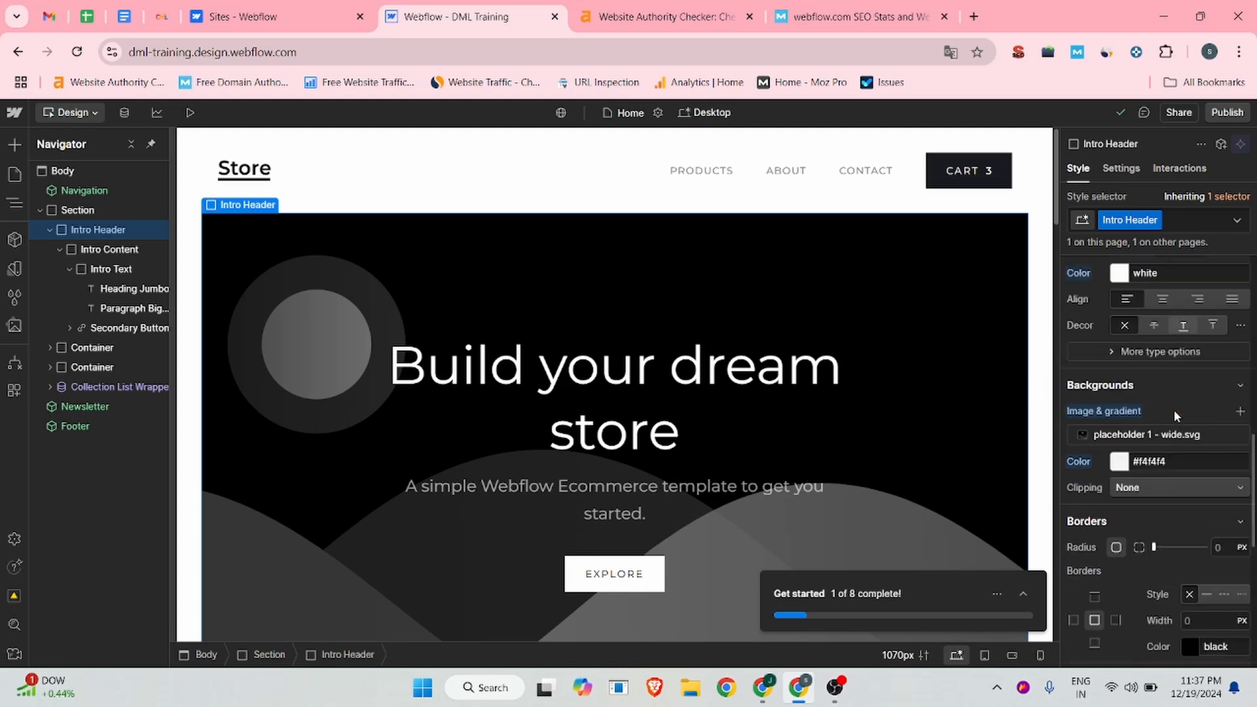
{"action": "scroll", "coordinate": [1173, 409], "scroll_direction": "down", "scroll_amount": 5}
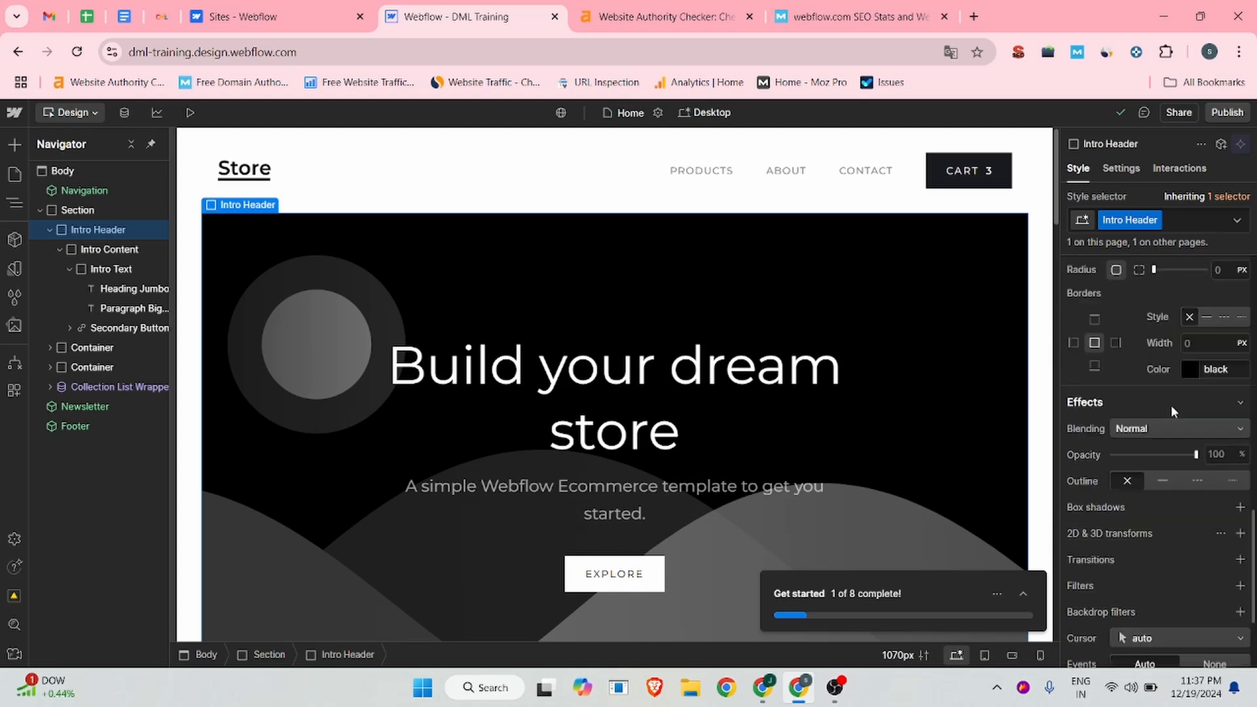
{"action": "scroll", "coordinate": [1171, 405], "scroll_direction": "up", "scroll_amount": 13}
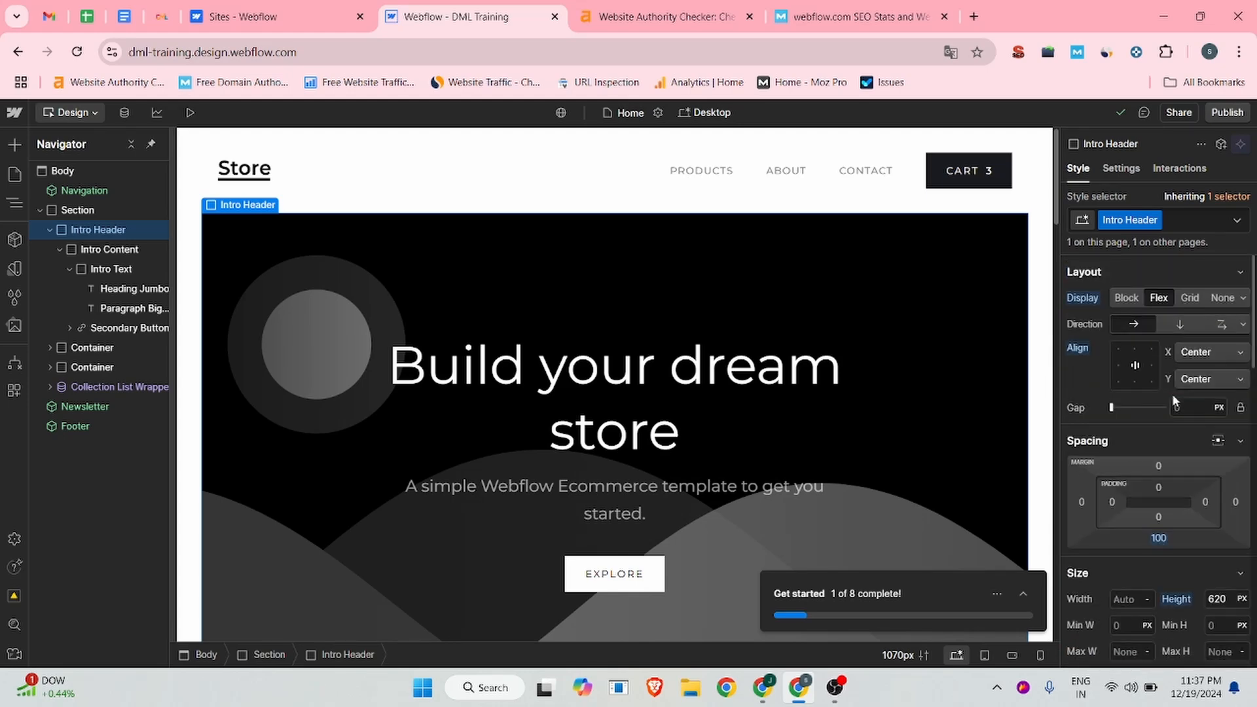
Step: Examine the Intro Header's element settings, interactions, class options and available element actions
{"action": "left_click", "coordinate": [1121, 169]}
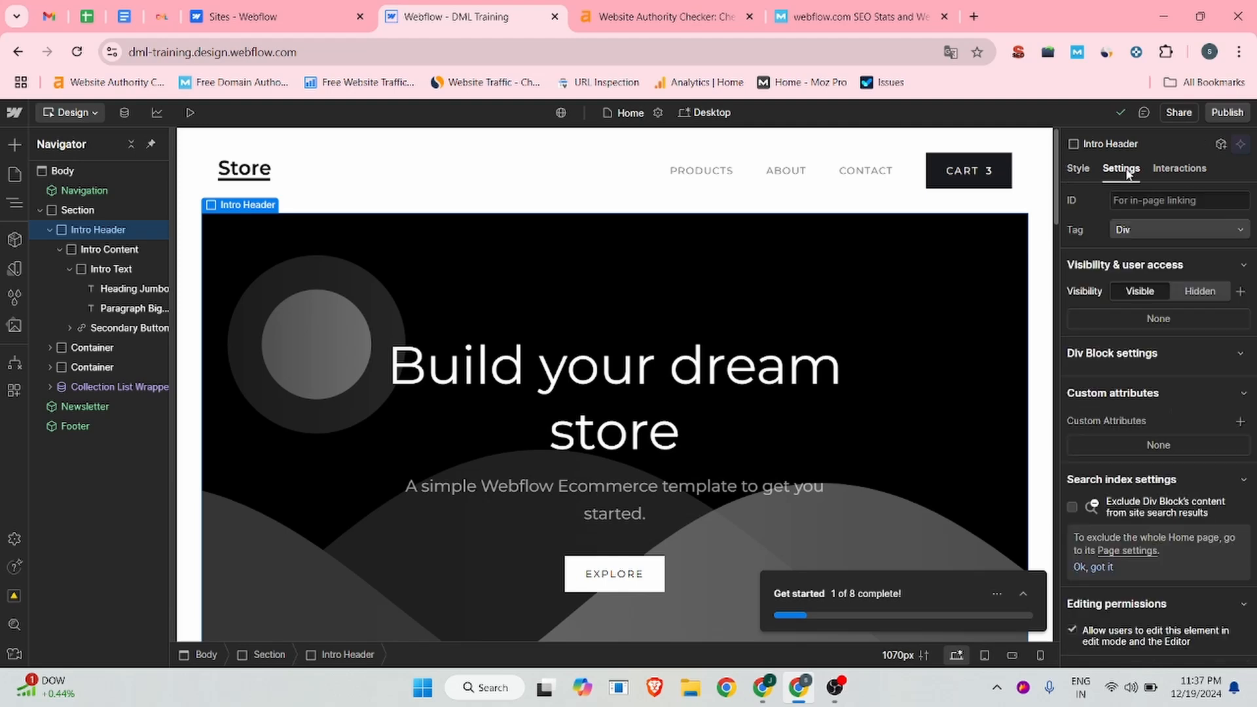
{"action": "left_click", "coordinate": [1157, 169]}
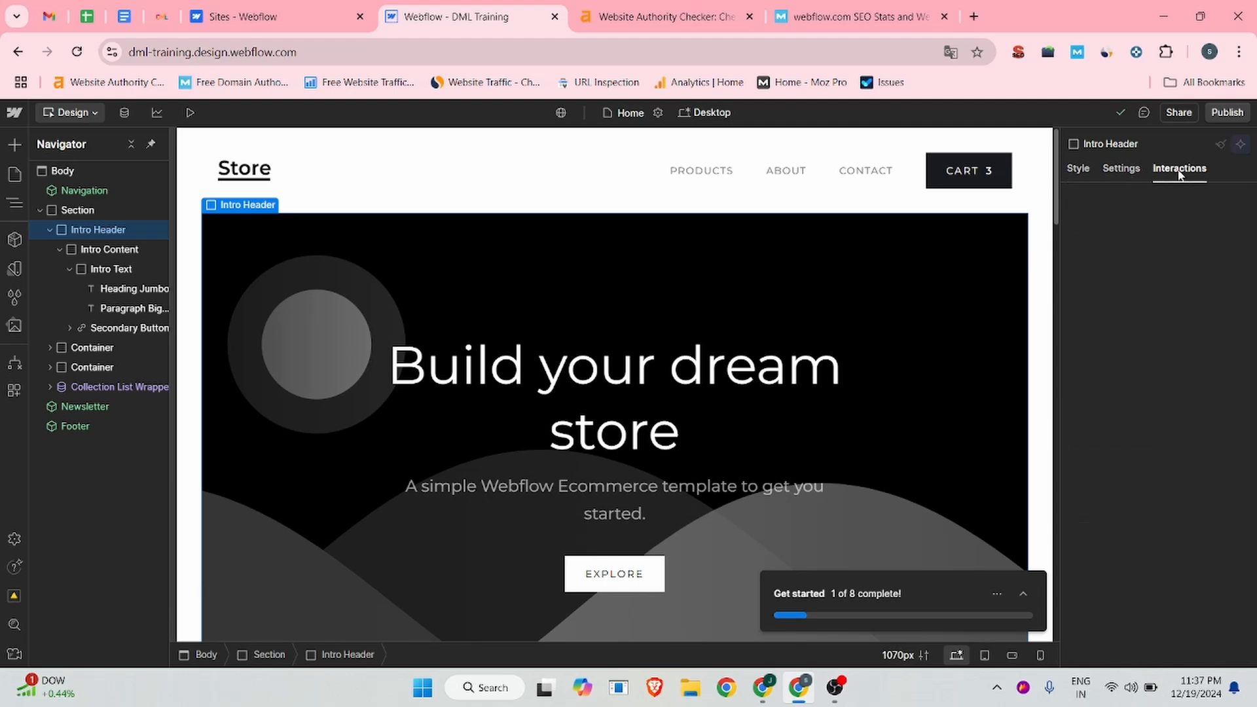
{"action": "left_click", "coordinate": [1078, 169]}
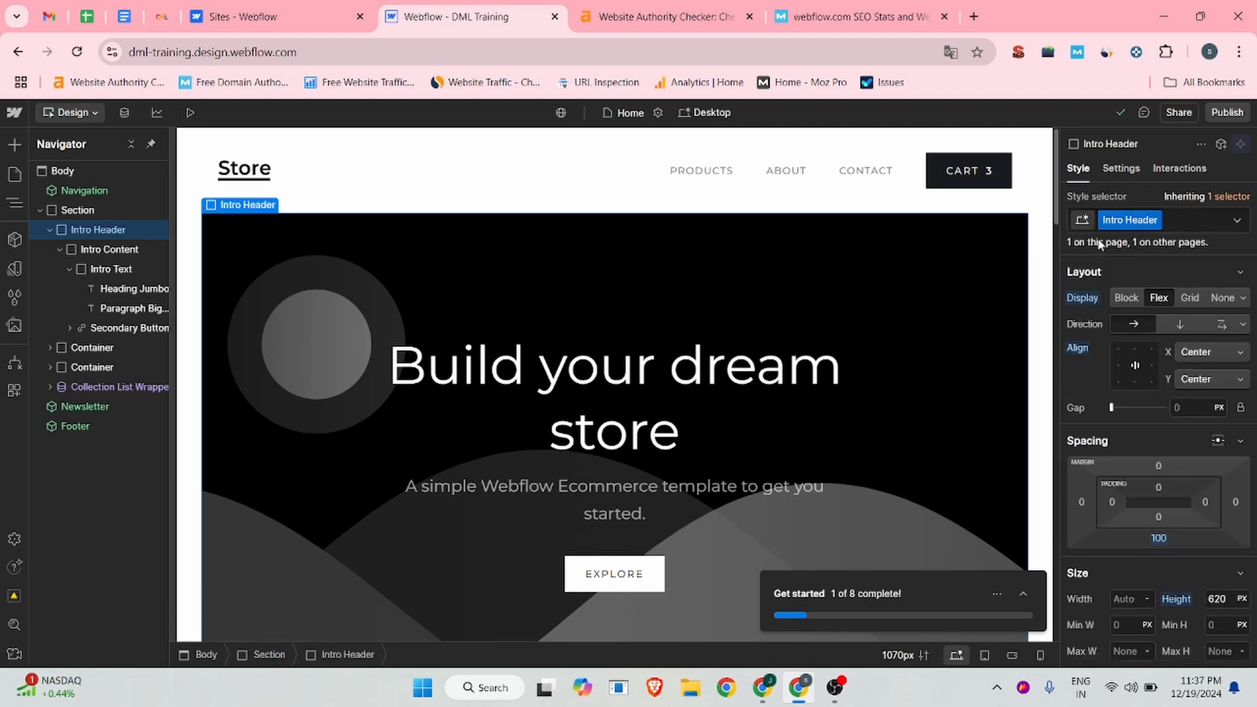
{"action": "left_click", "coordinate": [1158, 220]}
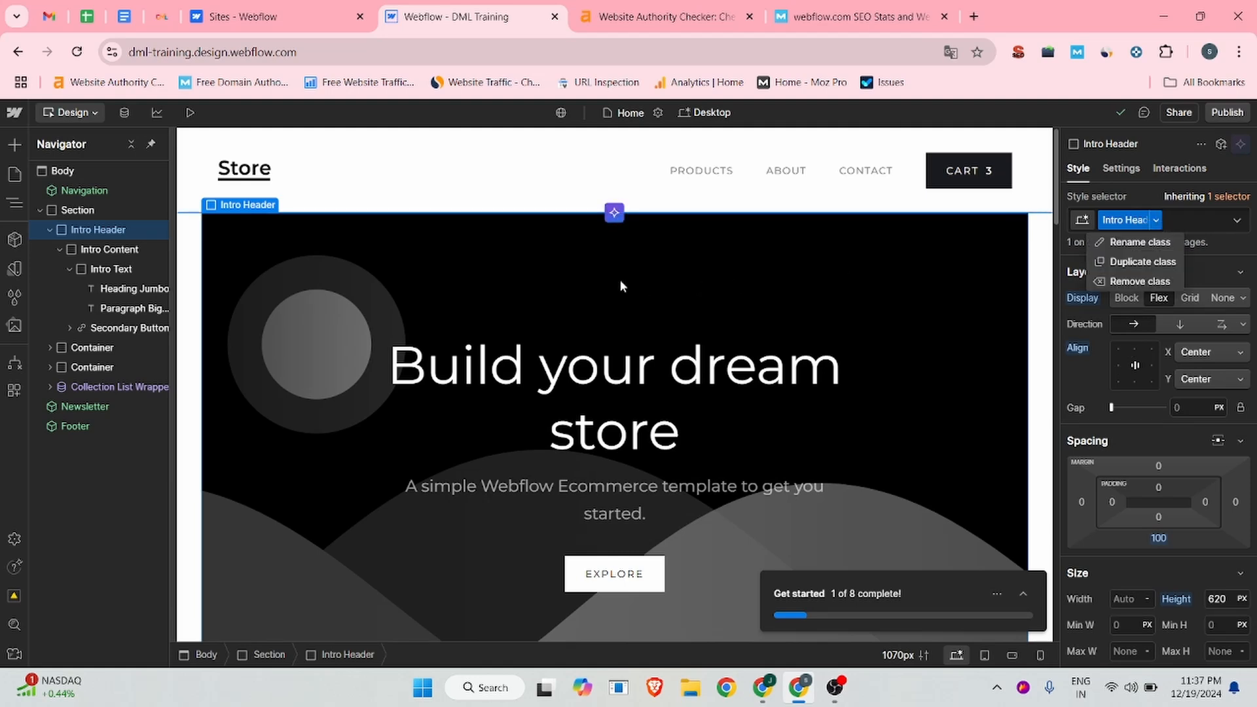
{"action": "left_click", "coordinate": [245, 230]}
{"action": "right_click", "coordinate": [244, 231]}
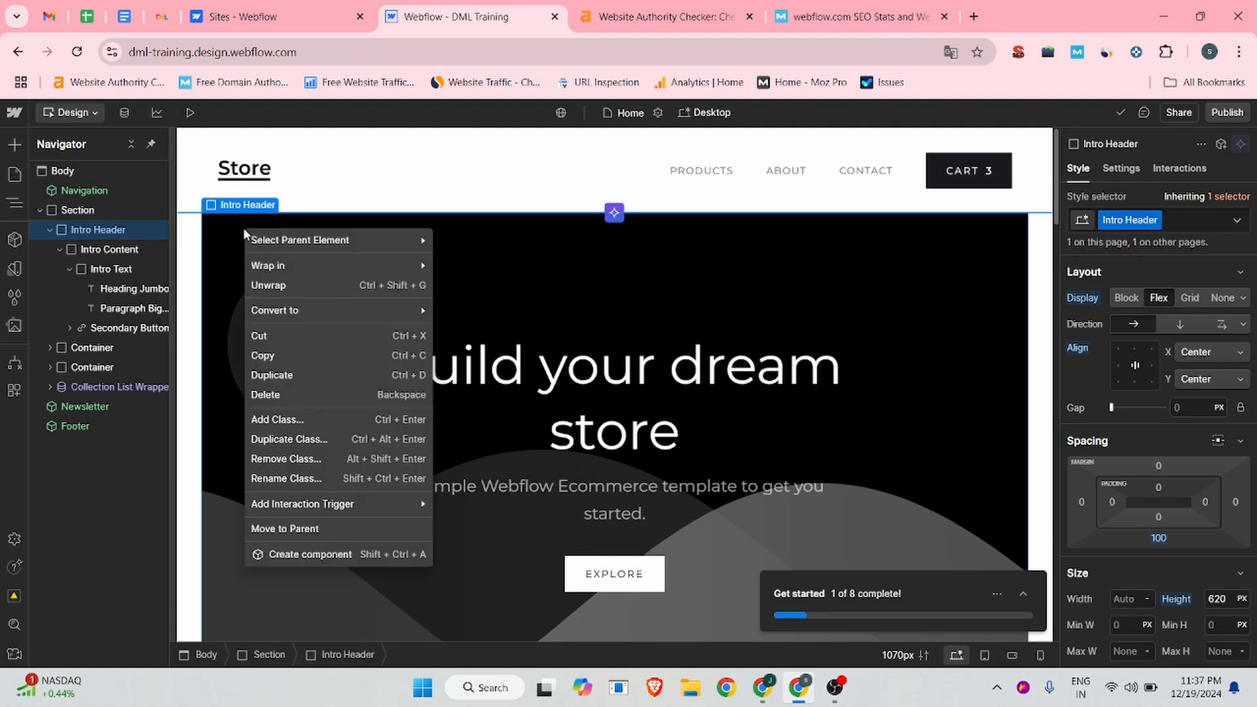
{"action": "left_click", "coordinate": [225, 230]}
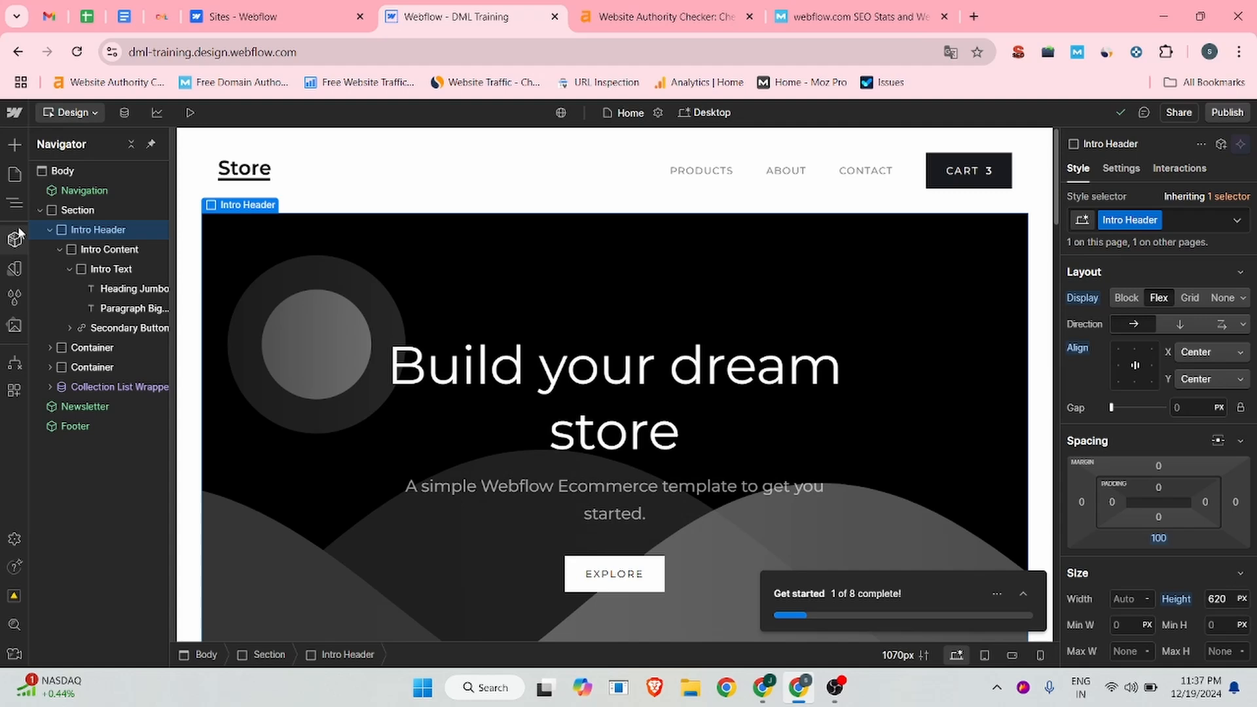
Step: Select the Section element and examine its size, typography, background, border and effects styles, picking None for background clipping
{"action": "left_click", "coordinate": [65, 211]}
{"action": "scroll", "coordinate": [1159, 357], "scroll_direction": "down", "scroll_amount": 7}
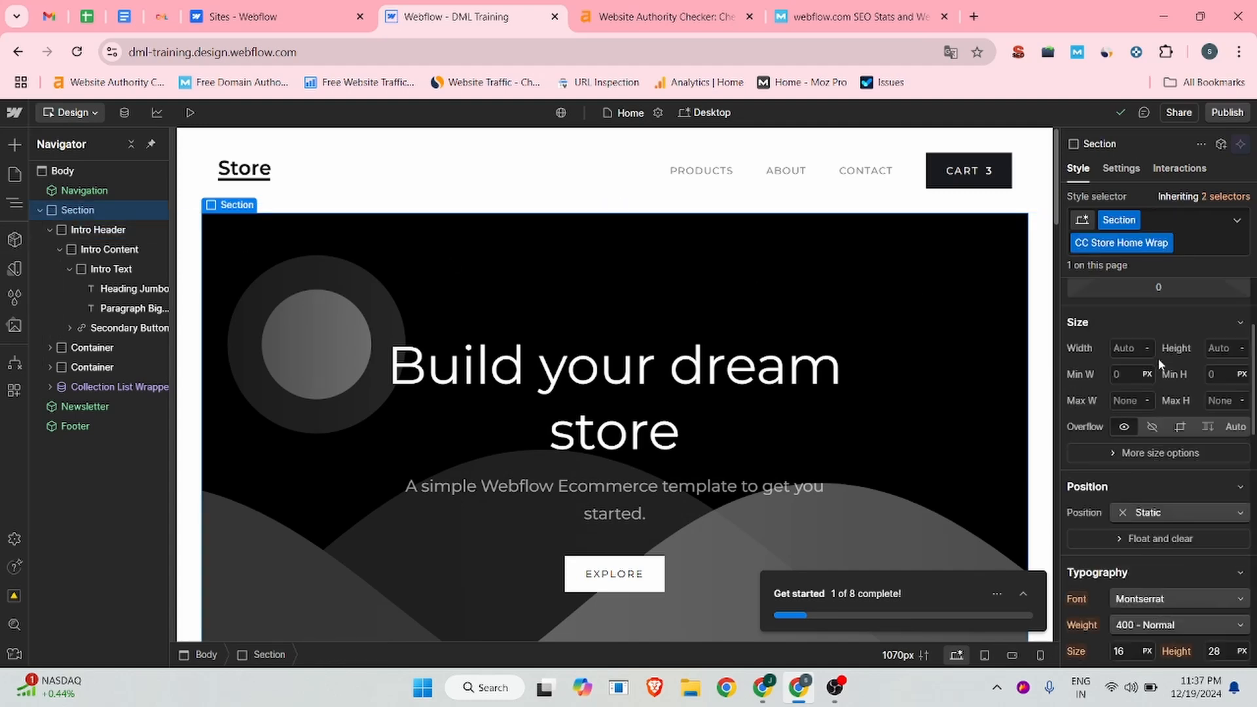
{"action": "scroll", "coordinate": [1160, 367], "scroll_direction": "down", "scroll_amount": 3}
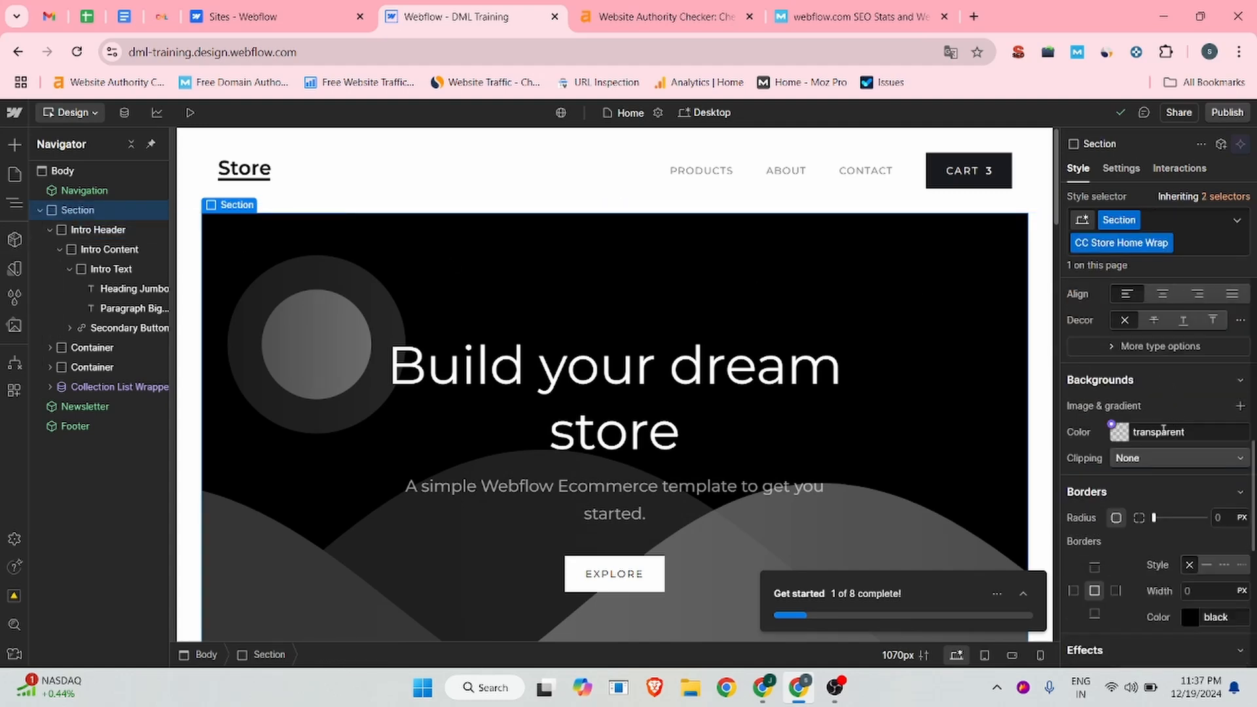
{"action": "scroll", "coordinate": [1170, 457], "scroll_direction": "up", "scroll_amount": 8}
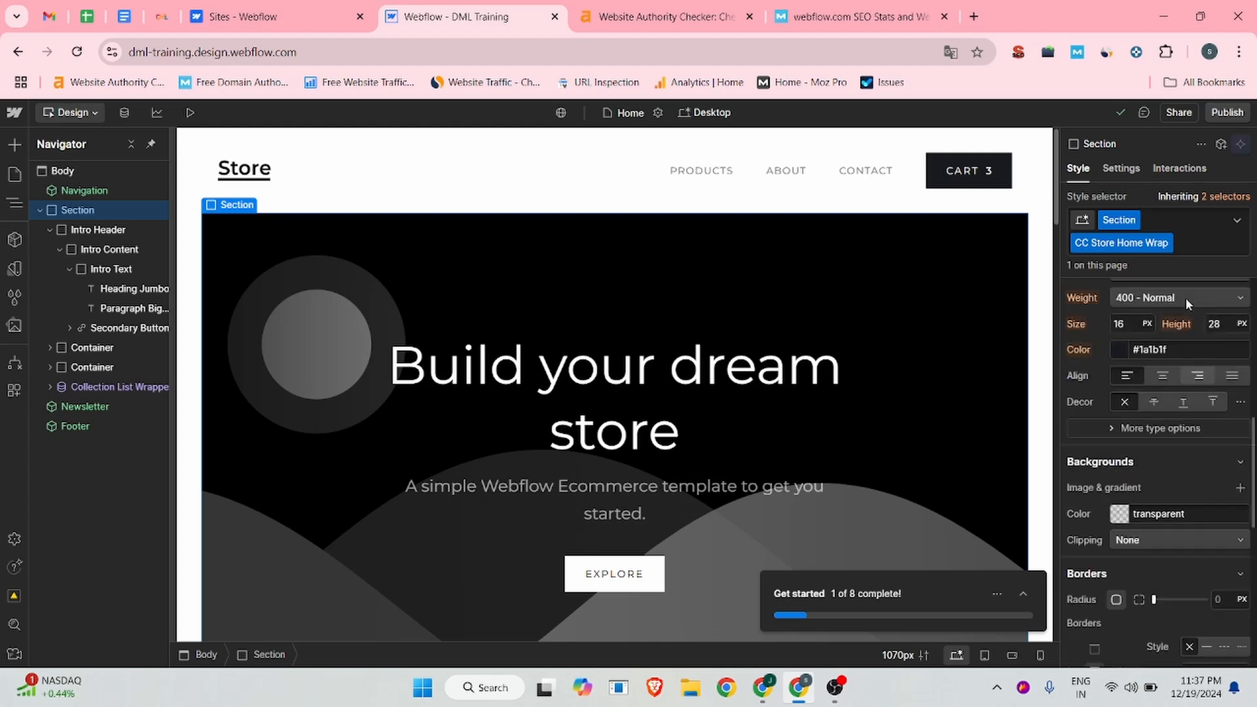
{"action": "scroll", "coordinate": [1184, 367], "scroll_direction": "down", "scroll_amount": 5}
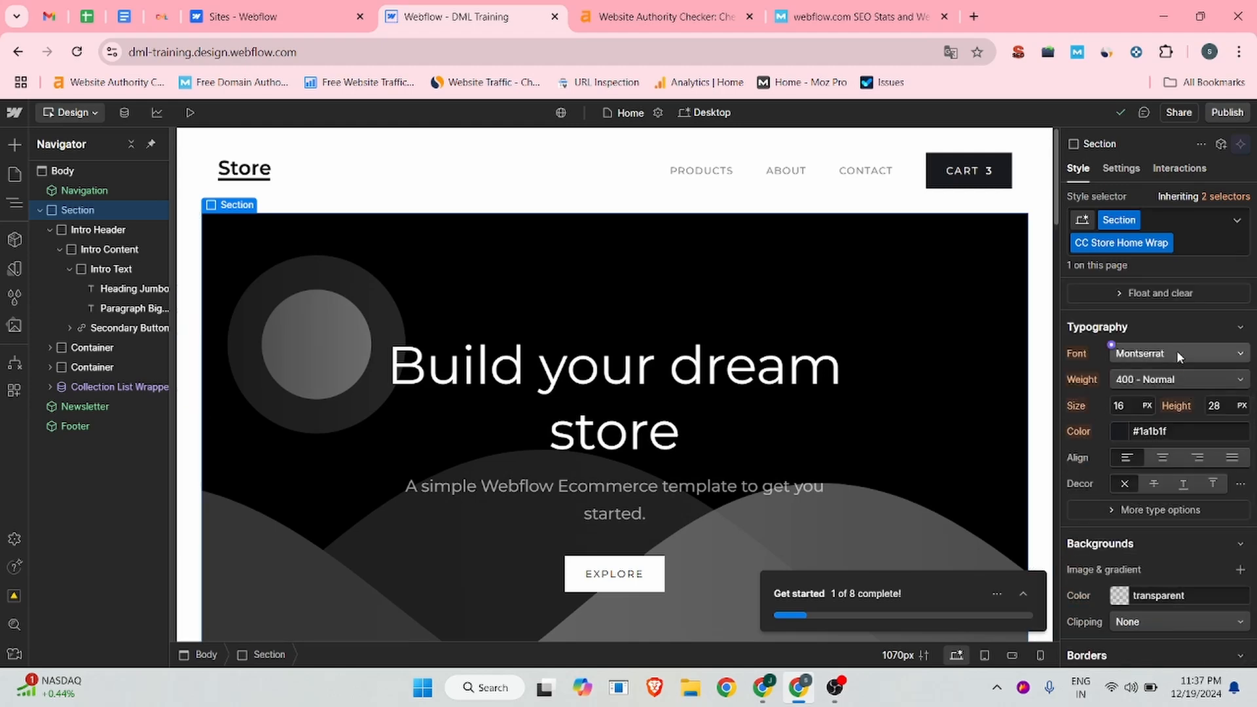
{"action": "scroll", "coordinate": [1174, 428], "scroll_direction": "down", "scroll_amount": 3}
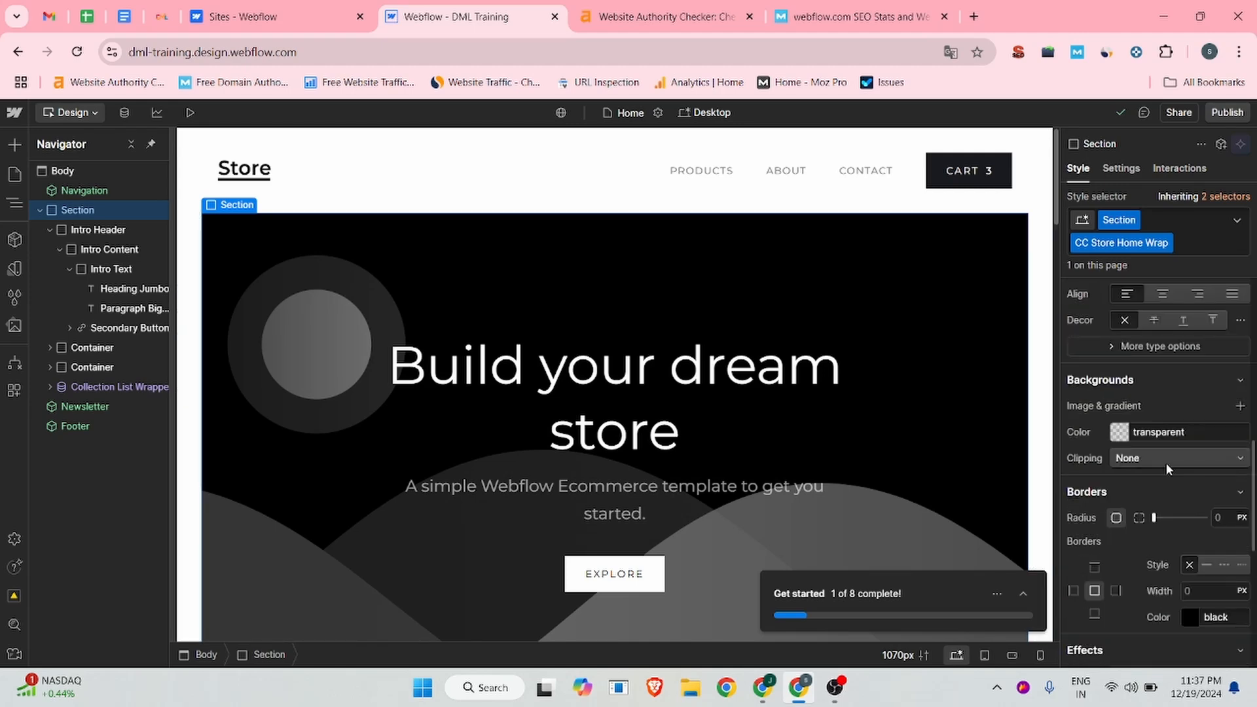
{"action": "left_click", "coordinate": [1172, 462]}
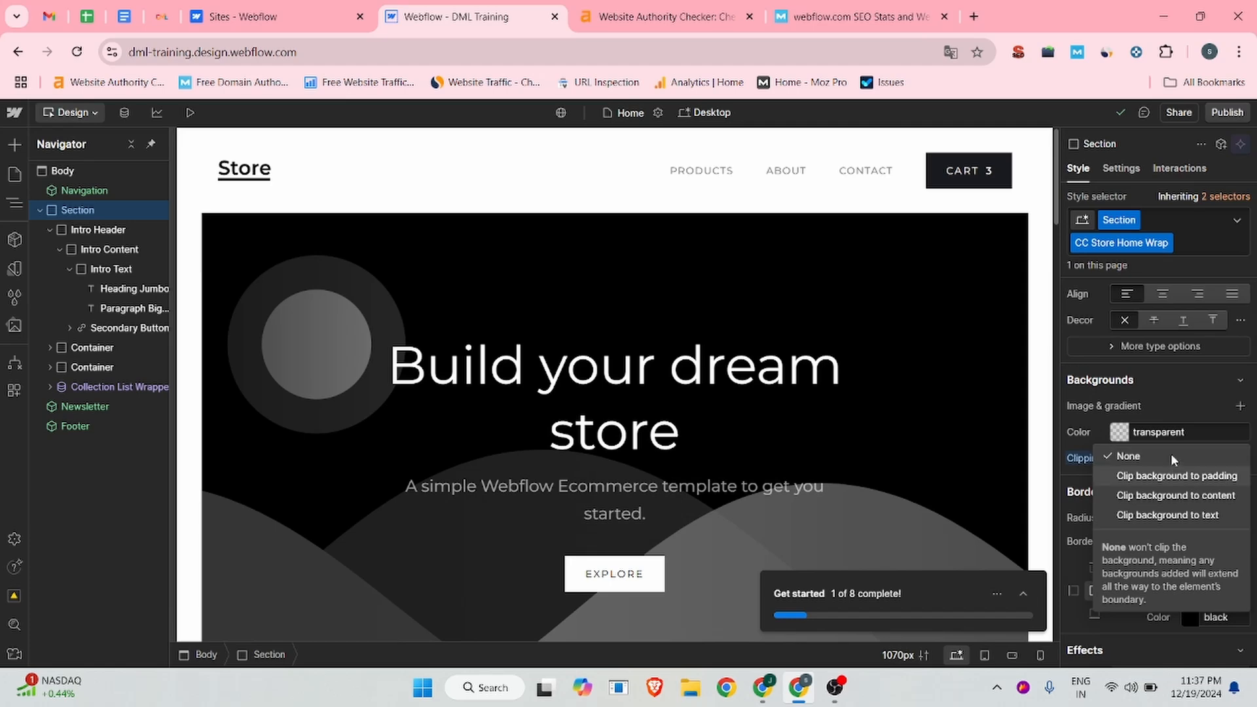
{"action": "left_click", "coordinate": [1172, 457]}
{"action": "scroll", "coordinate": [1171, 477], "scroll_direction": "down", "scroll_amount": 6}
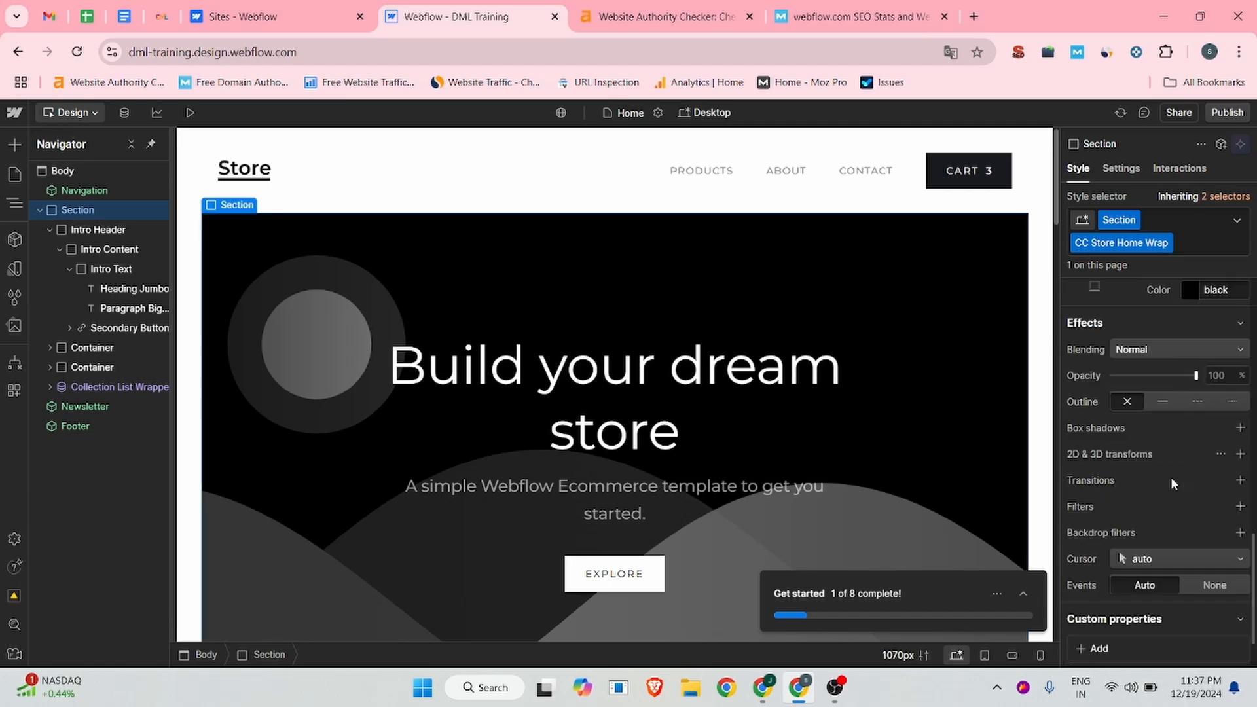
Step: Examine the Section's class options and compare the Navigation, Section and Intro Header elements in the page structure
{"action": "scroll", "coordinate": [1171, 476], "scroll_direction": "up", "scroll_amount": 10}
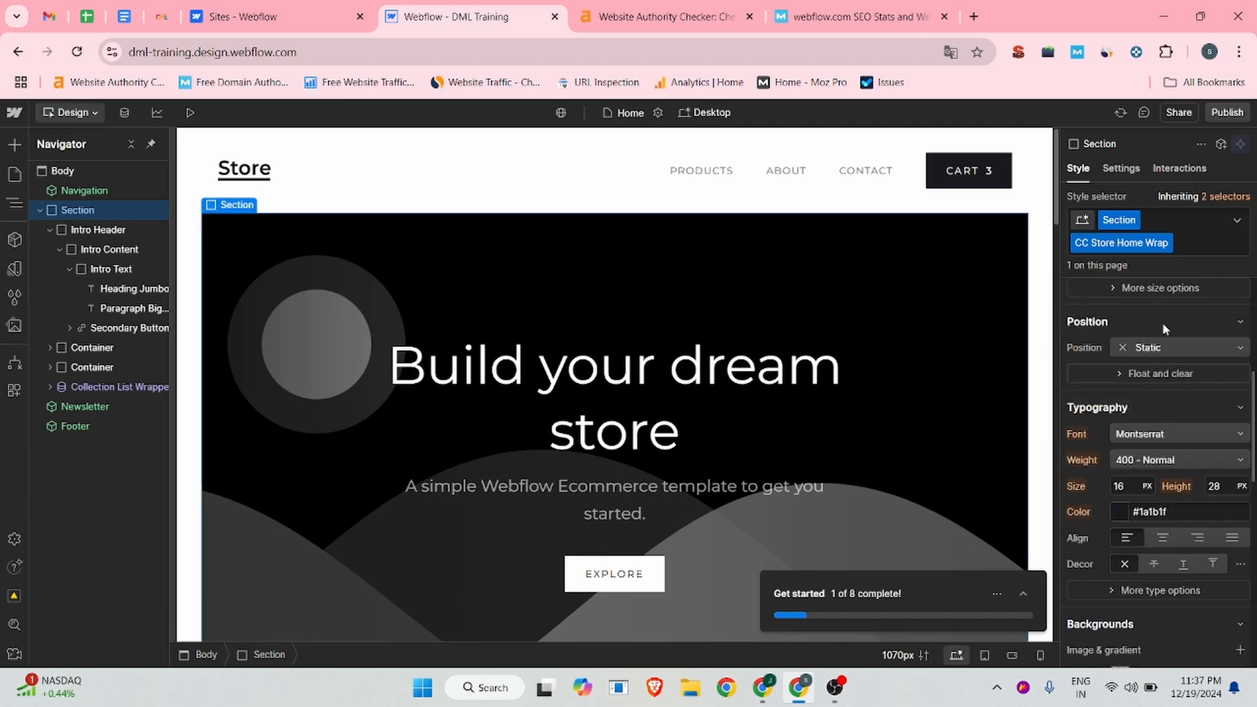
{"action": "left_click", "coordinate": [1131, 224]}
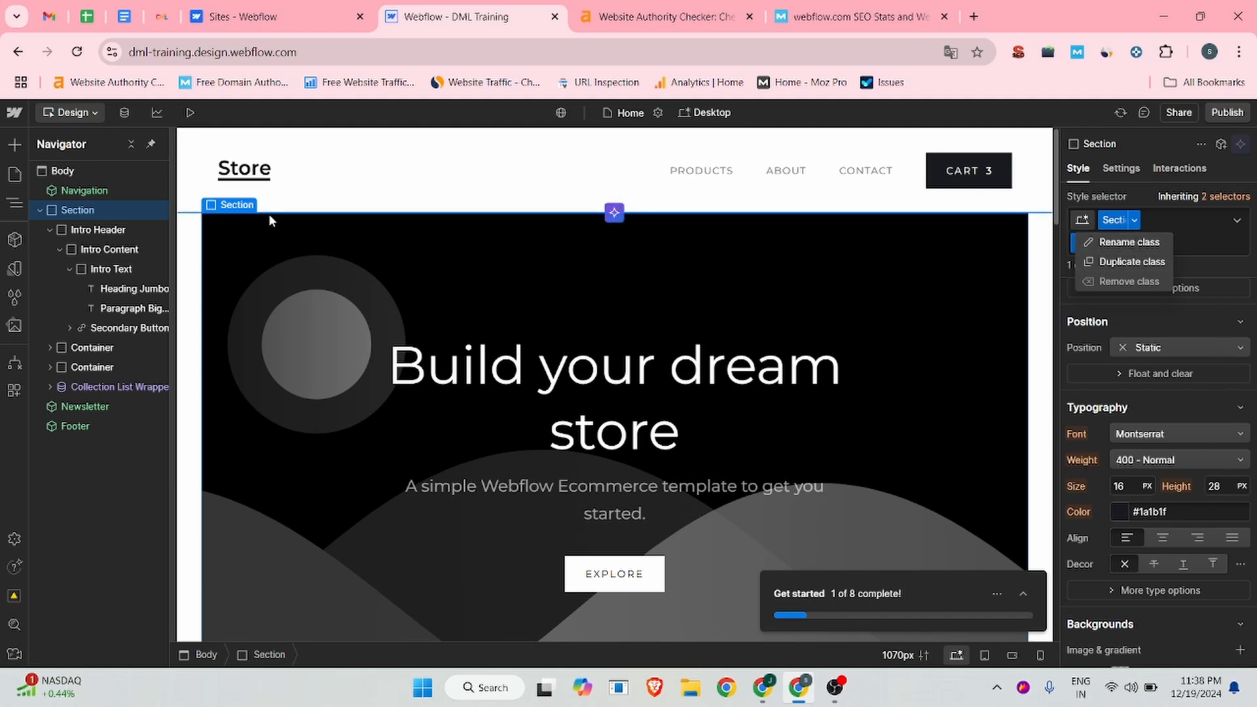
{"action": "left_click", "coordinate": [84, 191]}
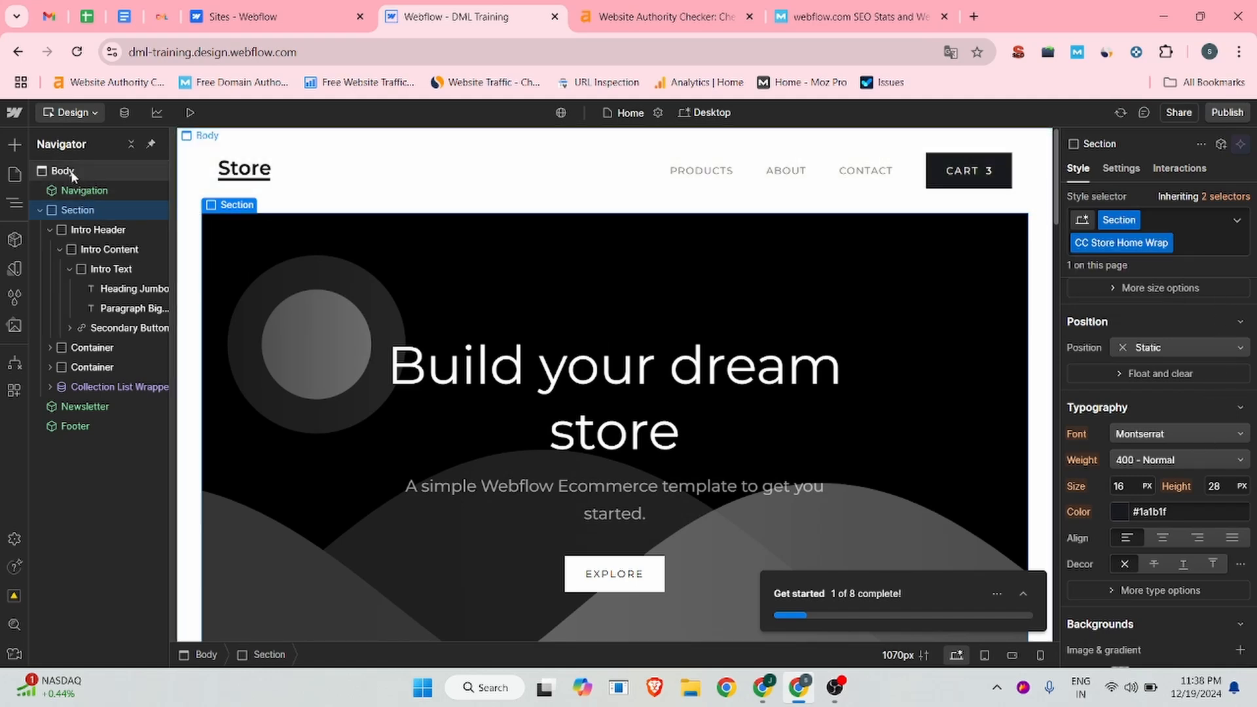
{"action": "left_click", "coordinate": [74, 175]}
{"action": "left_click", "coordinate": [77, 191]}
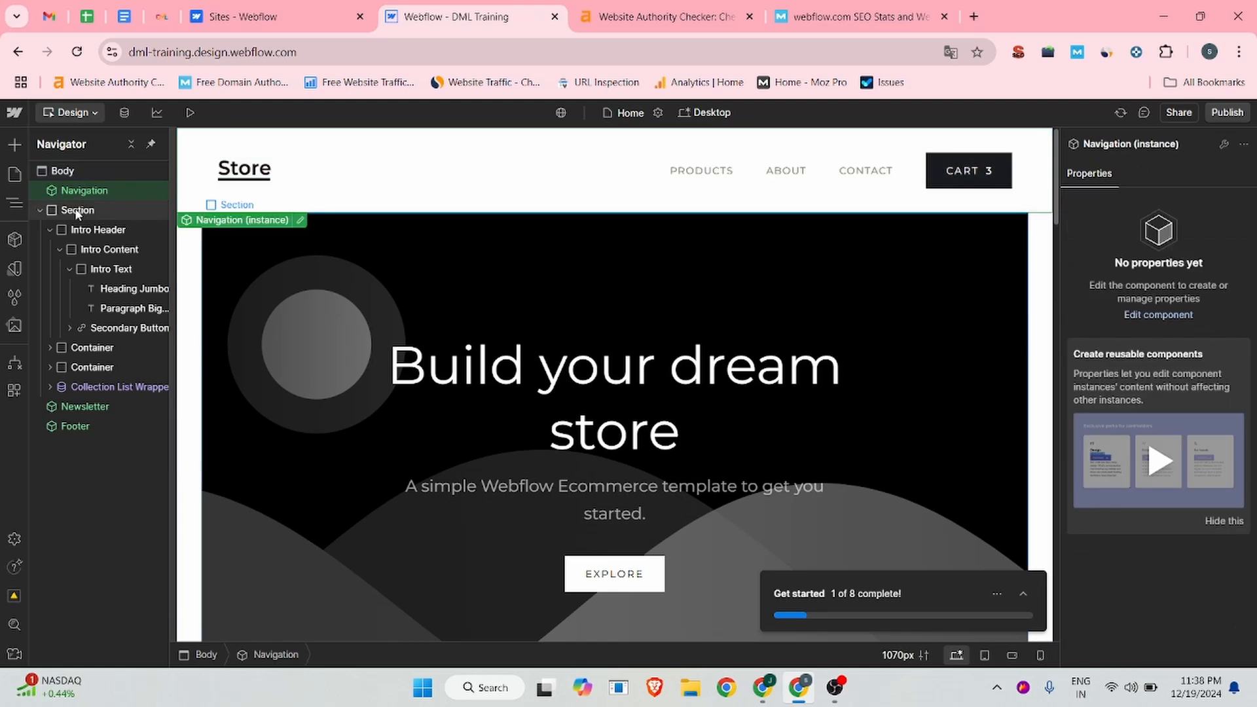
{"action": "left_click", "coordinate": [78, 211]}
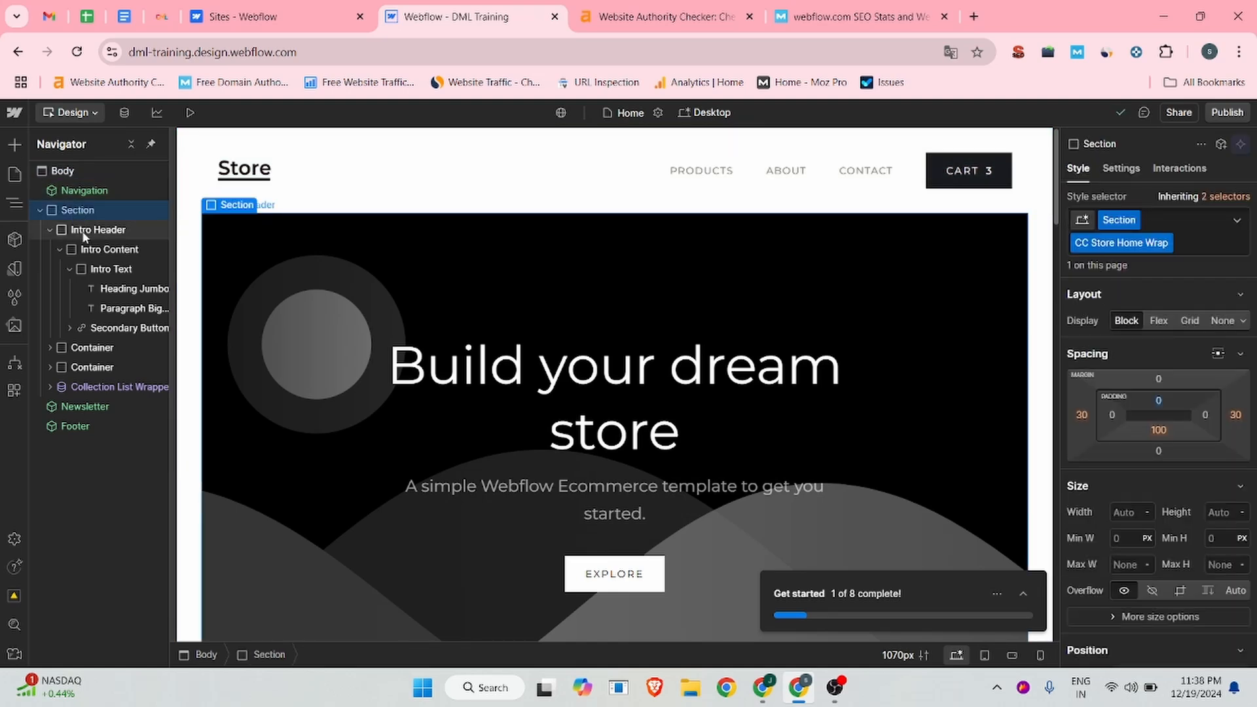
{"action": "left_click", "coordinate": [84, 233]}
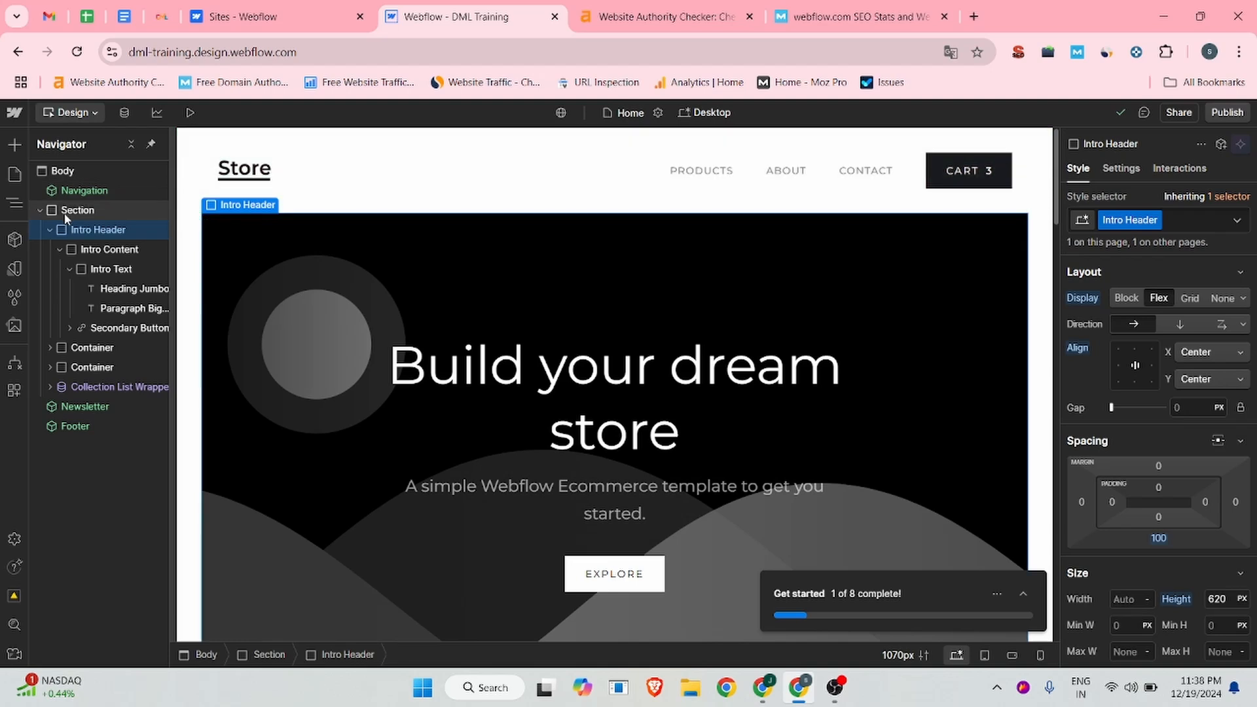
{"action": "left_click", "coordinate": [65, 209]}
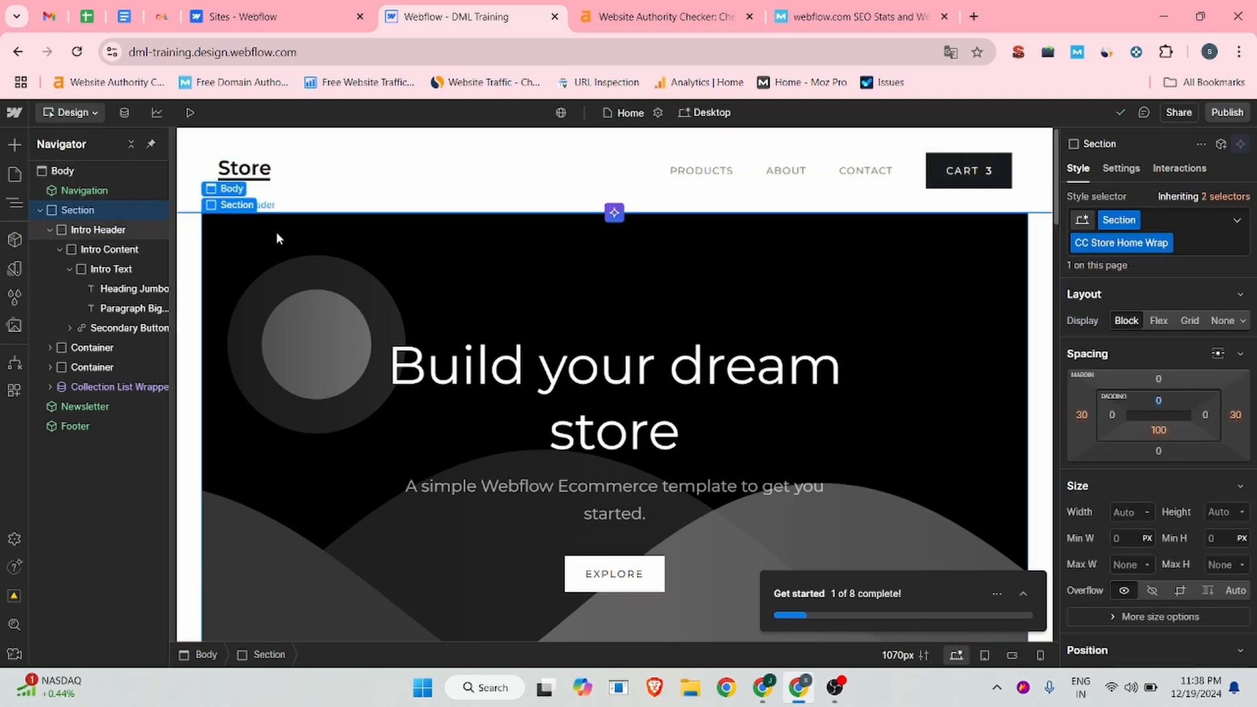
Step: Select the Intro Header block and examine its layout, spacing and size styles
{"action": "left_click", "coordinate": [276, 232]}
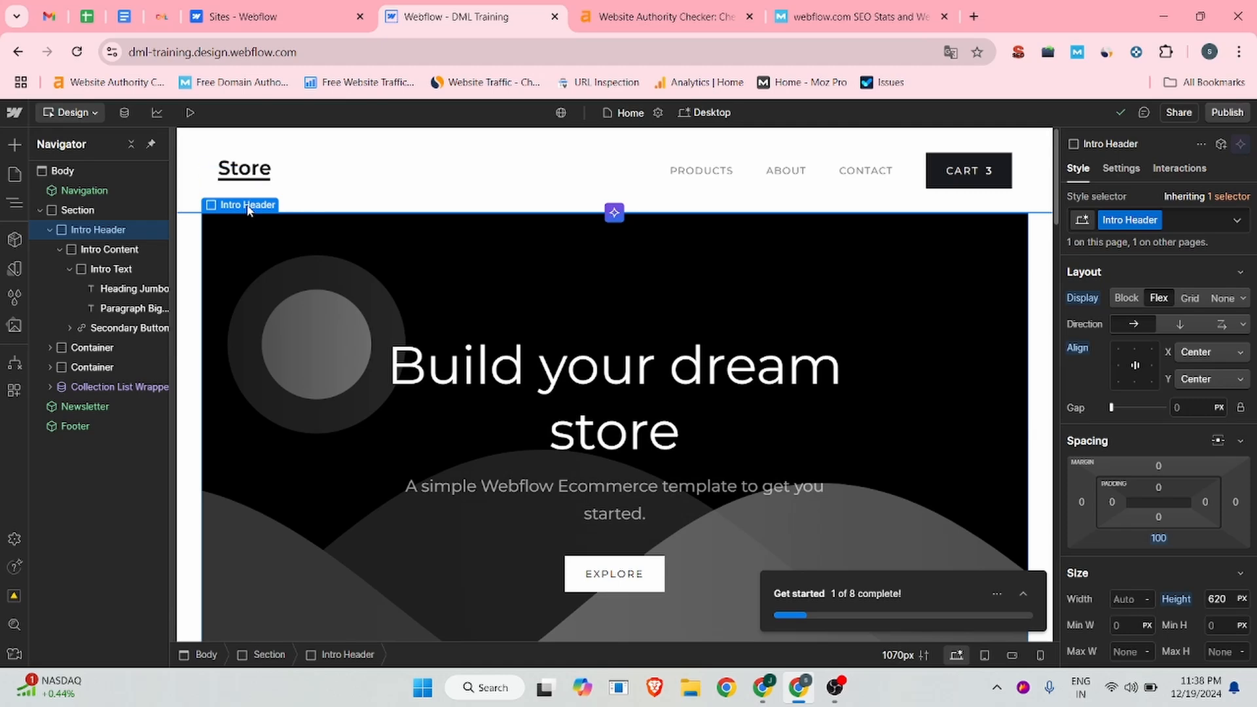
{"action": "right_click", "coordinate": [244, 270]}
{"action": "left_click", "coordinate": [223, 266]}
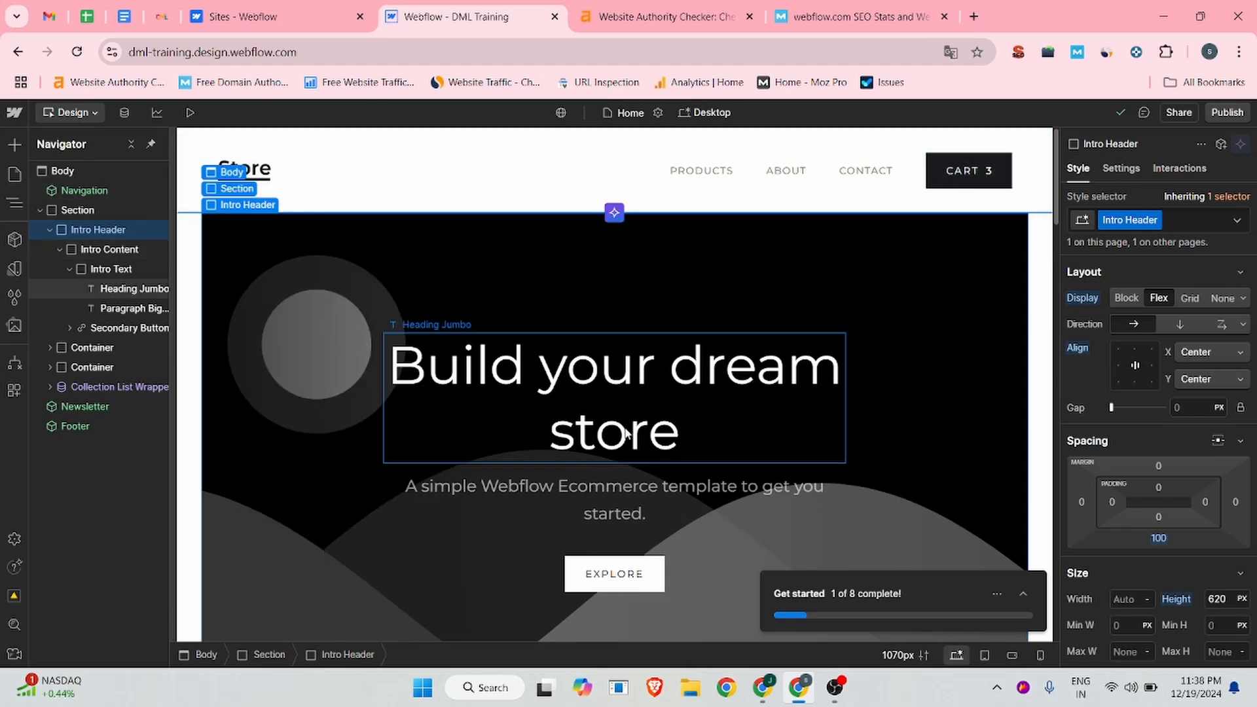
{"action": "scroll", "coordinate": [719, 443], "scroll_direction": "down", "scroll_amount": 4}
{"action": "scroll", "coordinate": [1045, 422], "scroll_direction": "up", "scroll_amount": 3}
{"action": "scroll", "coordinate": [1167, 371], "scroll_direction": "down", "scroll_amount": 6}
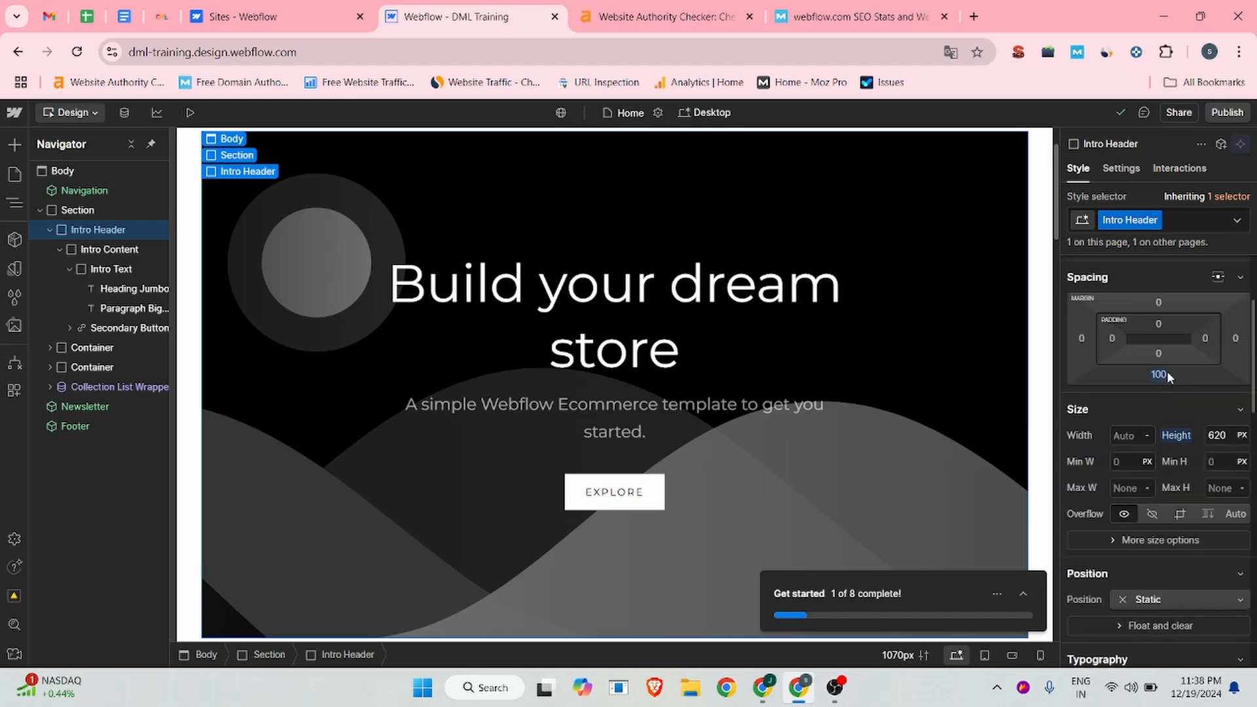
{"action": "scroll", "coordinate": [1167, 370], "scroll_direction": "up", "scroll_amount": 1}
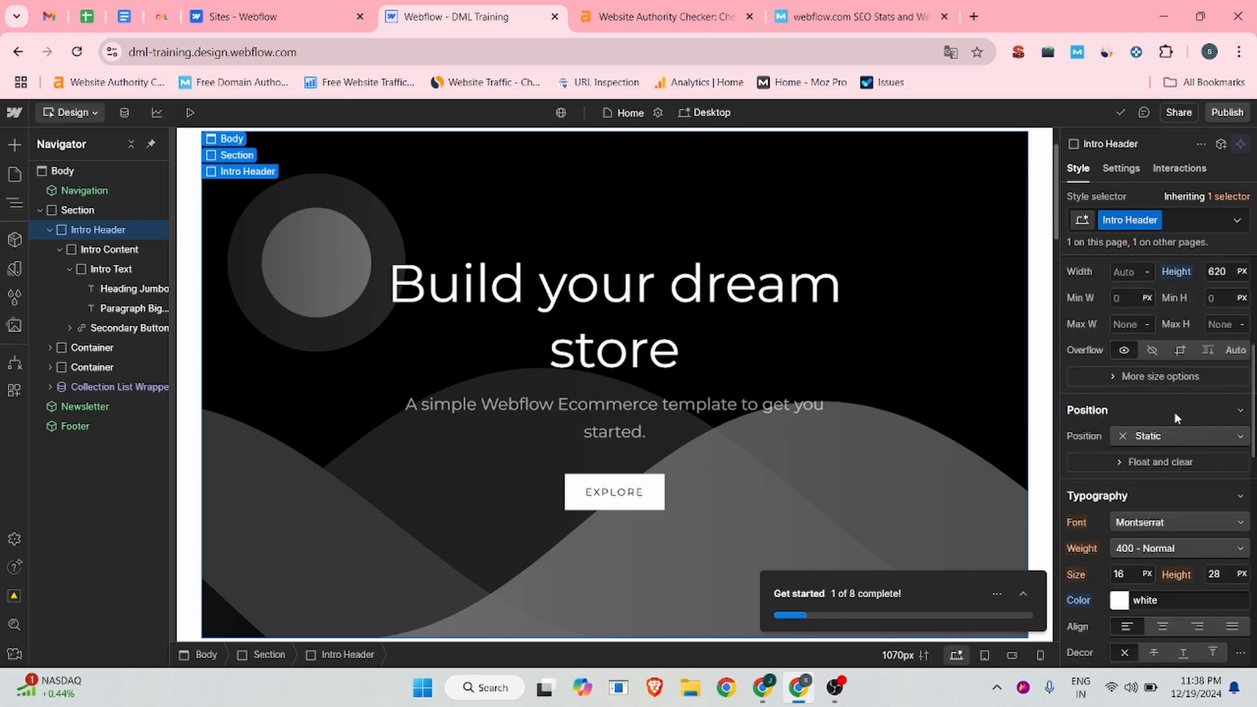
Step: Examine the Intro Header's position and font options, followed by its background, border and effects styles
{"action": "left_click", "coordinate": [1180, 438]}
{"action": "left_click", "coordinate": [1181, 442]}
{"action": "scroll", "coordinate": [1176, 395], "scroll_direction": "down", "scroll_amount": 3}
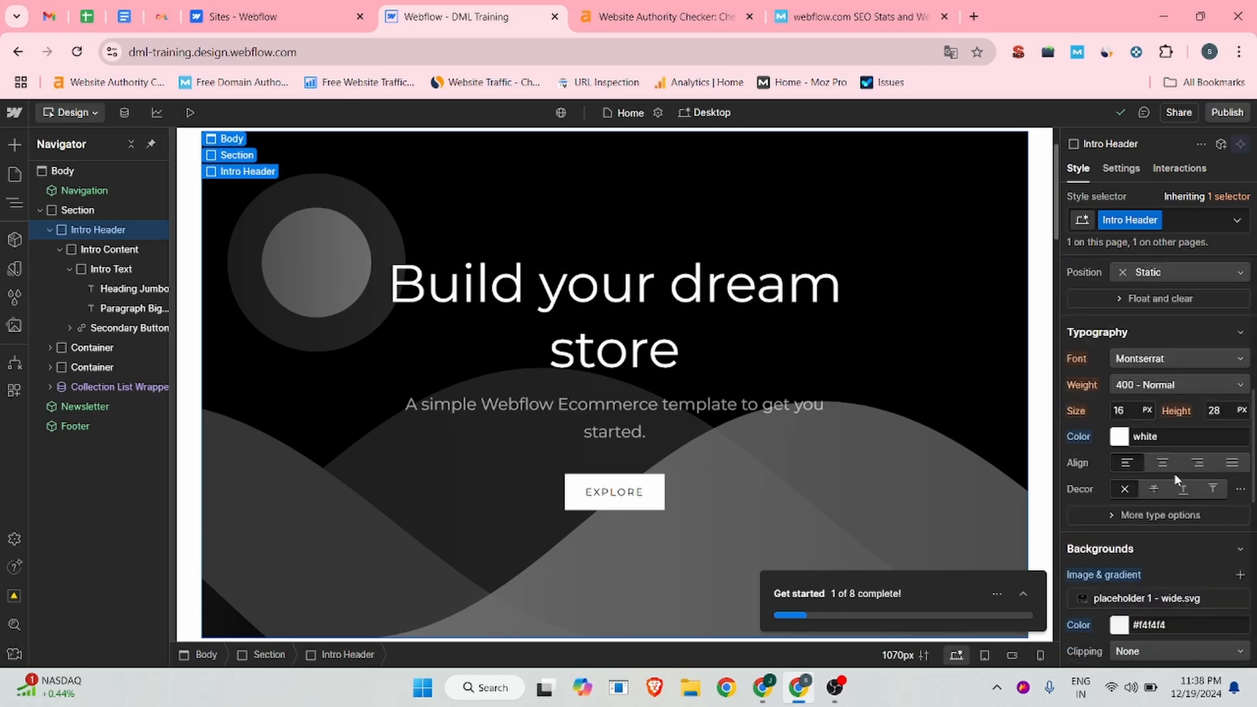
{"action": "left_click", "coordinate": [1183, 279]}
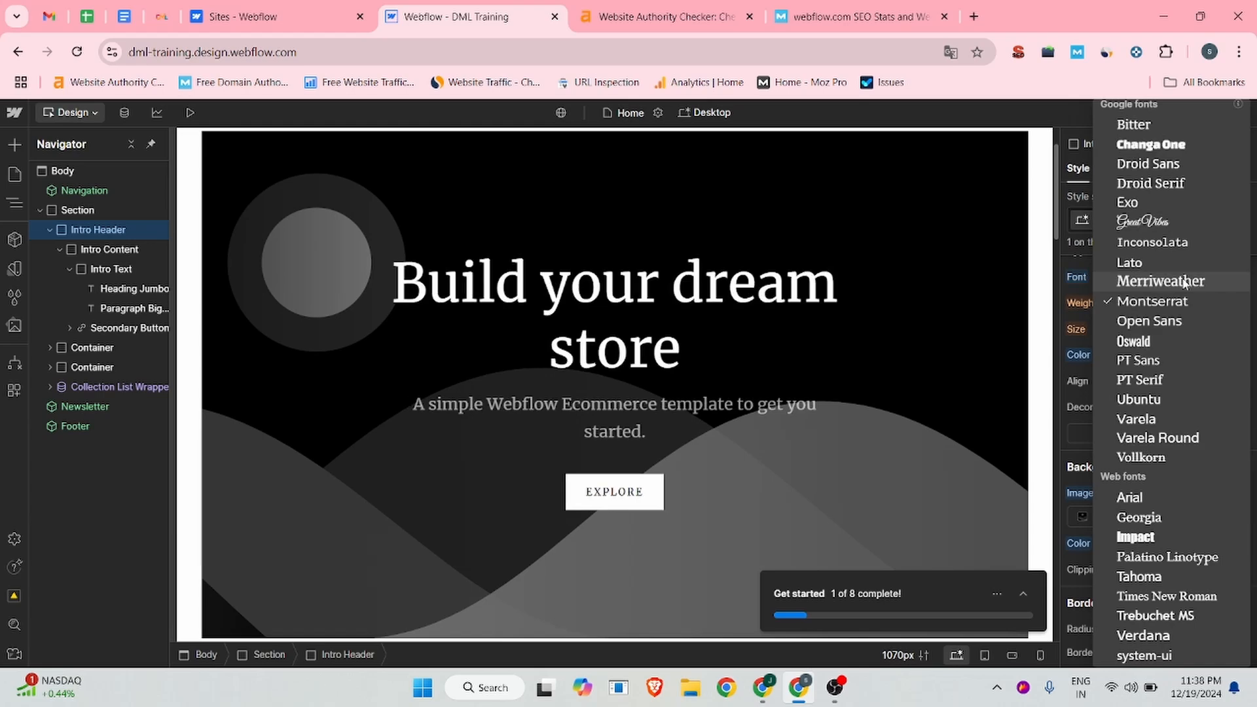
{"action": "left_click", "coordinate": [544, 416]}
{"action": "scroll", "coordinate": [549, 421], "scroll_direction": "down", "scroll_amount": 1}
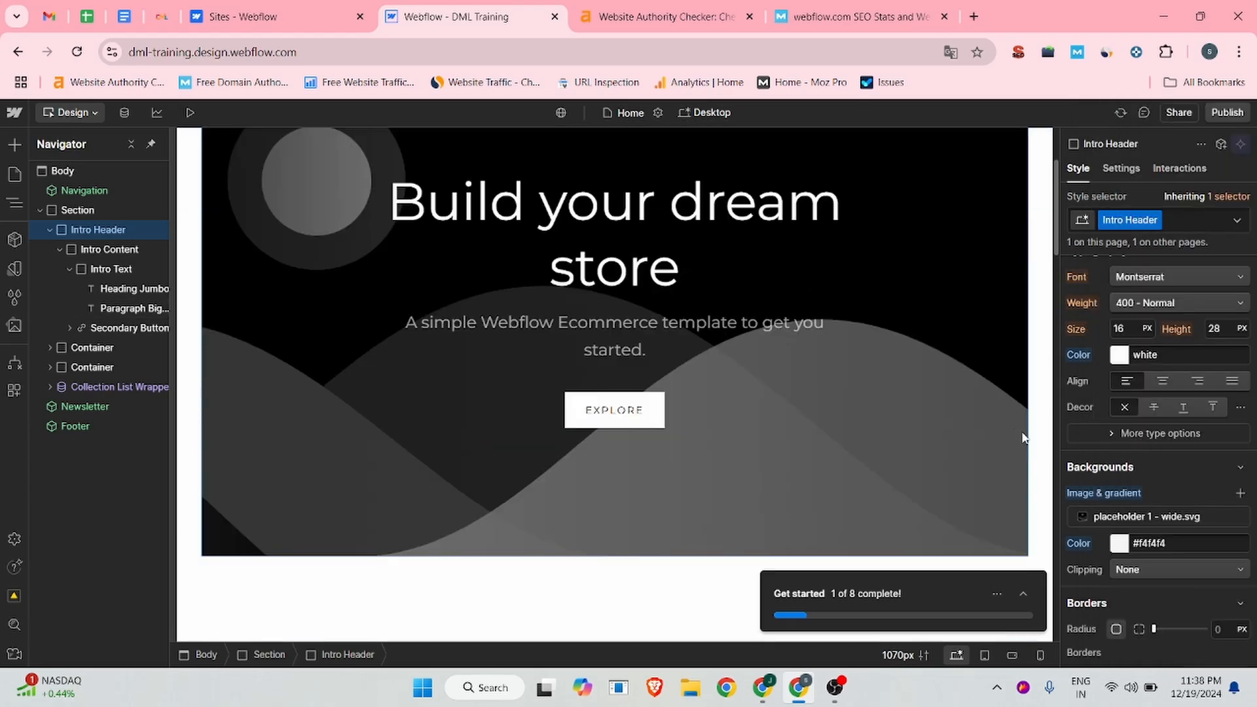
{"action": "scroll", "coordinate": [1170, 442], "scroll_direction": "down", "scroll_amount": 2}
{"action": "scroll", "coordinate": [1176, 441], "scroll_direction": "down", "scroll_amount": 5}
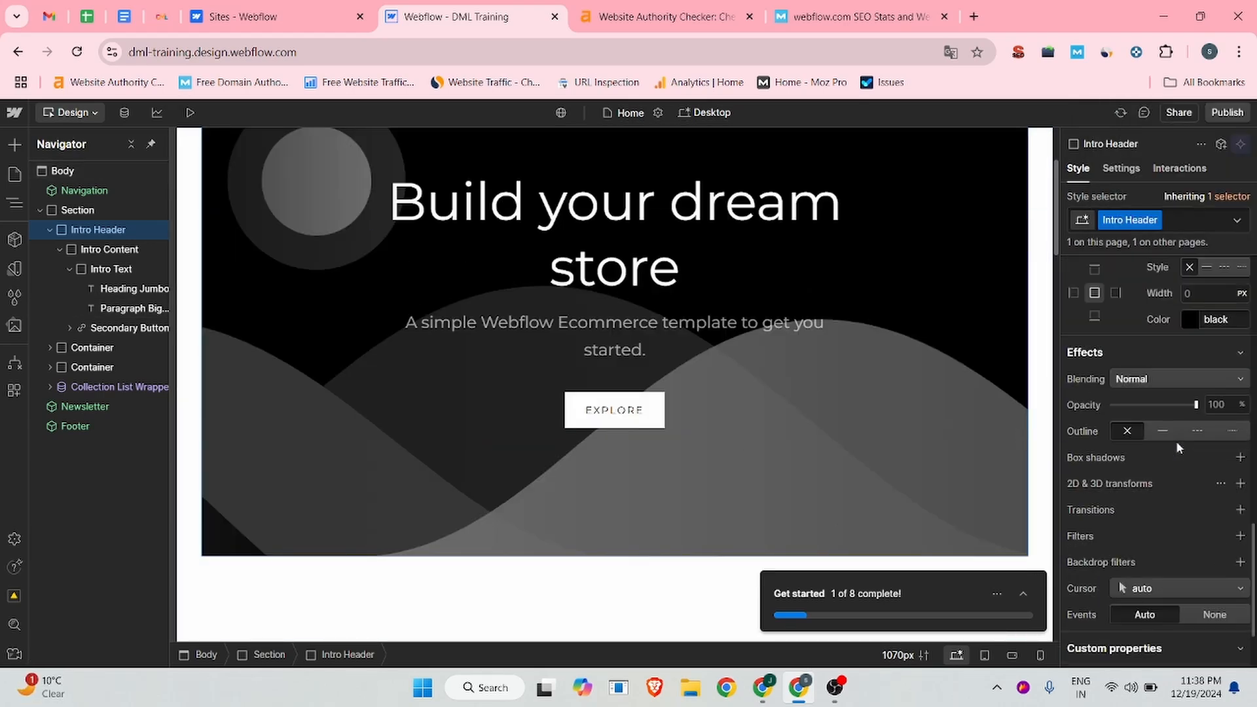
Step: Insert an empty AI Assistant section between the navigation and the Intro Header, leaving the assistant's terms unaccepted
{"action": "scroll", "coordinate": [336, 341], "scroll_direction": "up", "scroll_amount": 2}
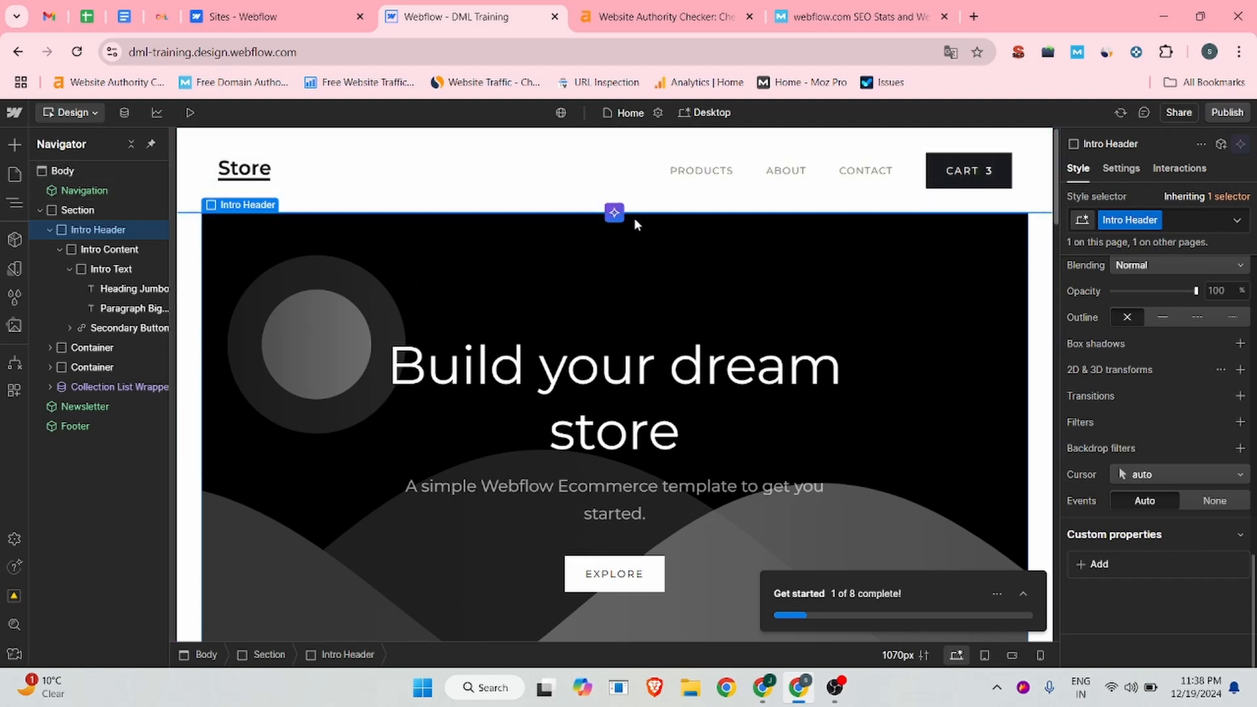
{"action": "left_click", "coordinate": [615, 213]}
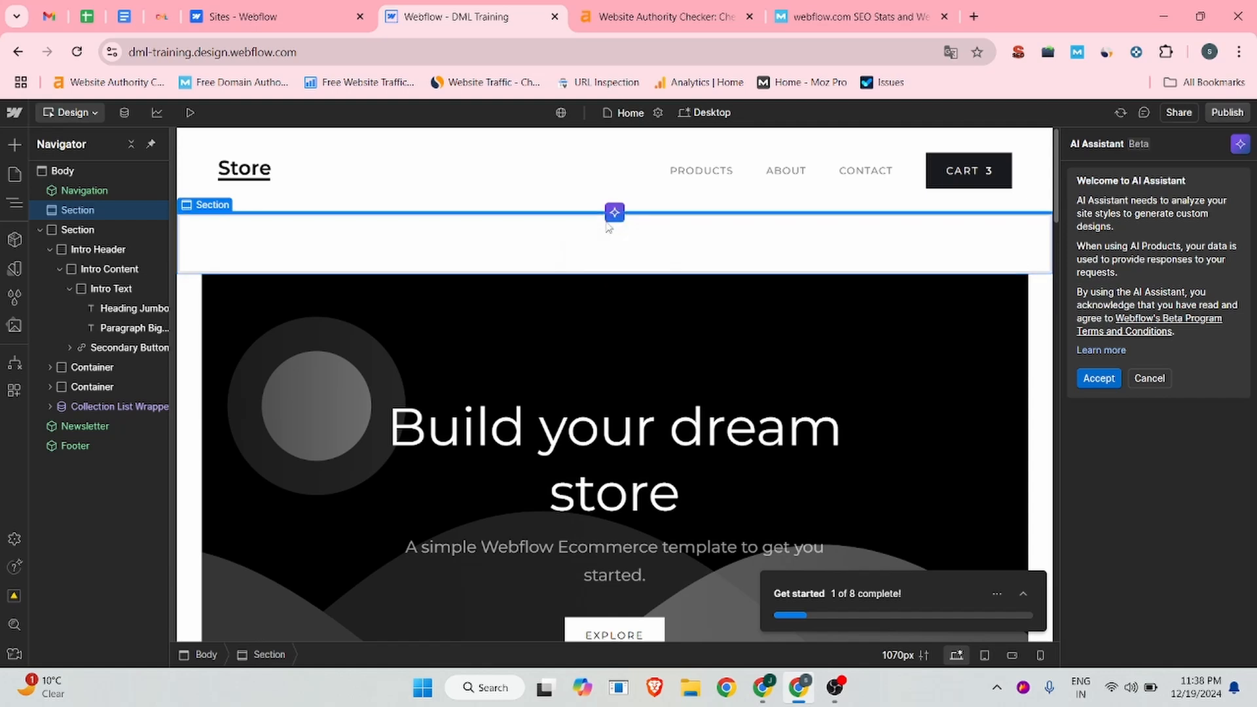
{"action": "left_click", "coordinate": [273, 301]}
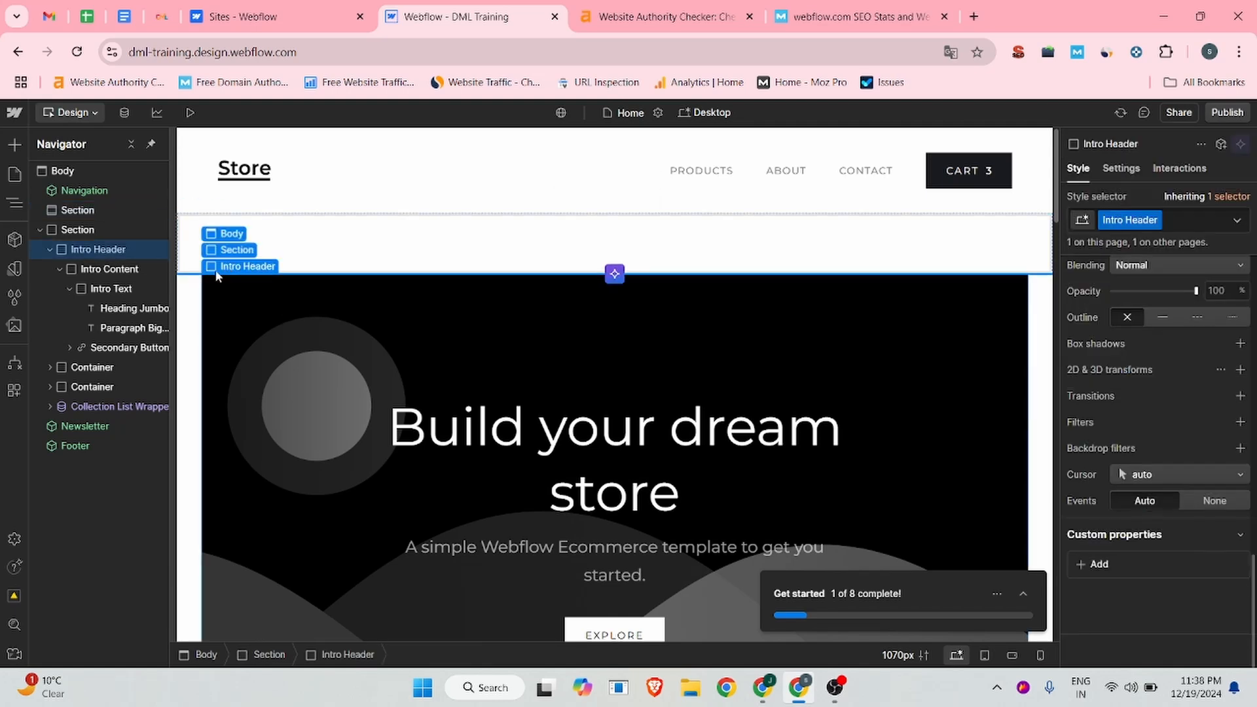
Step: Select the section's nested elements in turn, collapse the Intro Header's children in the page structure and look over the page
{"action": "left_click", "coordinate": [229, 250]}
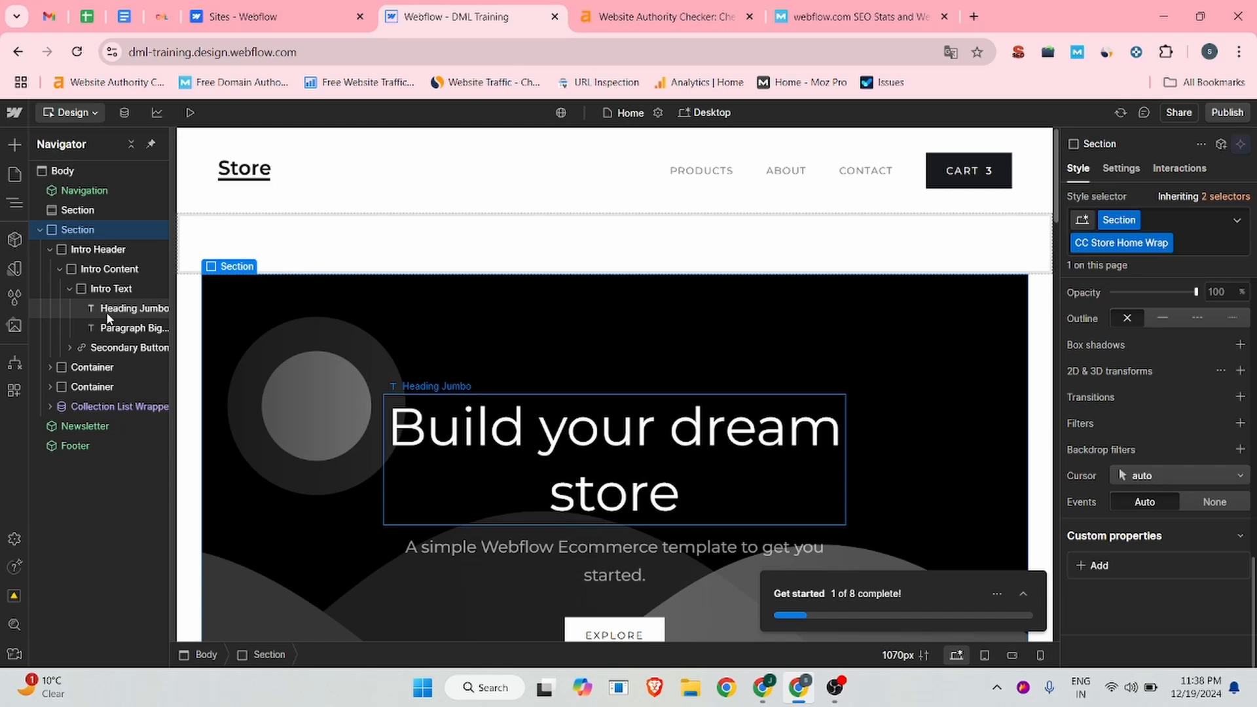
{"action": "left_click", "coordinate": [87, 270]}
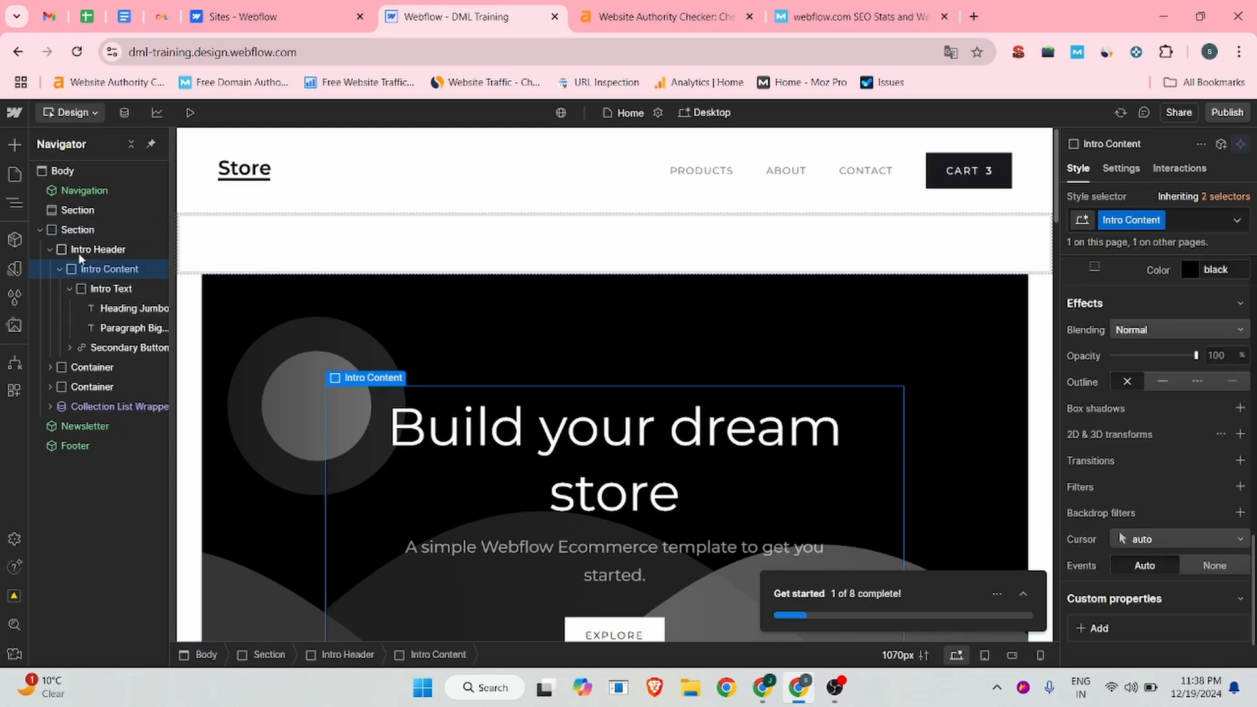
{"action": "left_click", "coordinate": [76, 249]}
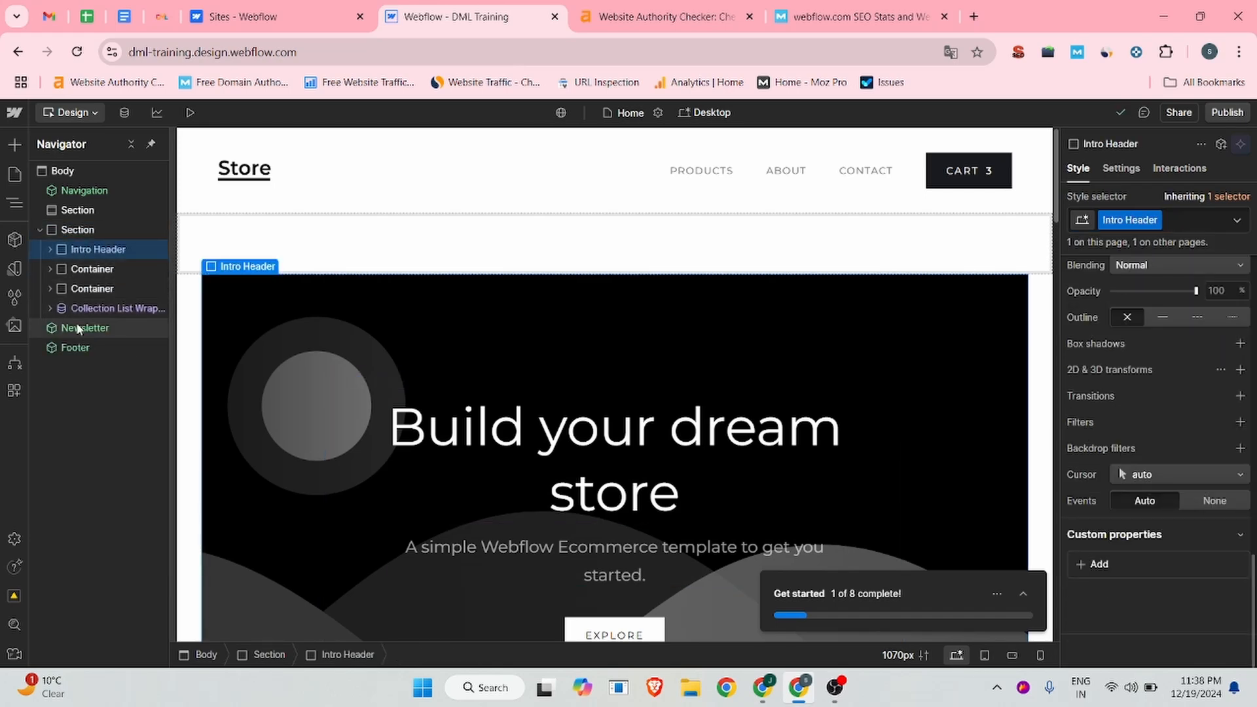
{"action": "scroll", "coordinate": [529, 442], "scroll_direction": "down", "scroll_amount": 8}
{"action": "scroll", "coordinate": [529, 442], "scroll_direction": "up", "scroll_amount": 8}
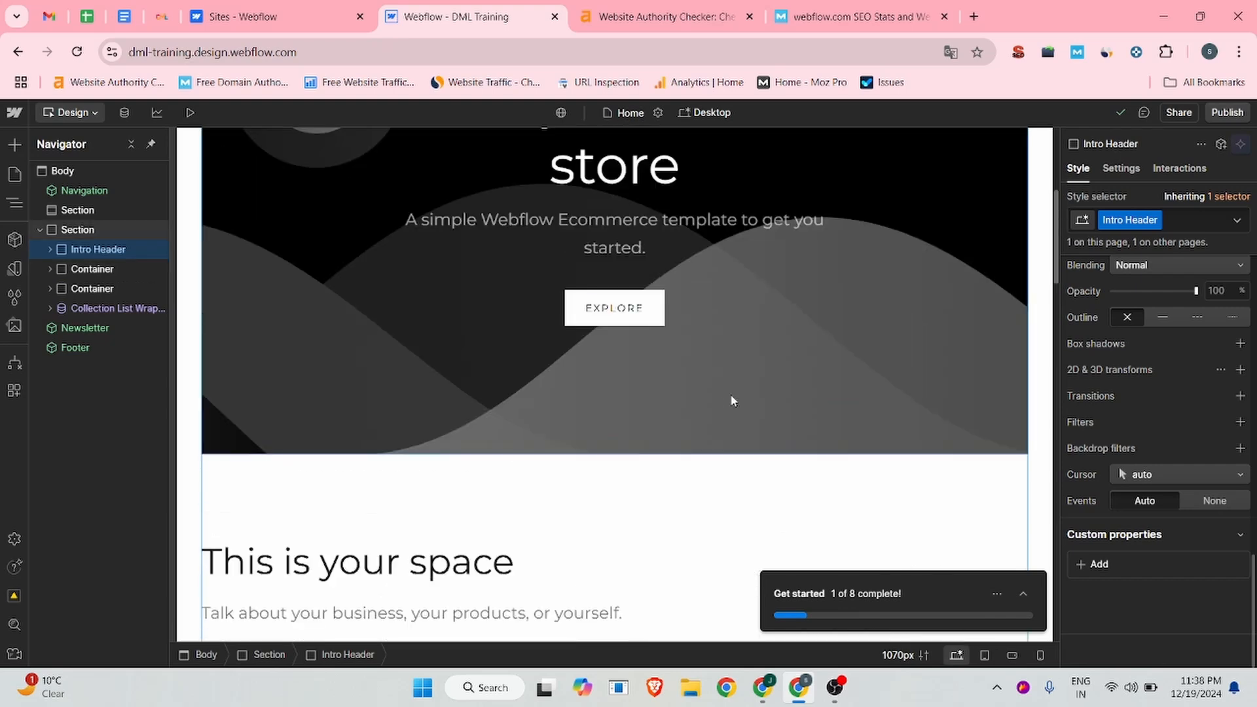
{"action": "scroll", "coordinate": [1220, 251], "scroll_direction": "up", "scroll_amount": 8}
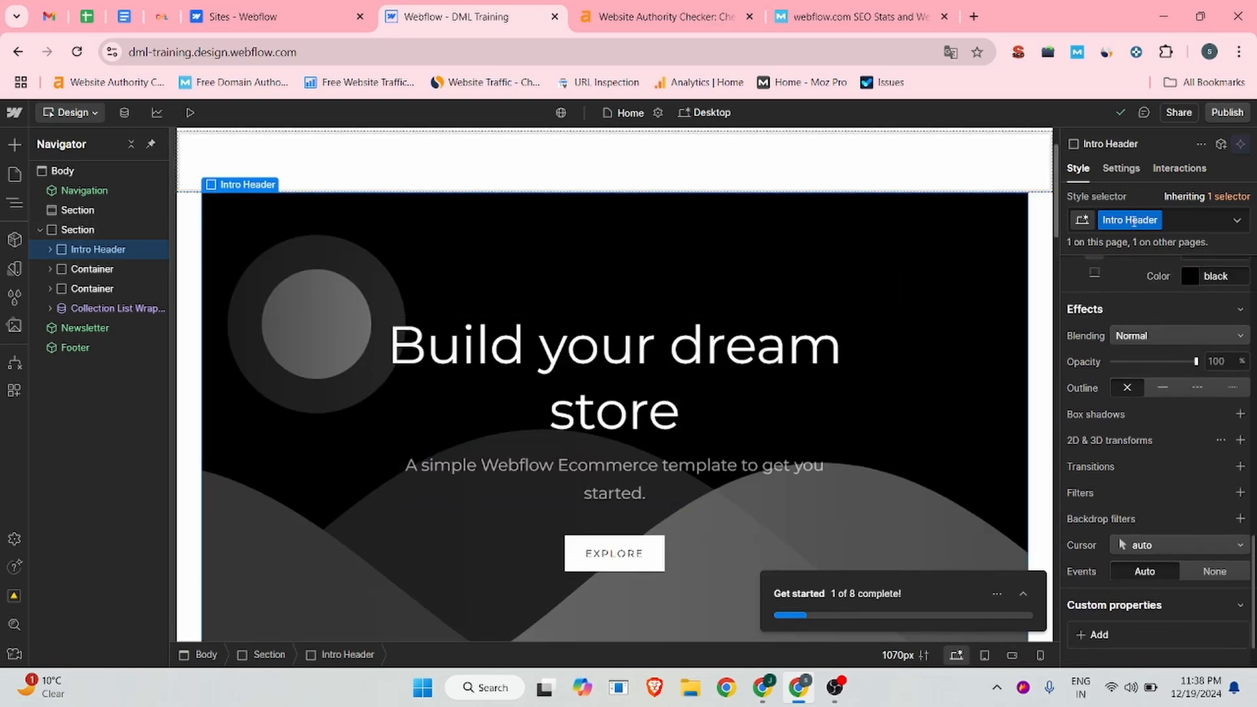
Step: Examine the Intro Header's typography and background styles, including the background clipping choices
{"action": "scroll", "coordinate": [1172, 236], "scroll_direction": "up", "scroll_amount": 5}
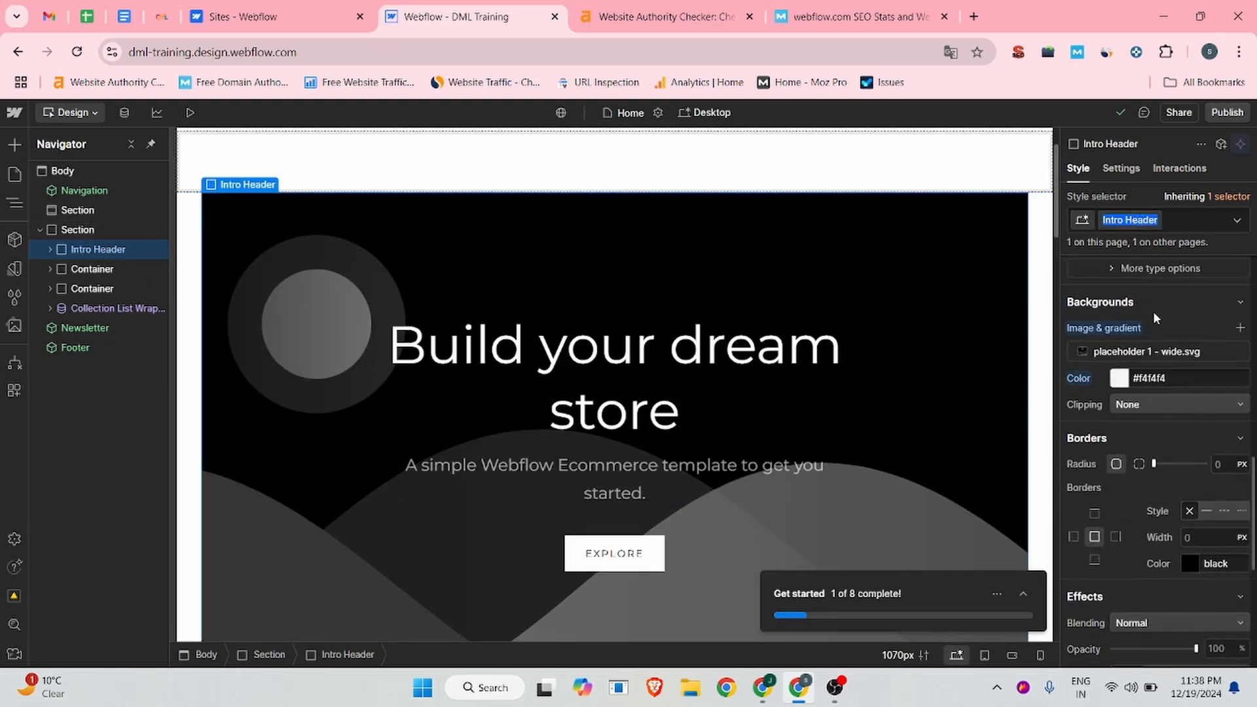
{"action": "scroll", "coordinate": [1192, 434], "scroll_direction": "up", "scroll_amount": 1}
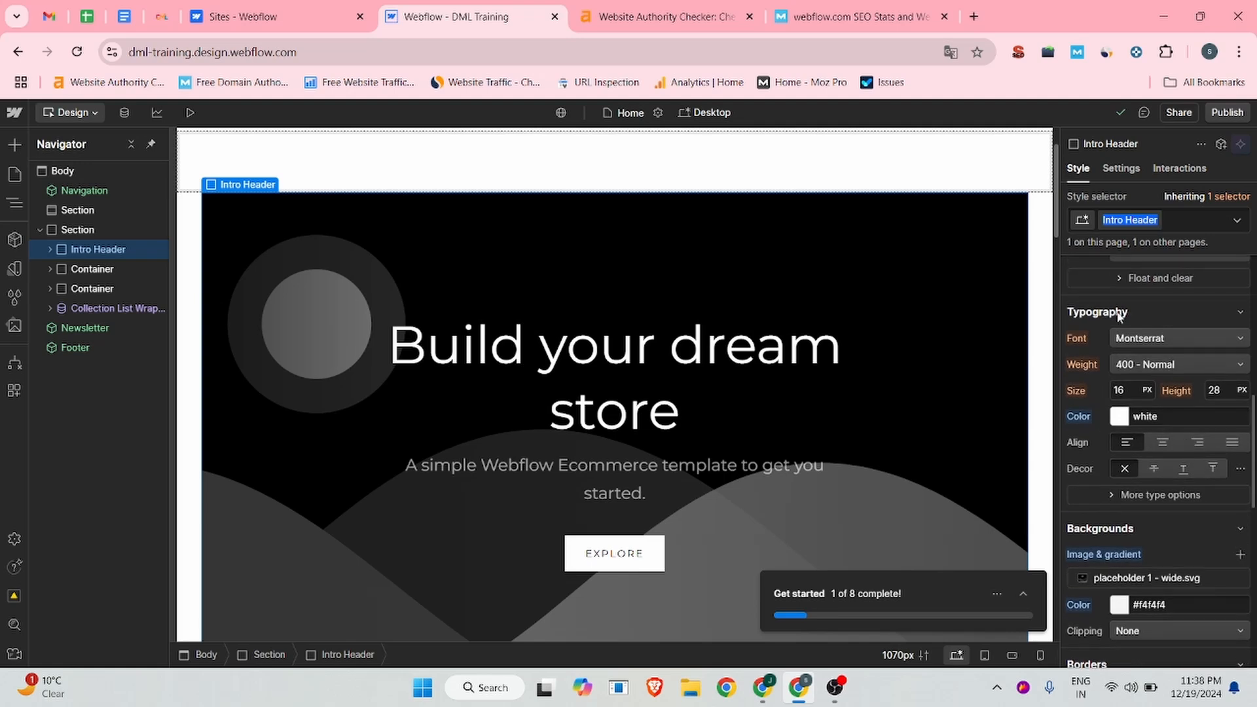
{"action": "scroll", "coordinate": [1172, 519], "scroll_direction": "down", "scroll_amount": 5}
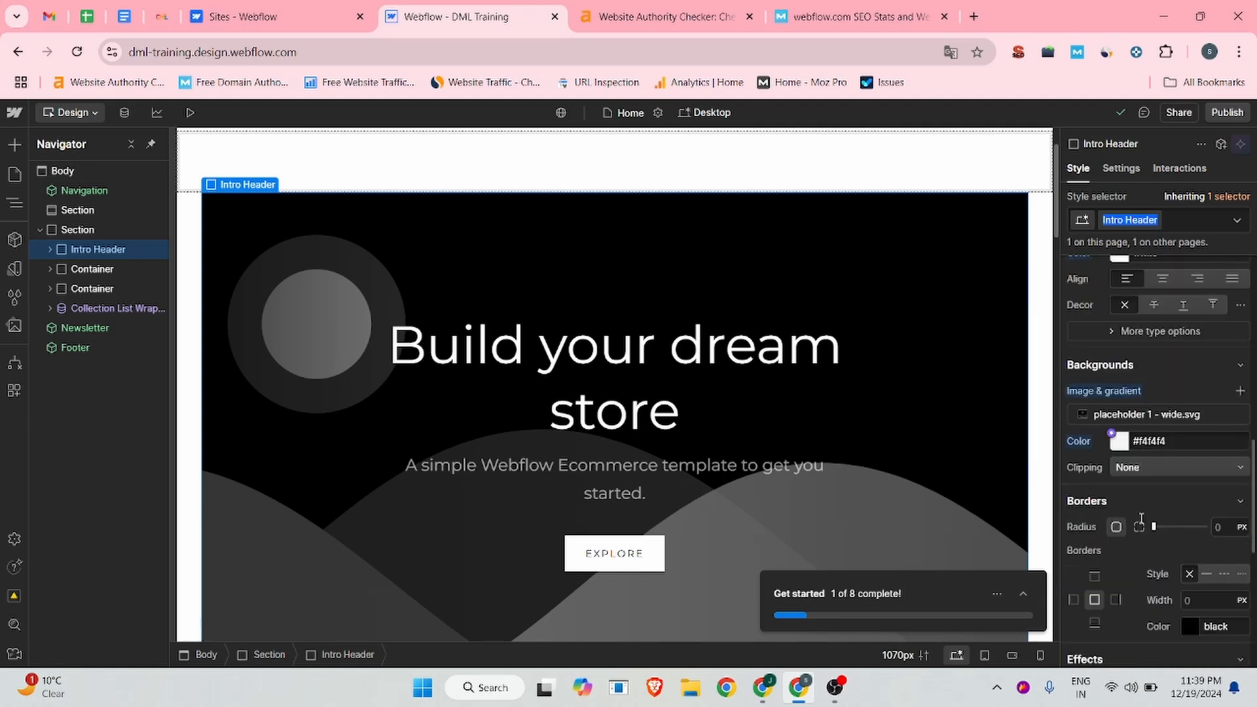
{"action": "scroll", "coordinate": [1145, 464], "scroll_direction": "up", "scroll_amount": 2}
{"action": "scroll", "coordinate": [1149, 445], "scroll_direction": "down", "scroll_amount": 2}
{"action": "left_click", "coordinate": [1241, 366]}
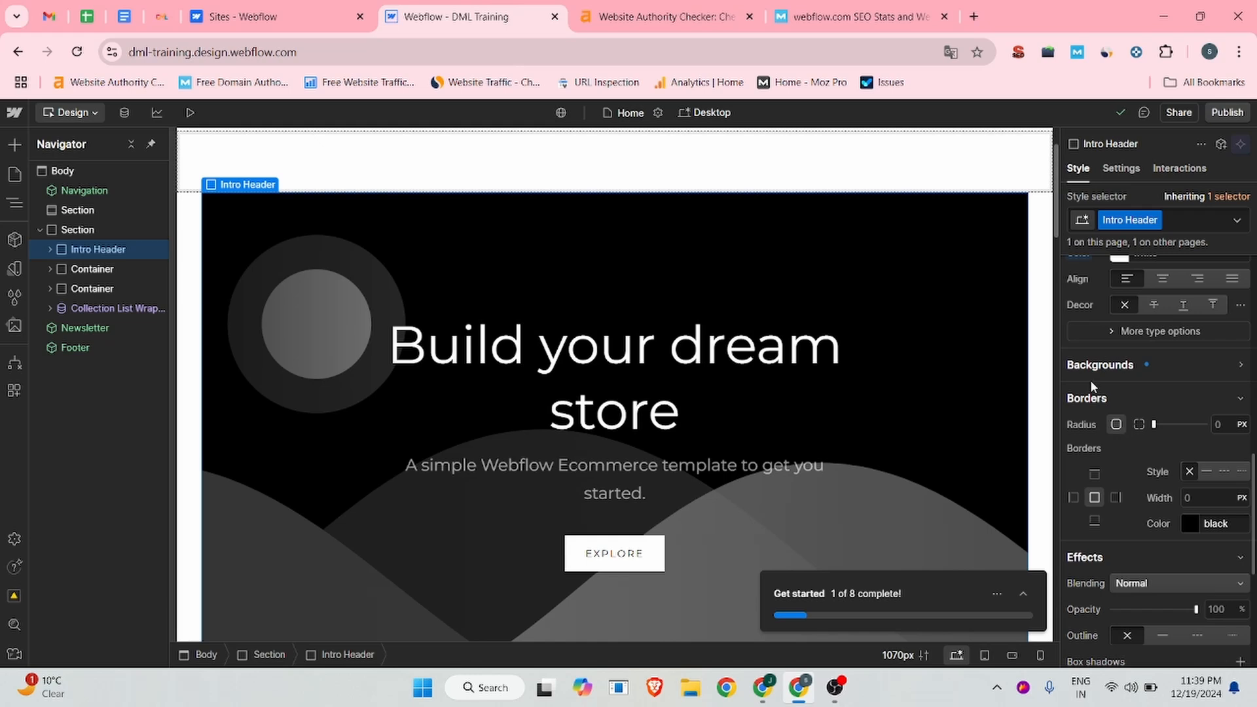
{"action": "left_click", "coordinate": [1118, 367]}
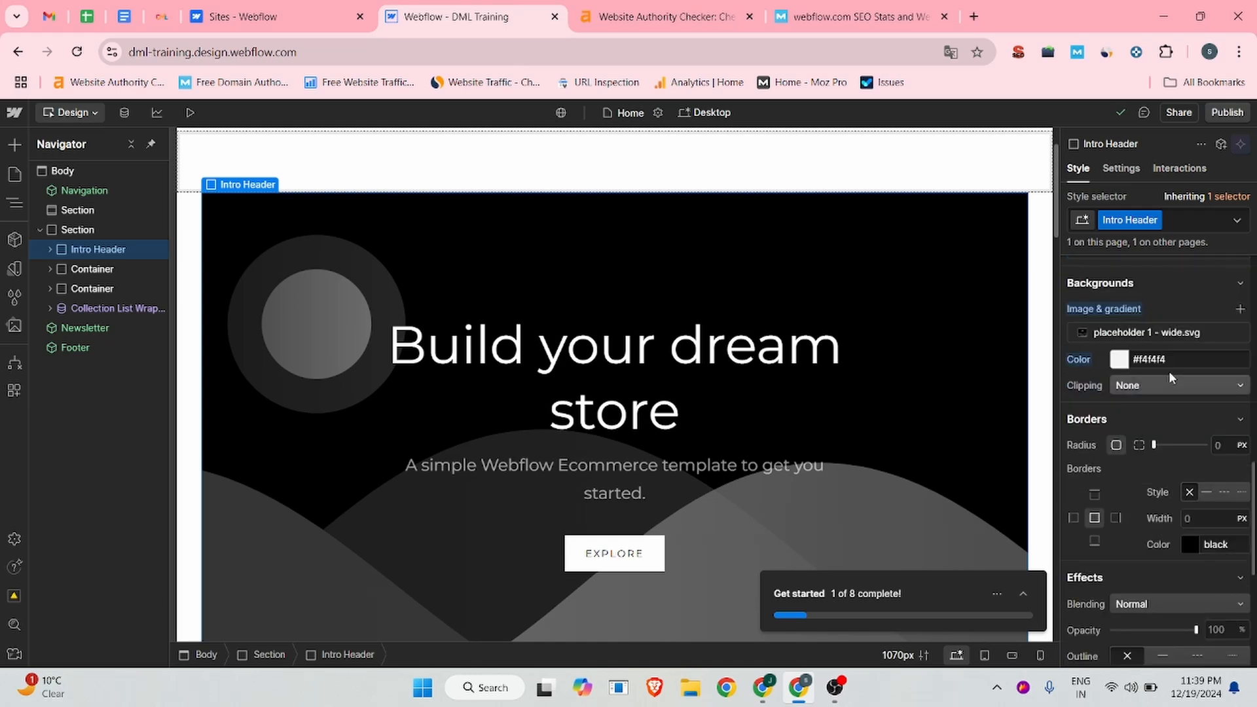
{"action": "left_click", "coordinate": [1161, 393]}
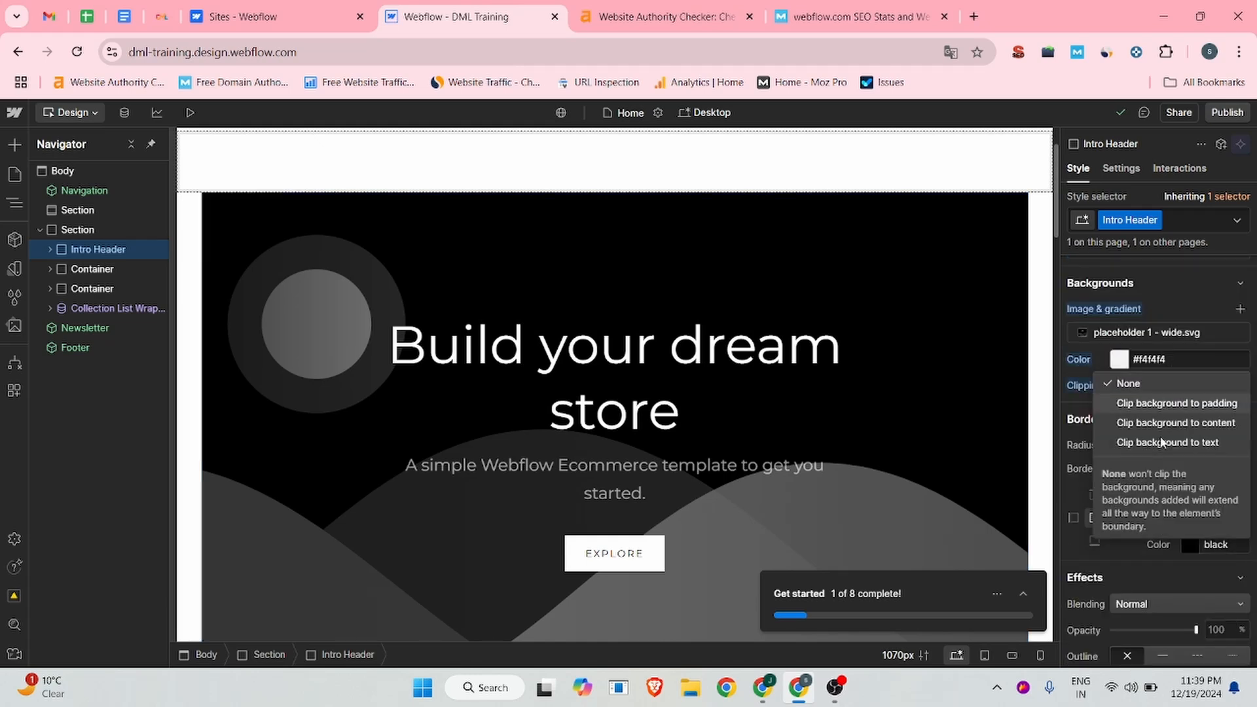
{"action": "left_click", "coordinate": [1090, 508]}
Step: Examine the Intro Header's effects and blending modes, and select the empty section below the navigation
{"action": "scroll", "coordinate": [1113, 508], "scroll_direction": "down", "scroll_amount": 5}
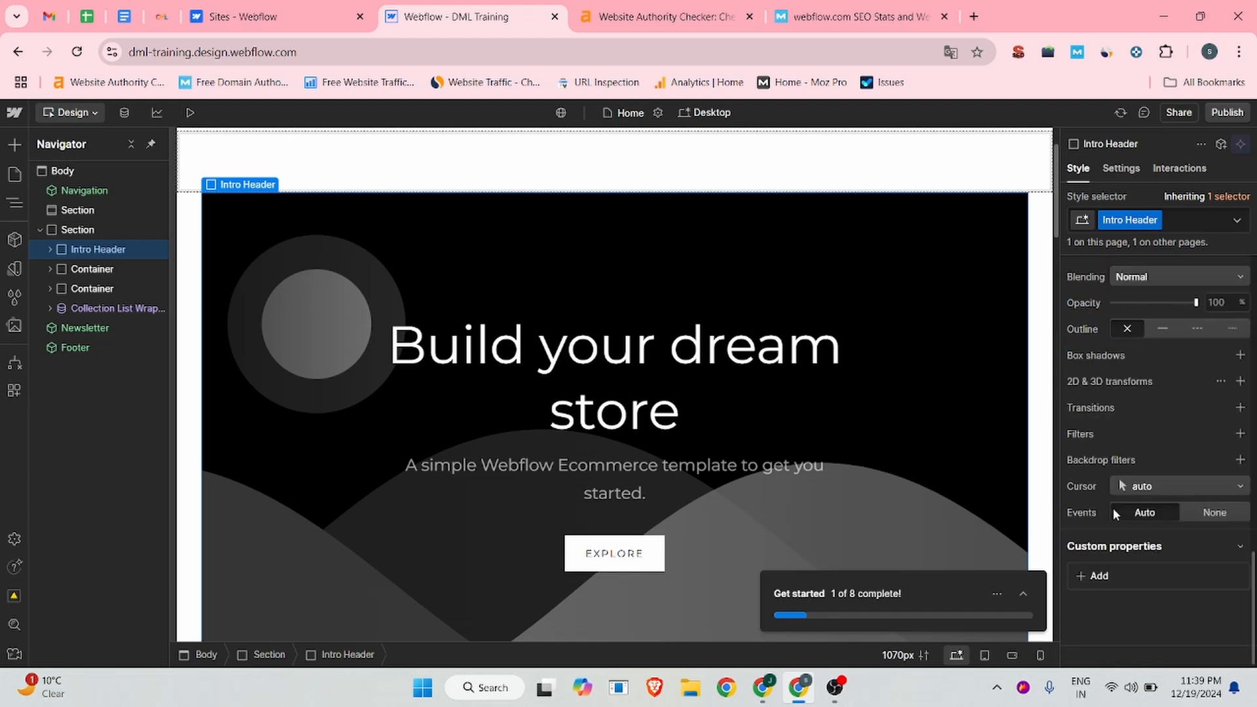
{"action": "scroll", "coordinate": [1152, 438], "scroll_direction": "up", "scroll_amount": 2}
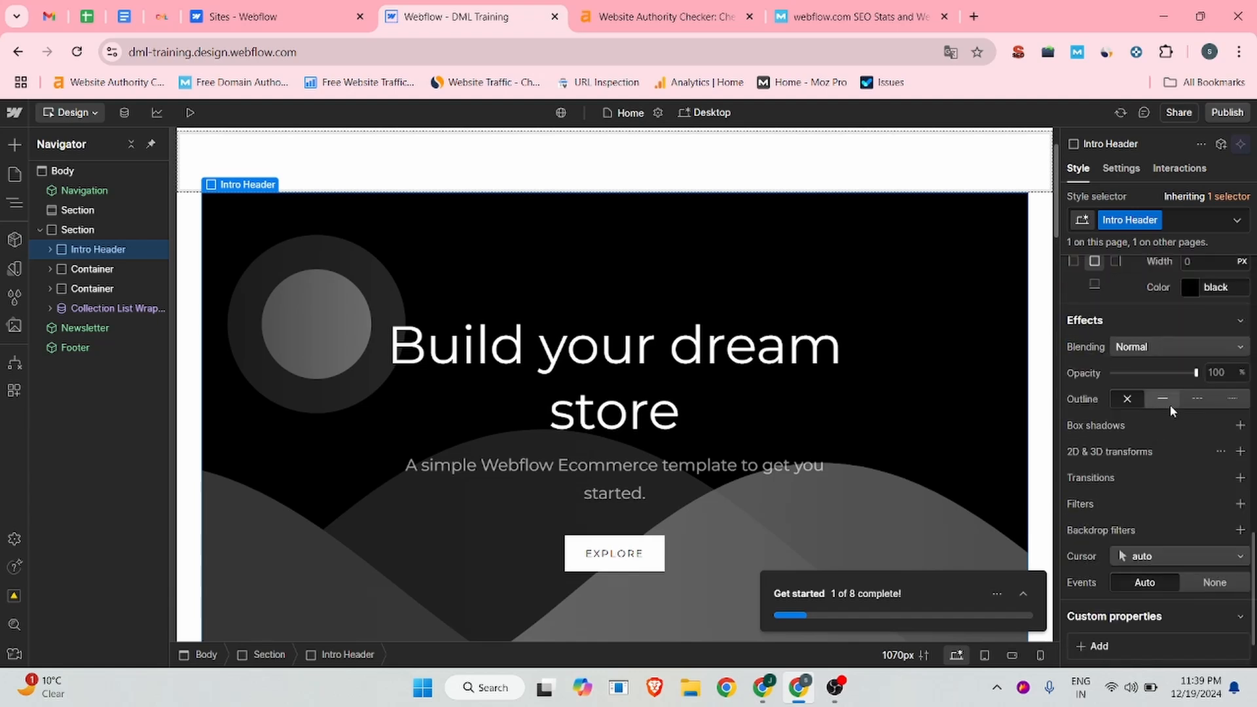
{"action": "left_click", "coordinate": [1149, 347]}
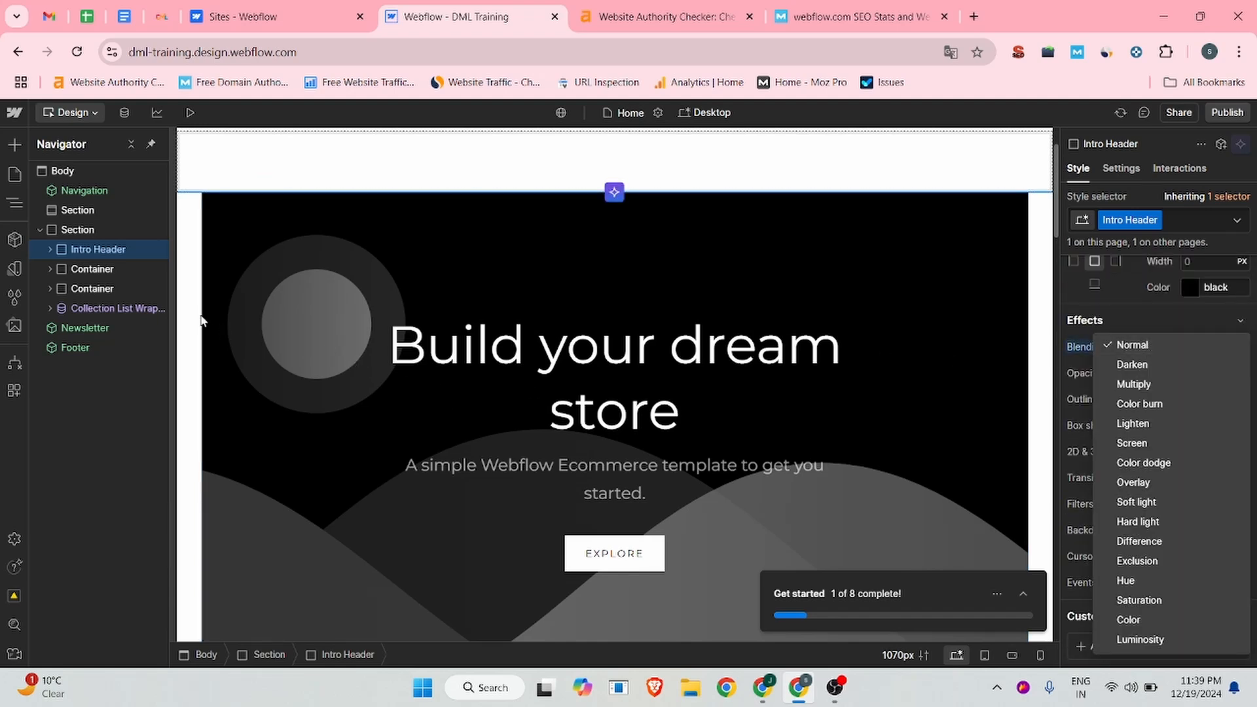
{"action": "left_click", "coordinate": [62, 236]}
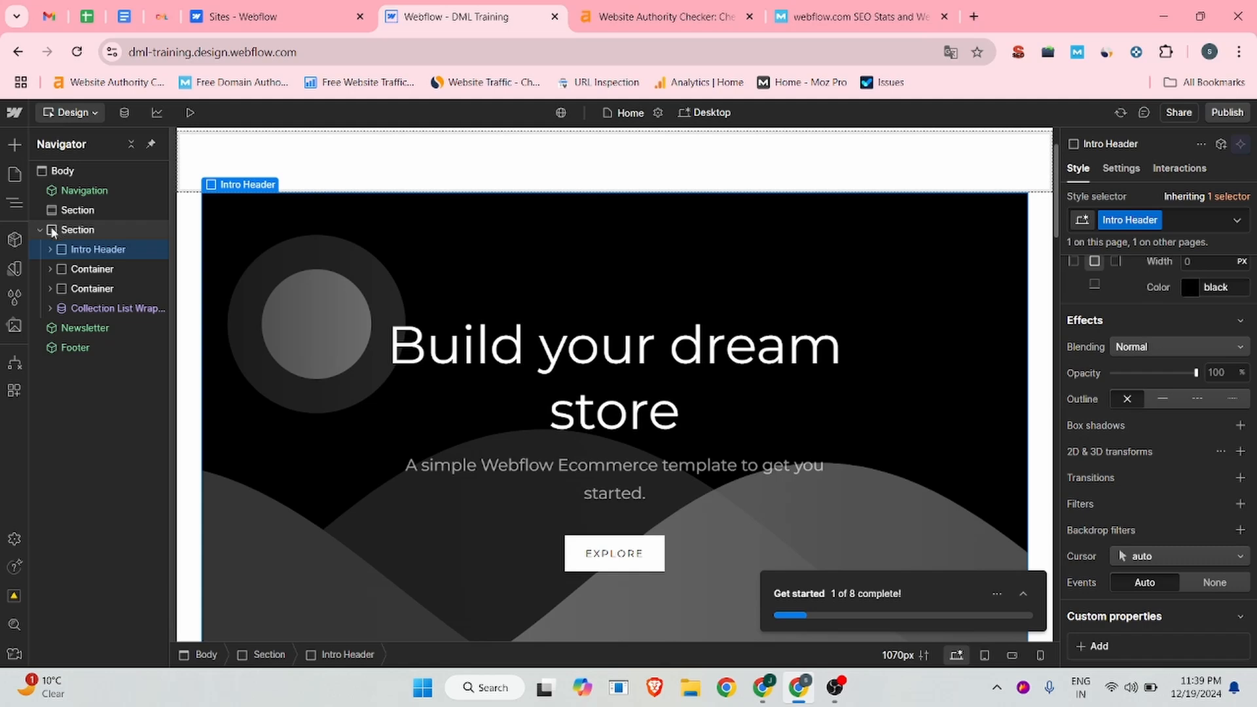
{"action": "left_click", "coordinate": [52, 230]}
{"action": "left_click", "coordinate": [51, 211]}
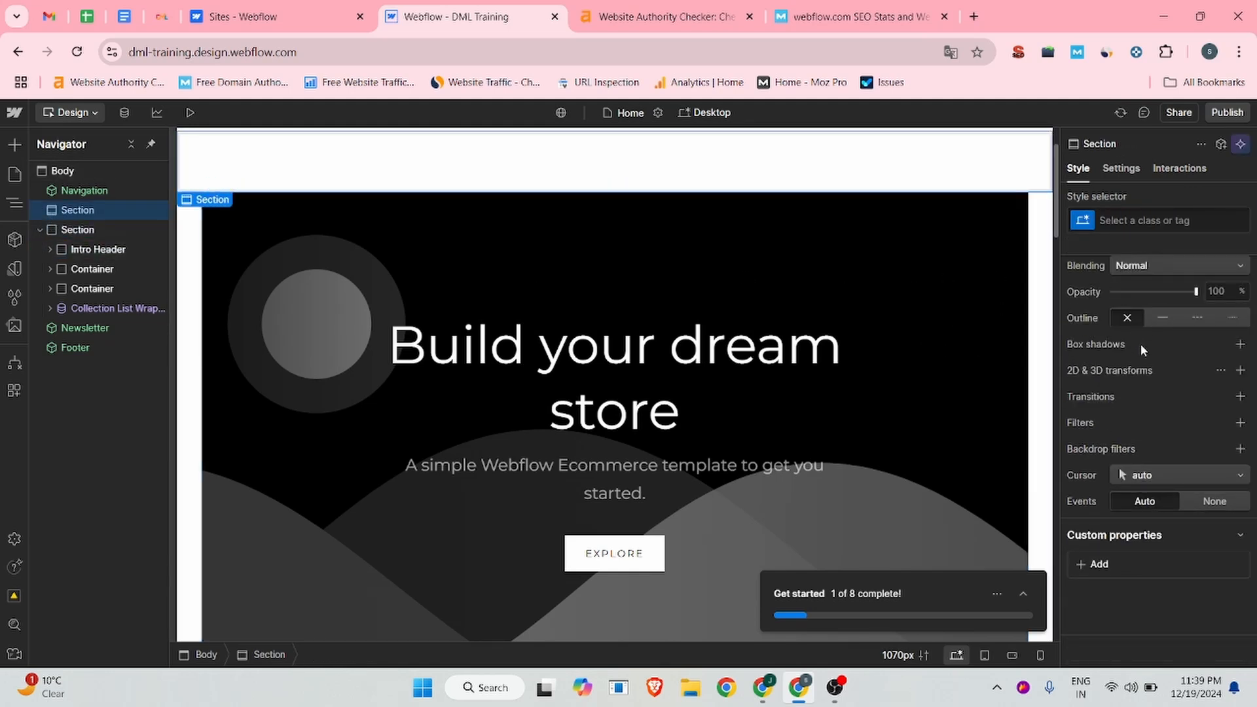
Step: Insert a new Section element inside the empty section below the navigation
{"action": "double_click", "coordinate": [598, 355]}
{"action": "left_click", "coordinate": [599, 356]}
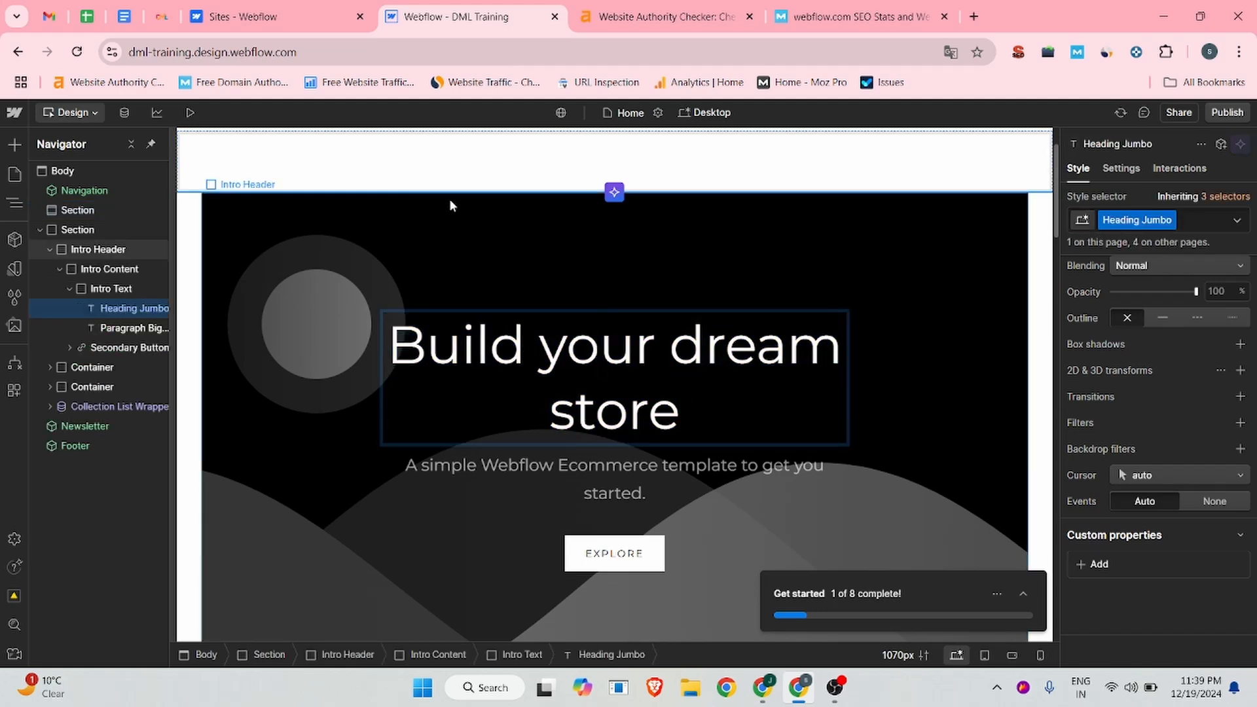
{"action": "triple_click", "coordinate": [577, 360]}
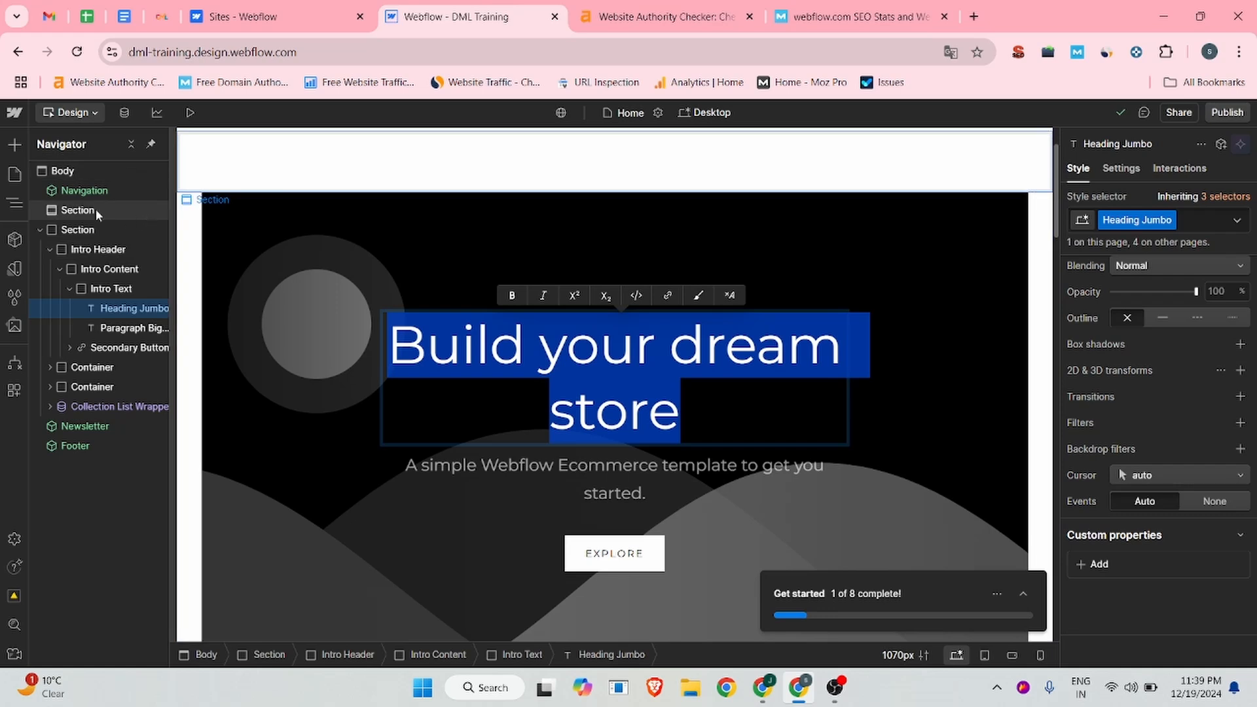
{"action": "left_click", "coordinate": [15, 145]}
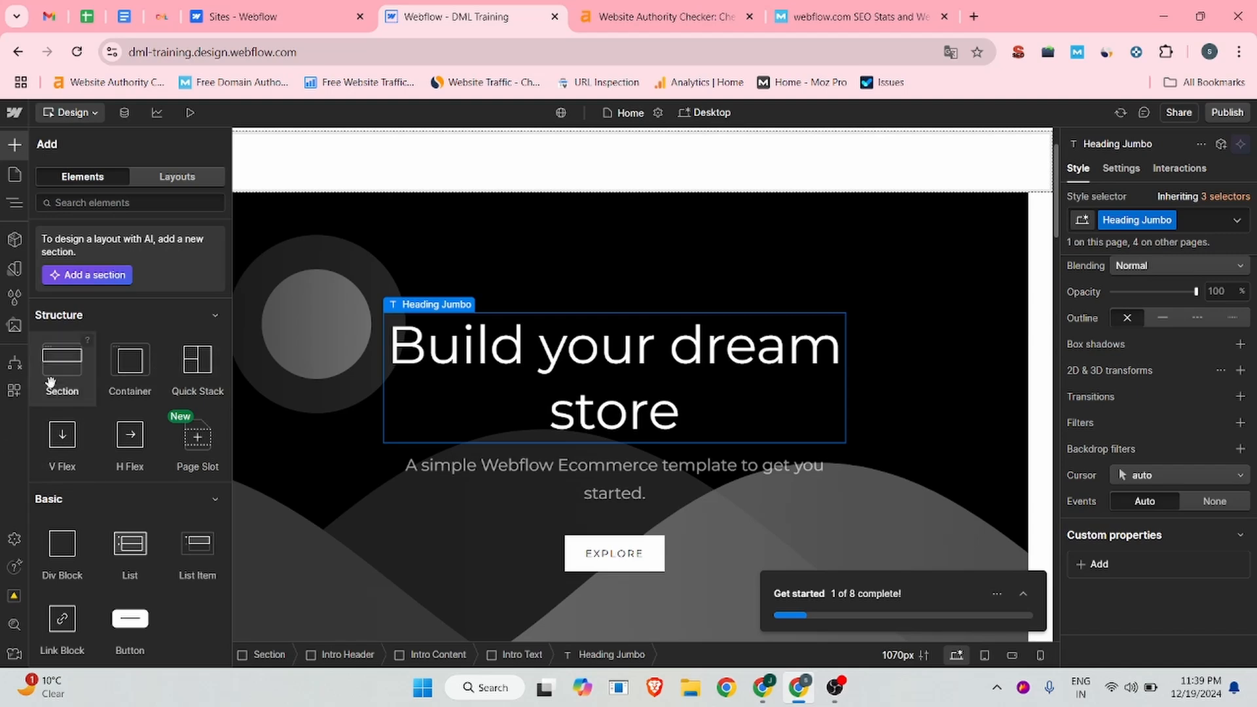
{"action": "left_click_drag", "start_coordinate": [57, 372], "coordinate": [506, 196]}
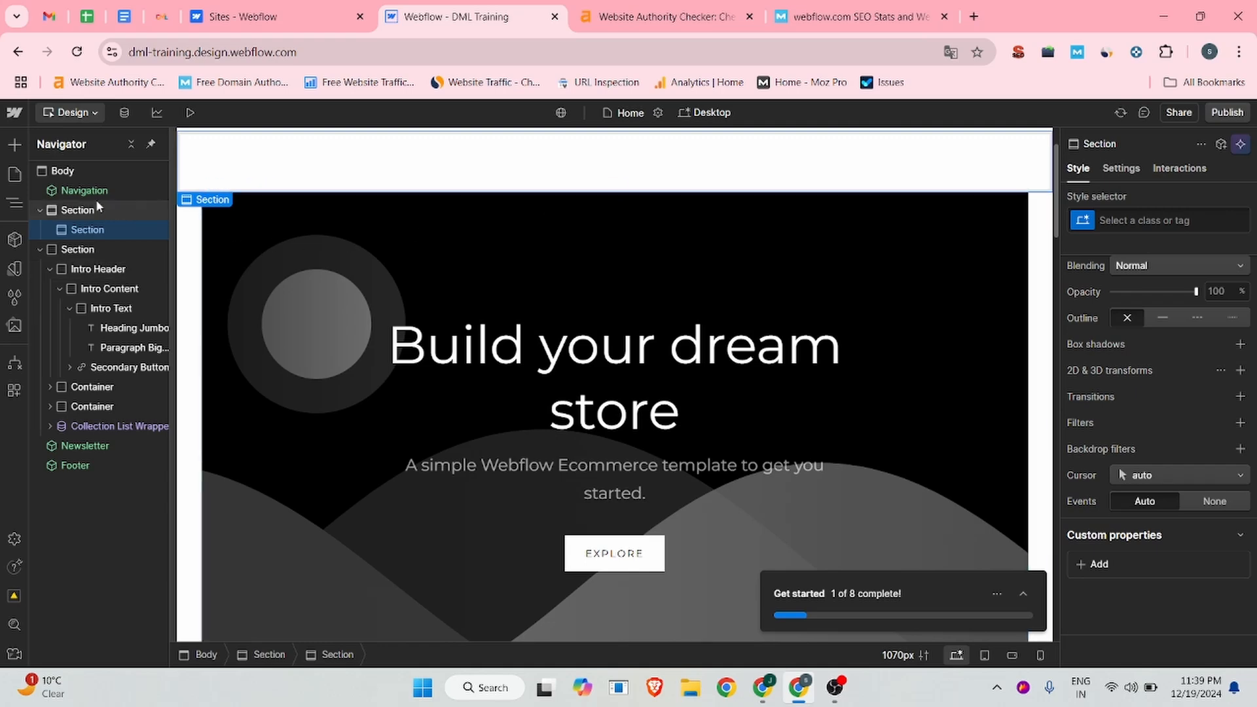
Step: Insert another Section element above the "This is your space" heading, inside its Main Heading Wrap
{"action": "left_click", "coordinate": [13, 145]}
{"action": "scroll", "coordinate": [326, 288], "scroll_direction": "down", "scroll_amount": 3}
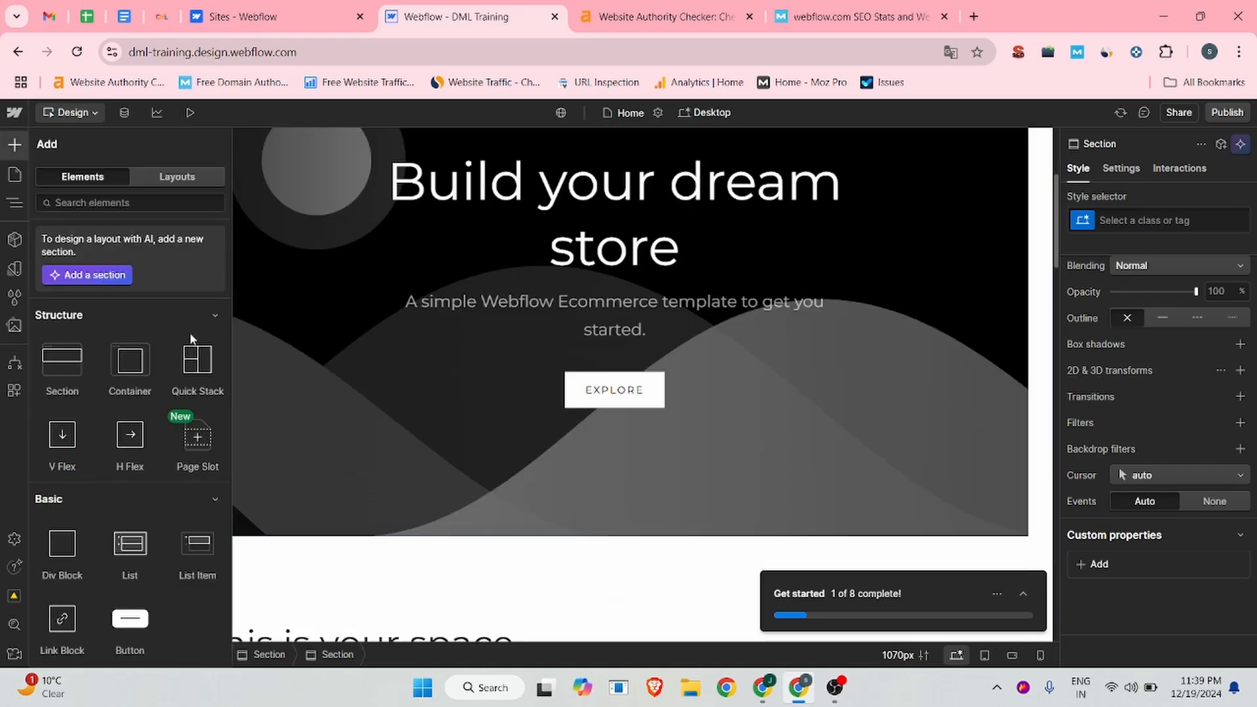
{"action": "scroll", "coordinate": [657, 367], "scroll_direction": "down", "scroll_amount": 2}
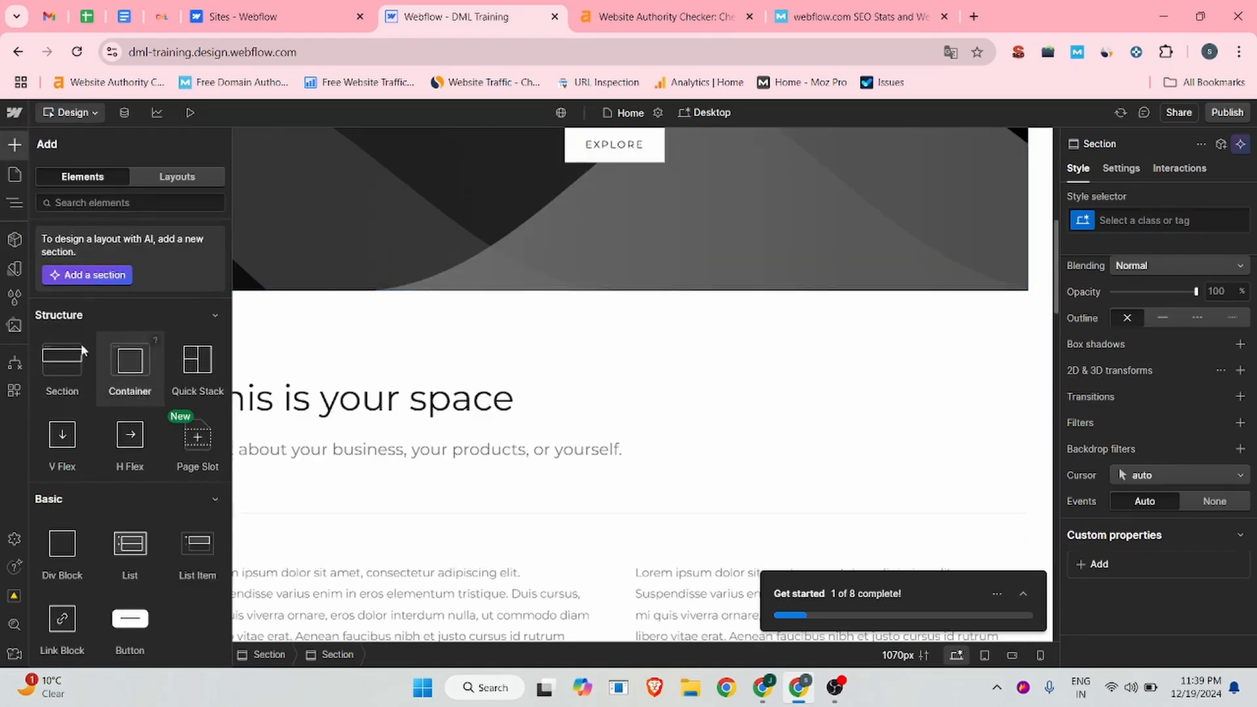
{"action": "left_click_drag", "start_coordinate": [65, 359], "coordinate": [581, 391]}
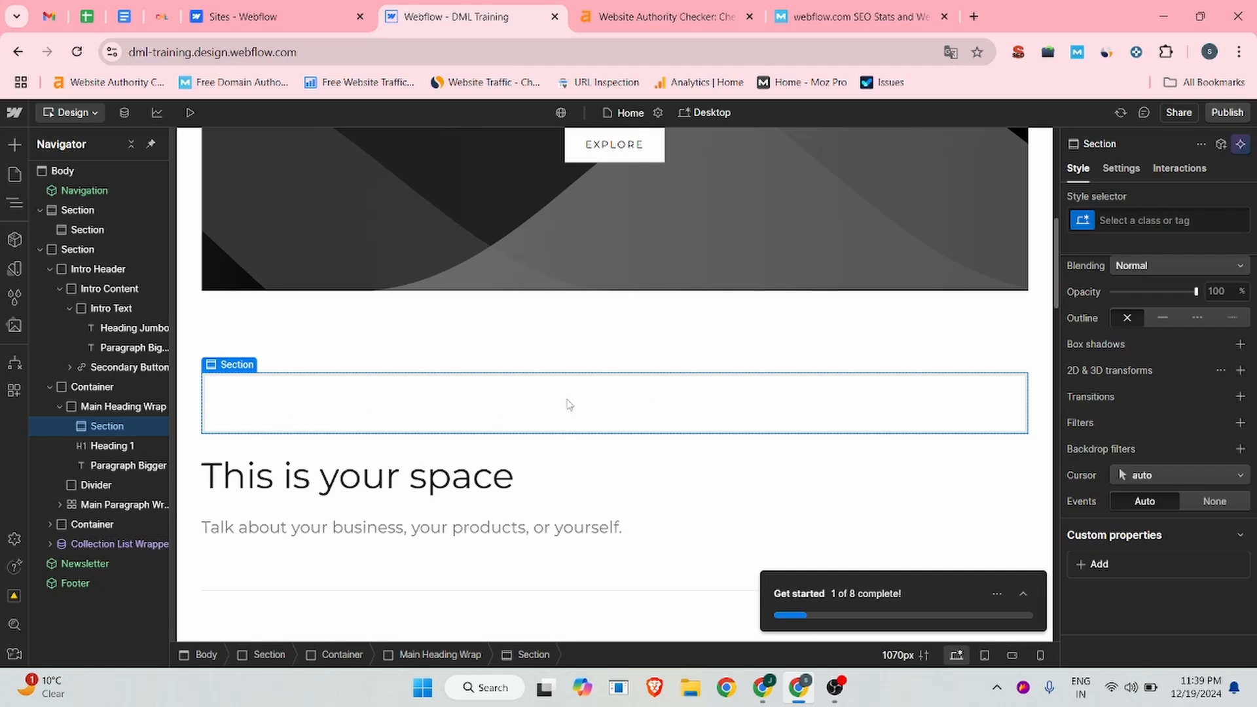
Step: Select the entire "Build your dream store" heading text in the Intro Header for replacement
{"action": "scroll", "coordinate": [567, 405], "scroll_direction": "up", "scroll_amount": 5}
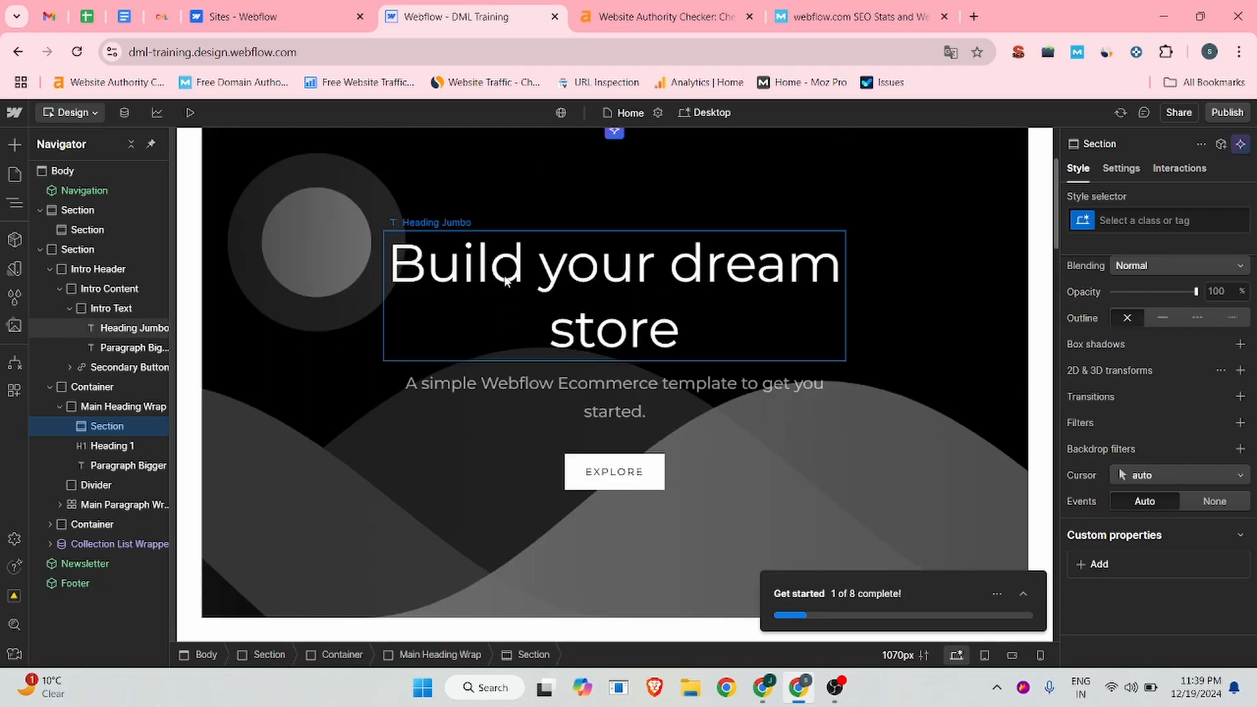
{"action": "left_click", "coordinate": [609, 272]}
{"action": "double_click", "coordinate": [609, 271]}
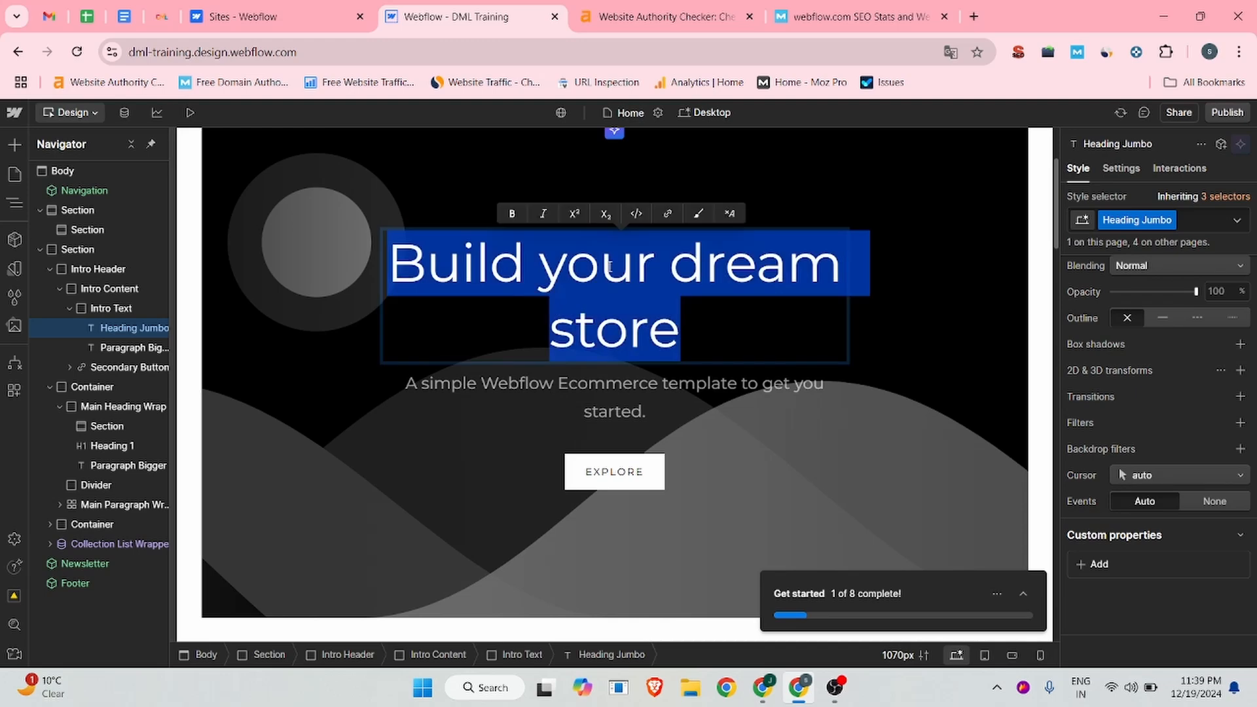
Step: Switch to the dmltraining.com site and examine the popular sites table on its Social Bookmarking Sites page
{"action": "left_click", "coordinate": [171, 8]}
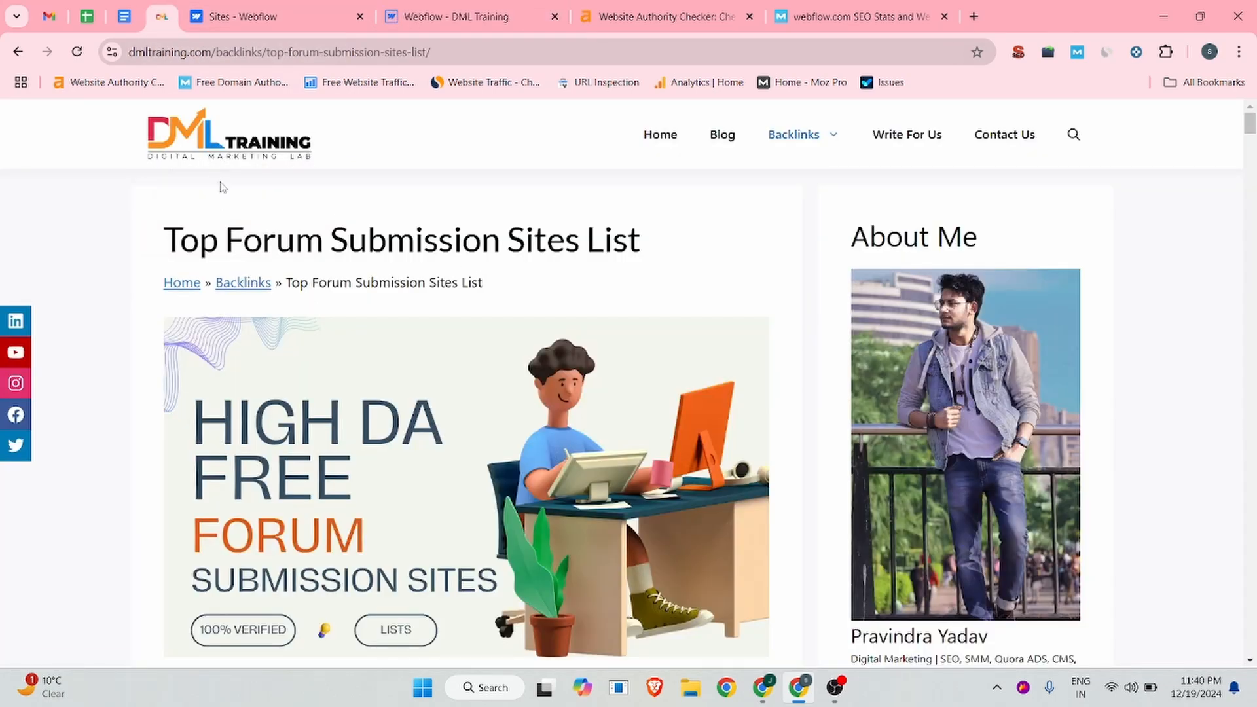
{"action": "left_click", "coordinate": [196, 152]}
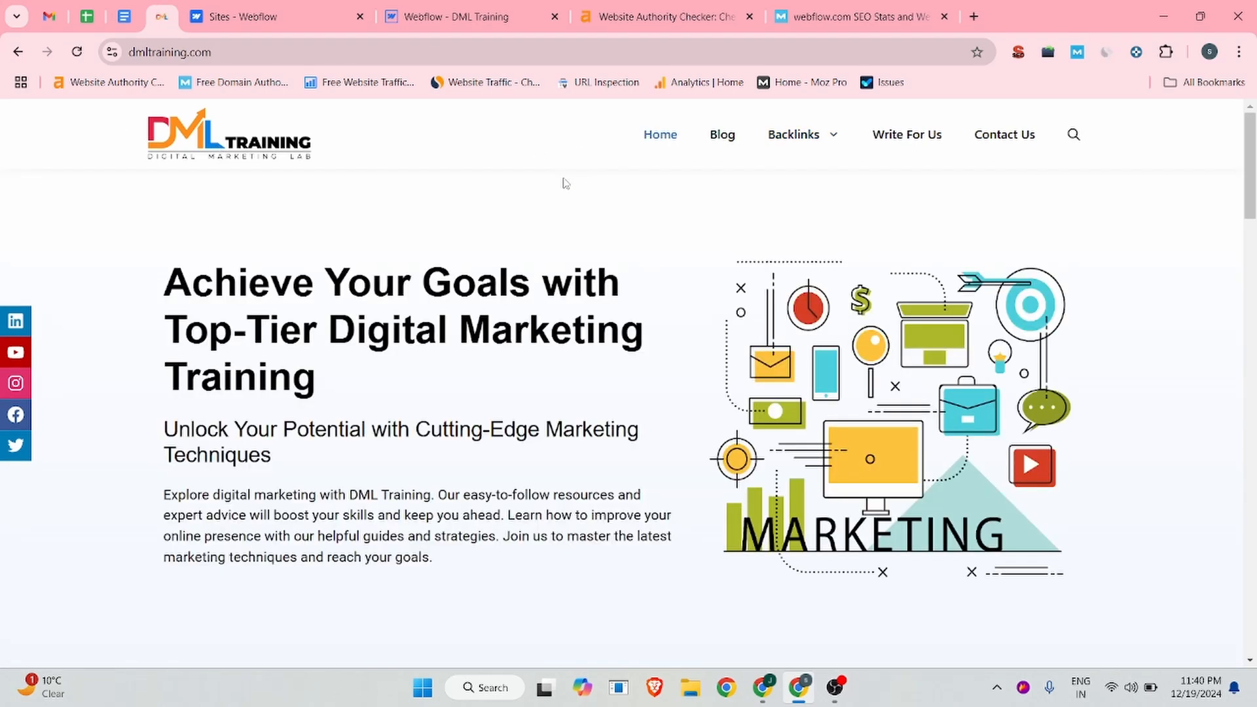
{"action": "mouse_move", "coordinate": [810, 139]}
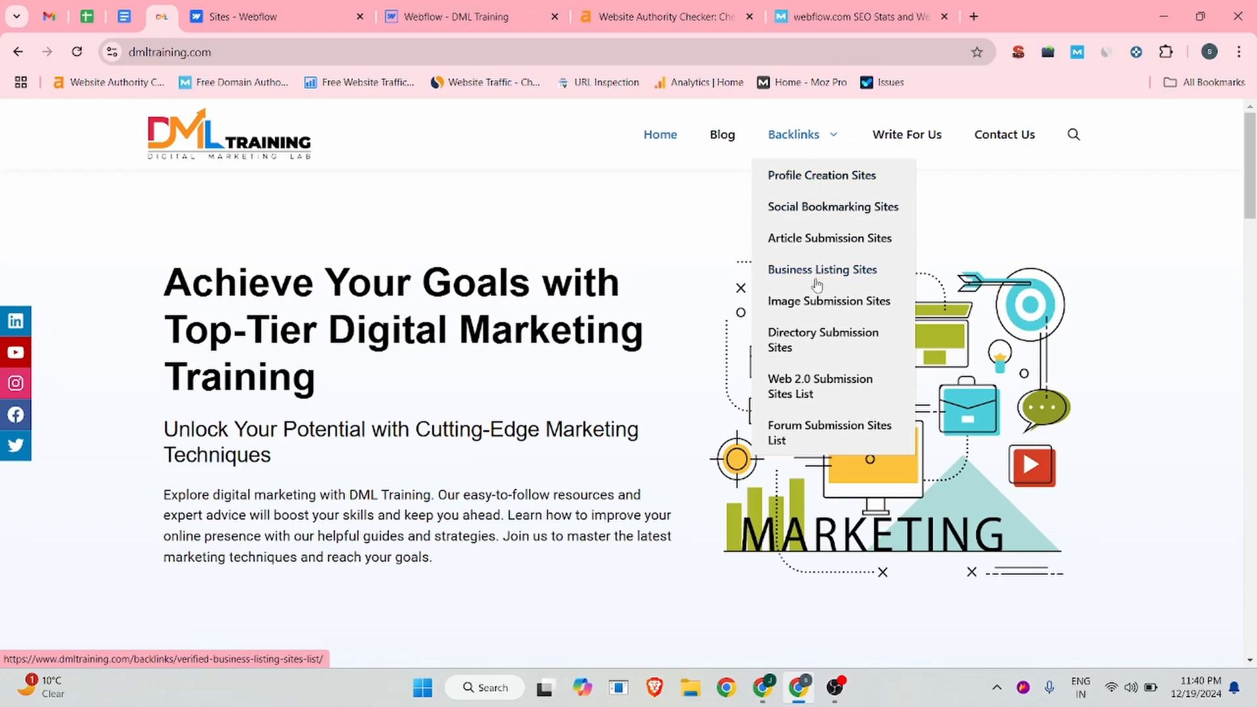
{"action": "left_click", "coordinate": [821, 207]}
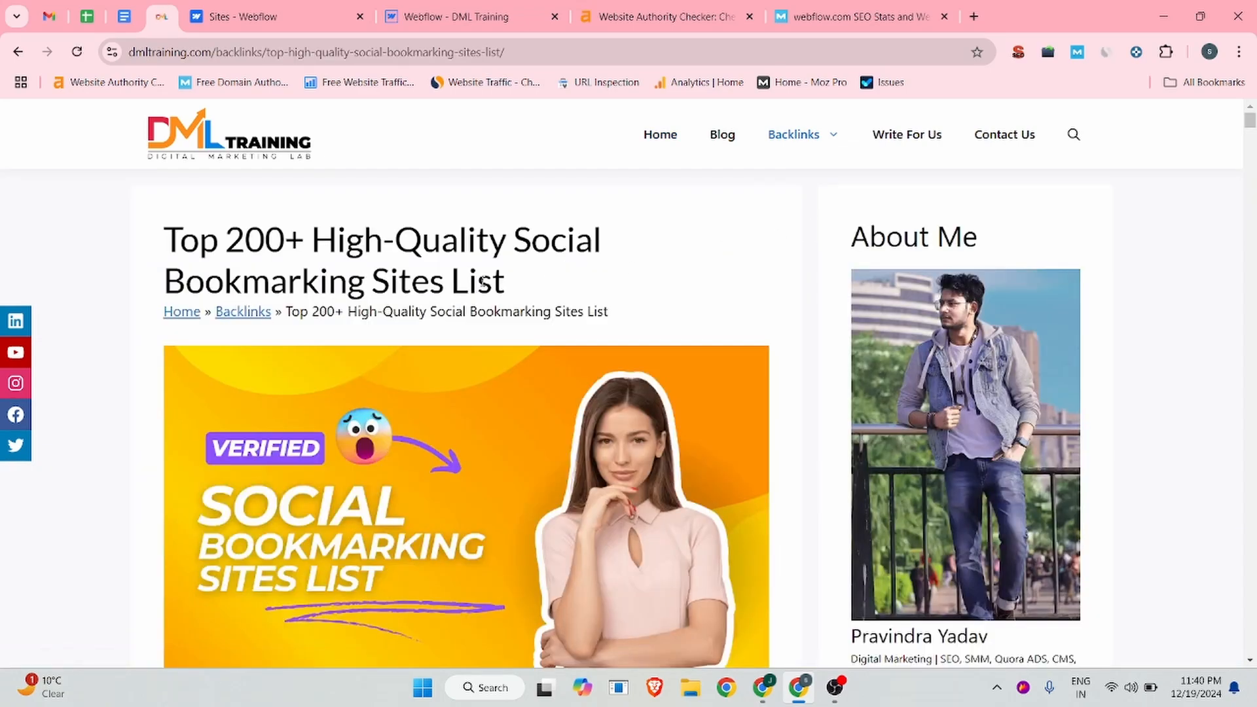
{"action": "scroll", "coordinate": [575, 266], "scroll_direction": "down", "scroll_amount": 10}
{"action": "scroll", "coordinate": [575, 265], "scroll_direction": "down", "scroll_amount": 5}
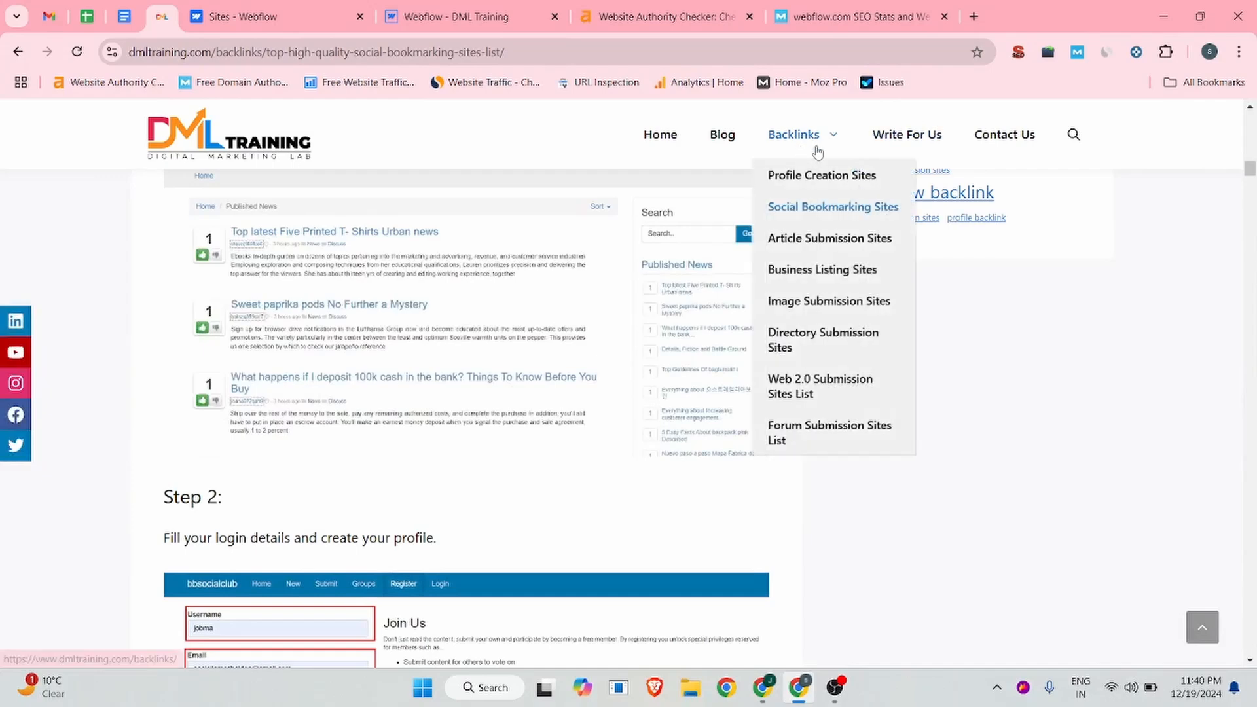
{"action": "scroll", "coordinate": [591, 325], "scroll_direction": "down", "scroll_amount": 6}
{"action": "scroll", "coordinate": [591, 325], "scroll_direction": "down", "scroll_amount": 20}
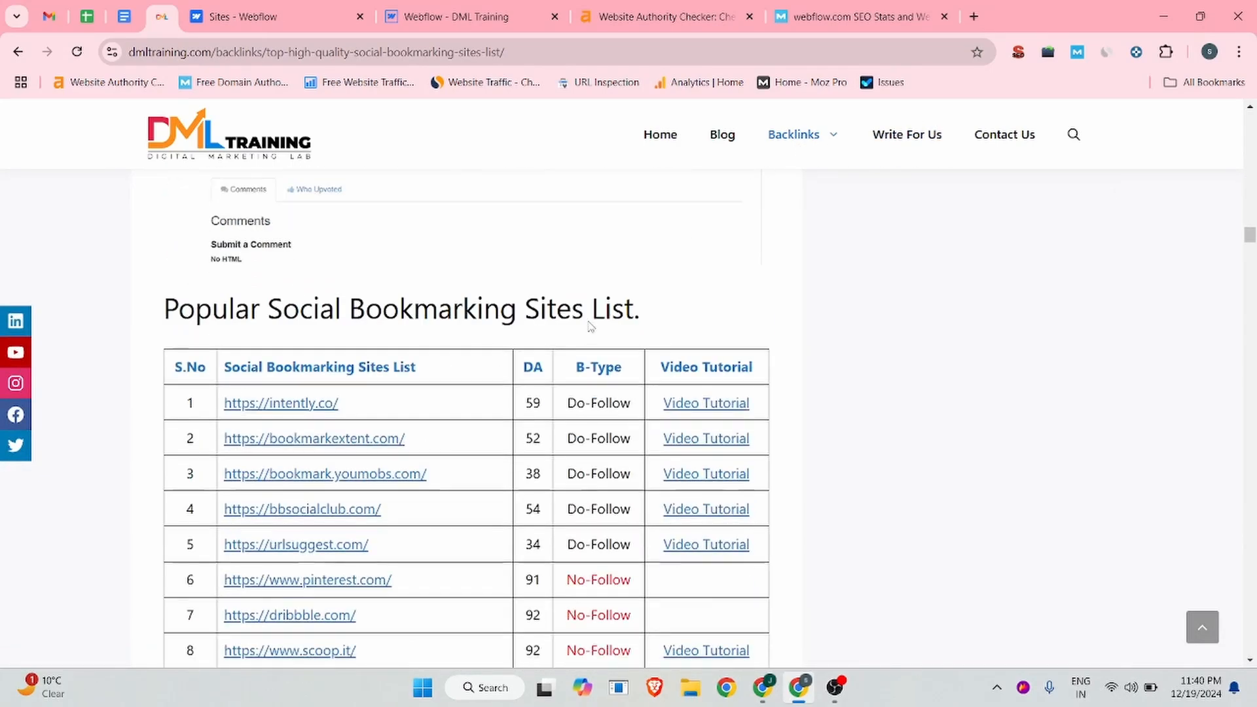
{"action": "scroll", "coordinate": [266, 337], "scroll_direction": "up", "scroll_amount": 6}
{"action": "scroll", "coordinate": [265, 337], "scroll_direction": "up", "scroll_amount": 2}
{"action": "scroll", "coordinate": [327, 327], "scroll_direction": "down", "scroll_amount": 1}
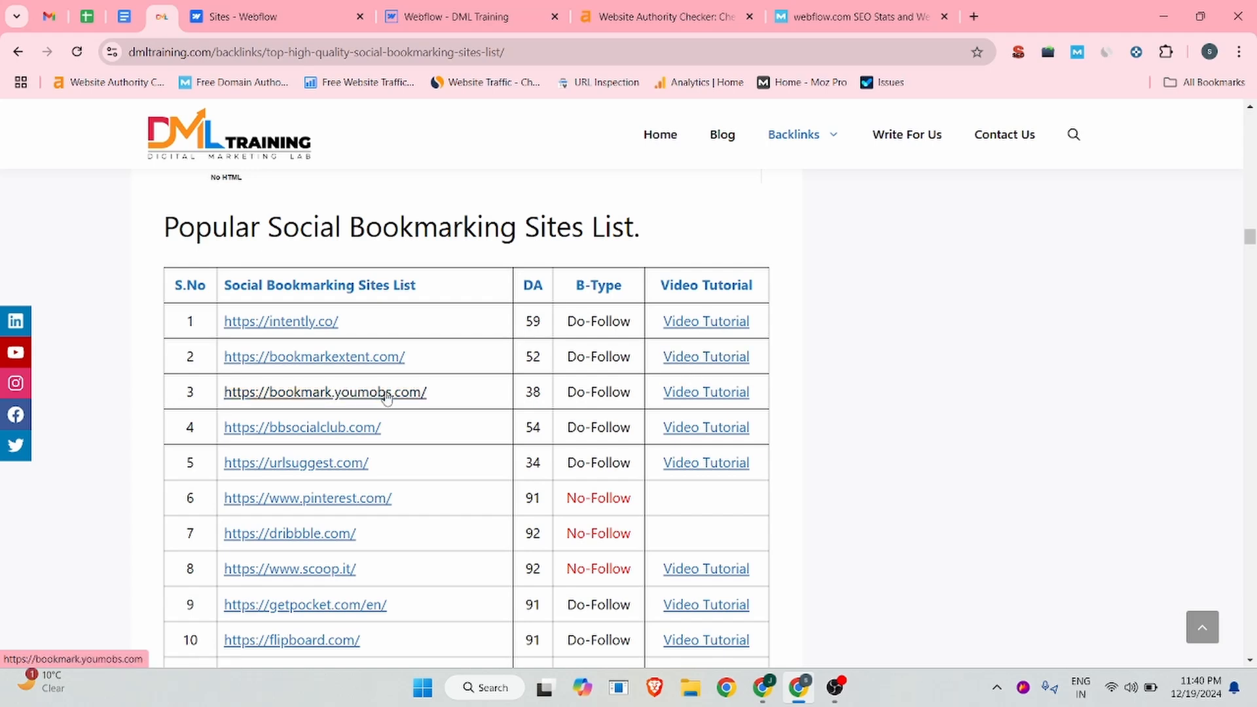
{"action": "left_click_drag", "start_coordinate": [429, 392], "coordinate": [232, 392]}
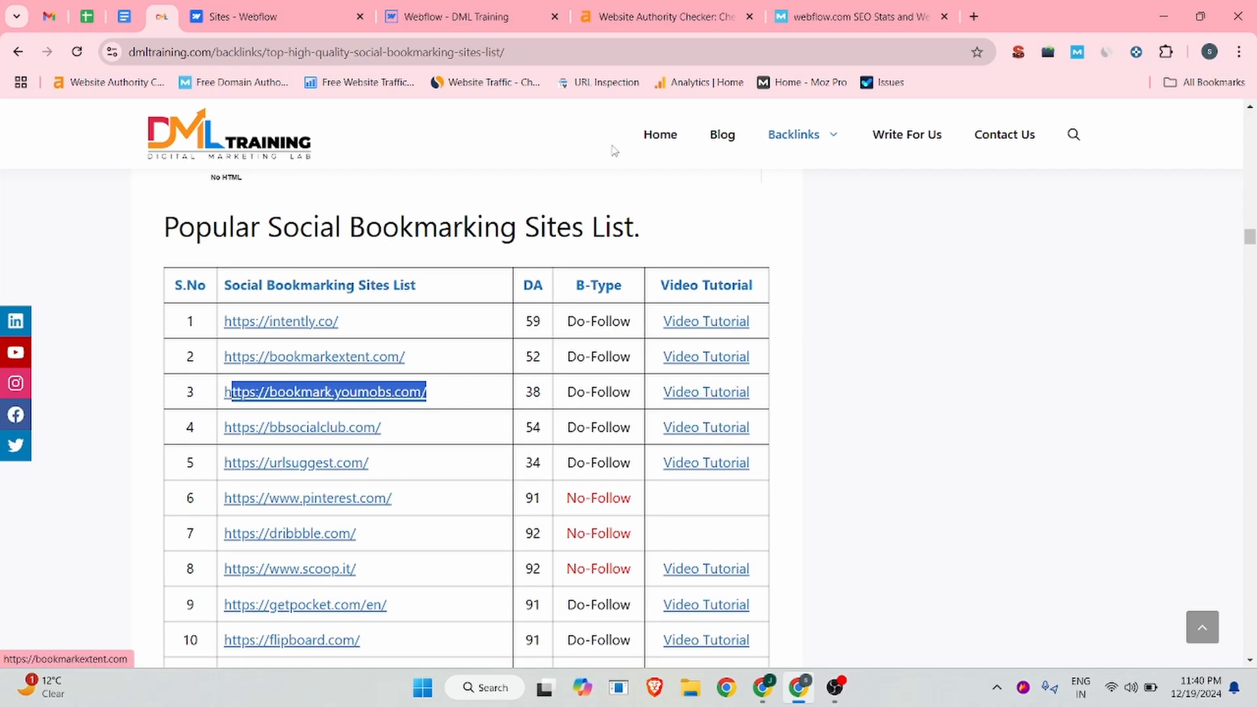
Step: Replace the Intro Header's heading with "Achieve Your Goals with Top-Tier Digital Marketing Training", copied from the dmltraining.com home page
{"action": "left_click", "coordinate": [658, 138]}
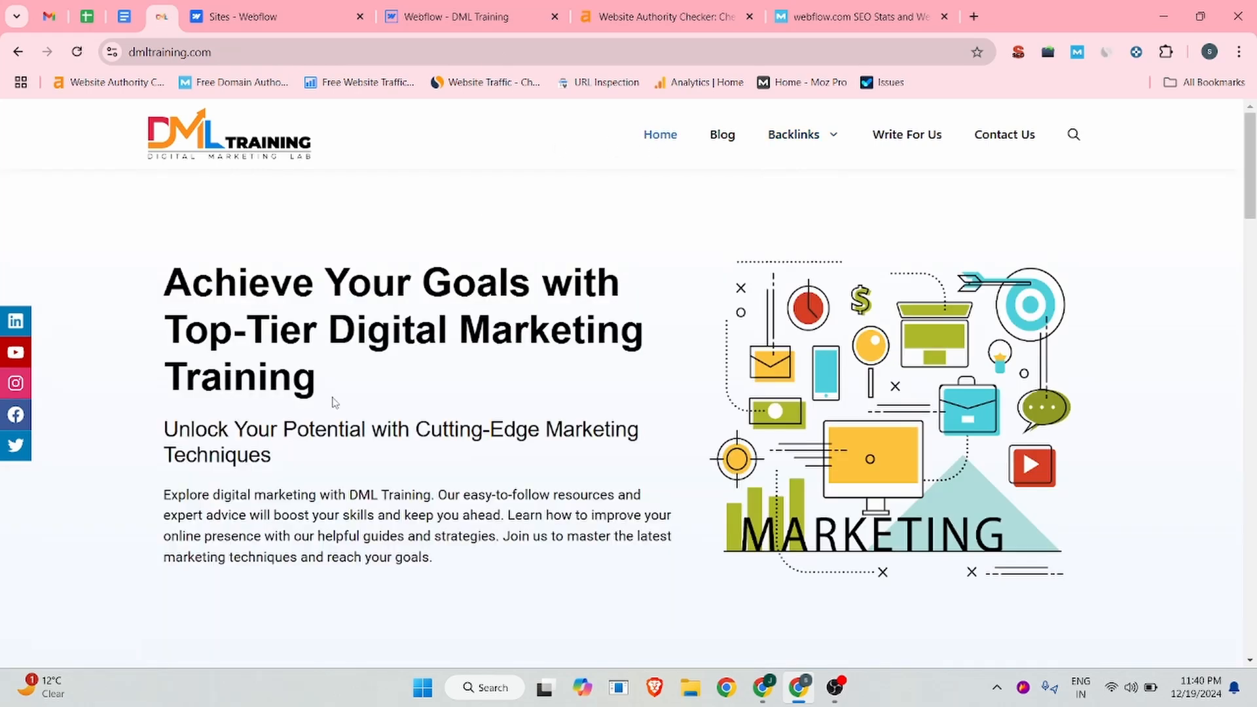
{"action": "left_click_drag", "start_coordinate": [333, 391], "coordinate": [174, 288]}
{"action": "key", "text": "ctrl+c"}
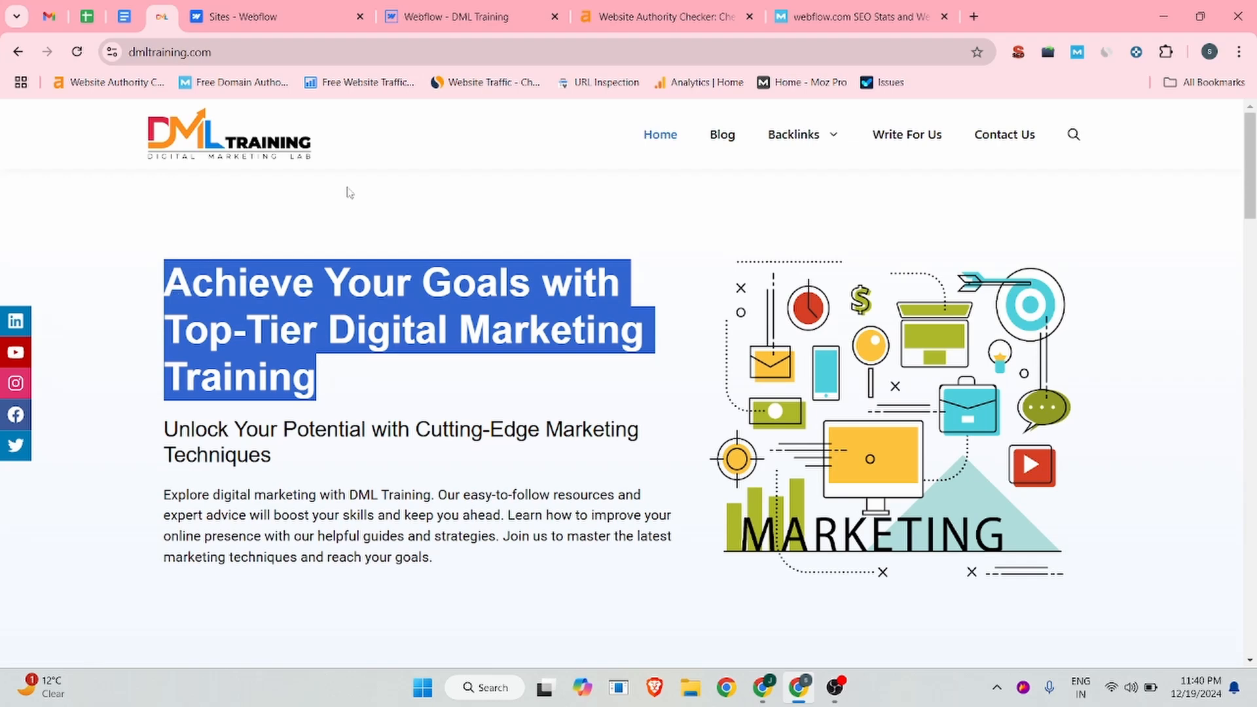
{"action": "left_click", "coordinate": [262, 16]}
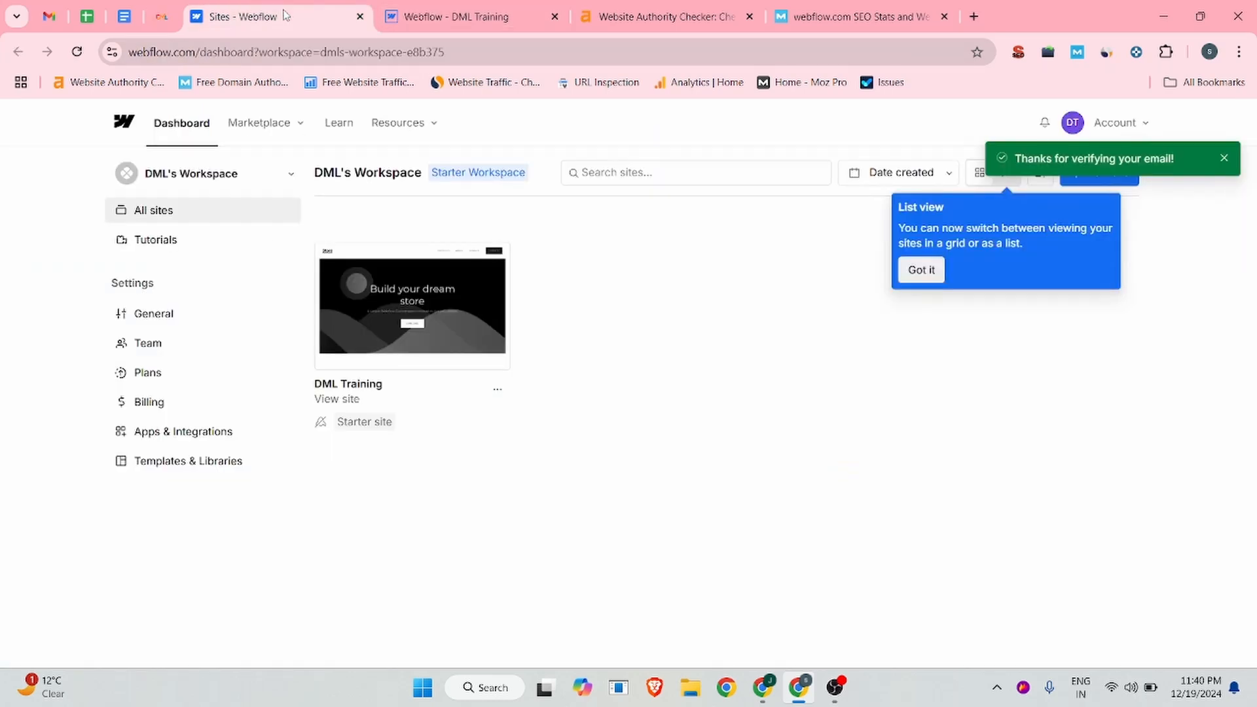
{"action": "left_click", "coordinate": [458, 17]}
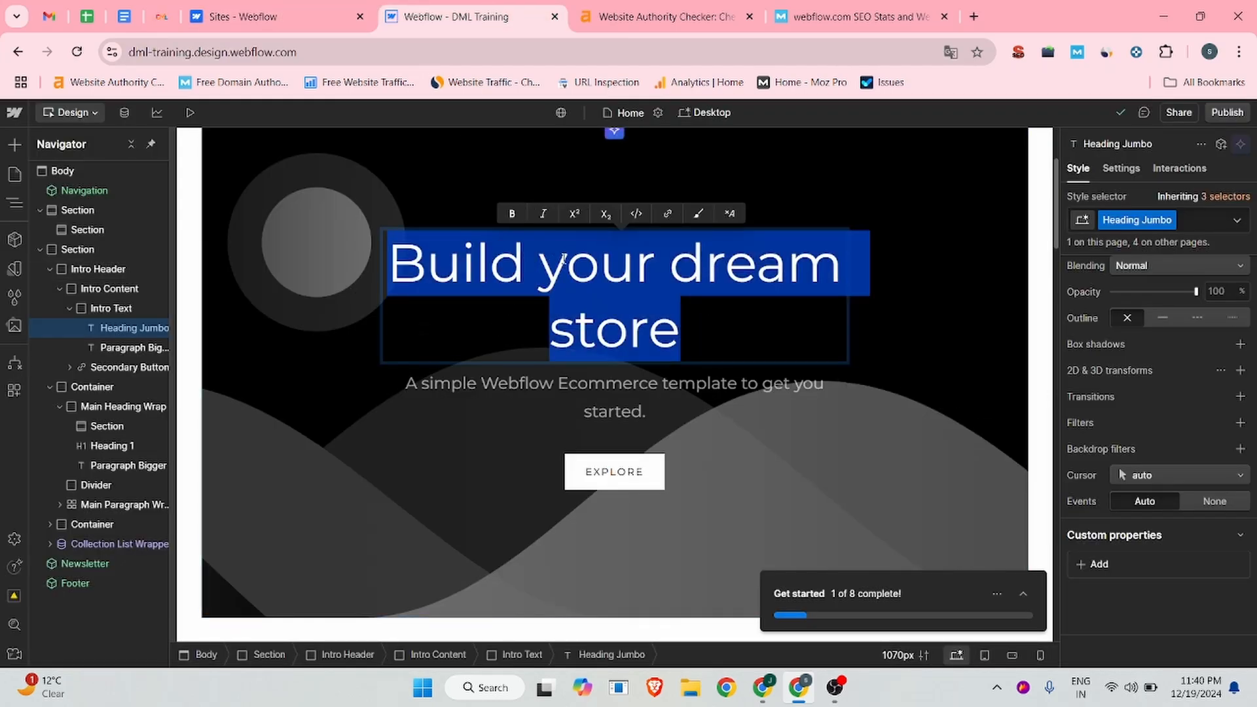
{"action": "key", "text": "ctrl+v"}
{"action": "left_click", "coordinate": [595, 420]}
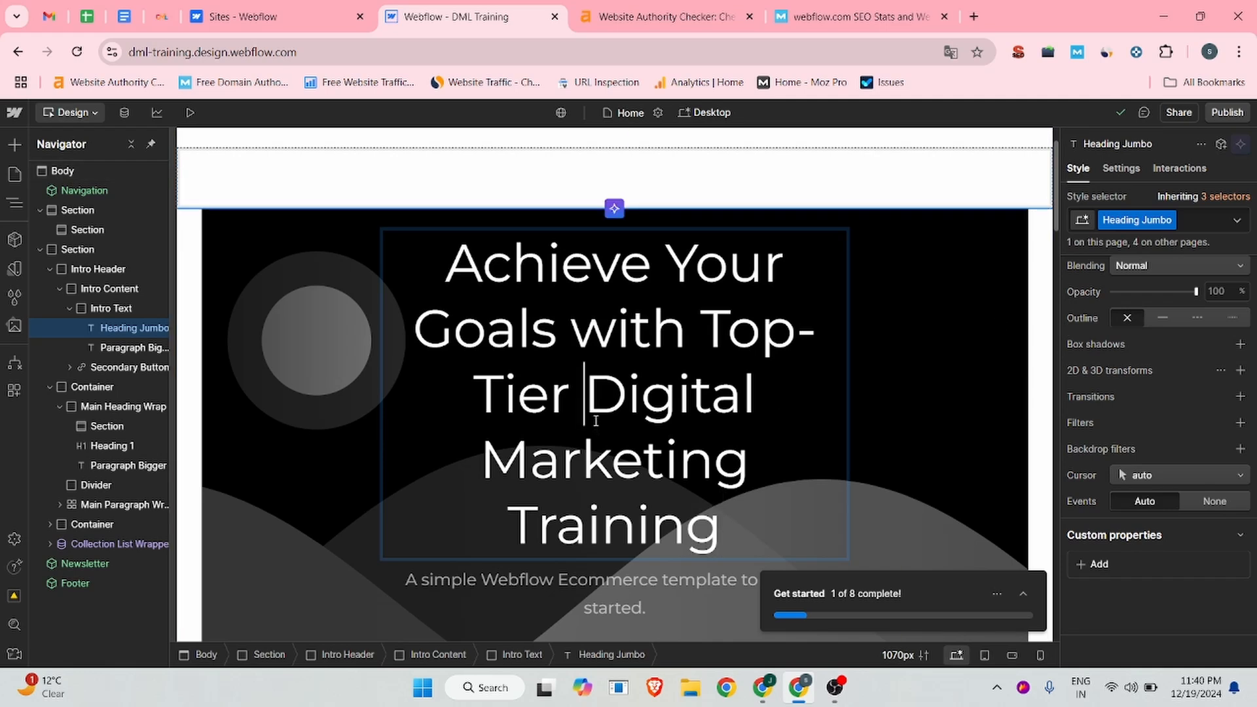
Step: Set the Heading Jumbo font size to 50 px, dismiss the class hint and reduce the heading's line height
{"action": "scroll", "coordinate": [1158, 268], "scroll_direction": "up", "scroll_amount": 3}
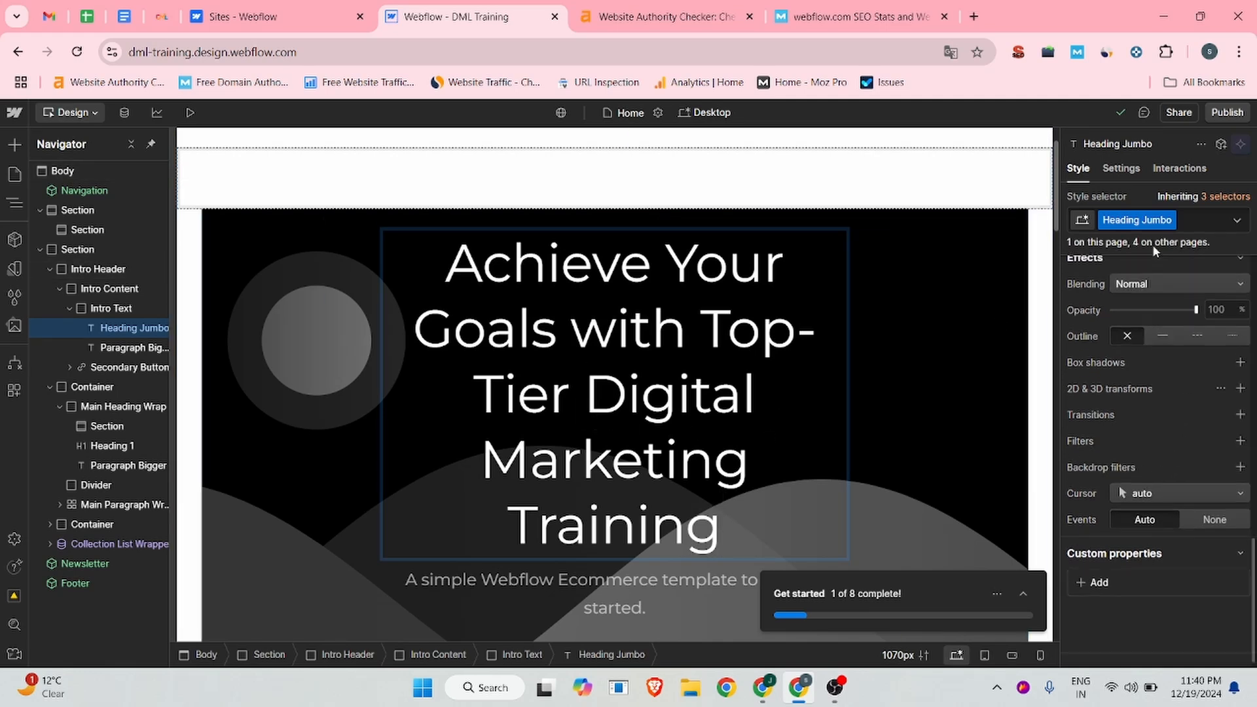
{"action": "scroll", "coordinate": [1146, 407], "scroll_direction": "up", "scroll_amount": 5}
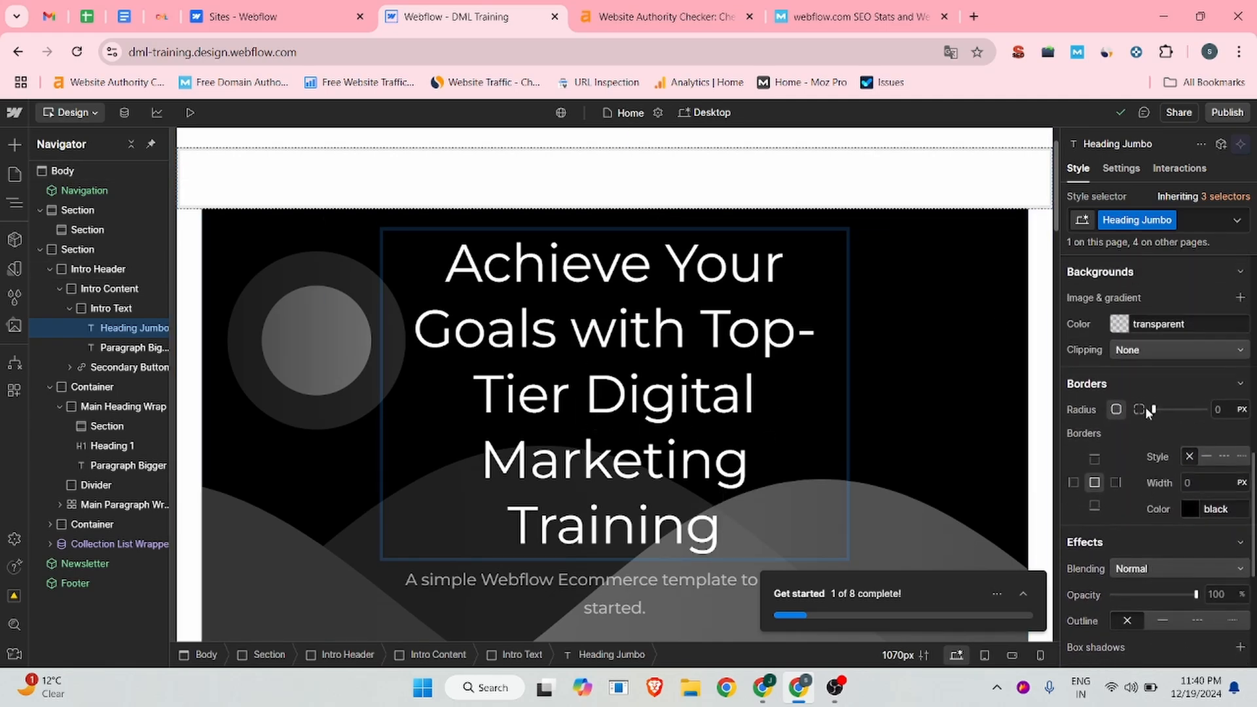
{"action": "scroll", "coordinate": [1145, 407], "scroll_direction": "up", "scroll_amount": 4}
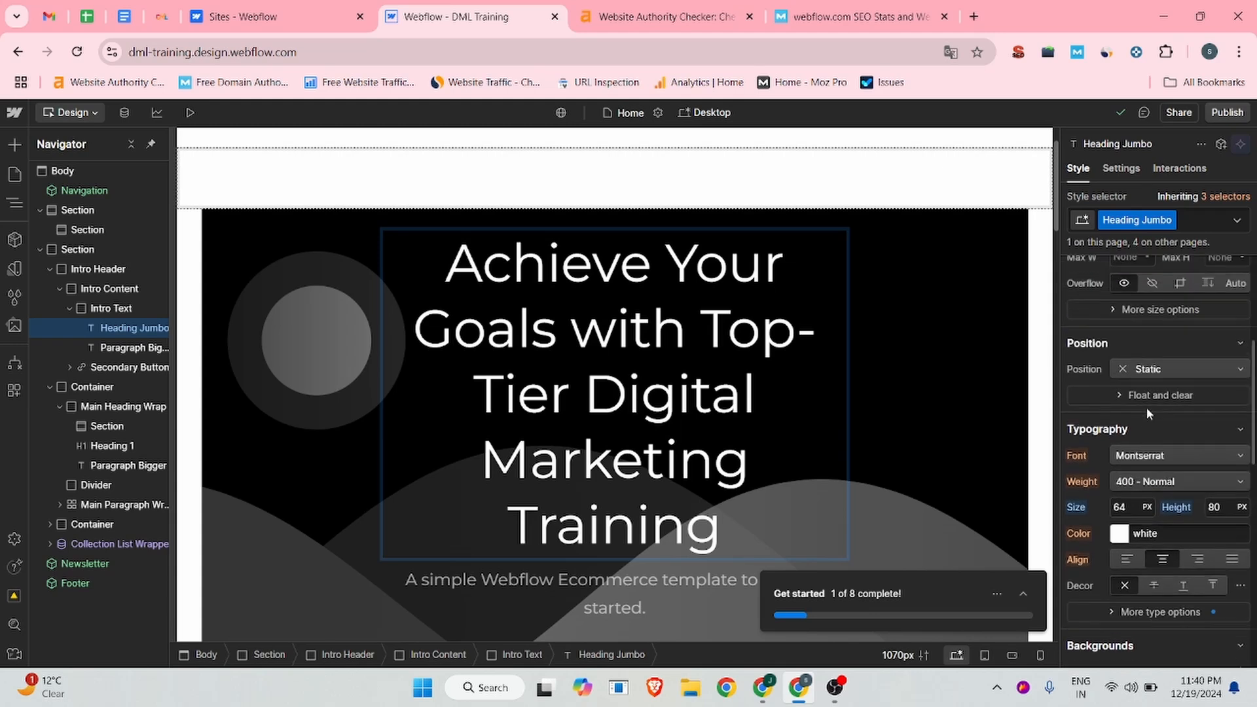
{"action": "scroll", "coordinate": [1148, 410], "scroll_direction": "down", "scroll_amount": 3}
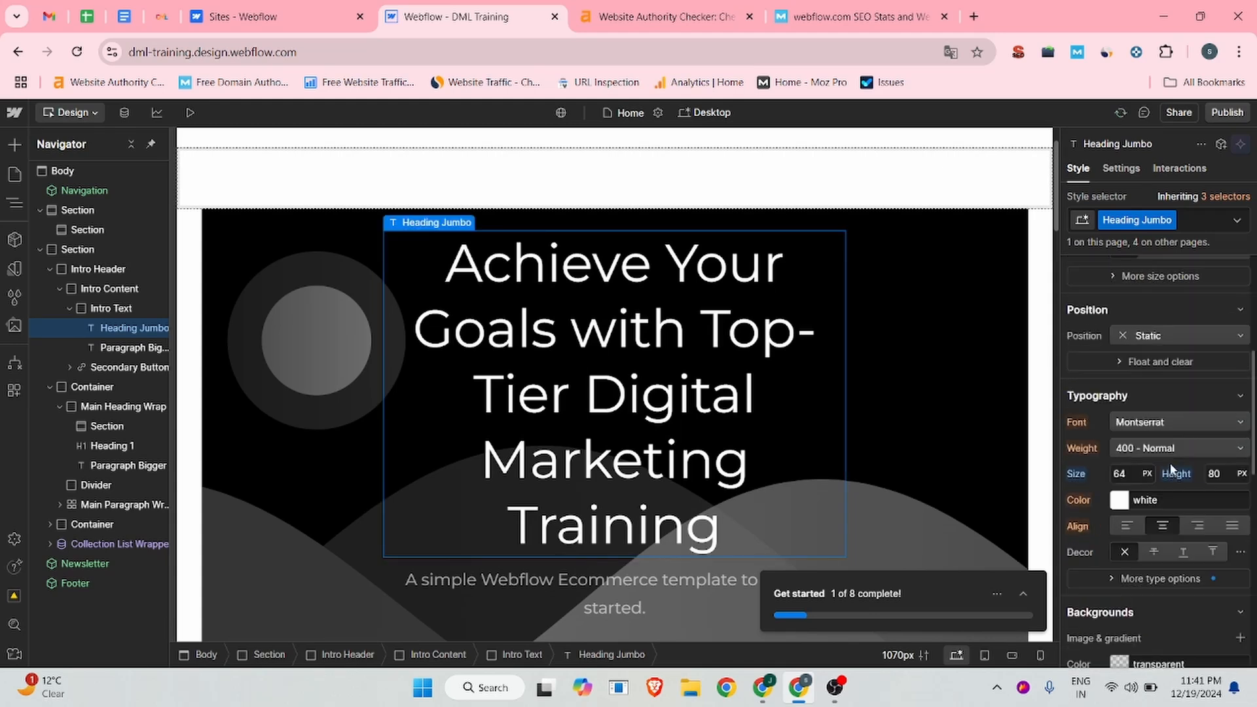
{"action": "left_click", "coordinate": [1215, 393]}
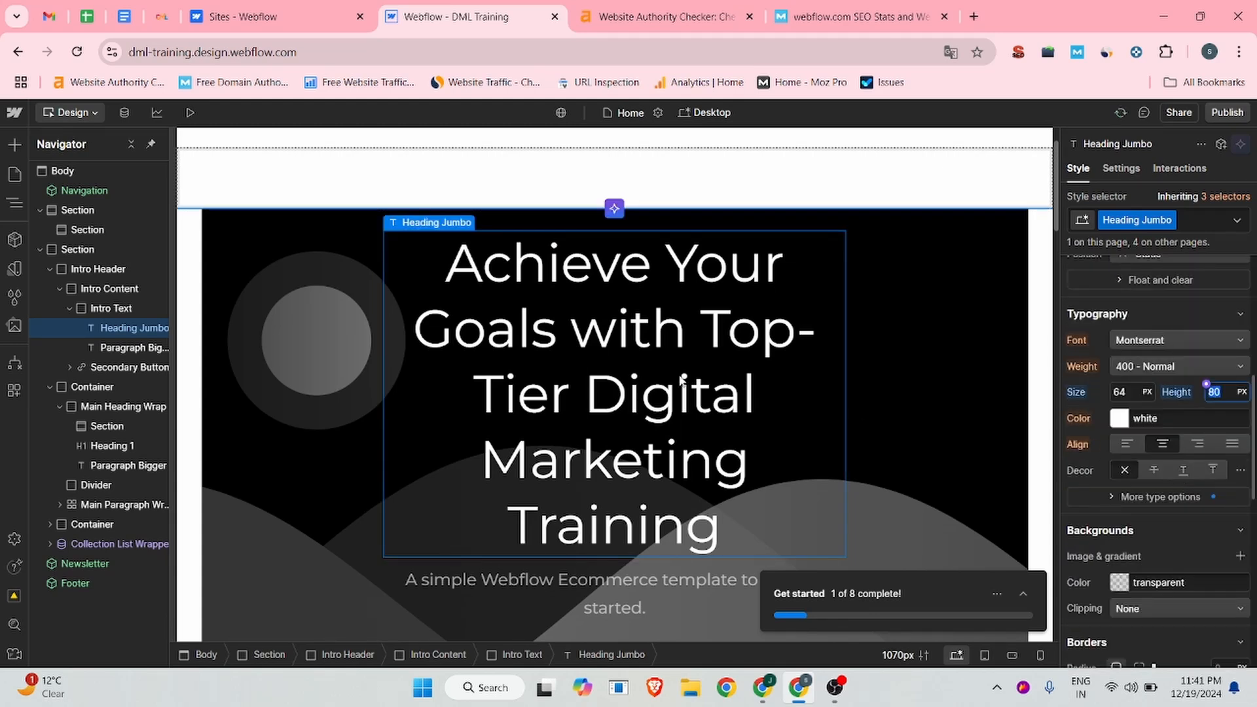
{"action": "left_click", "coordinate": [1121, 392]}
{"action": "key", "text": "BackSpace"}
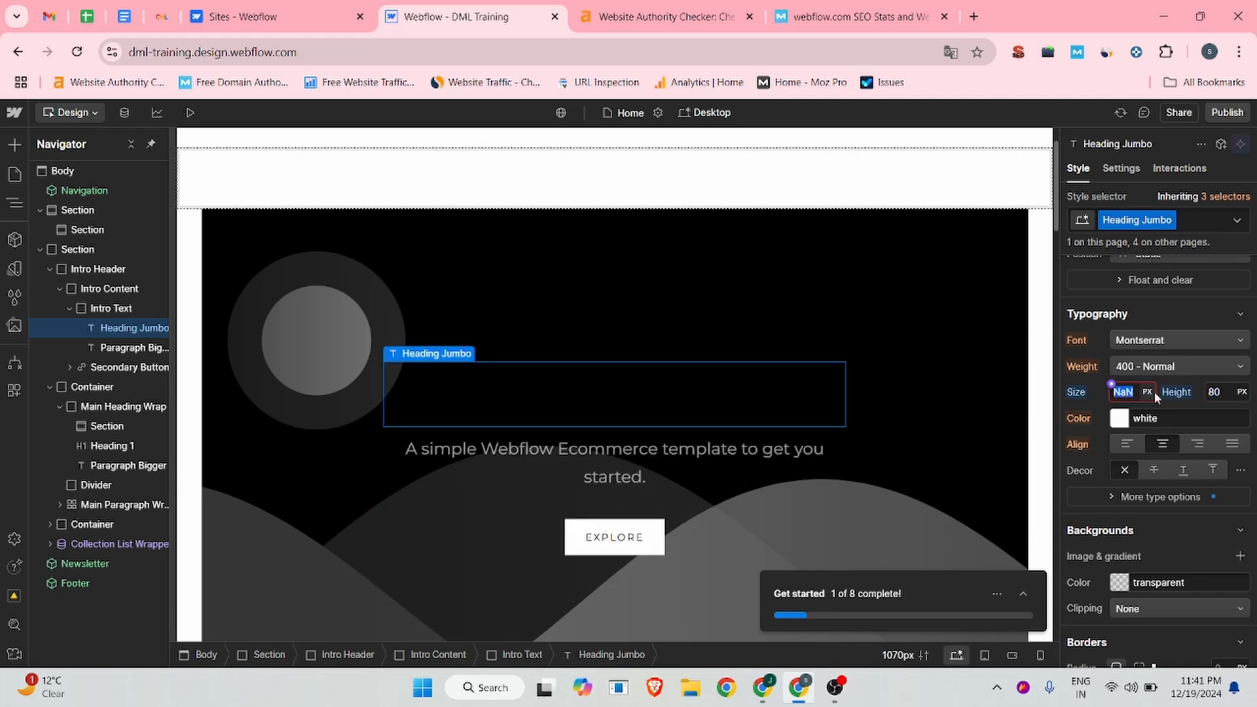
{"action": "key", "text": "Return"}
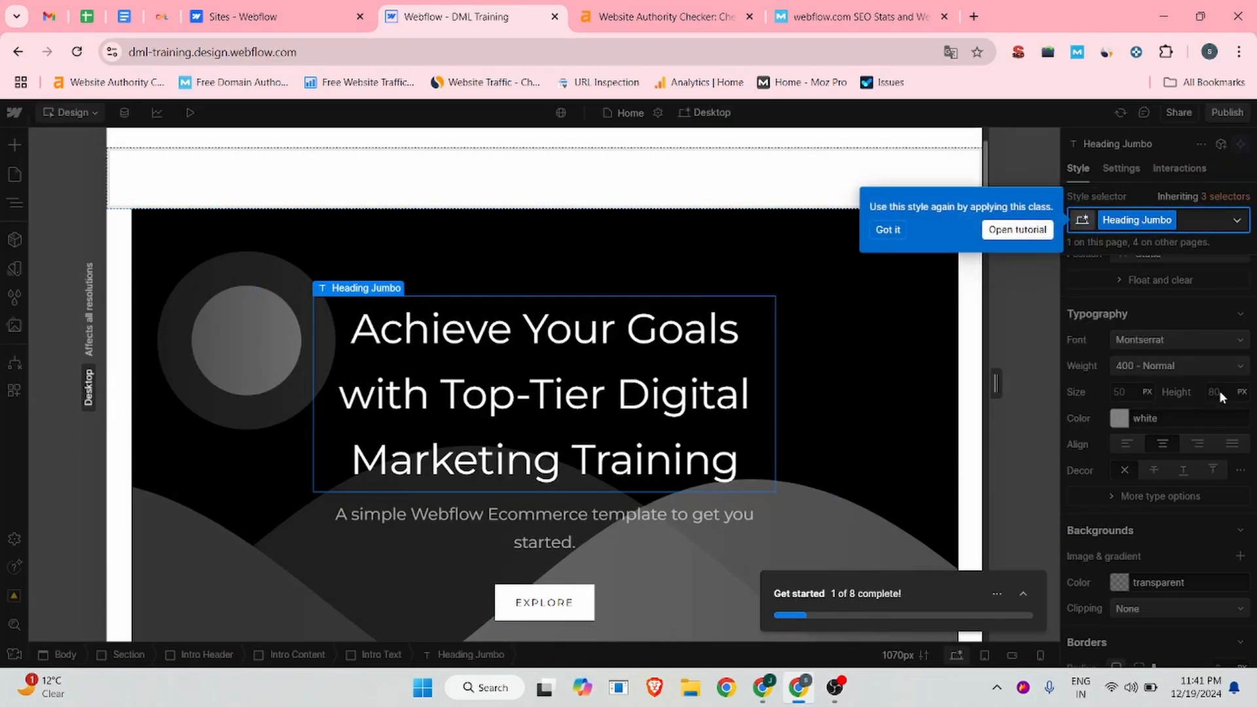
{"action": "left_click", "coordinate": [896, 232]}
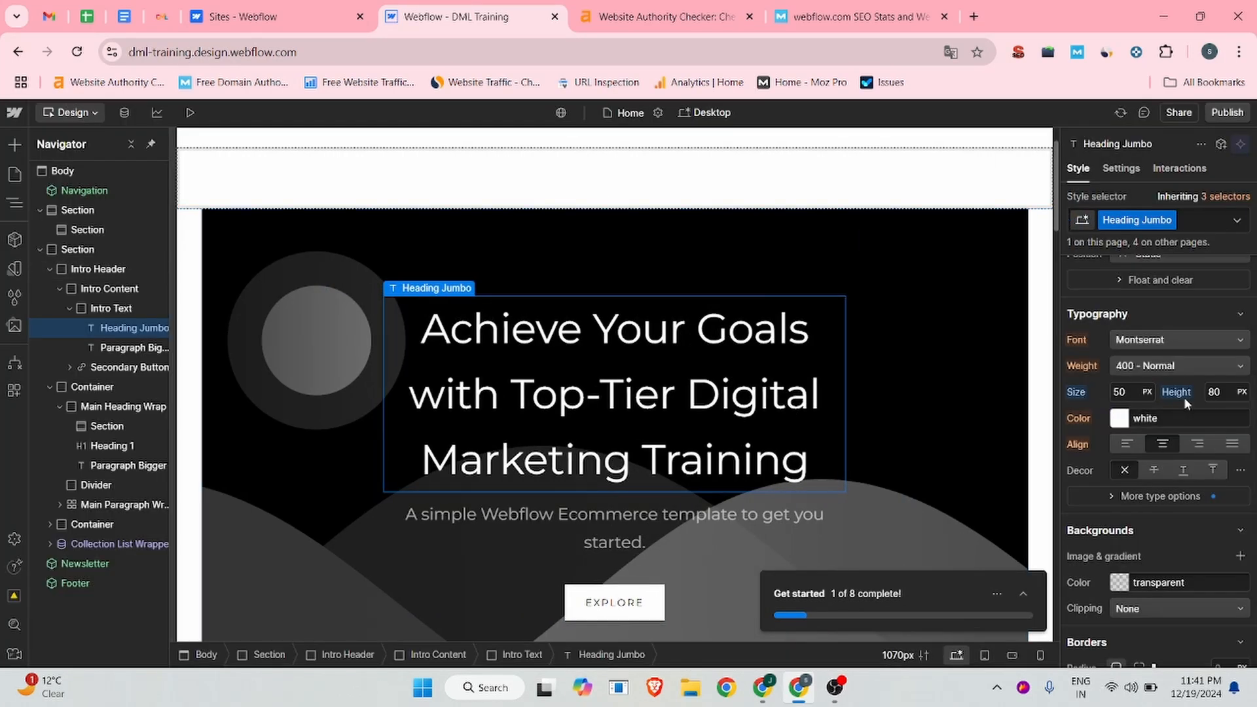
{"action": "left_click", "coordinate": [1212, 394]}
{"action": "left_click", "coordinate": [944, 379]}
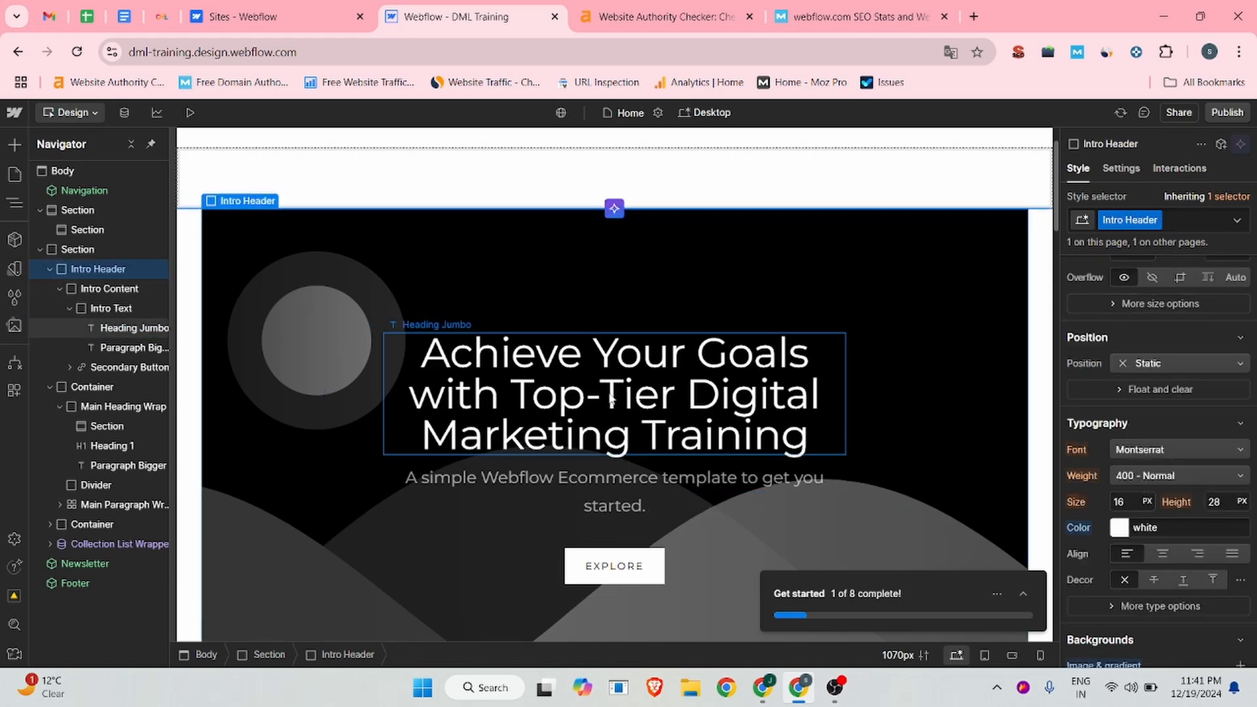
Step: Replace the Intro Header's subtitle paragraph with "Unlock Your Potential with Cutting-Edge Marketing Techniques", copied from the dmltraining.com home page
{"action": "left_click", "coordinate": [377, 399]}
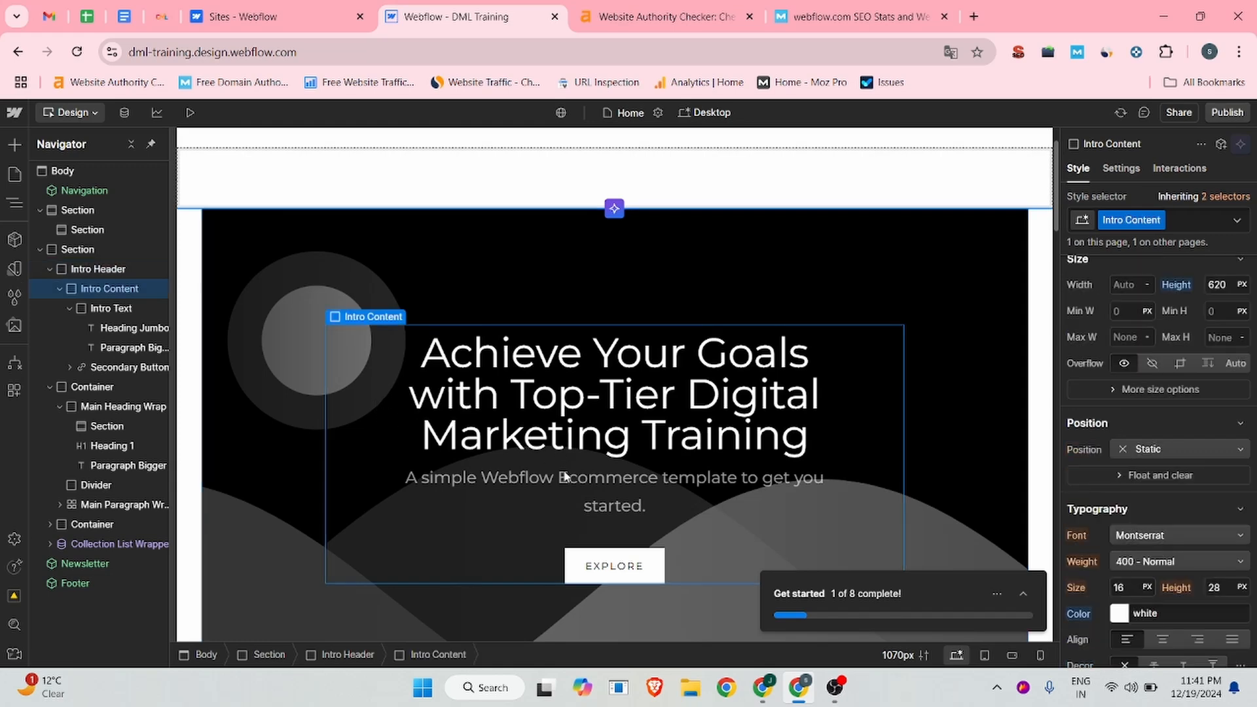
{"action": "left_click", "coordinate": [607, 482]}
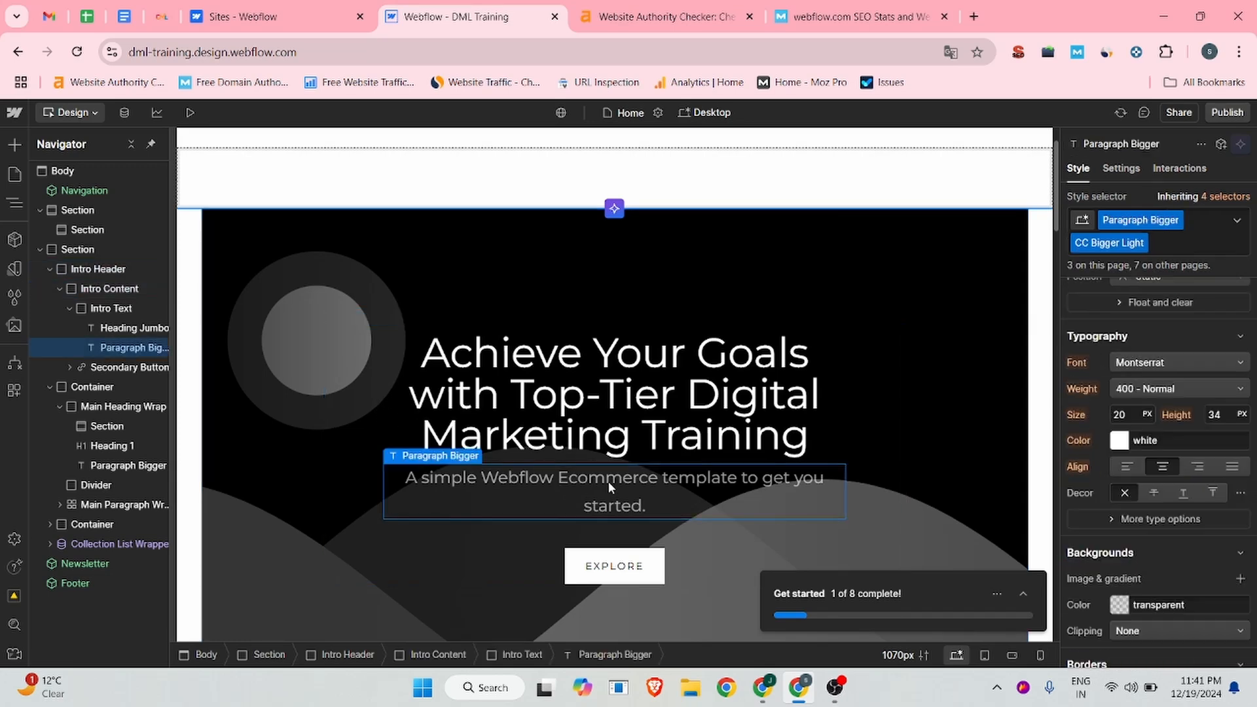
{"action": "left_click", "coordinate": [160, 17]}
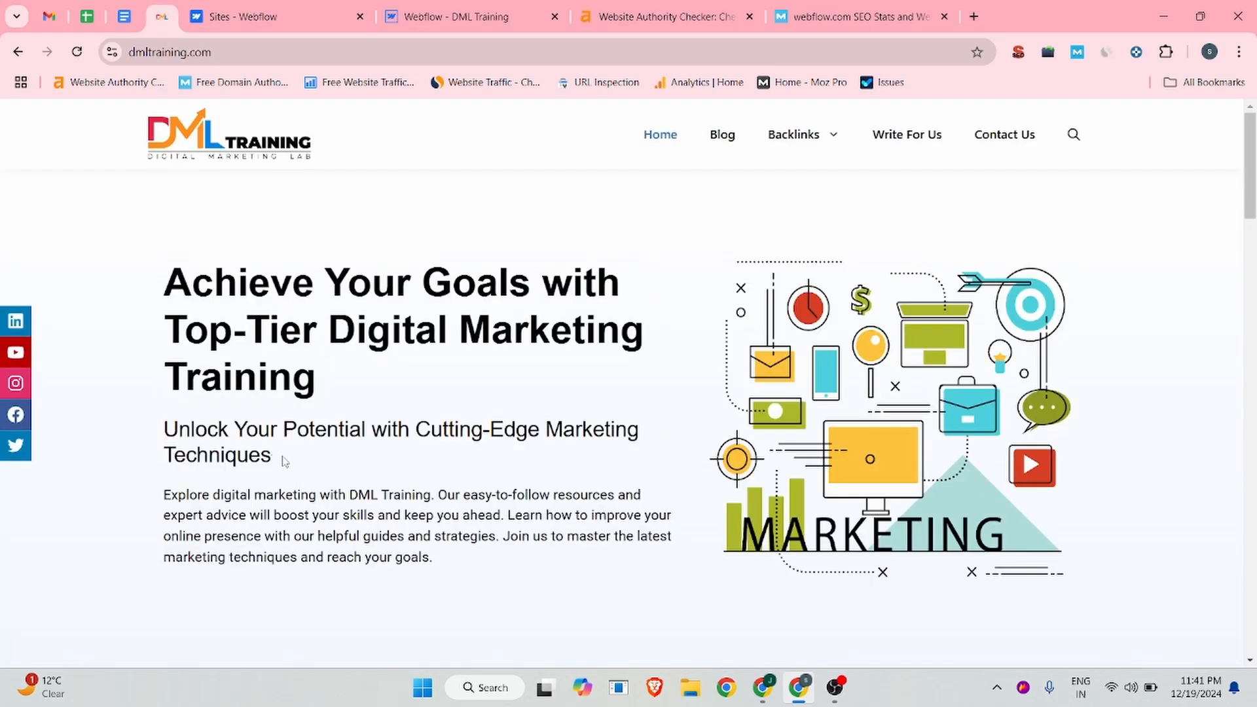
{"action": "left_click_drag", "start_coordinate": [283, 457], "coordinate": [157, 437]}
{"action": "key", "text": "ctrl+c"}
{"action": "left_click", "coordinate": [437, 7]}
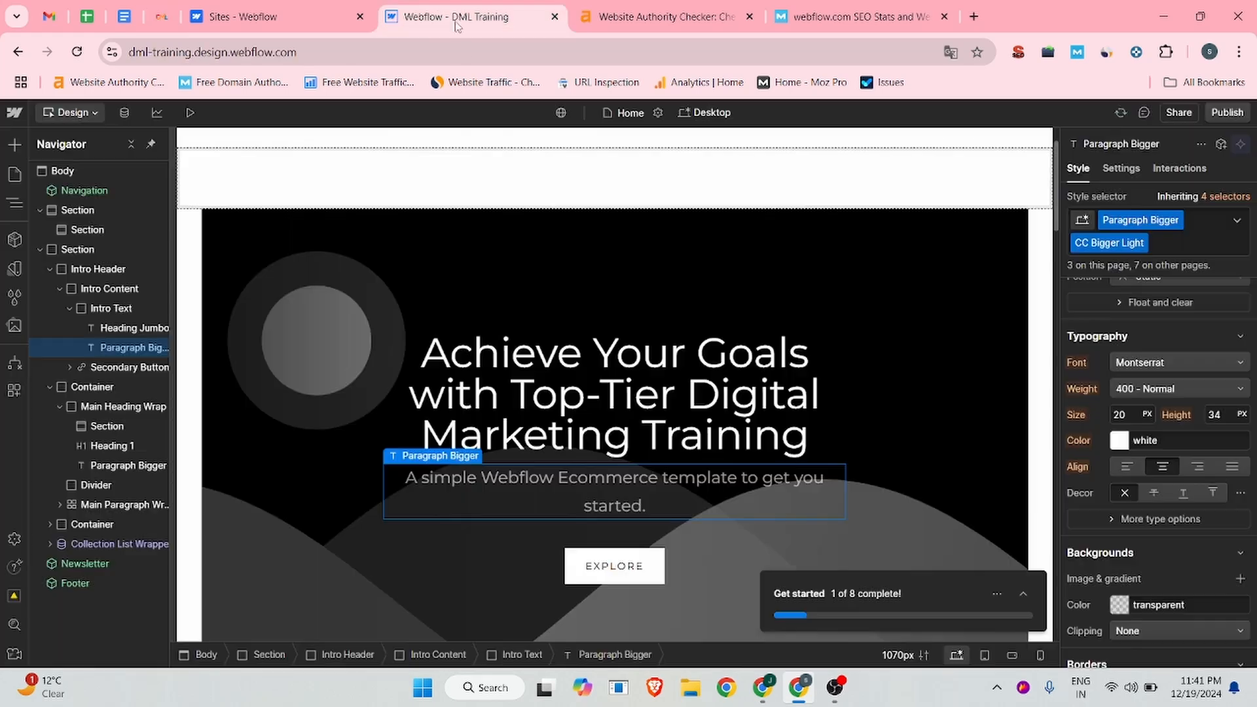
{"action": "triple_click", "coordinate": [616, 493]}
{"action": "left_click", "coordinate": [616, 503]}
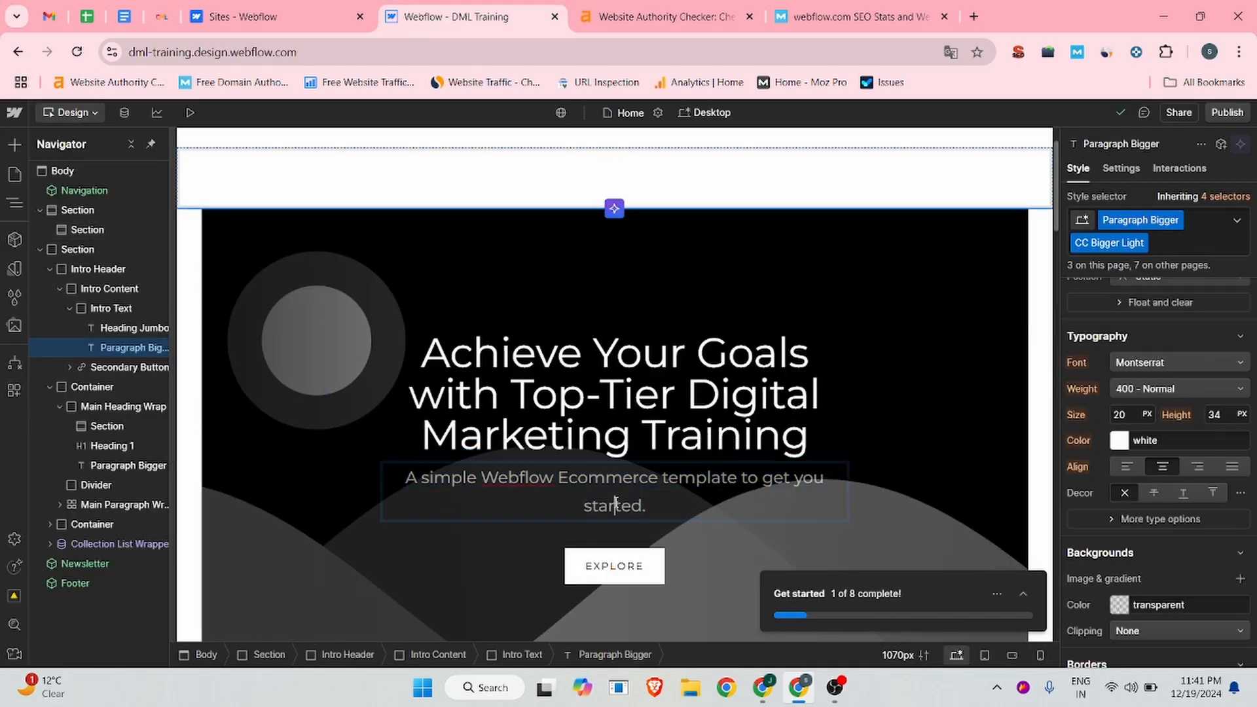
{"action": "triple_click", "coordinate": [617, 503]}
{"action": "key", "text": "ctrl+v"}
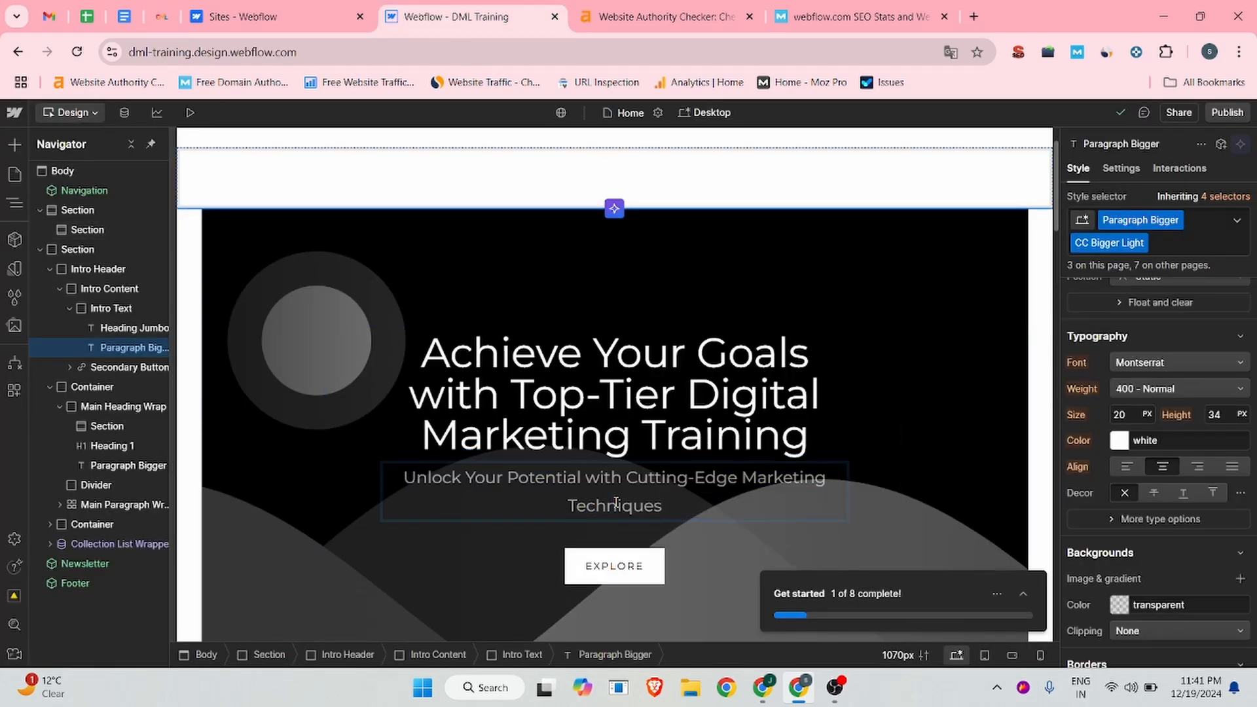
{"action": "scroll", "coordinate": [616, 503], "scroll_direction": "down", "scroll_amount": 1}
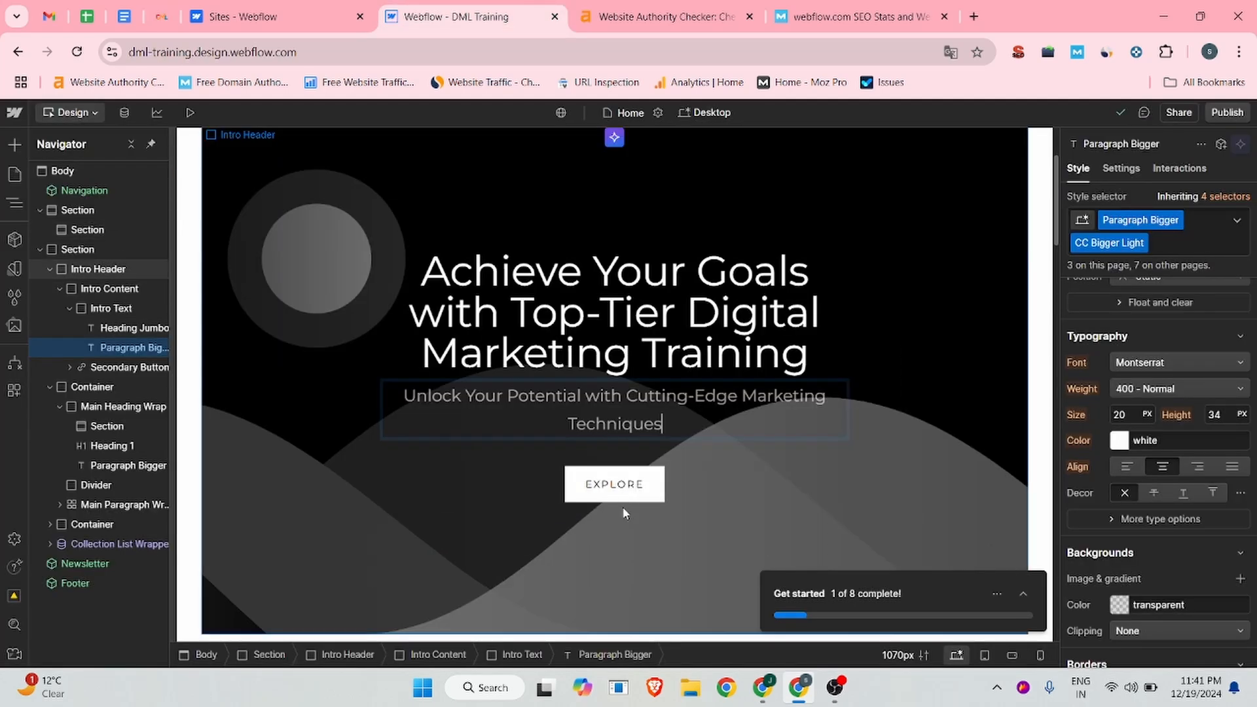
{"action": "left_click", "coordinate": [578, 490]}
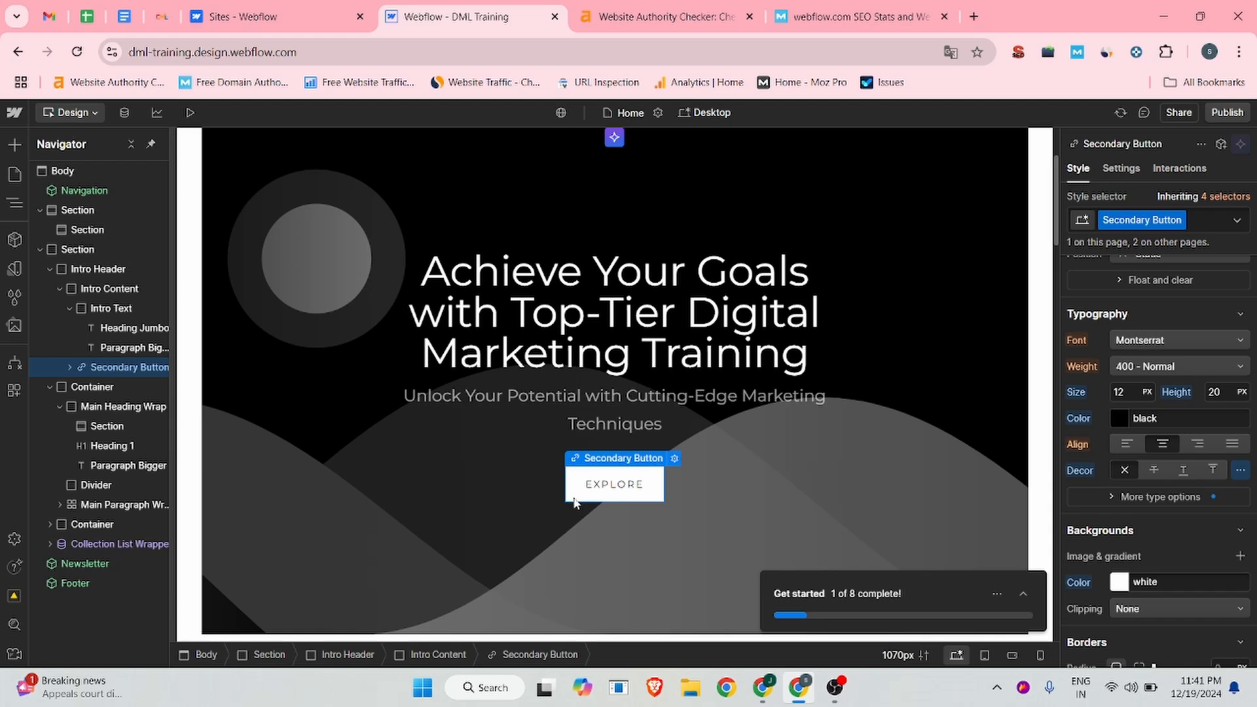
{"action": "left_click", "coordinate": [675, 459]}
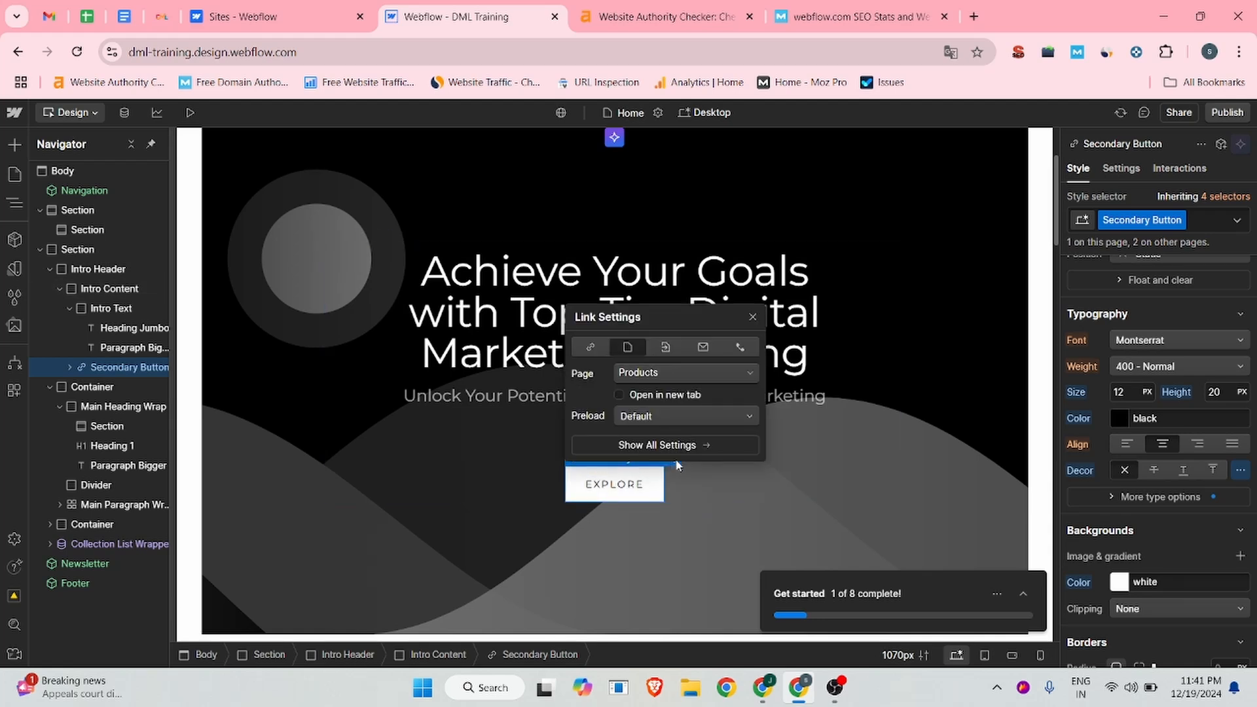
{"action": "left_click", "coordinate": [586, 349]}
{"action": "left_click", "coordinate": [654, 377]}
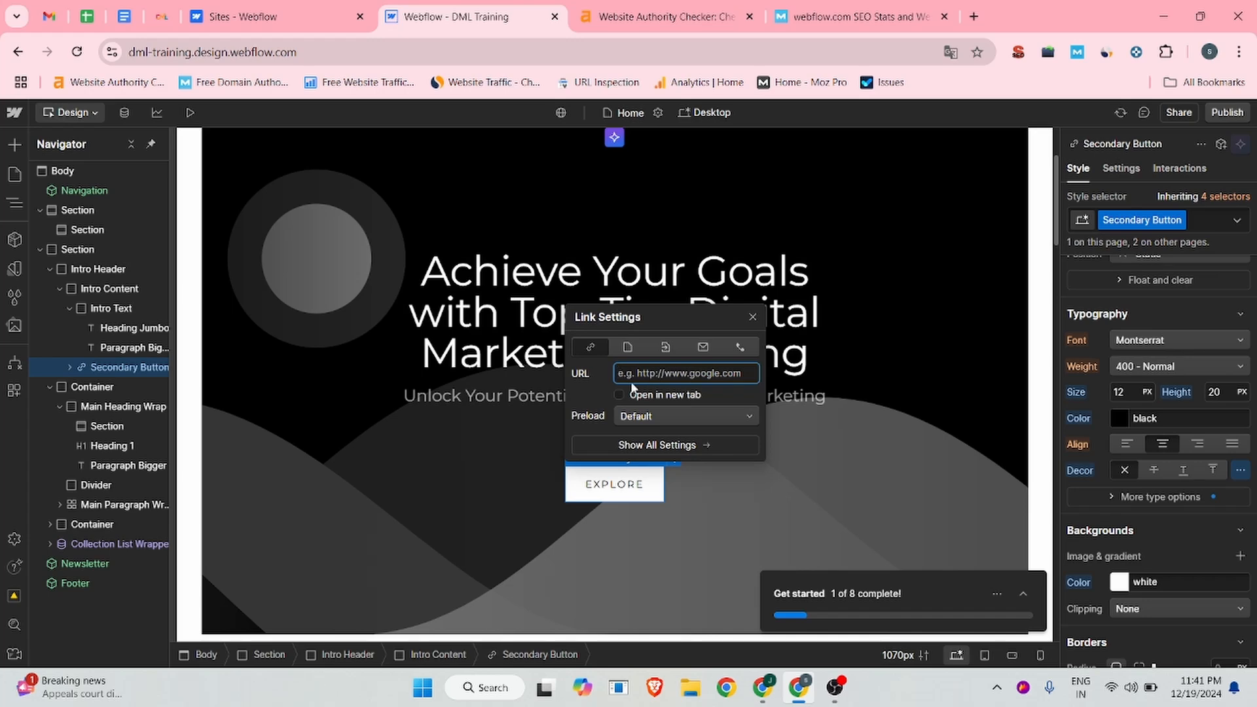
{"action": "left_click", "coordinate": [162, 17]}
{"action": "left_click", "coordinate": [192, 53]}
{"action": "key", "text": "ctrl+c"}
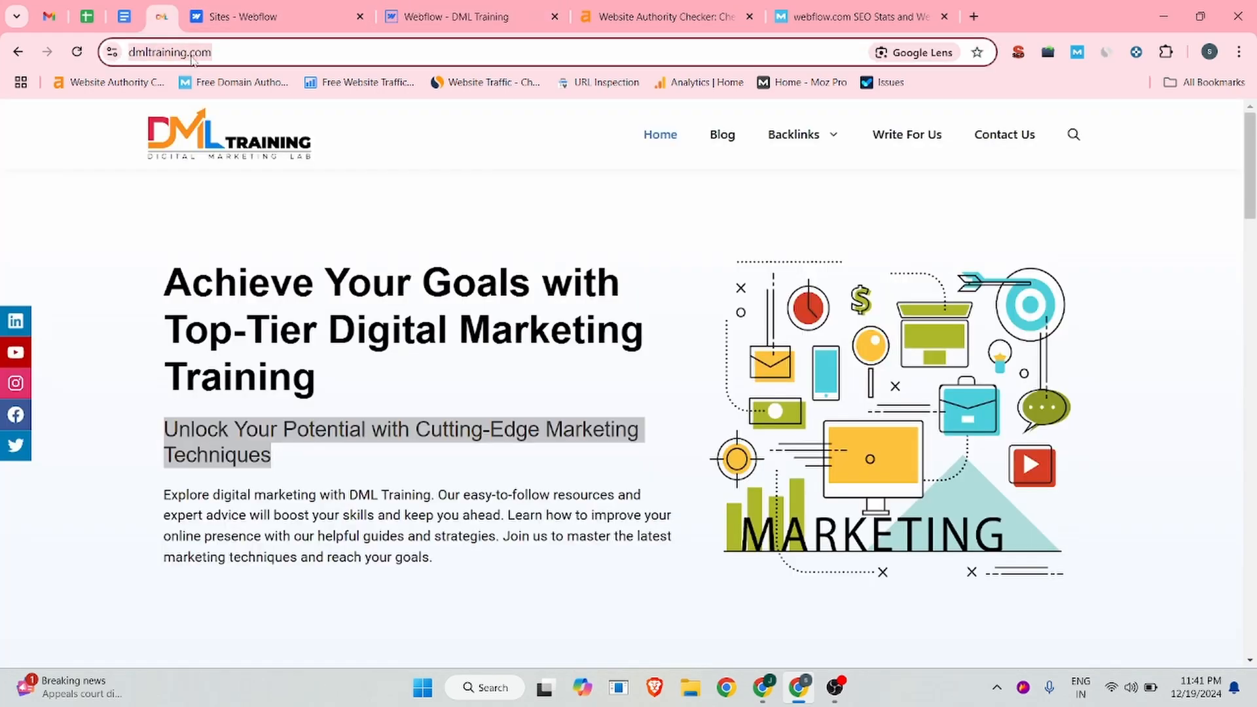
{"action": "left_click", "coordinate": [458, 16]}
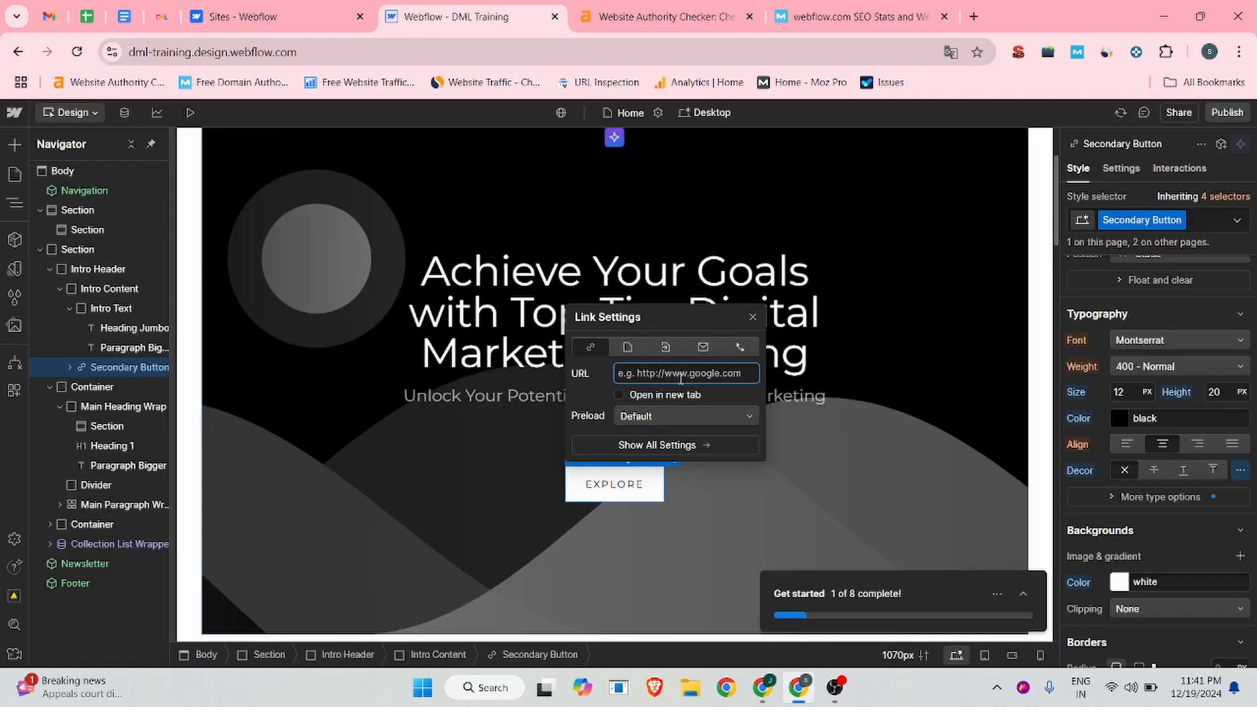
{"action": "key", "text": "ctrl+v"}
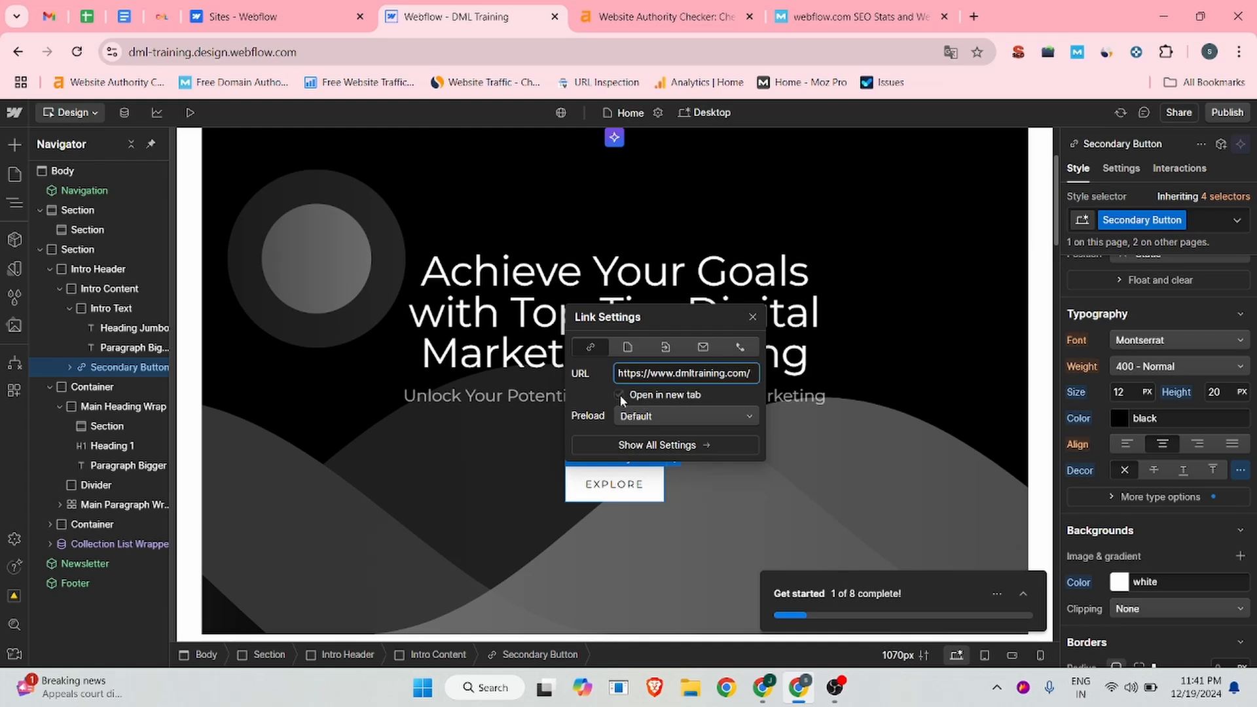
{"action": "left_click", "coordinate": [621, 397]}
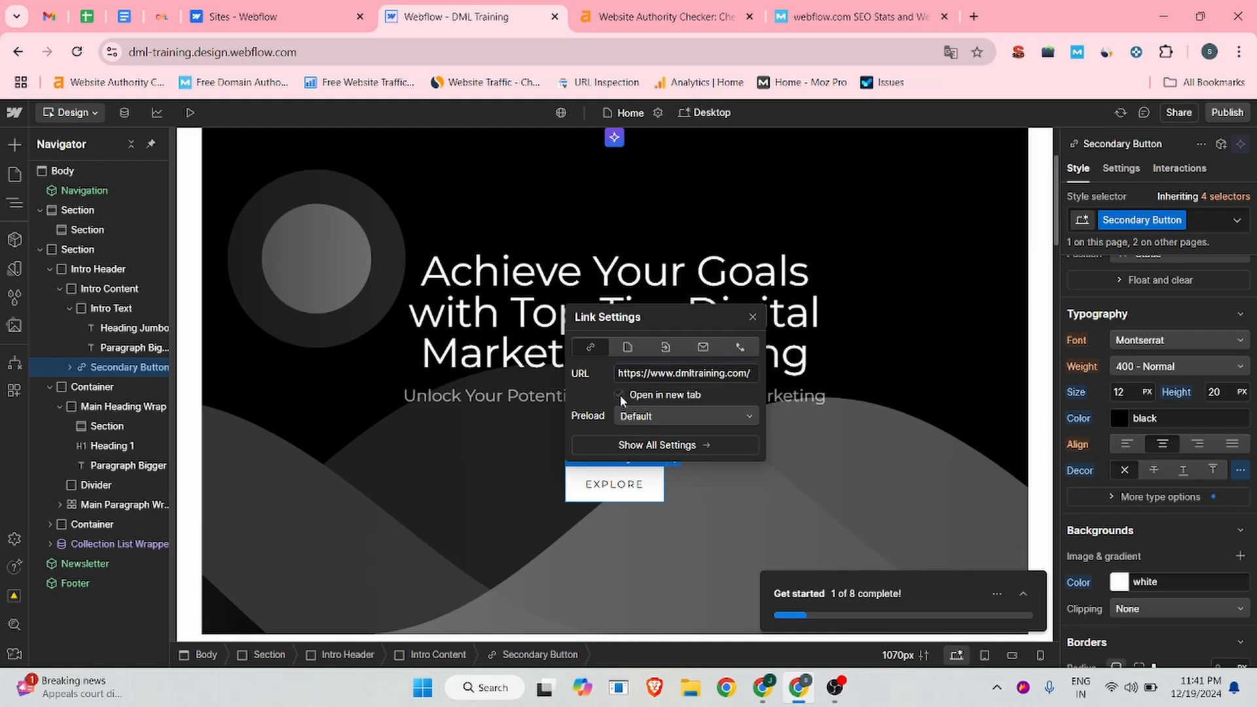
{"action": "left_click", "coordinate": [753, 318]}
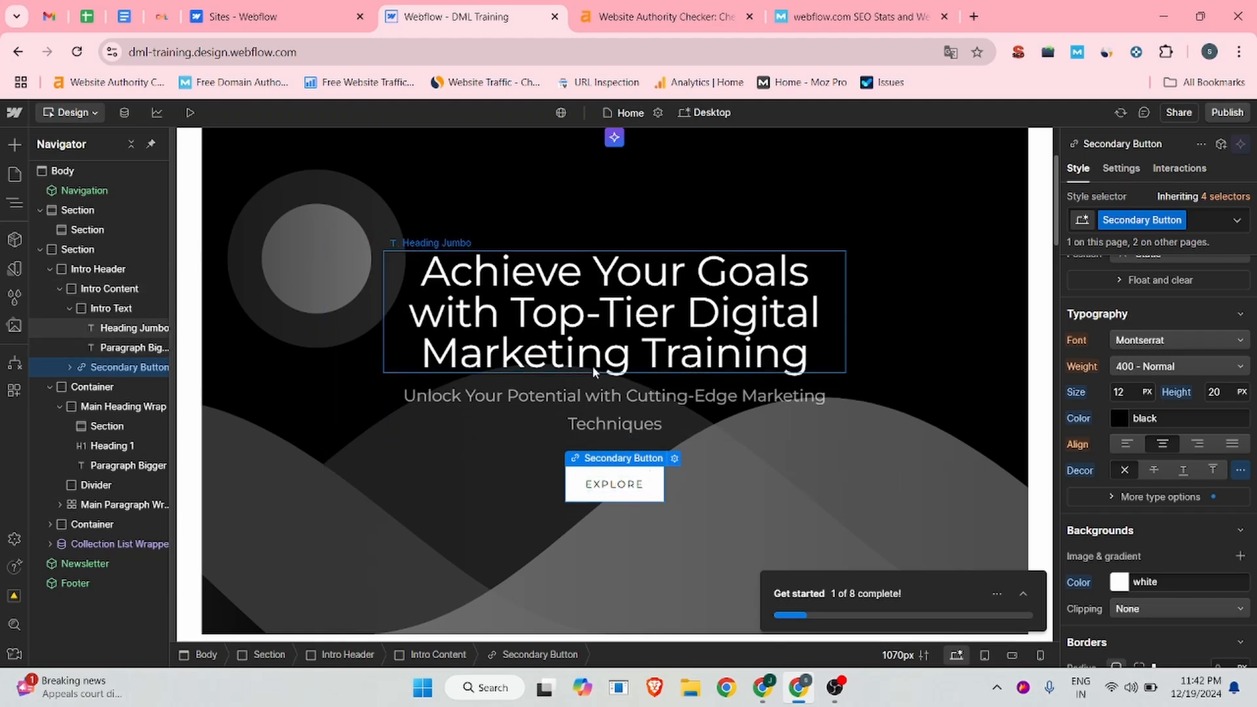
Step: Delete the empty section above the "This is your space" heading
{"action": "scroll", "coordinate": [622, 387], "scroll_direction": "down", "scroll_amount": 2}
{"action": "scroll", "coordinate": [437, 443], "scroll_direction": "down", "scroll_amount": 5}
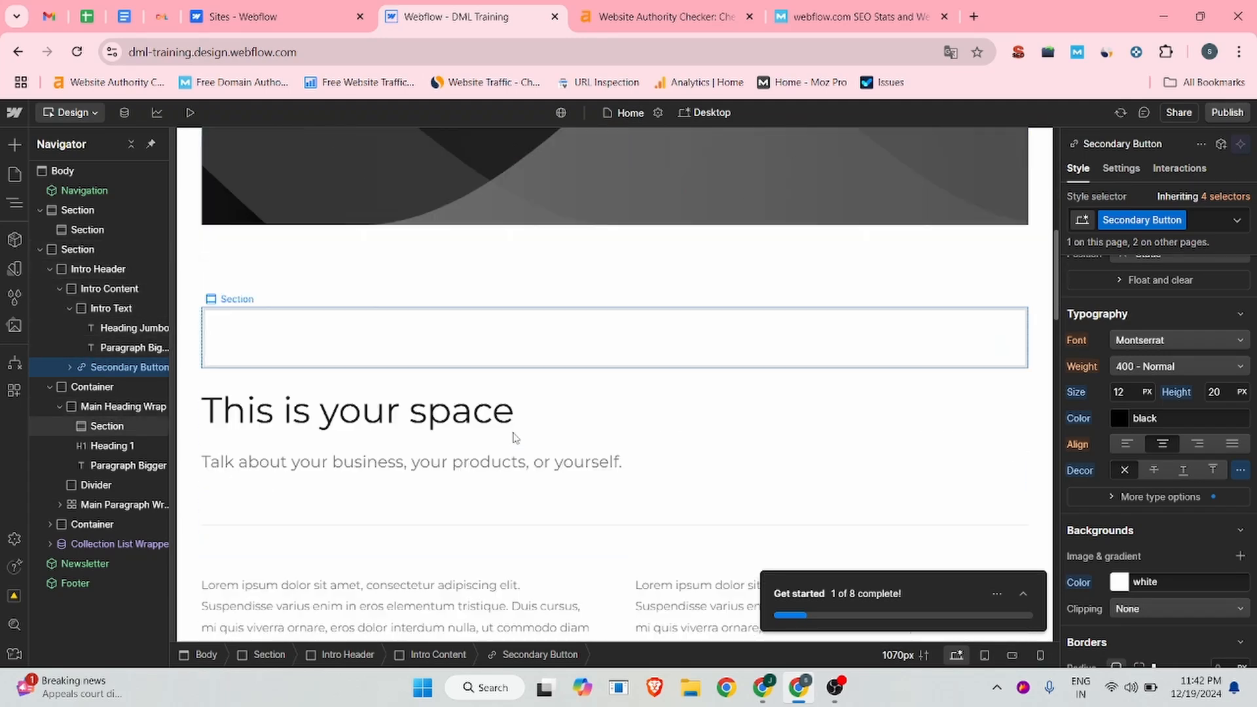
{"action": "right_click", "coordinate": [296, 346]}
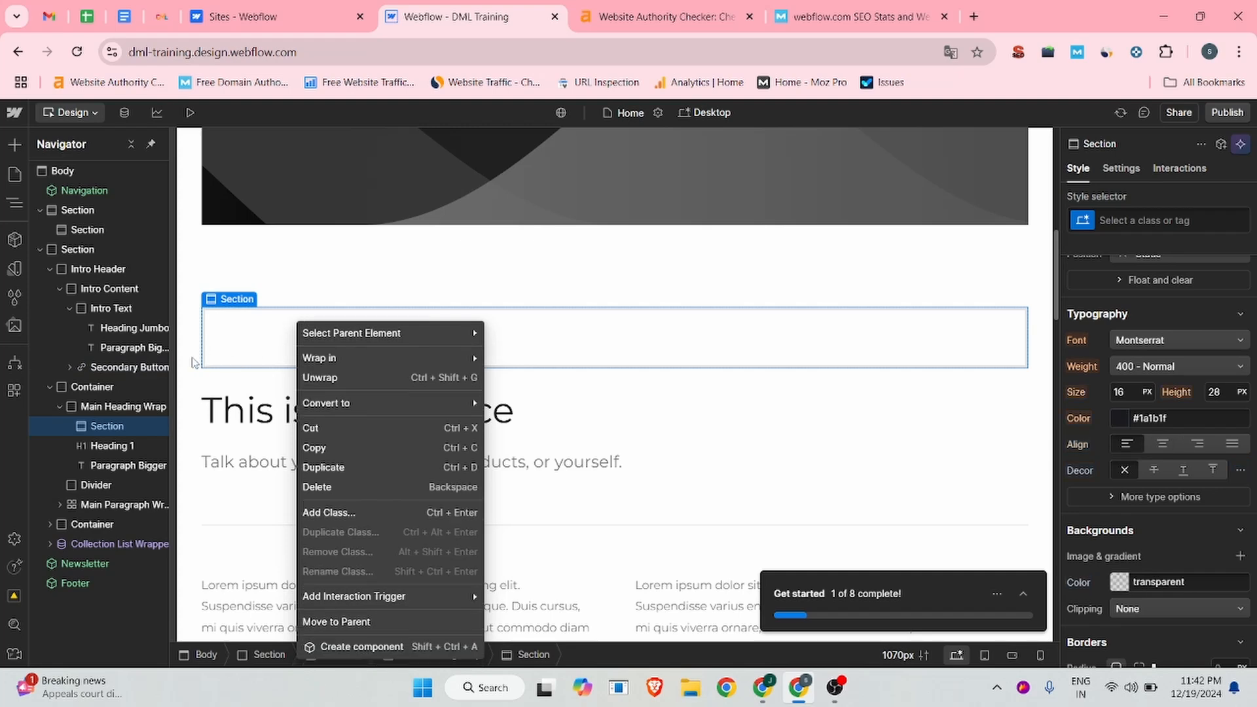
{"action": "left_click", "coordinate": [313, 484]}
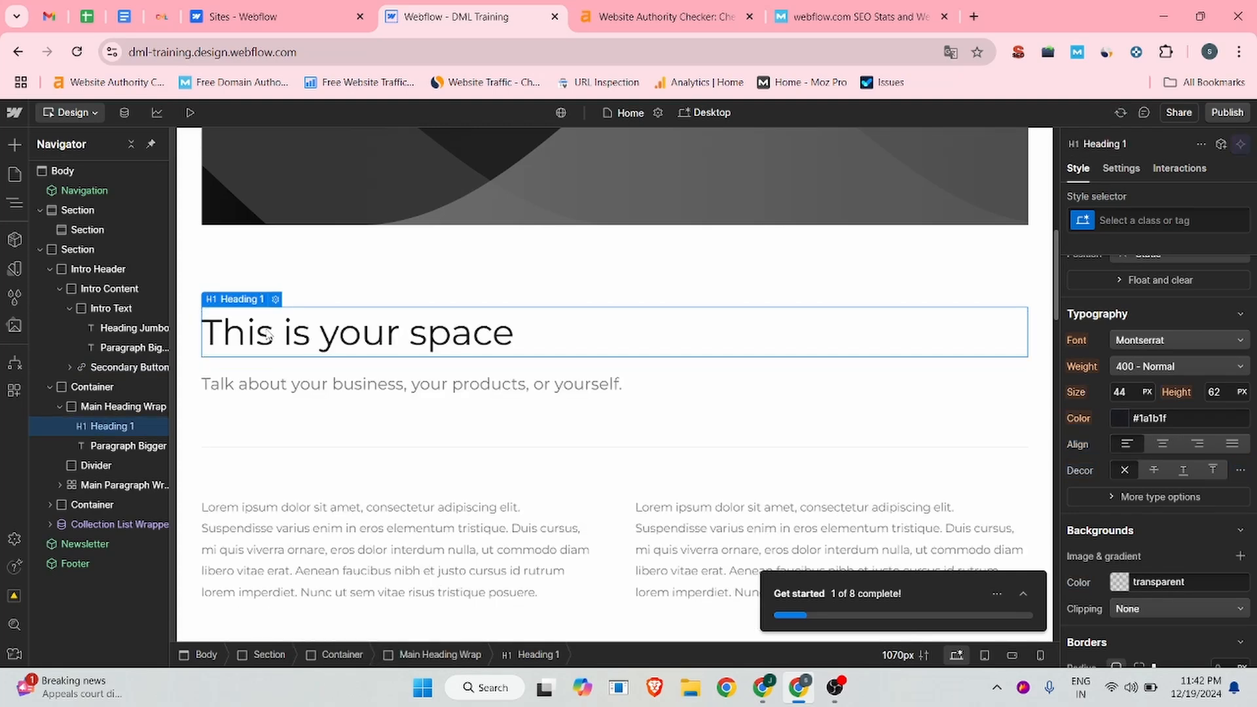
Step: Replace the "This is your space" heading with "The Man Behind DML Training", copied from the dmltraining.com home page
{"action": "double_click", "coordinate": [382, 324]}
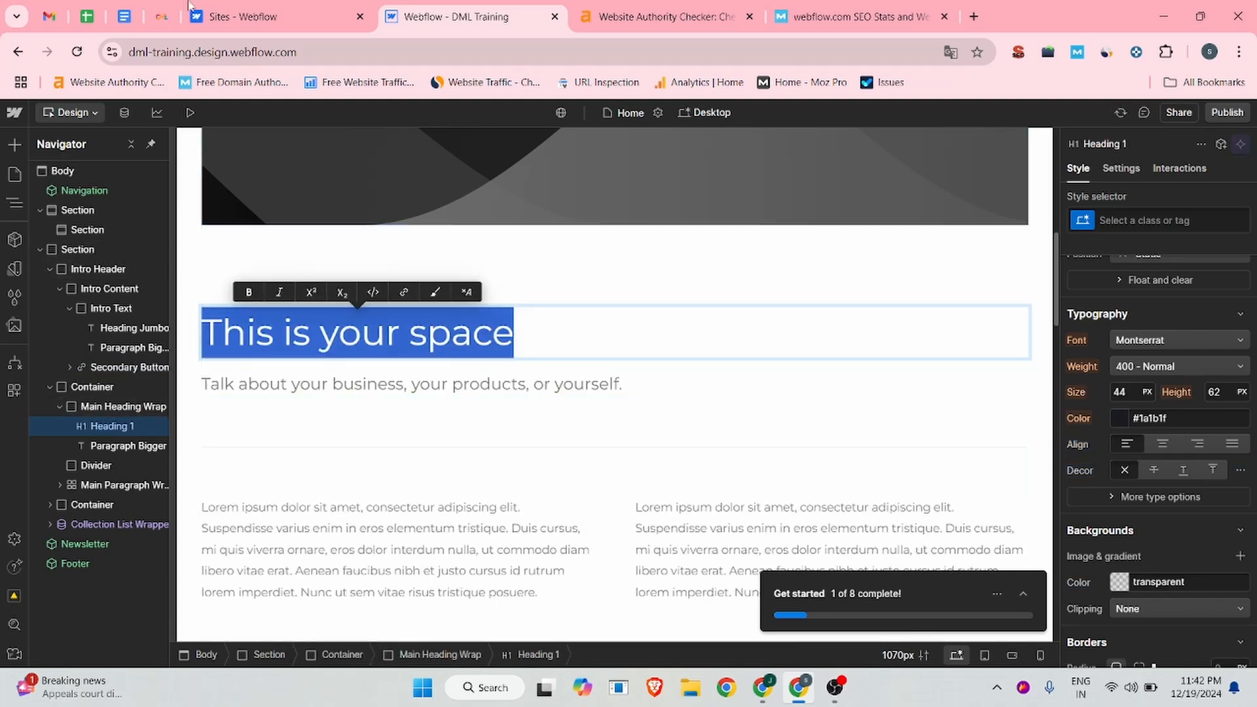
{"action": "left_click", "coordinate": [162, 17]}
{"action": "scroll", "coordinate": [697, 452], "scroll_direction": "down", "scroll_amount": 5}
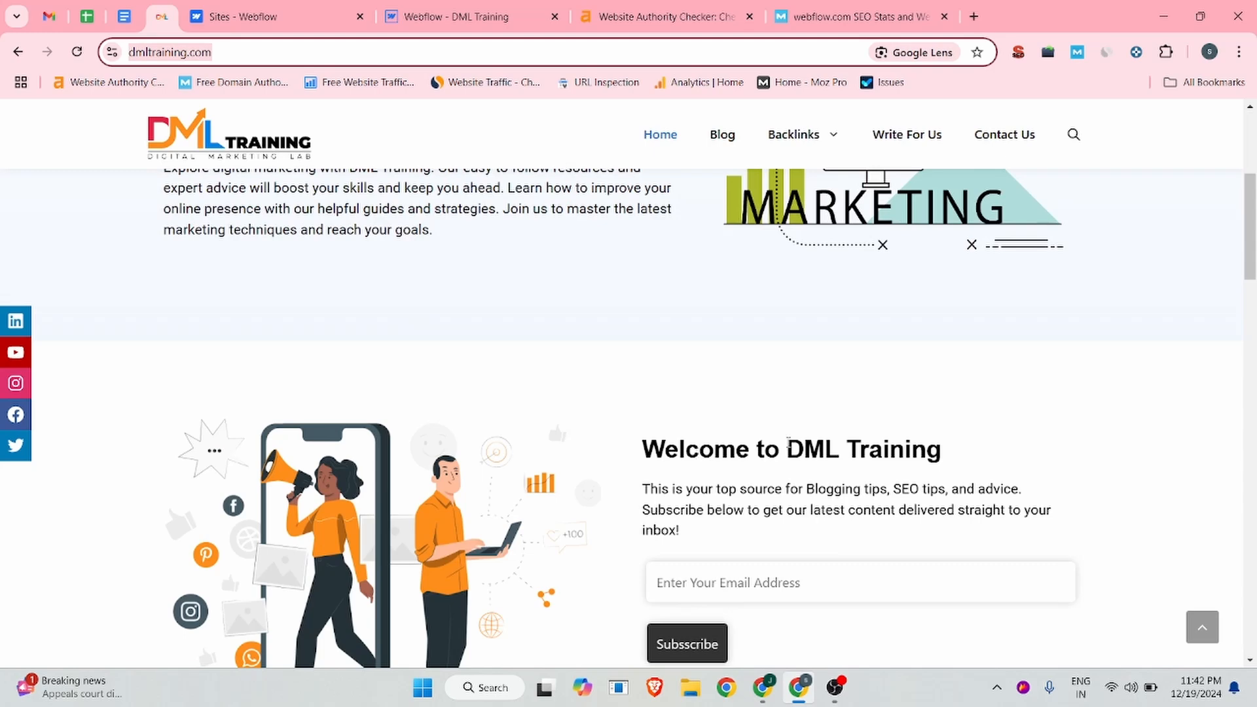
{"action": "scroll", "coordinate": [789, 445], "scroll_direction": "down", "scroll_amount": 9}
{"action": "scroll", "coordinate": [385, 330], "scroll_direction": "down", "scroll_amount": 6}
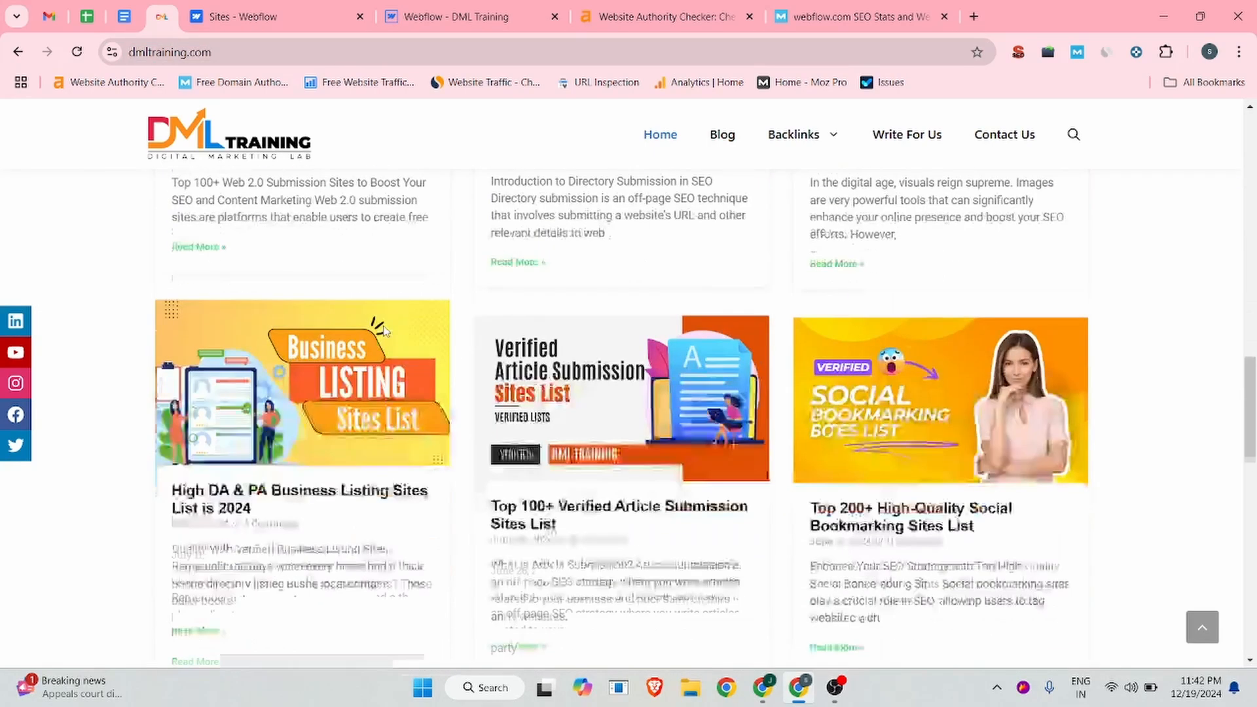
{"action": "scroll", "coordinate": [385, 331], "scroll_direction": "down", "scroll_amount": 6}
{"action": "triple_click", "coordinate": [313, 414]}
{"action": "key", "text": "ctrl+c"}
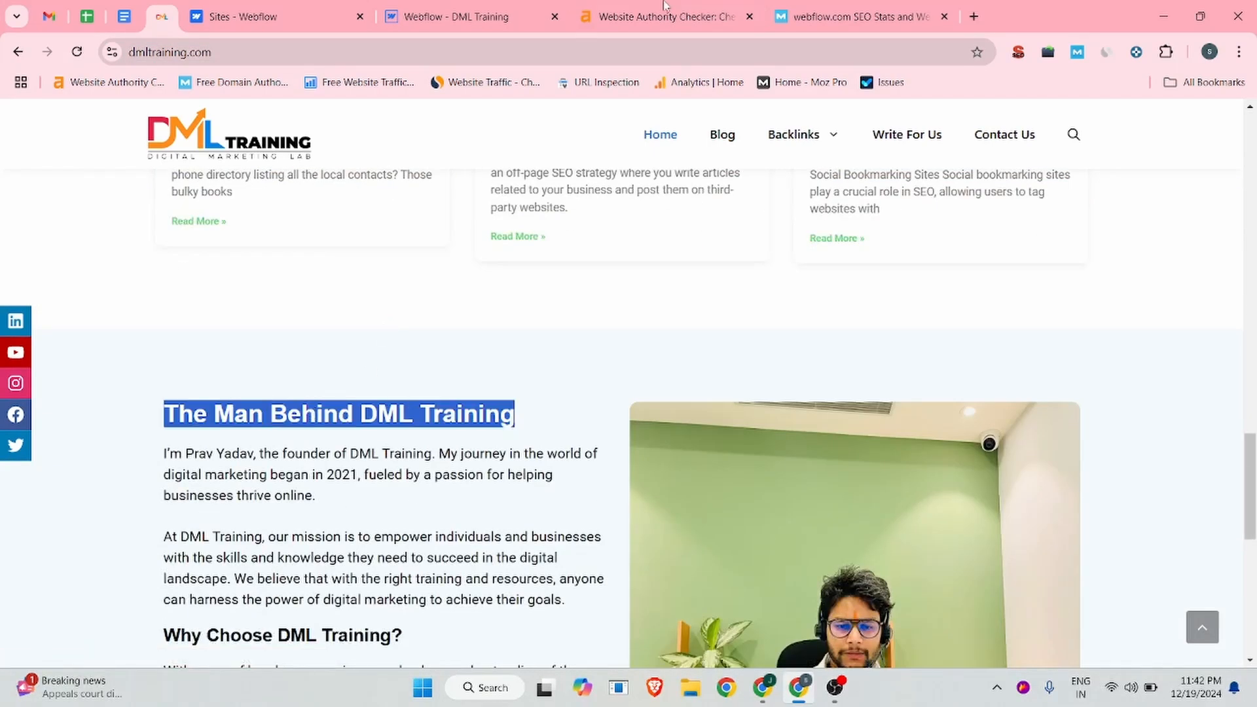
{"action": "left_click", "coordinate": [491, 9]}
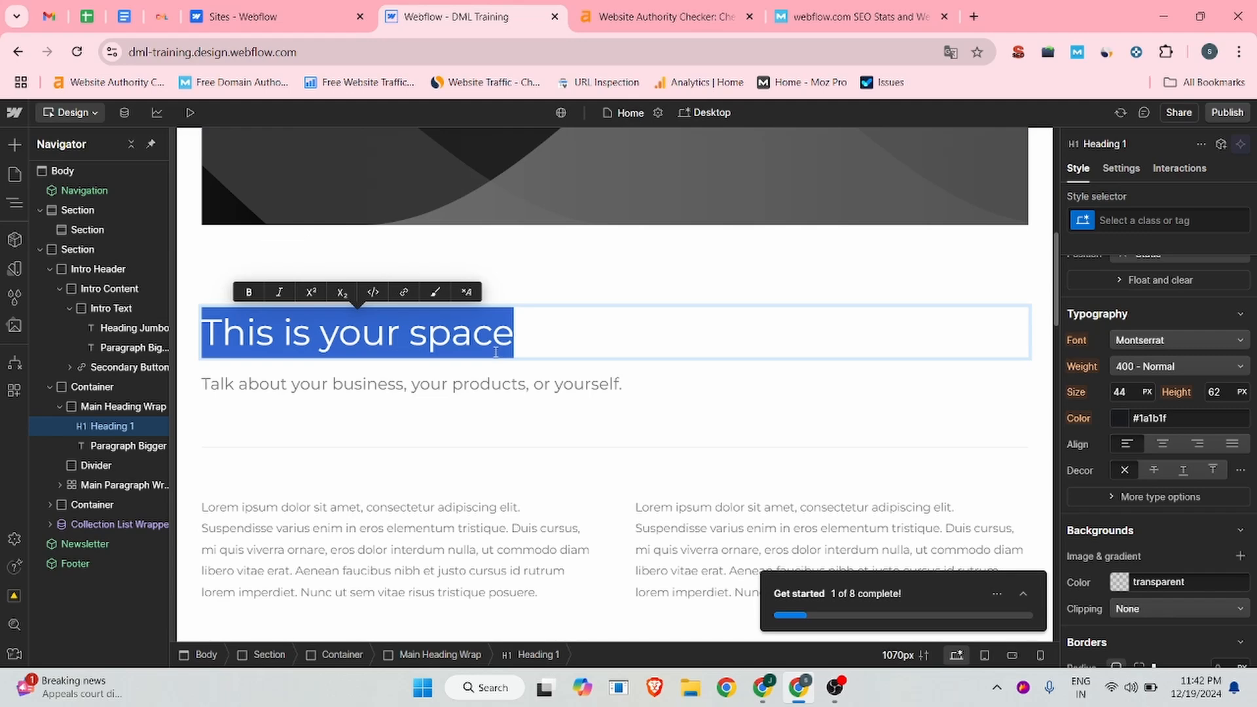
{"action": "key", "text": "ctrl+v"}
Step: Replace the "Talk about your business" paragraph with the founder's introduction paragraph copied from the dmltraining.com home page
{"action": "triple_click", "coordinate": [400, 383]}
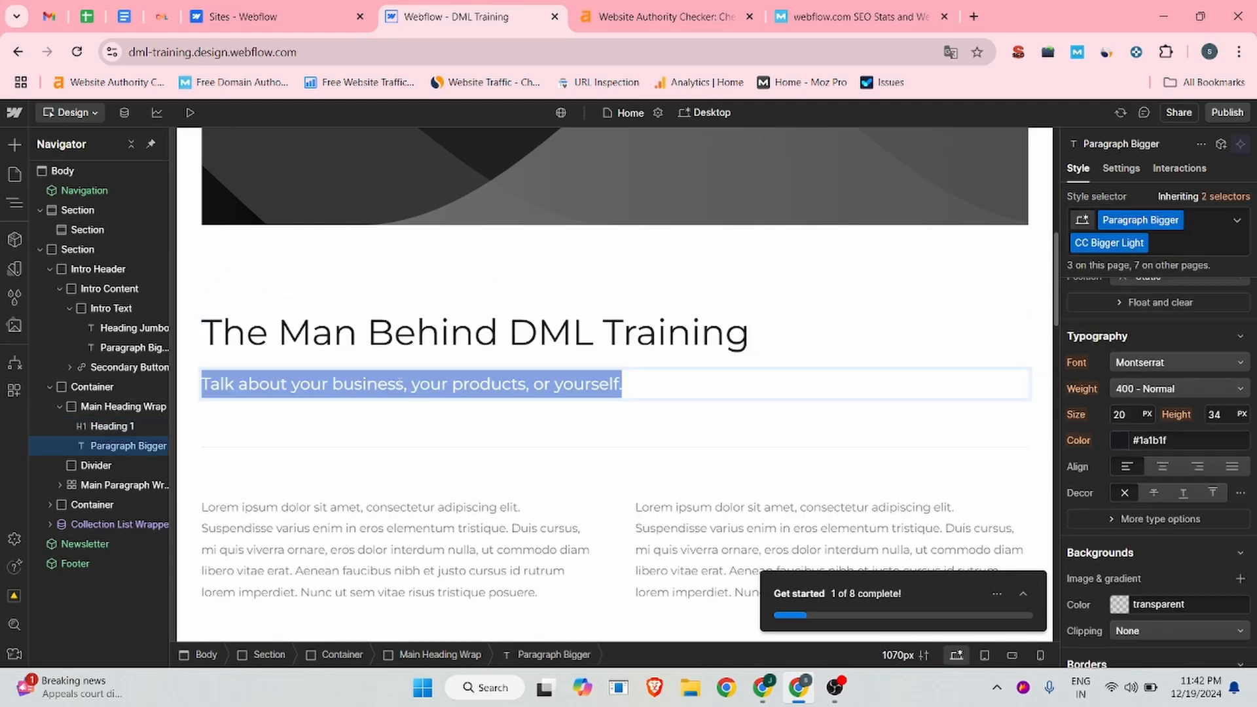
{"action": "left_click", "coordinate": [162, 17]}
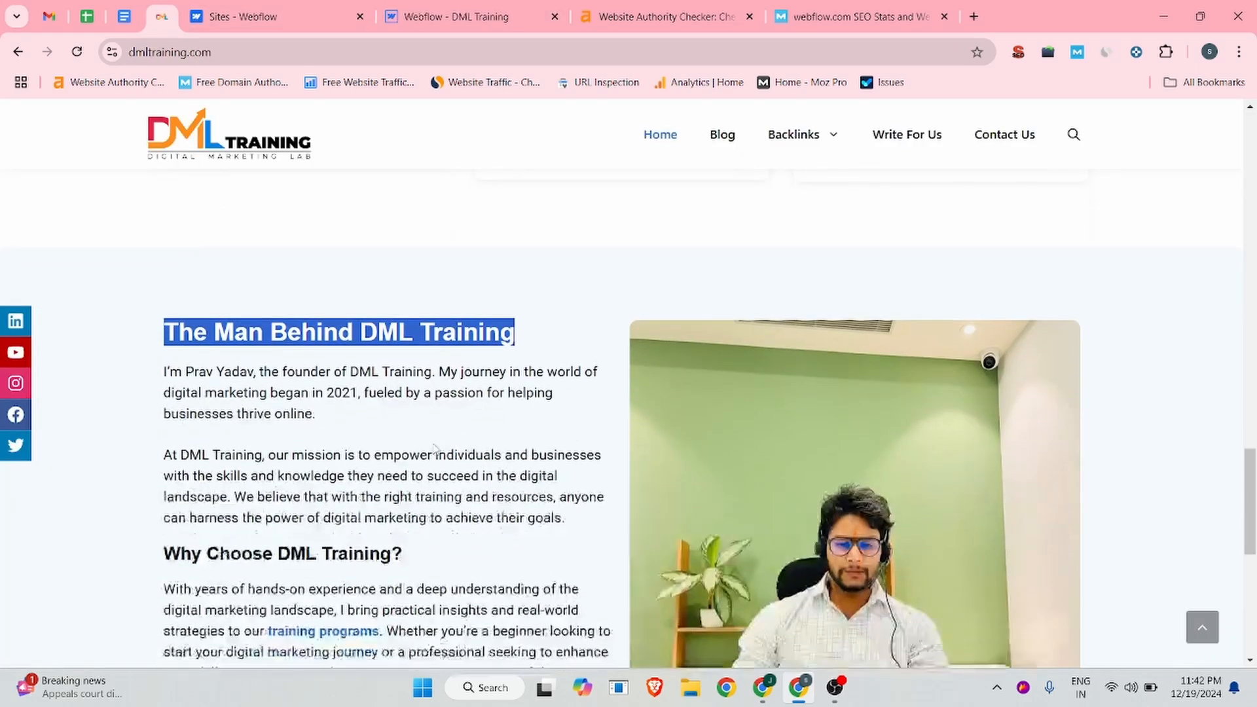
{"action": "scroll", "coordinate": [433, 449], "scroll_direction": "down", "scroll_amount": 3}
{"action": "scroll", "coordinate": [427, 488], "scroll_direction": "up", "scroll_amount": 1}
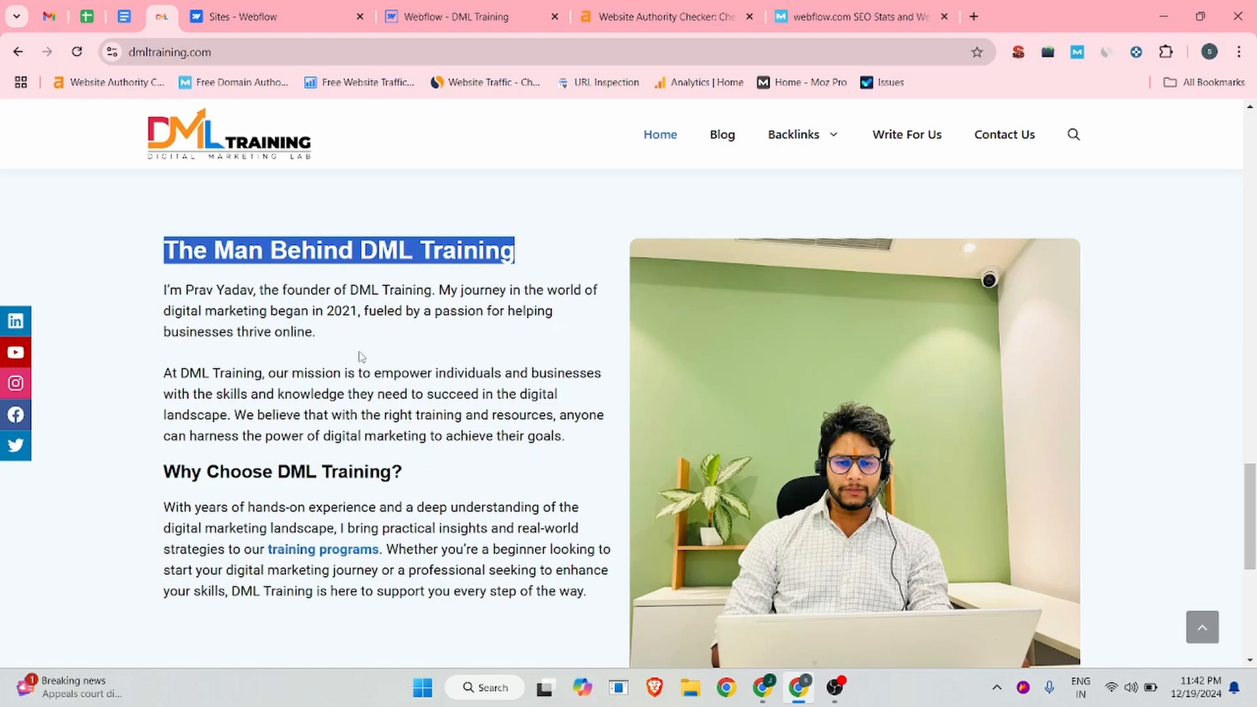
{"action": "left_click_drag", "start_coordinate": [317, 333], "coordinate": [143, 305]}
{"action": "key", "text": "ctrl+c"}
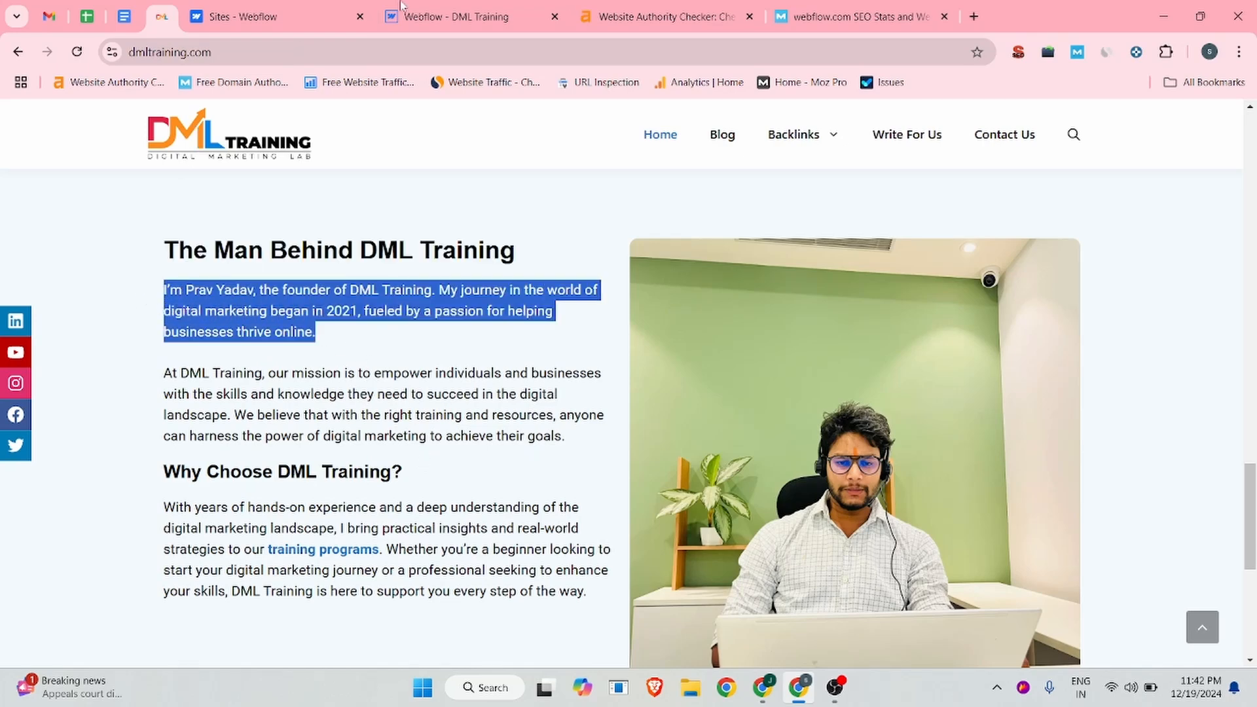
{"action": "left_click", "coordinate": [458, 16]}
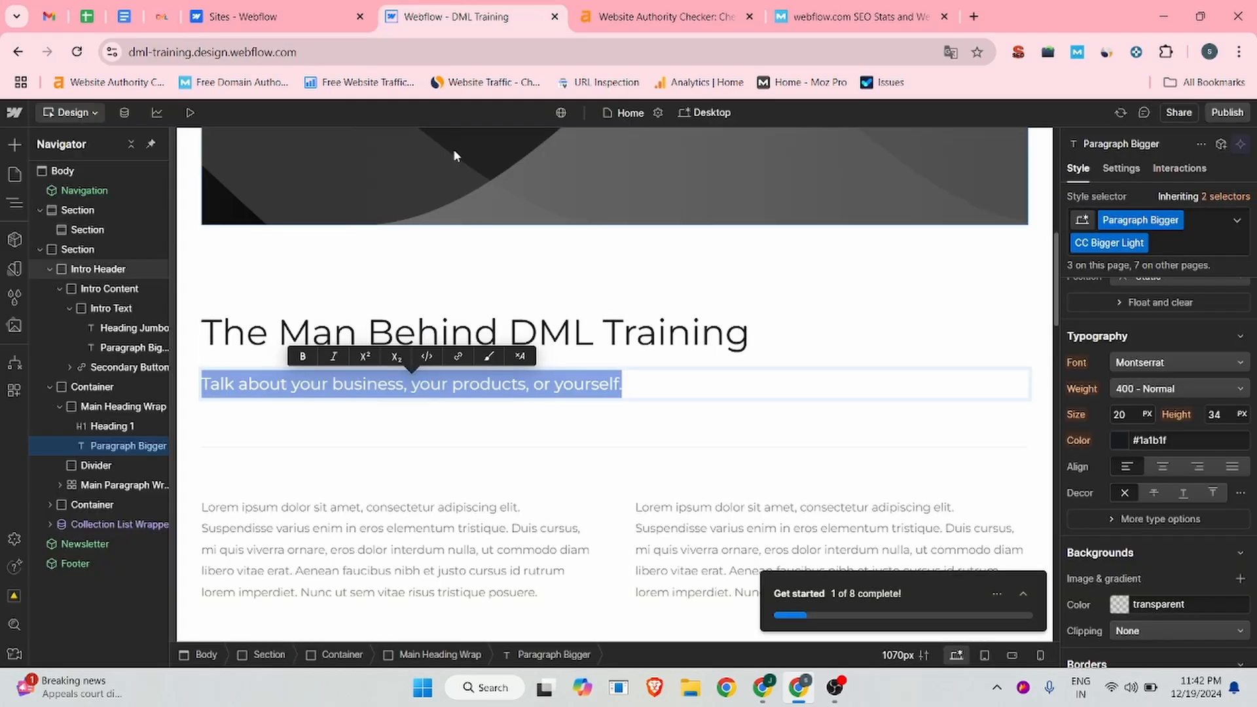
{"action": "triple_click", "coordinate": [368, 388]}
{"action": "key", "text": "ctrl+v"}
Step: Replace the first Lorem ipsum paragraph below the divider with the "At DML Training, our mission is to empower individuals" paragraph from dmltraining.com
{"action": "scroll", "coordinate": [369, 423], "scroll_direction": "down", "scroll_amount": 2}
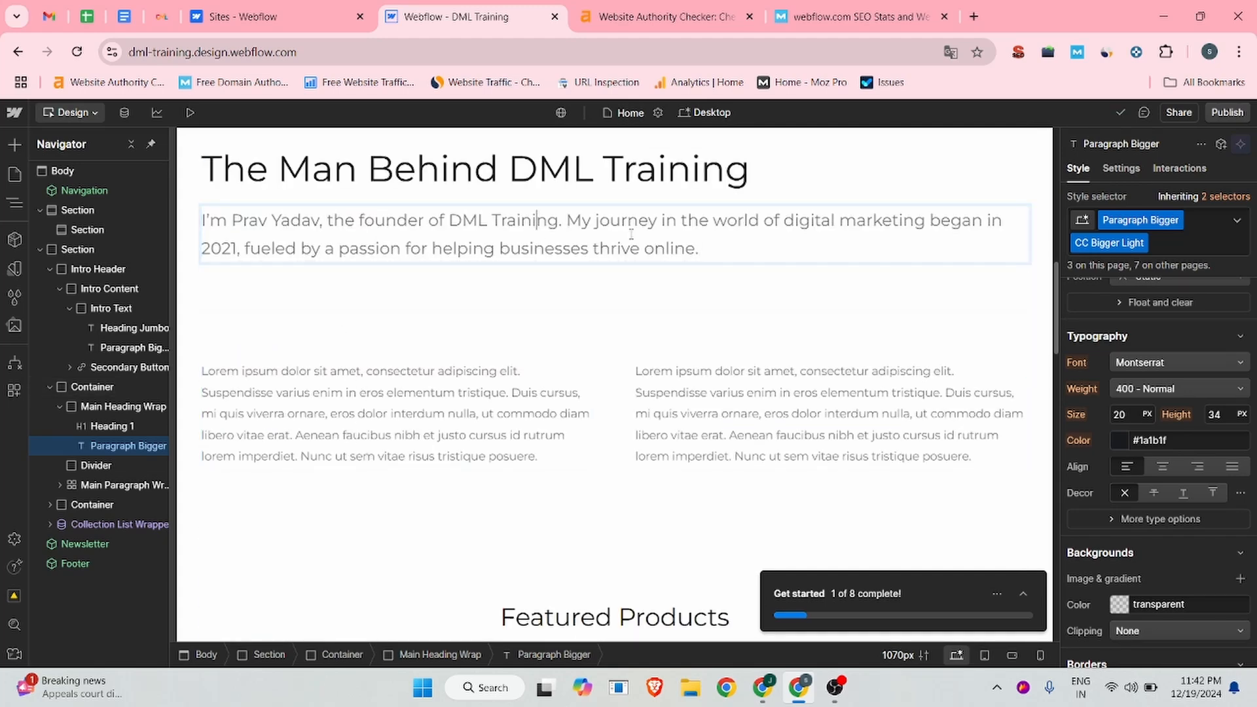
{"action": "left_click", "coordinate": [260, 406]}
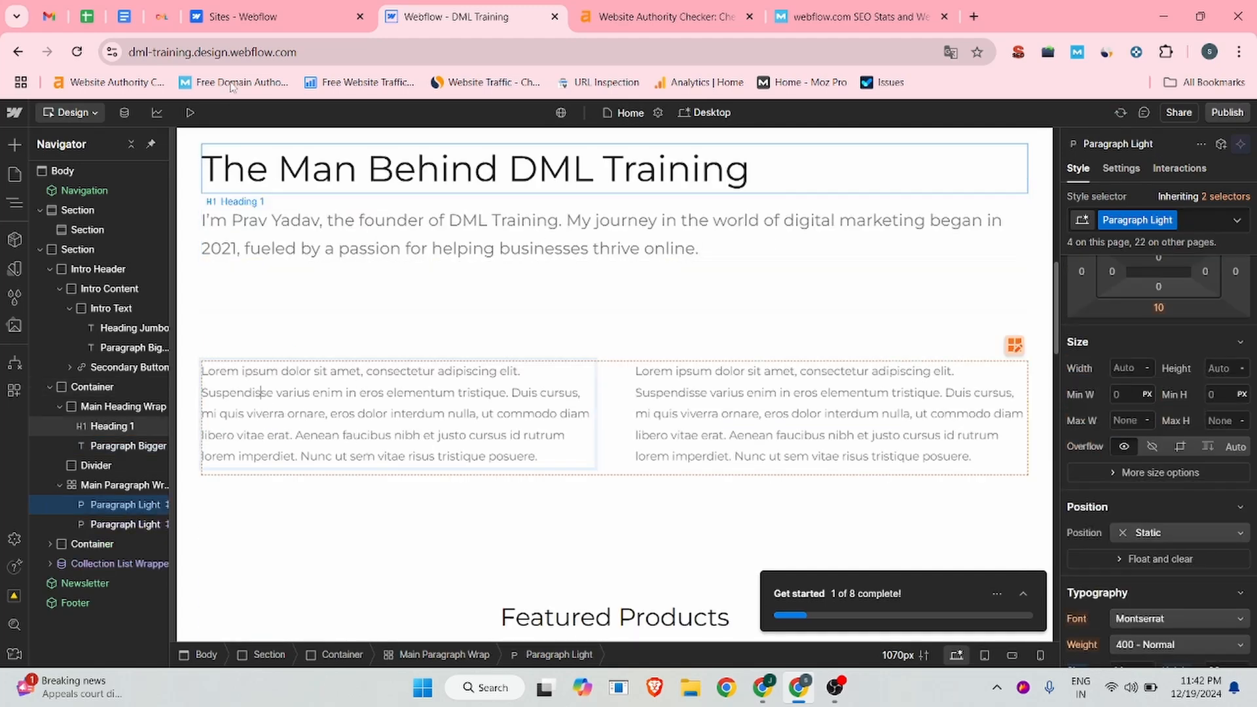
{"action": "left_click", "coordinate": [239, 6]}
{"action": "left_click", "coordinate": [162, 16]}
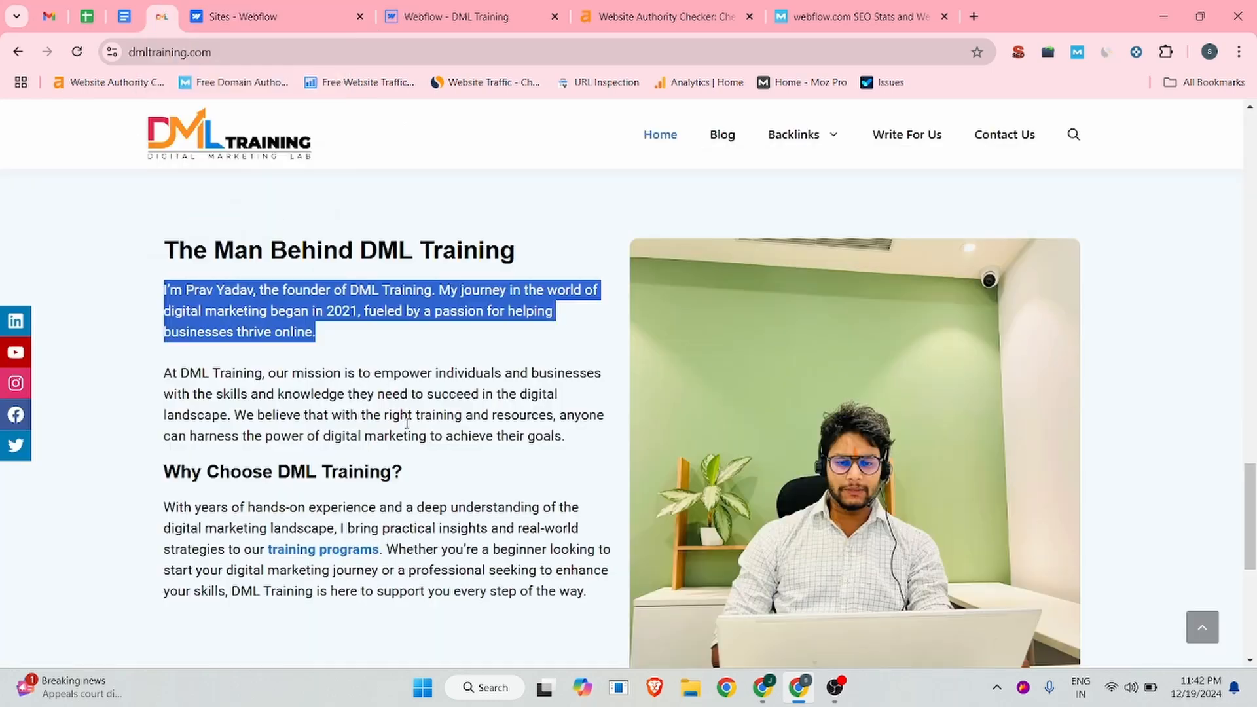
{"action": "left_click_drag", "start_coordinate": [565, 437], "coordinate": [164, 372]}
{"action": "key", "text": "ctrl+c"}
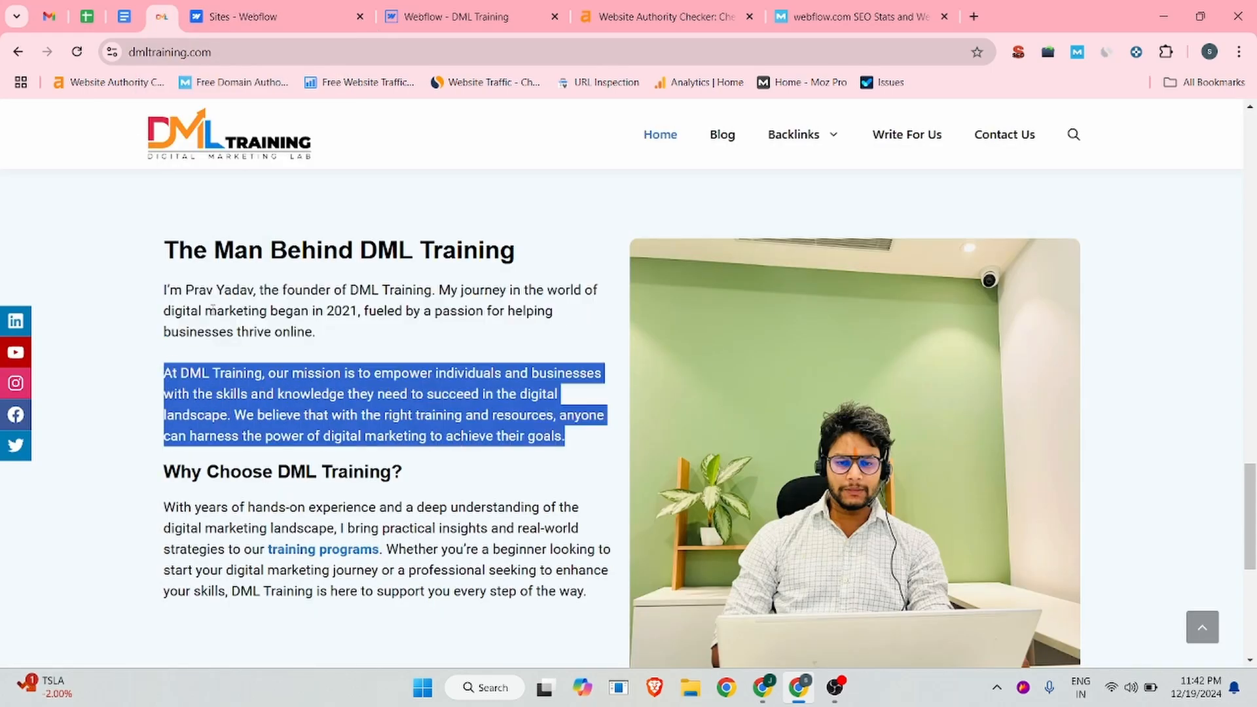
{"action": "left_click", "coordinate": [433, 16]}
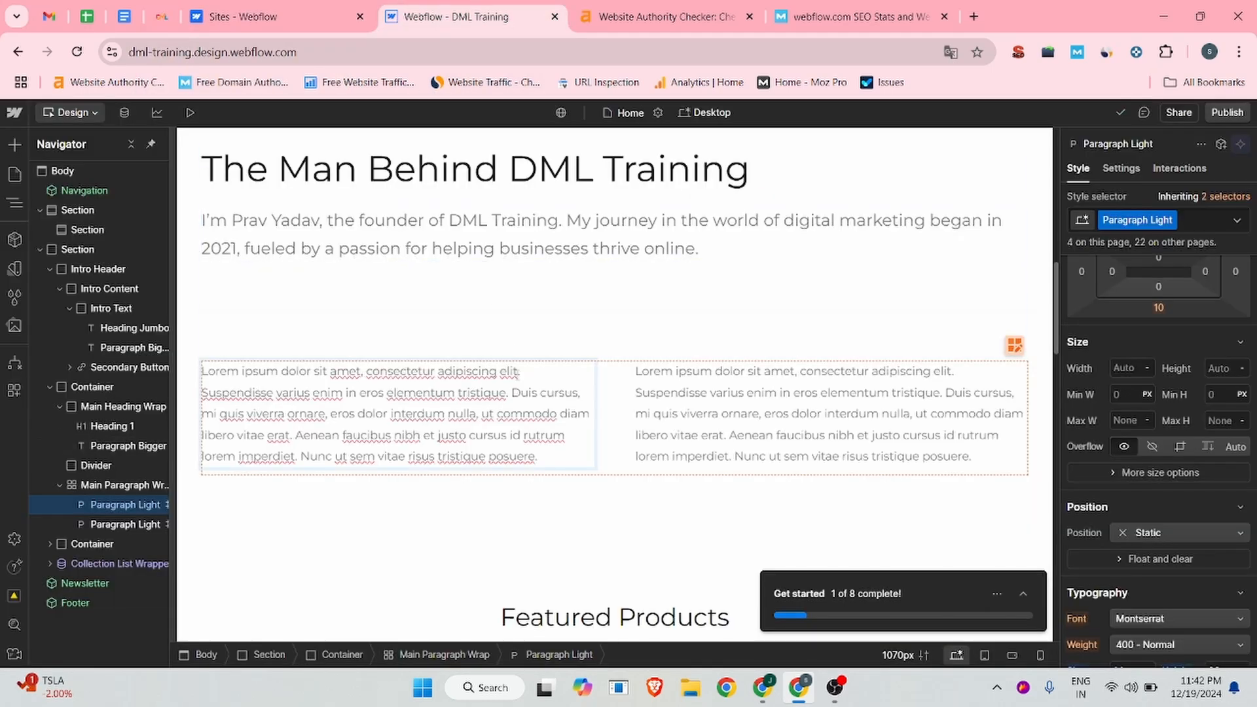
{"action": "triple_click", "coordinate": [452, 416]}
{"action": "key", "text": "ctrl+v"}
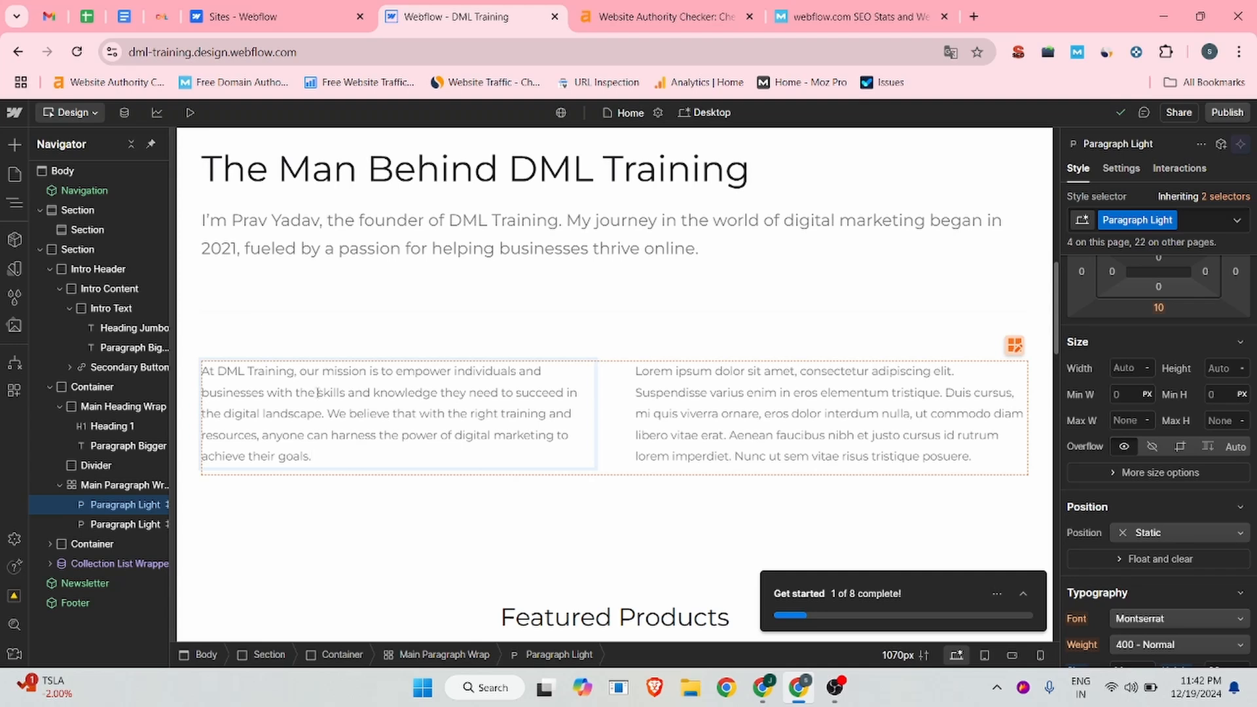
Step: Copy the dmltraining.com home page address and turn the words "DML Training" in the mission paragraph into a link
{"action": "left_click_drag", "start_coordinate": [218, 371], "coordinate": [296, 378]}
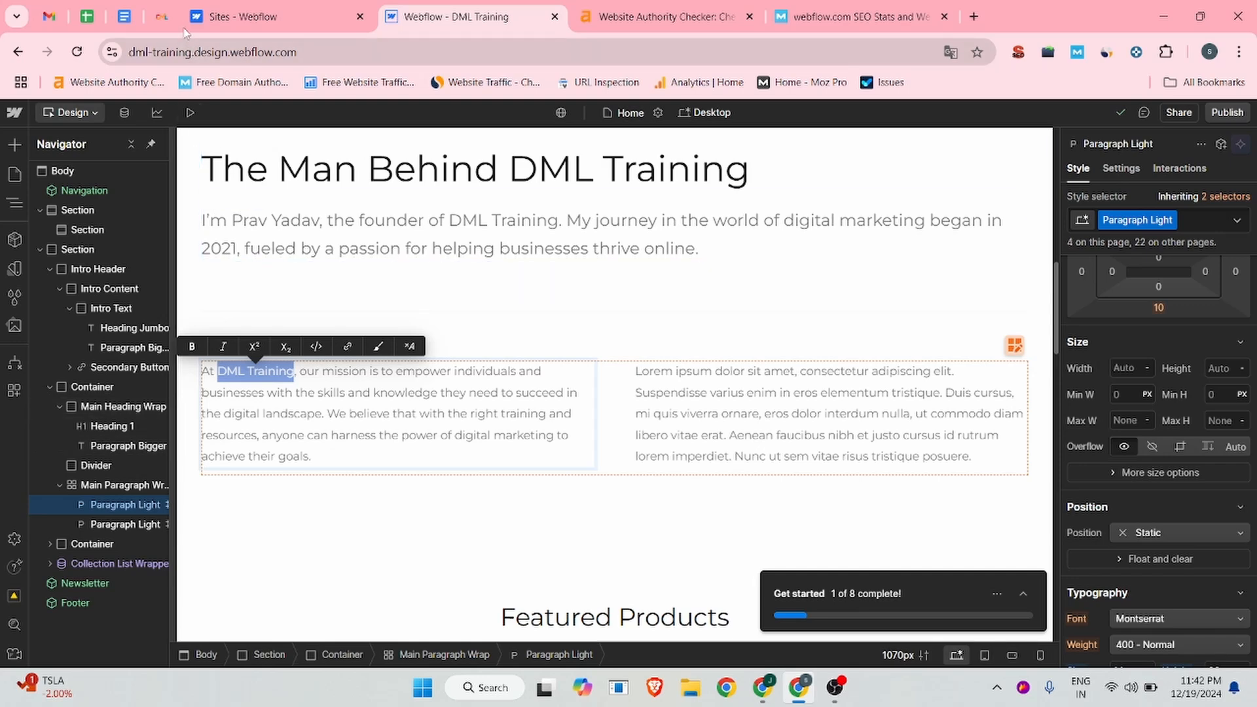
{"action": "left_click", "coordinate": [161, 16]}
{"action": "left_click", "coordinate": [215, 56]}
{"action": "key", "text": "ctrl+c"}
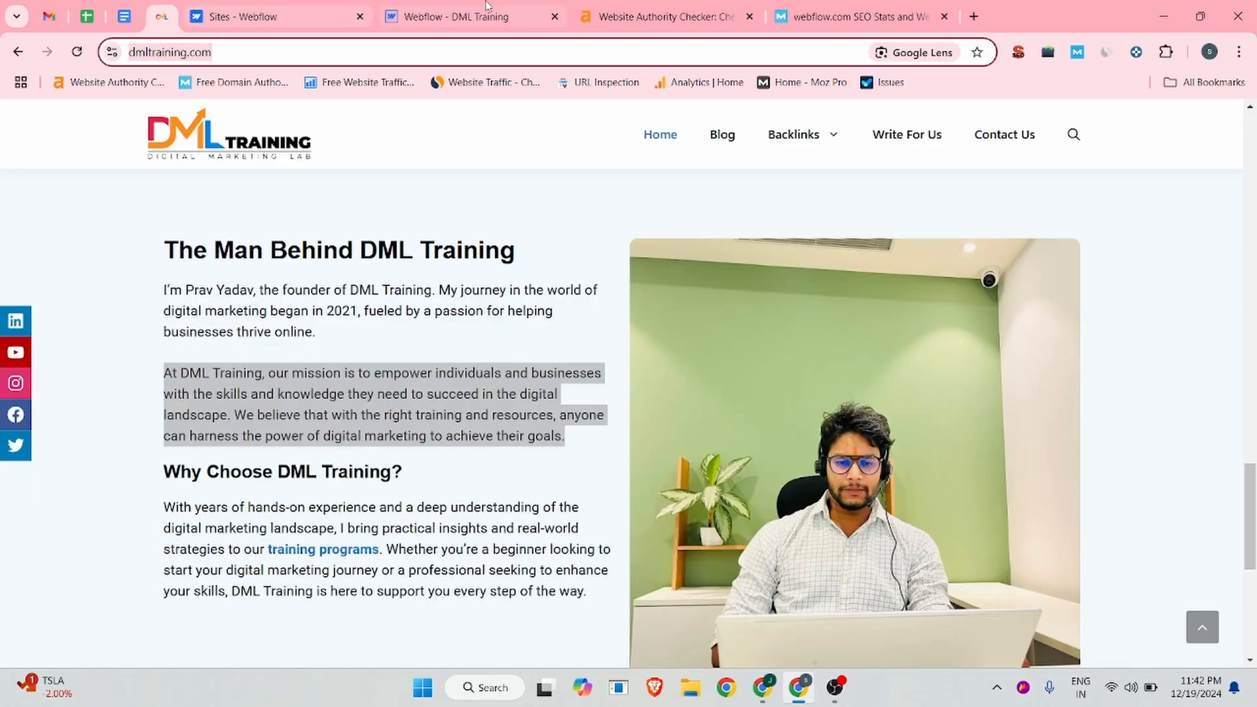
{"action": "left_click", "coordinate": [446, 17]}
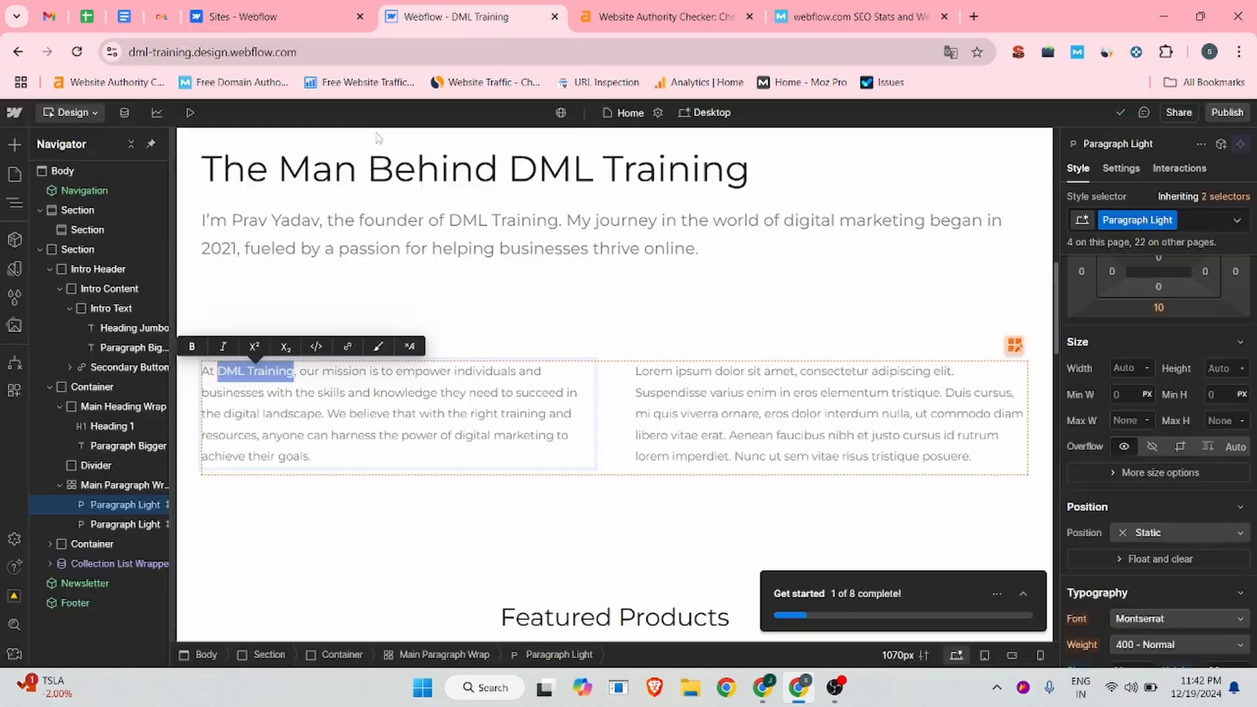
{"action": "left_click", "coordinate": [348, 347]}
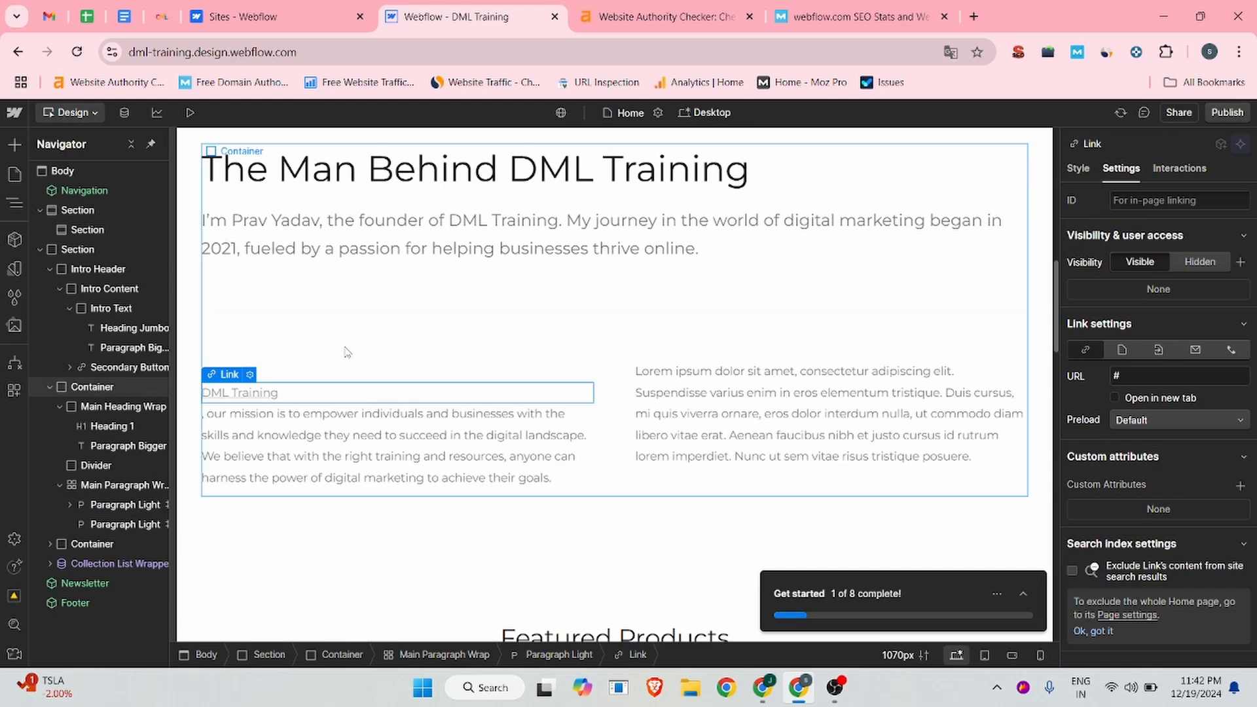
{"action": "left_click", "coordinate": [247, 399]}
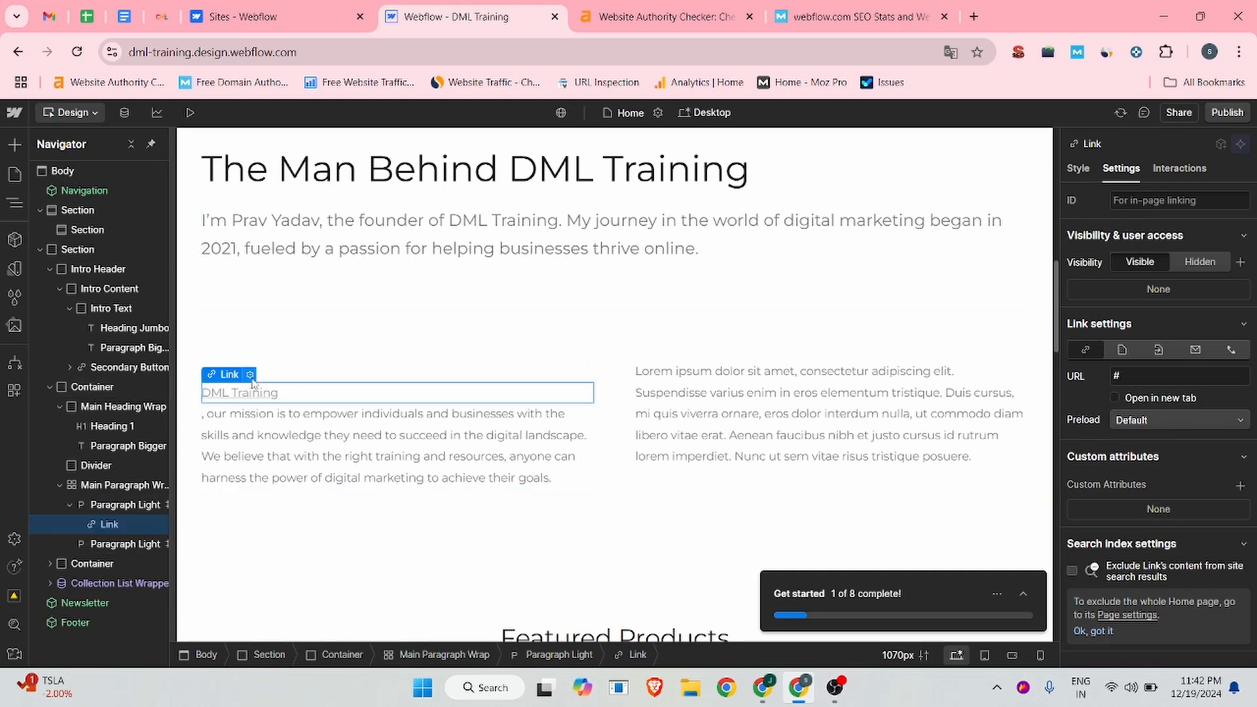
{"action": "left_click", "coordinate": [251, 377]}
{"action": "left_click", "coordinate": [252, 477]}
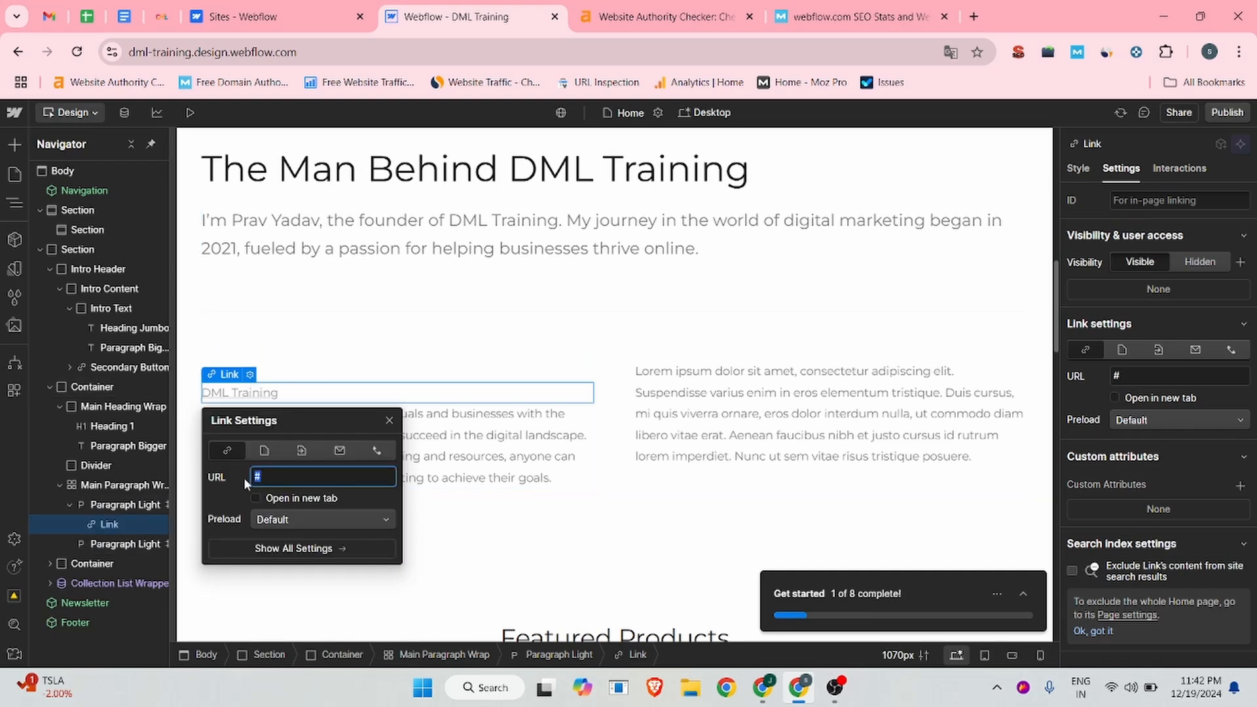
{"action": "key", "text": "ctrl+v"}
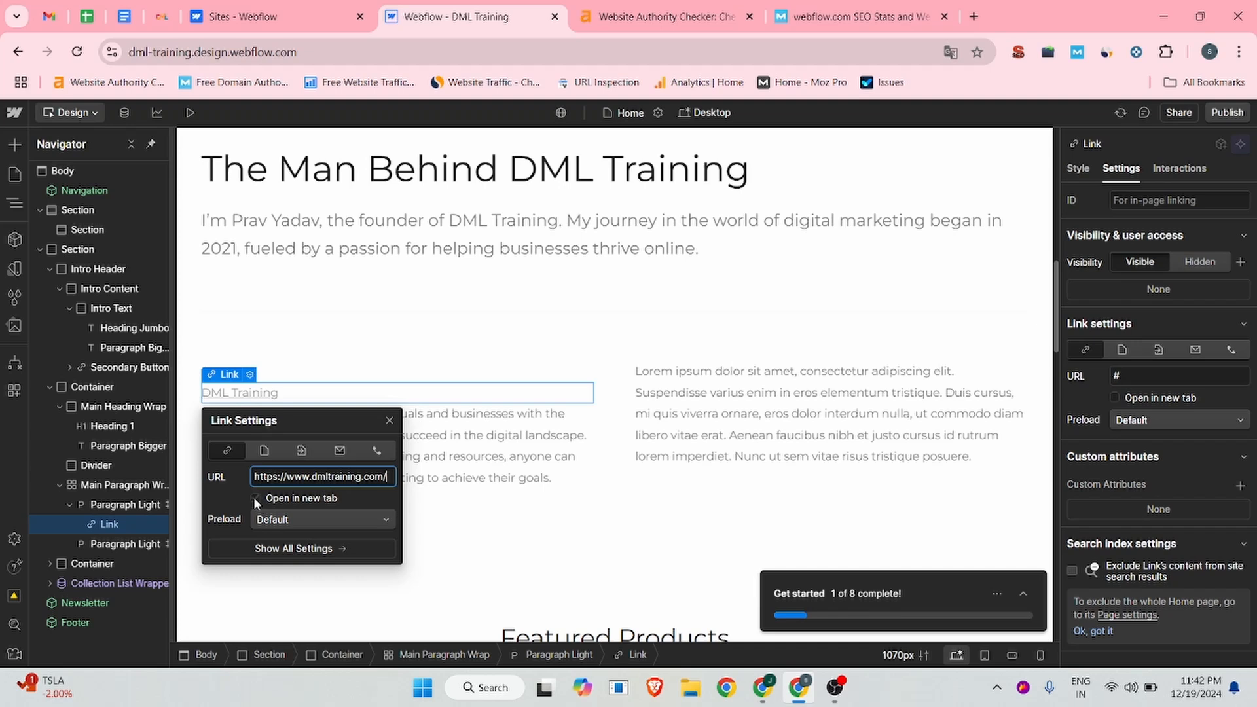
{"action": "left_click", "coordinate": [254, 497]}
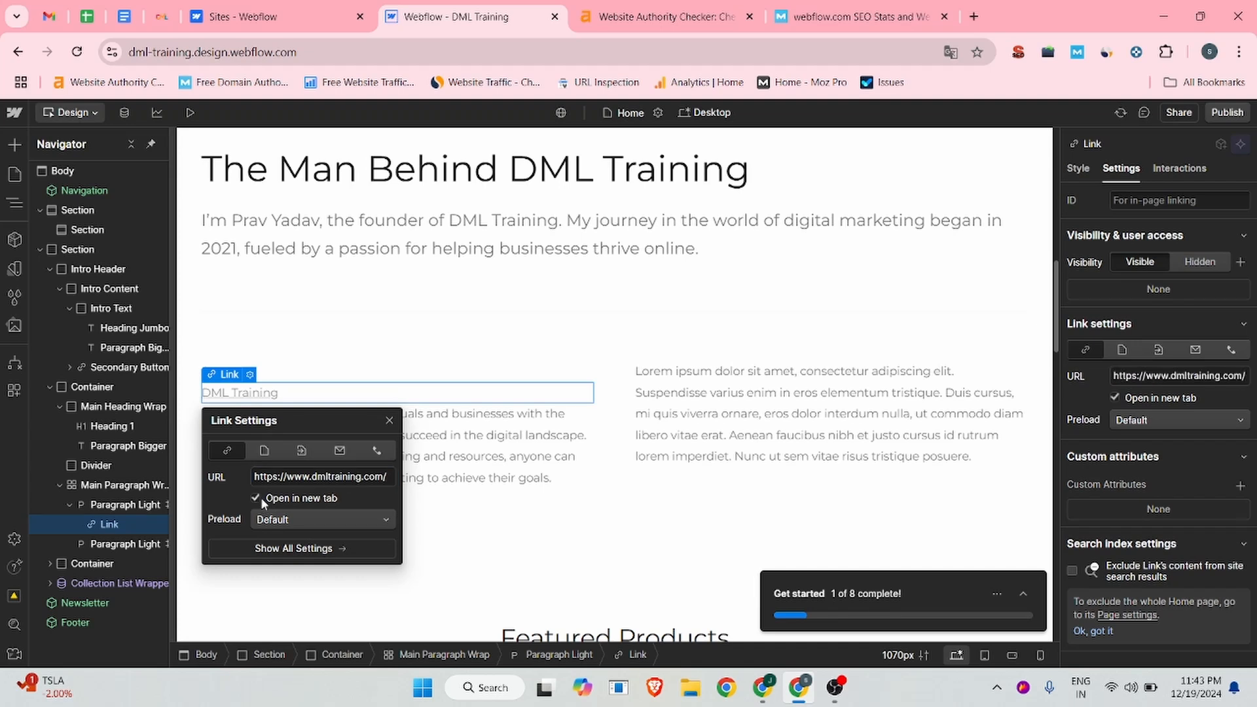
{"action": "left_click", "coordinate": [390, 422]}
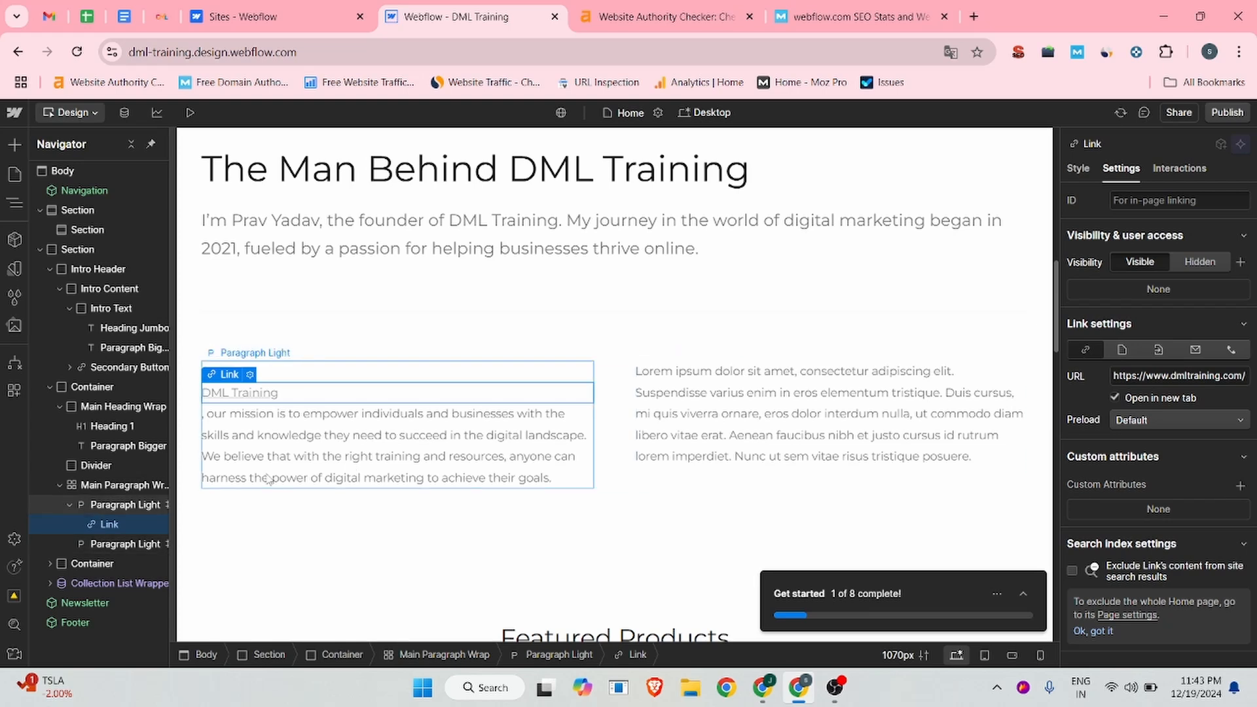
Step: Remove the comma and space before "our mission" following the DML Training link in the mission paragraph
{"action": "left_click", "coordinate": [206, 418]}
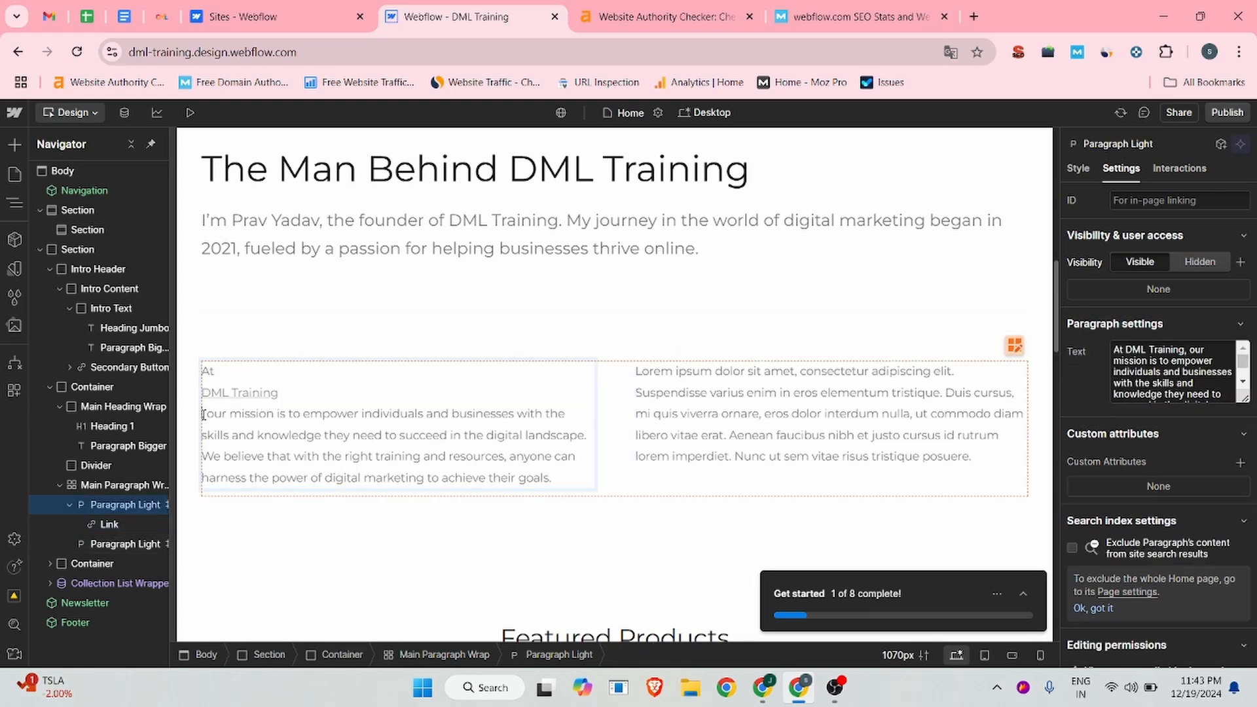
{"action": "key", "text": "BackSpace"}
{"action": "type", "text": "g"}
{"action": "key", "text": "Delete"}
{"action": "key", "text": "Delete"}
{"action": "key", "text": "Delete"}
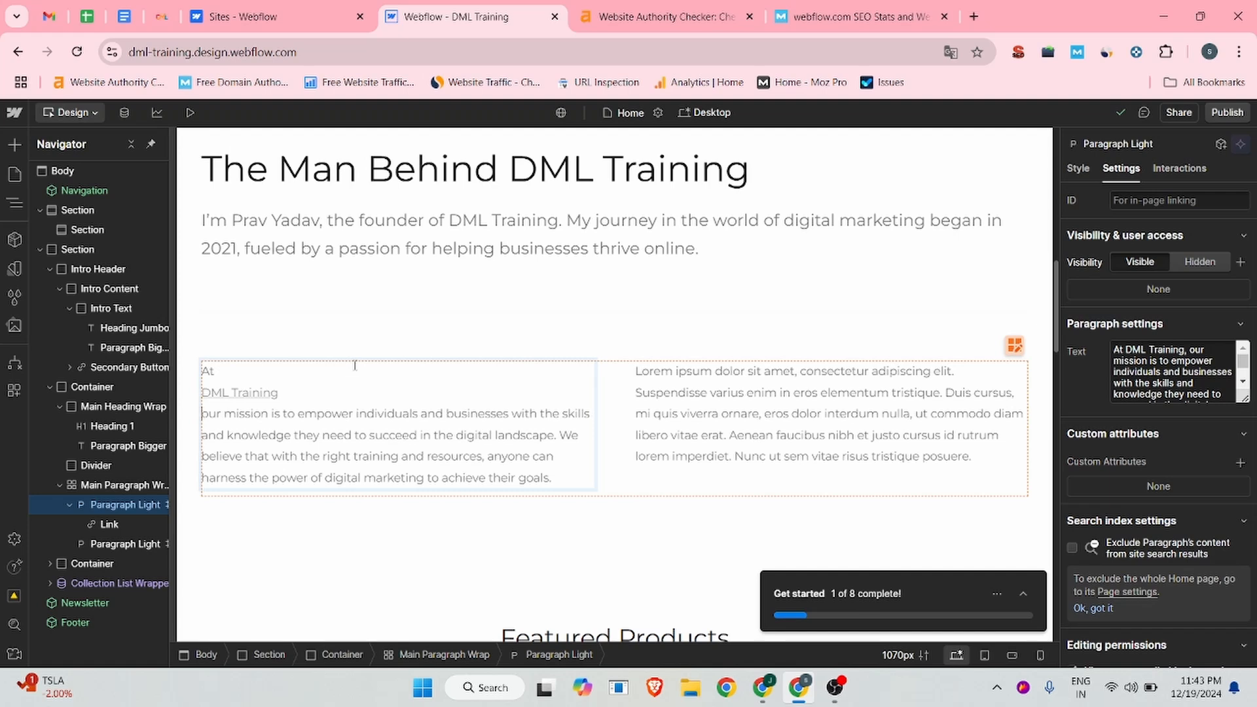
{"action": "key", "text": "BackSpace"}
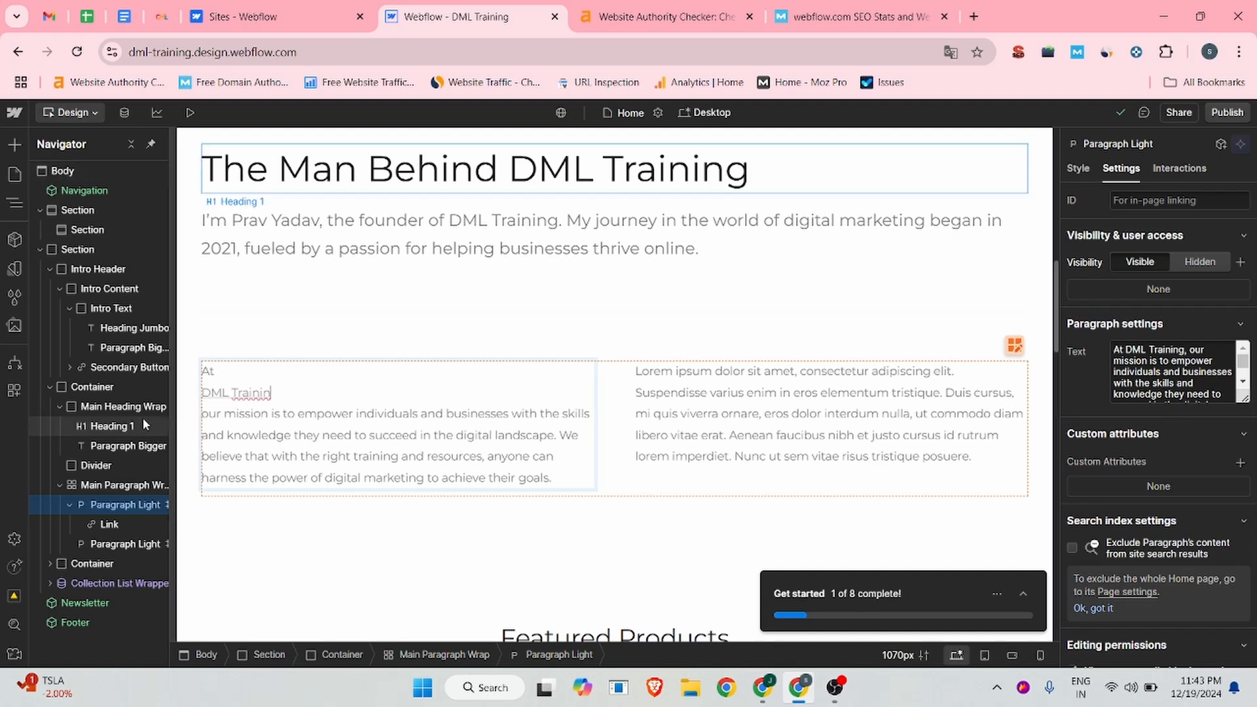
{"action": "left_click_drag", "start_coordinate": [215, 369], "coordinate": [210, 370]}
{"action": "left_click", "coordinate": [301, 370]}
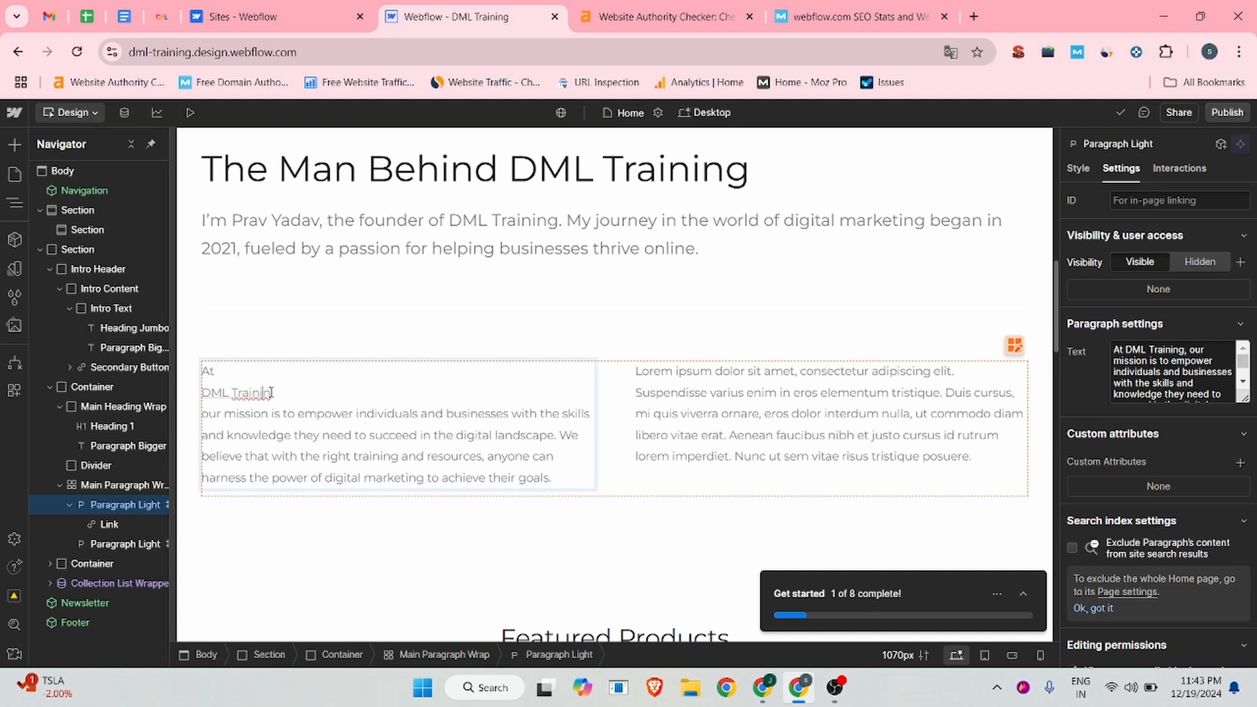
{"action": "type", "text": "g"}
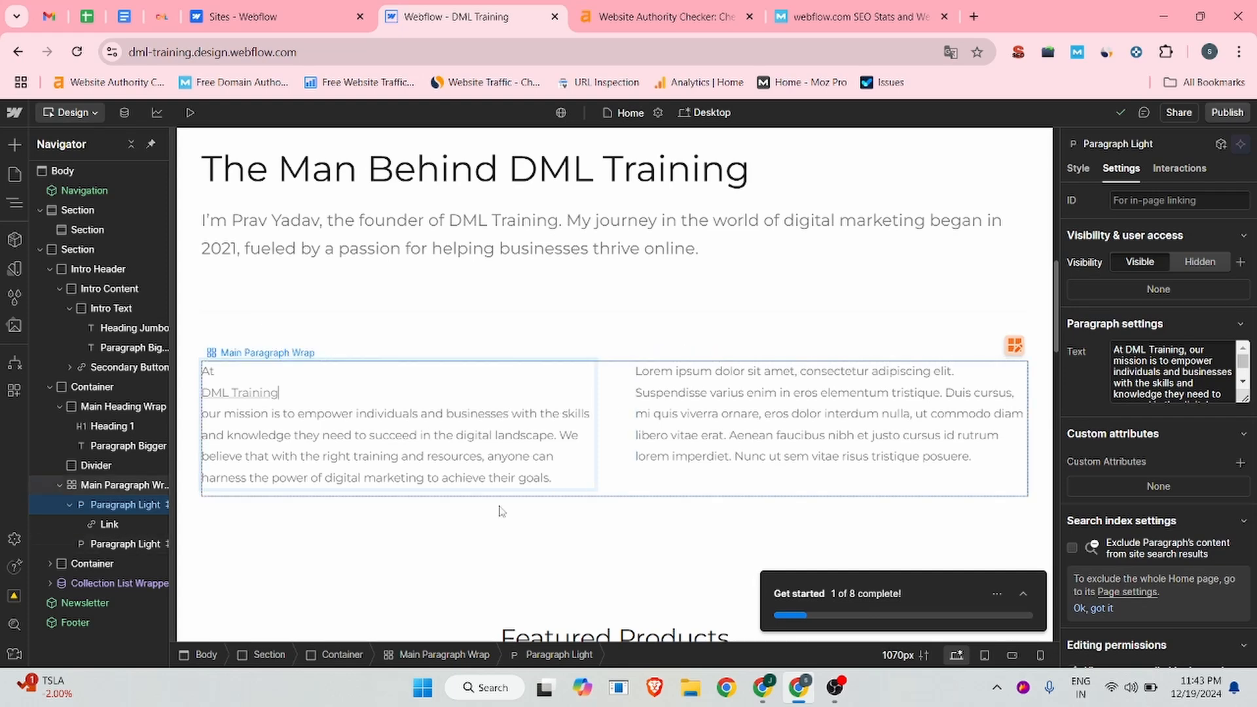
Step: Review the home page from the hero section through the Featured Products and newsletter sections
{"action": "scroll", "coordinate": [500, 501], "scroll_direction": "down", "scroll_amount": 5}
{"action": "scroll", "coordinate": [703, 426], "scroll_direction": "down", "scroll_amount": 3}
{"action": "scroll", "coordinate": [449, 460], "scroll_direction": "down", "scroll_amount": 3}
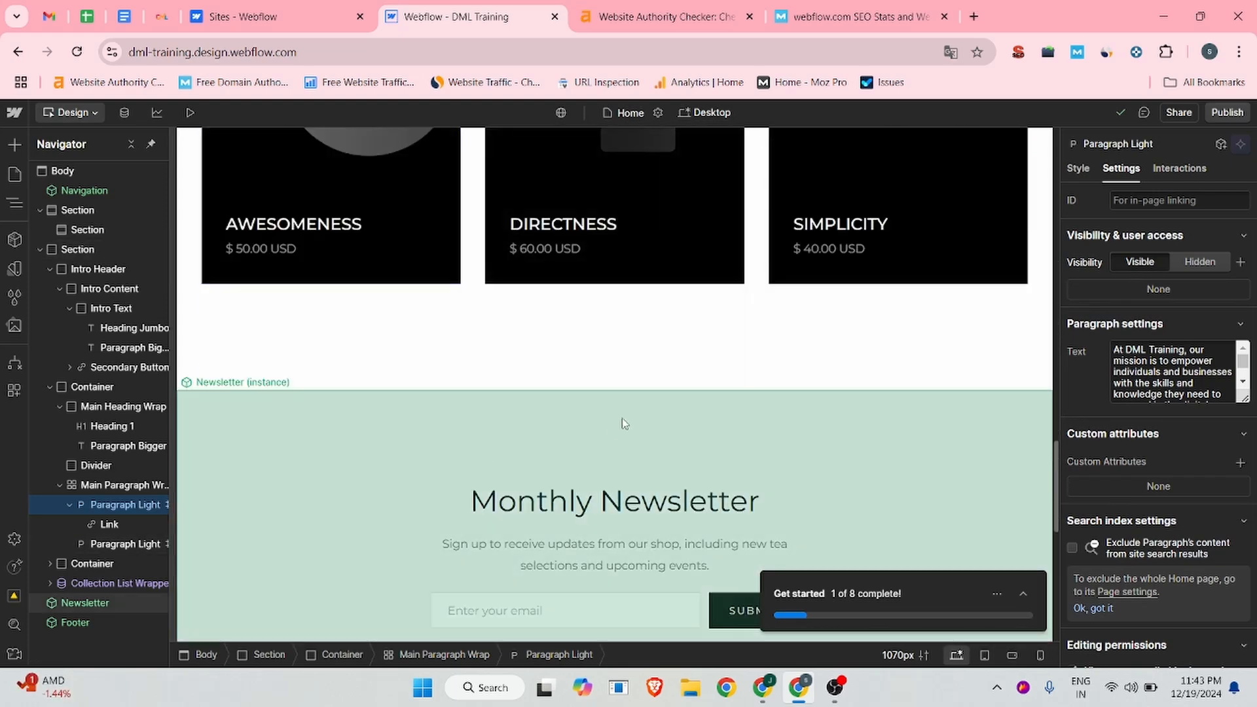
{"action": "scroll", "coordinate": [631, 411], "scroll_direction": "up", "scroll_amount": 8}
{"action": "scroll", "coordinate": [634, 417], "scroll_direction": "up", "scroll_amount": 6}
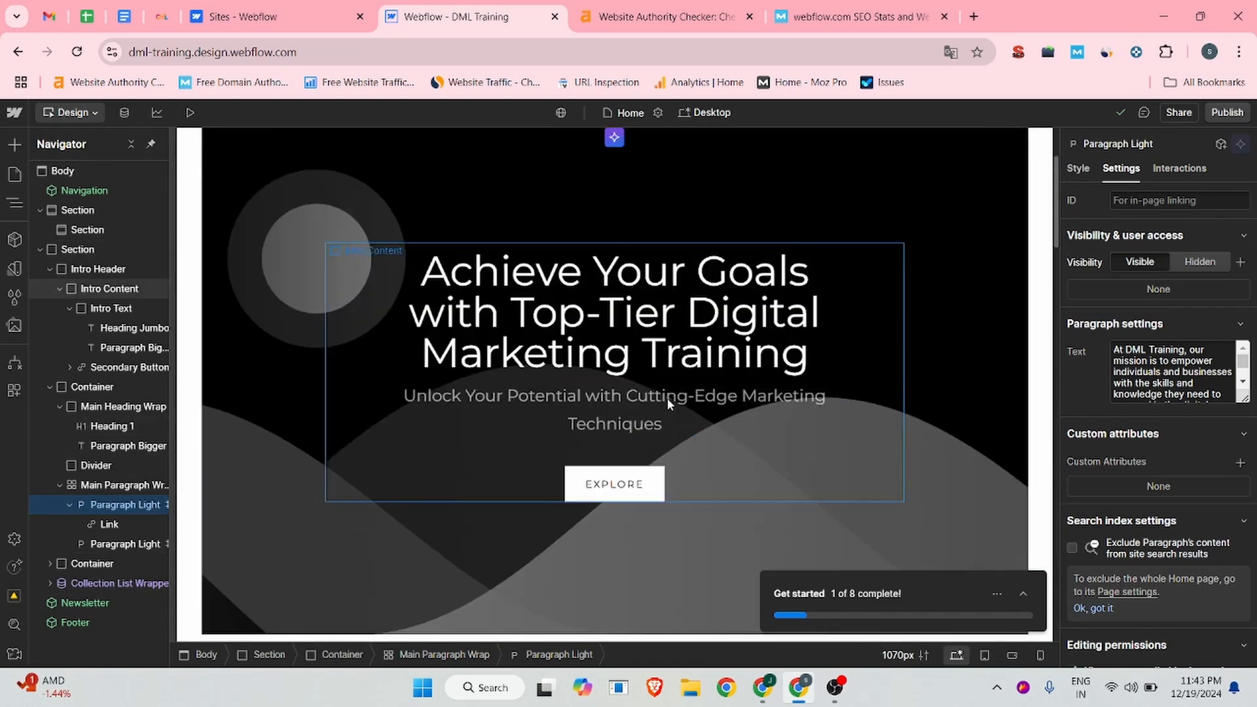
{"action": "scroll", "coordinate": [674, 413], "scroll_direction": "down", "scroll_amount": 6}
{"action": "scroll", "coordinate": [677, 413], "scroll_direction": "down", "scroll_amount": 5}
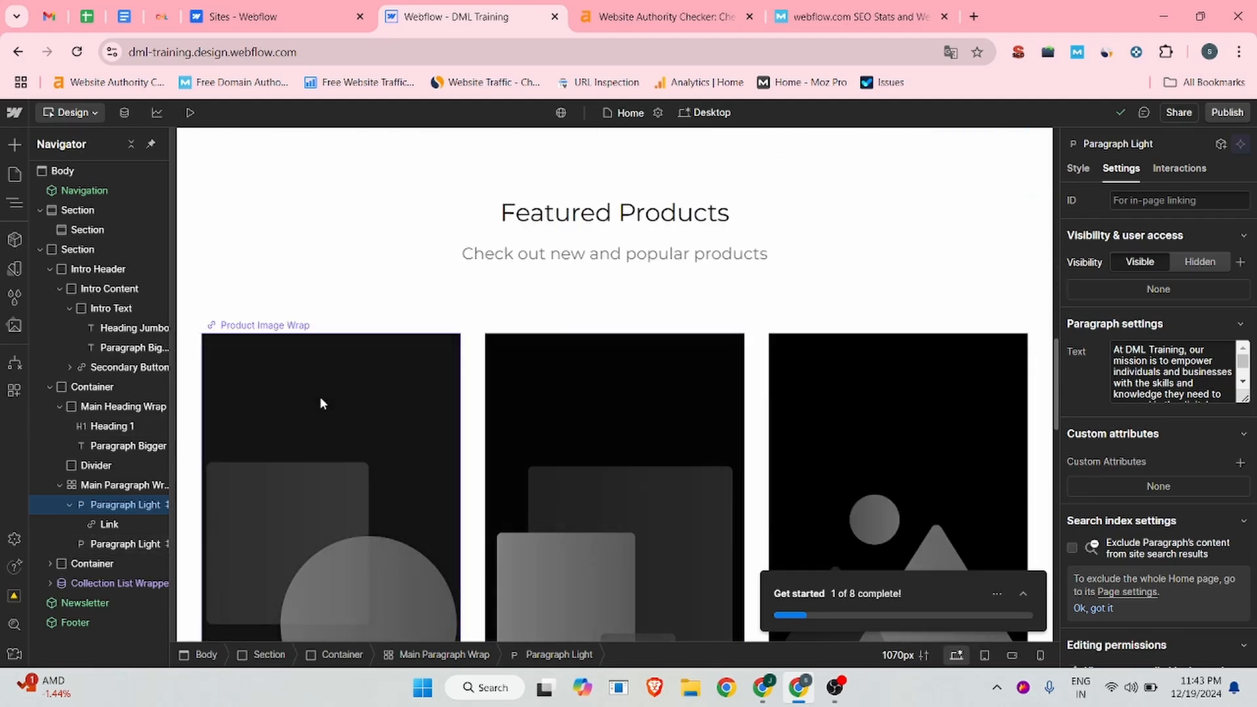
{"action": "scroll", "coordinate": [651, 374], "scroll_direction": "down", "scroll_amount": 4}
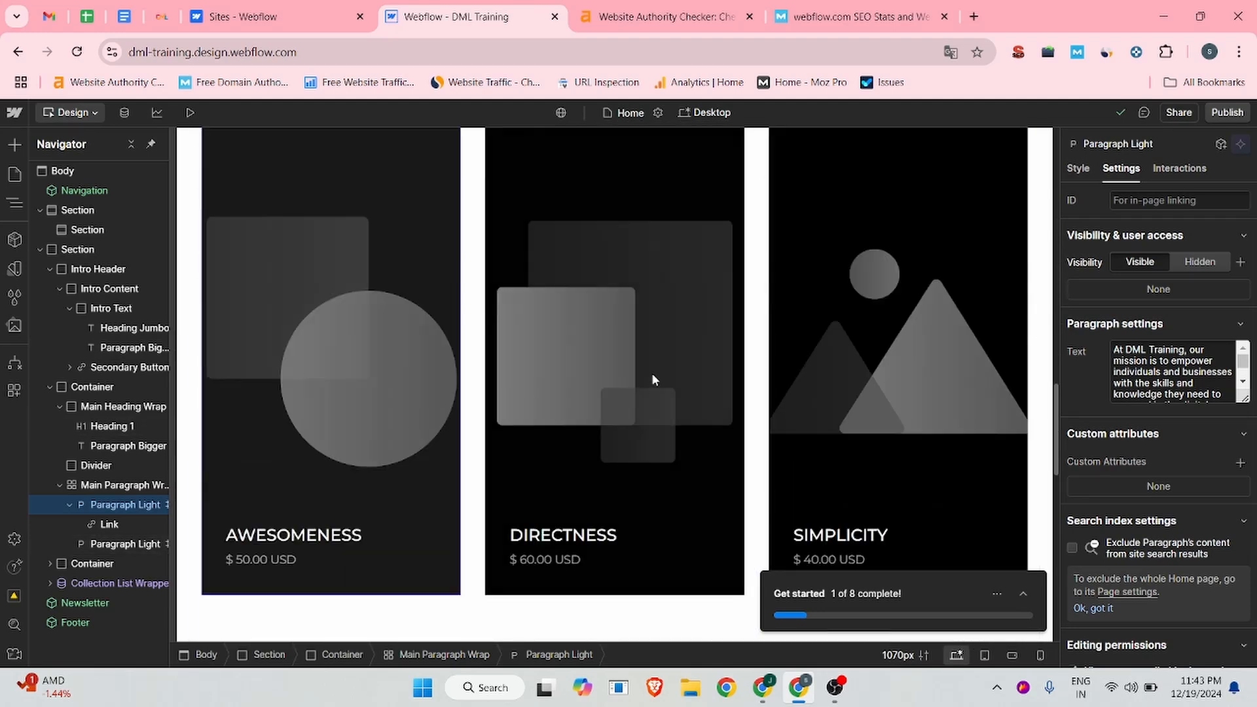
Step: Inspect the first featured product's image block, then check the newsletter, footer and intro text sections
{"action": "scroll", "coordinate": [342, 345], "scroll_direction": "up", "scroll_amount": 3}
{"action": "left_click", "coordinate": [342, 342]}
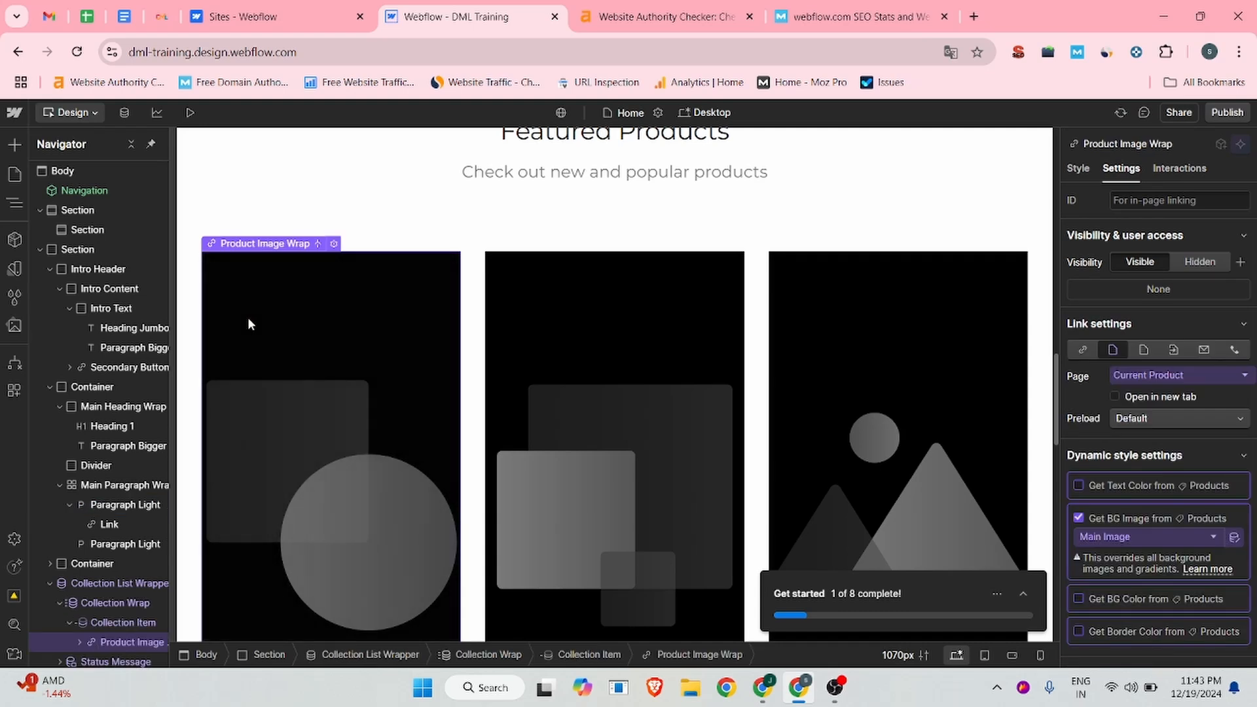
{"action": "scroll", "coordinate": [284, 470], "scroll_direction": "down", "scroll_amount": 3}
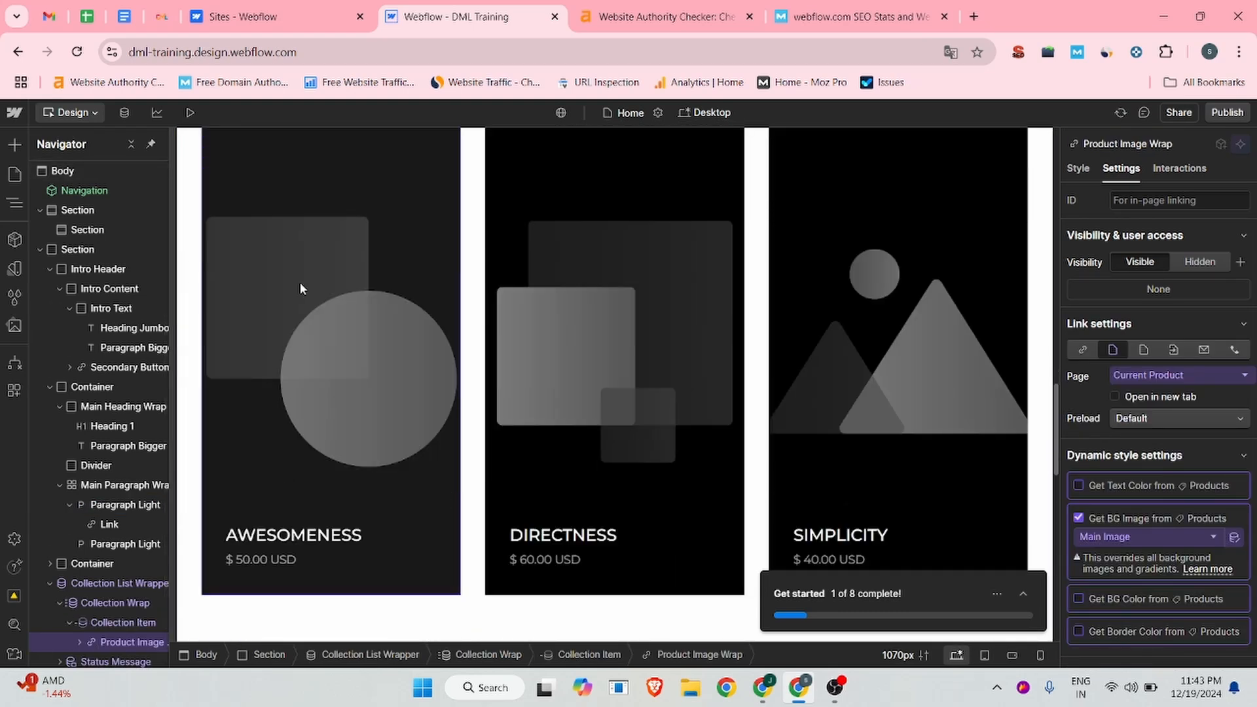
{"action": "right_click", "coordinate": [300, 260]}
{"action": "left_click", "coordinate": [246, 329]}
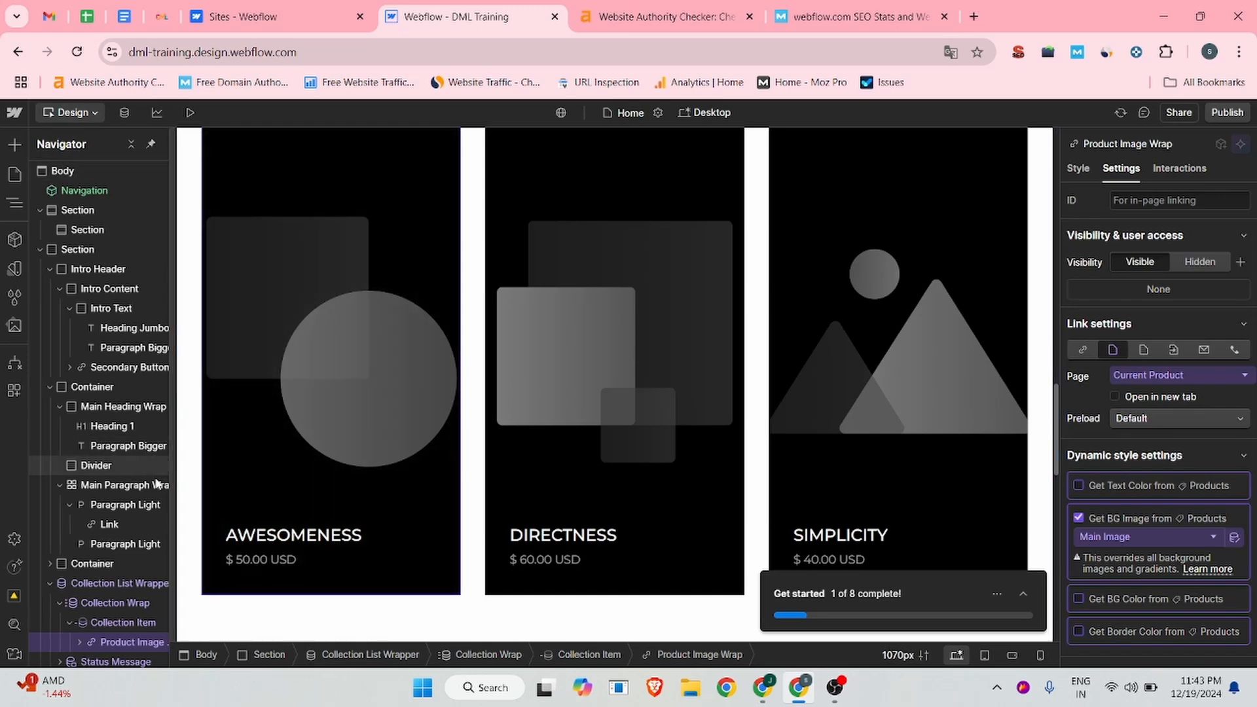
{"action": "scroll", "coordinate": [157, 483], "scroll_direction": "down", "scroll_amount": 1}
{"action": "scroll", "coordinate": [323, 500], "scroll_direction": "down", "scroll_amount": 10}
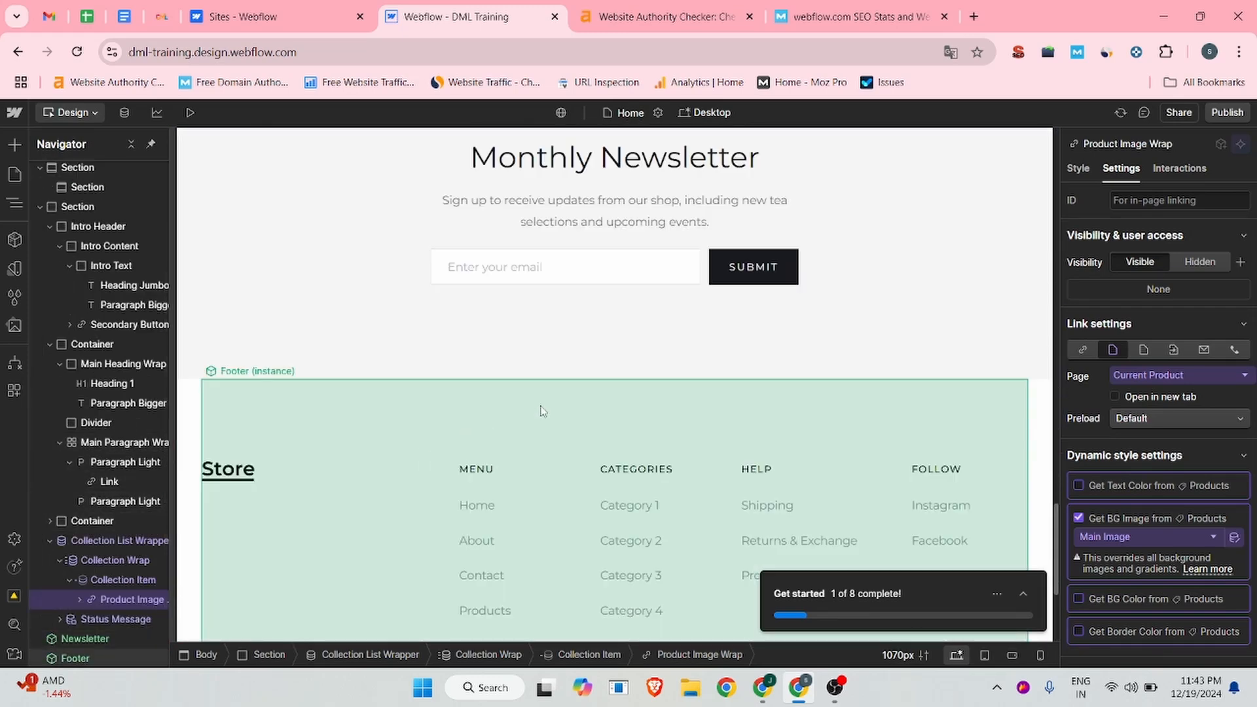
{"action": "scroll", "coordinate": [542, 411], "scroll_direction": "down", "scroll_amount": 3}
{"action": "scroll", "coordinate": [542, 411], "scroll_direction": "up", "scroll_amount": 12}
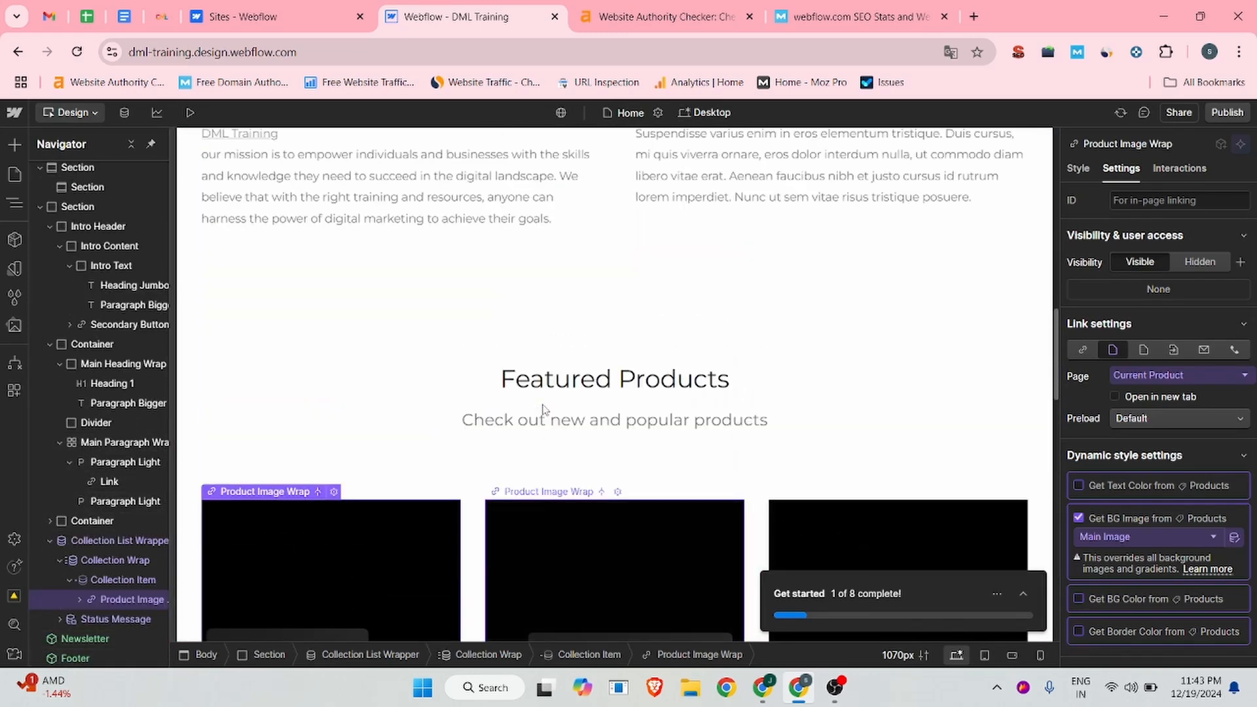
{"action": "scroll", "coordinate": [542, 412], "scroll_direction": "up", "scroll_amount": 3}
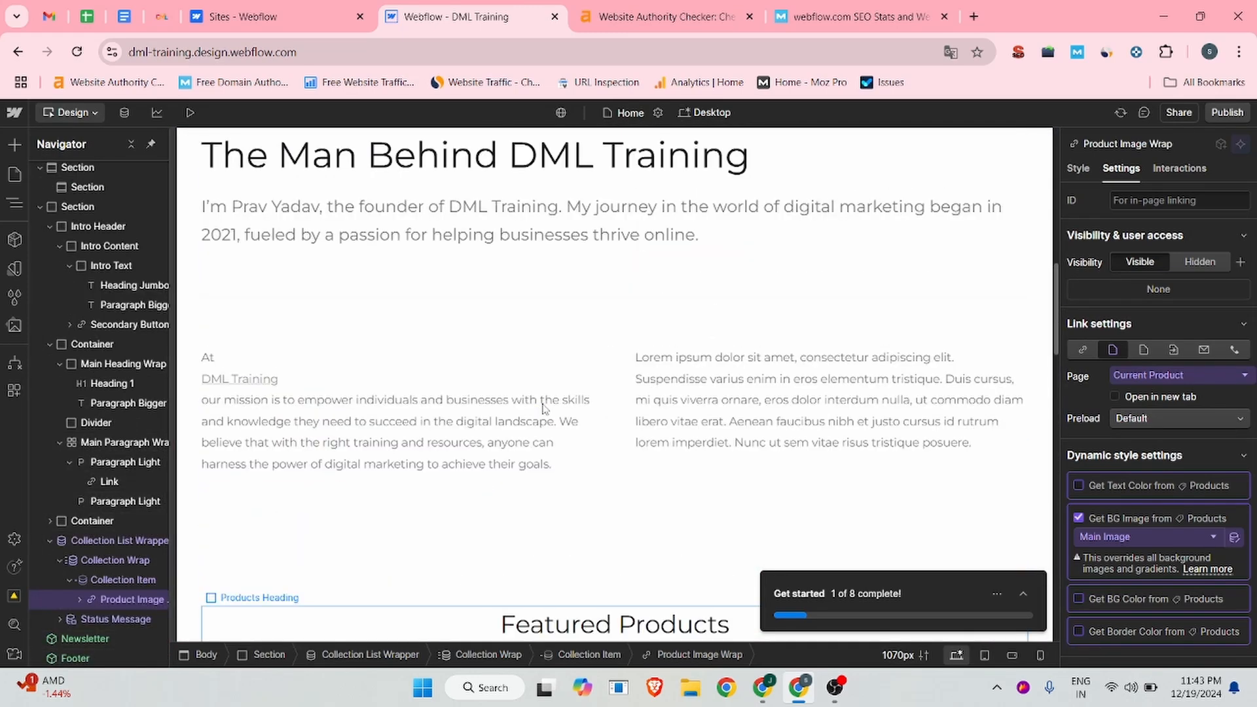
Step: Add an Image element to the paragraph grid beneath the mission paragraph
{"action": "left_click", "coordinate": [15, 144]}
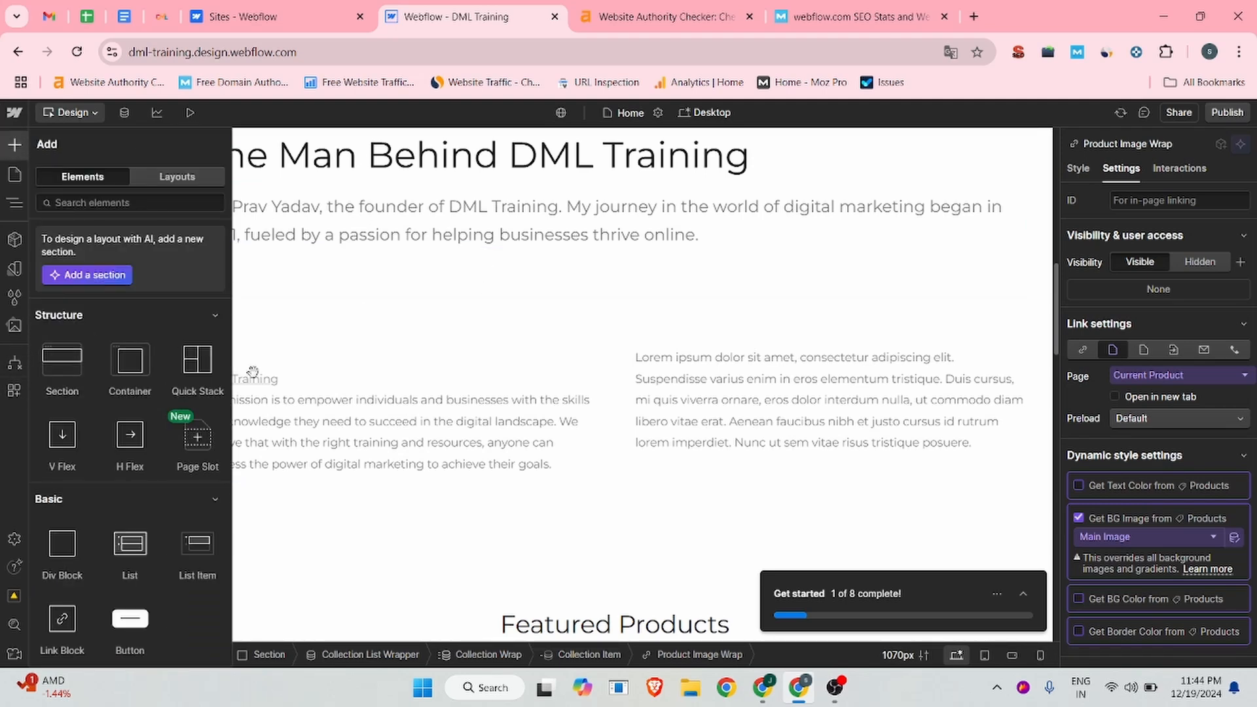
{"action": "scroll", "coordinate": [131, 445], "scroll_direction": "down", "scroll_amount": 4}
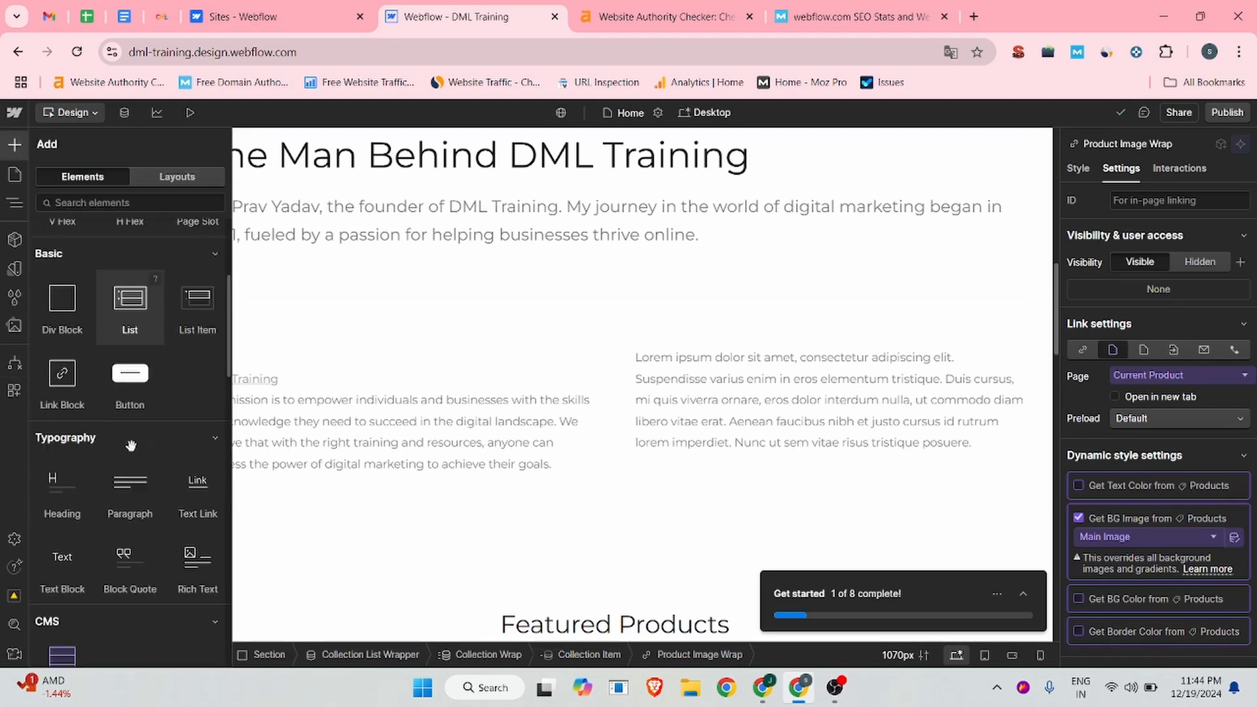
{"action": "scroll", "coordinate": [131, 452], "scroll_direction": "down", "scroll_amount": 8}
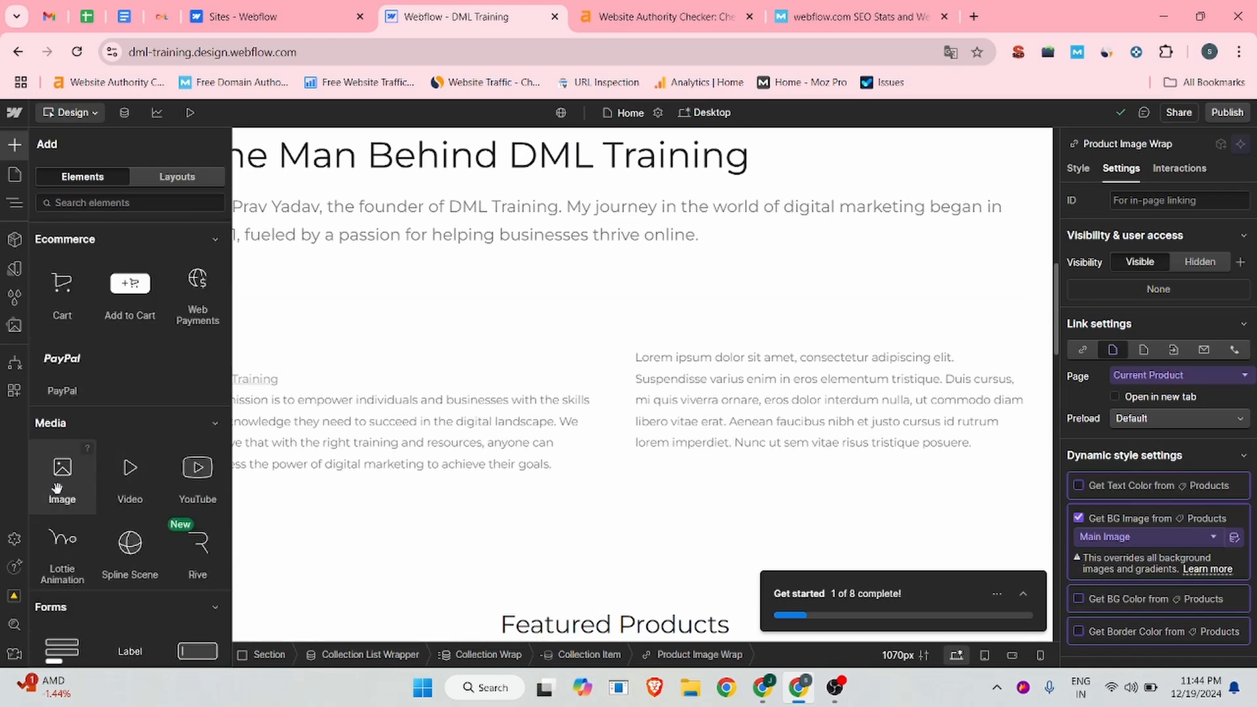
{"action": "left_click_drag", "start_coordinate": [66, 486], "coordinate": [320, 460]}
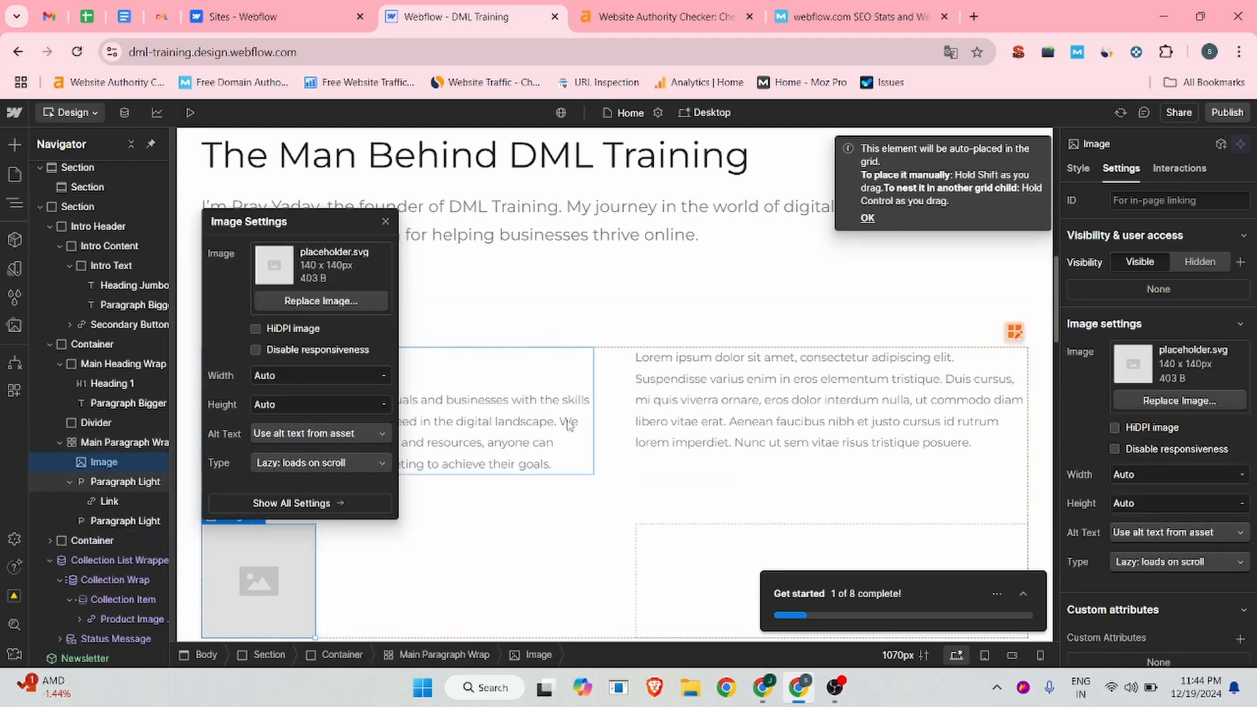
Step: Start replacing the placeholder image and upload the PNG file "Copy of Add a heading" from Downloads to the site's assets
{"action": "scroll", "coordinate": [343, 326], "scroll_direction": "down", "scroll_amount": 3}
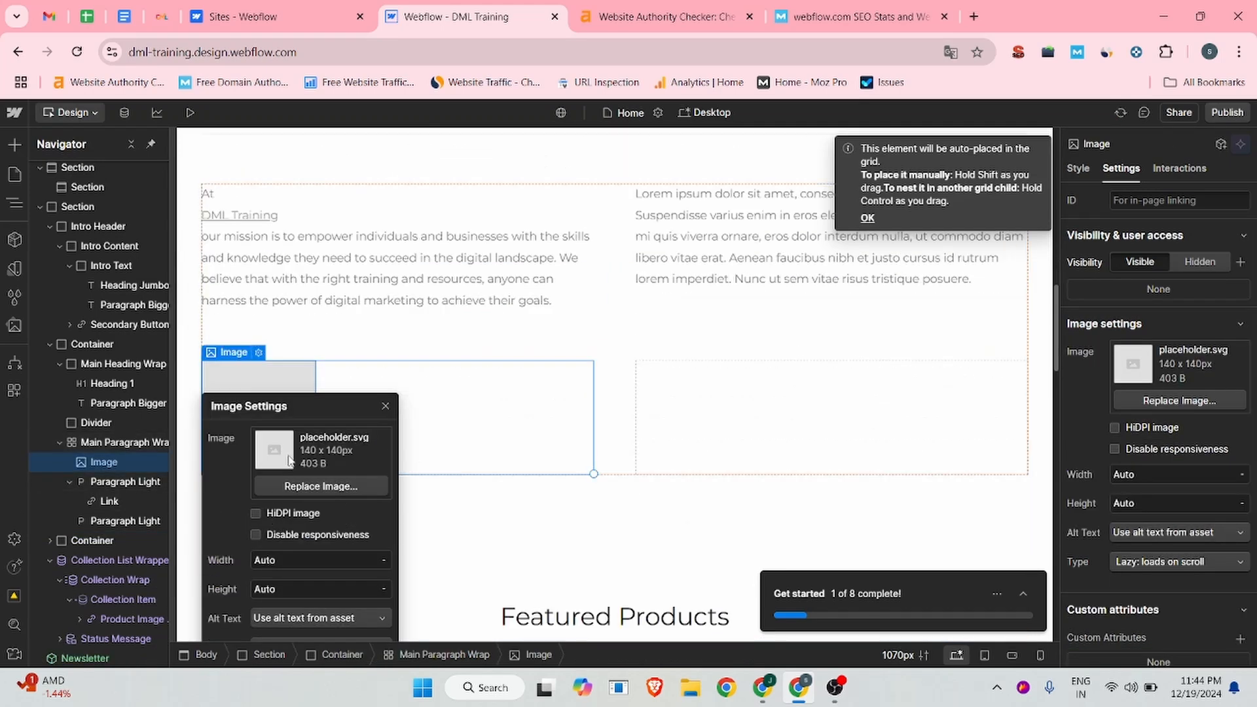
{"action": "left_click", "coordinate": [282, 377]}
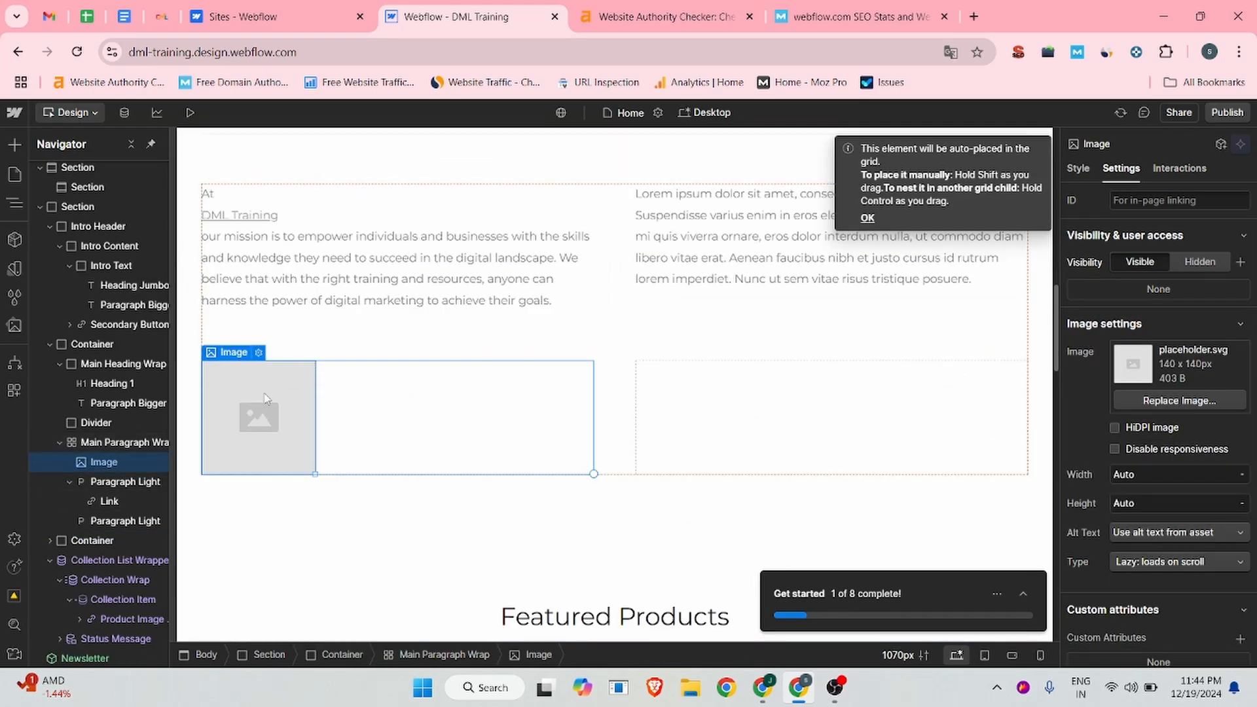
{"action": "left_click", "coordinate": [259, 353]}
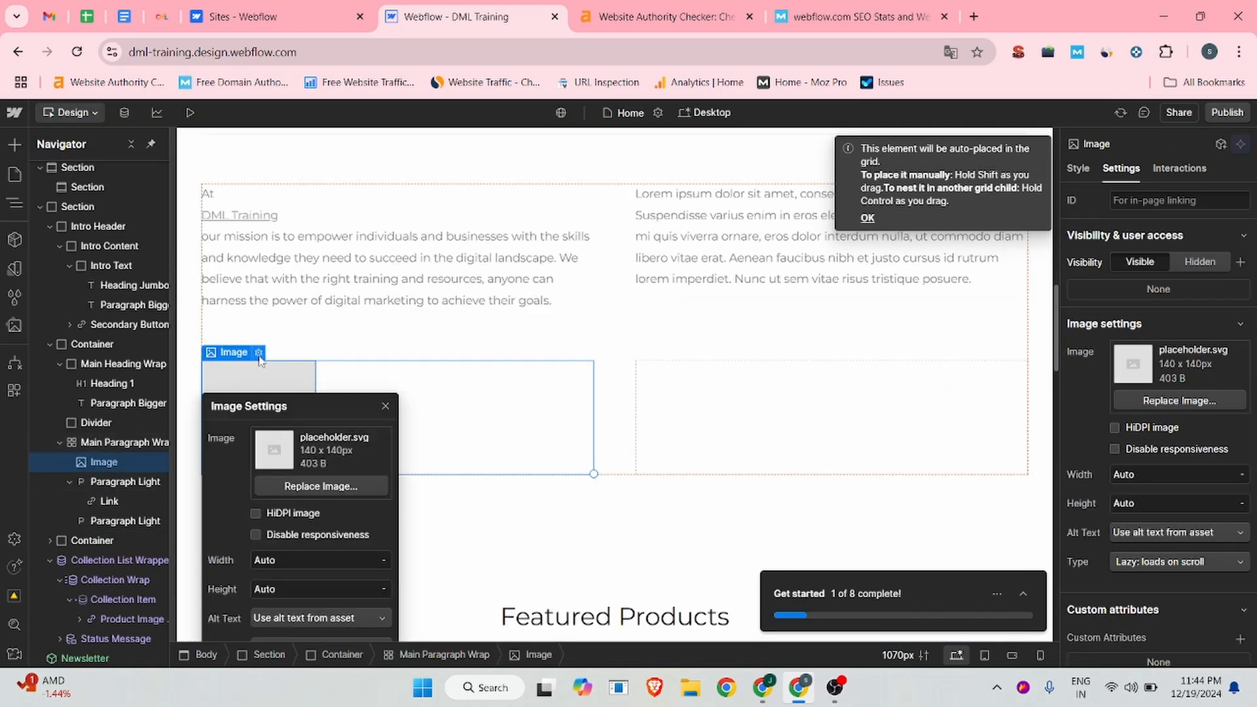
{"action": "left_click", "coordinate": [307, 488]}
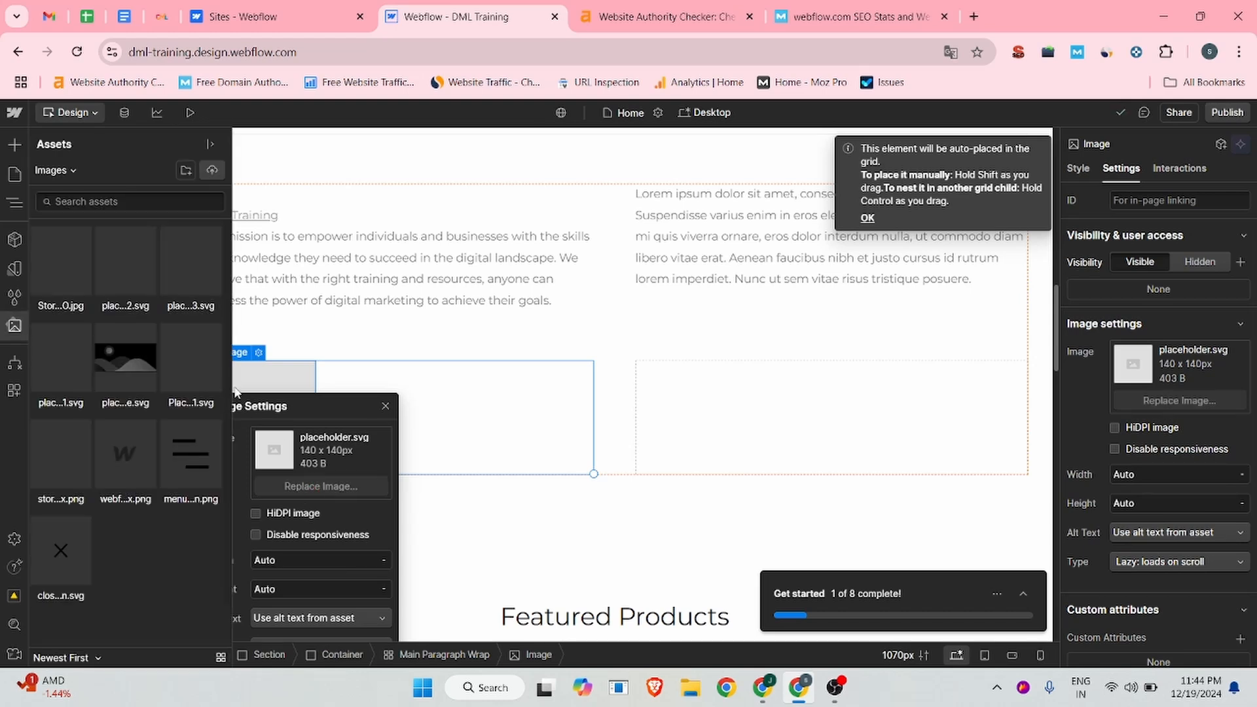
{"action": "left_click", "coordinate": [212, 171]}
{"action": "left_click", "coordinate": [216, 139]}
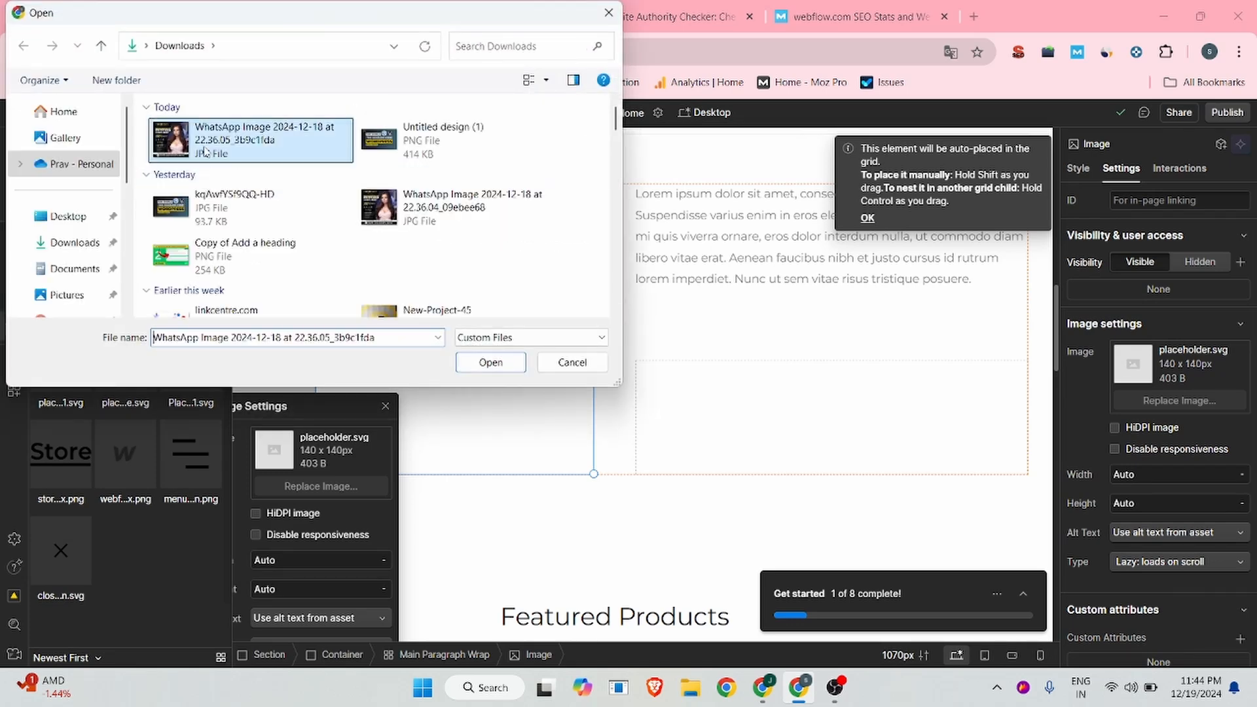
{"action": "left_click", "coordinate": [207, 256]}
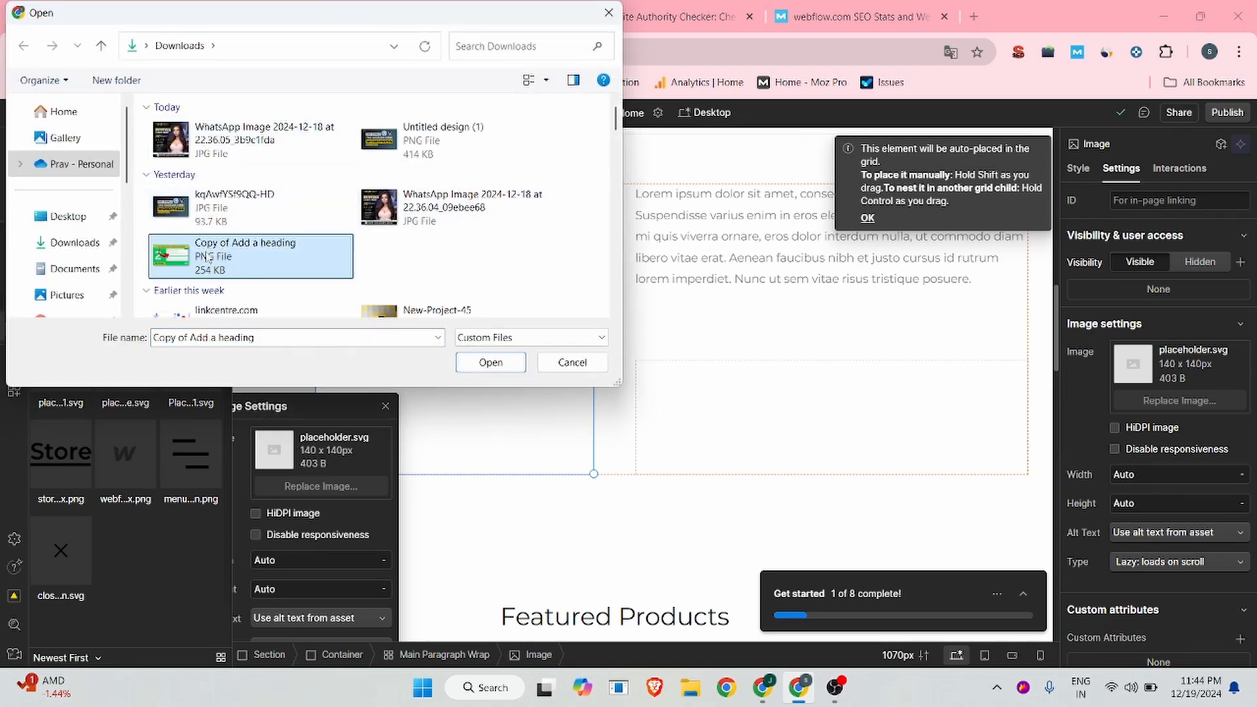
{"action": "left_click", "coordinate": [491, 362]}
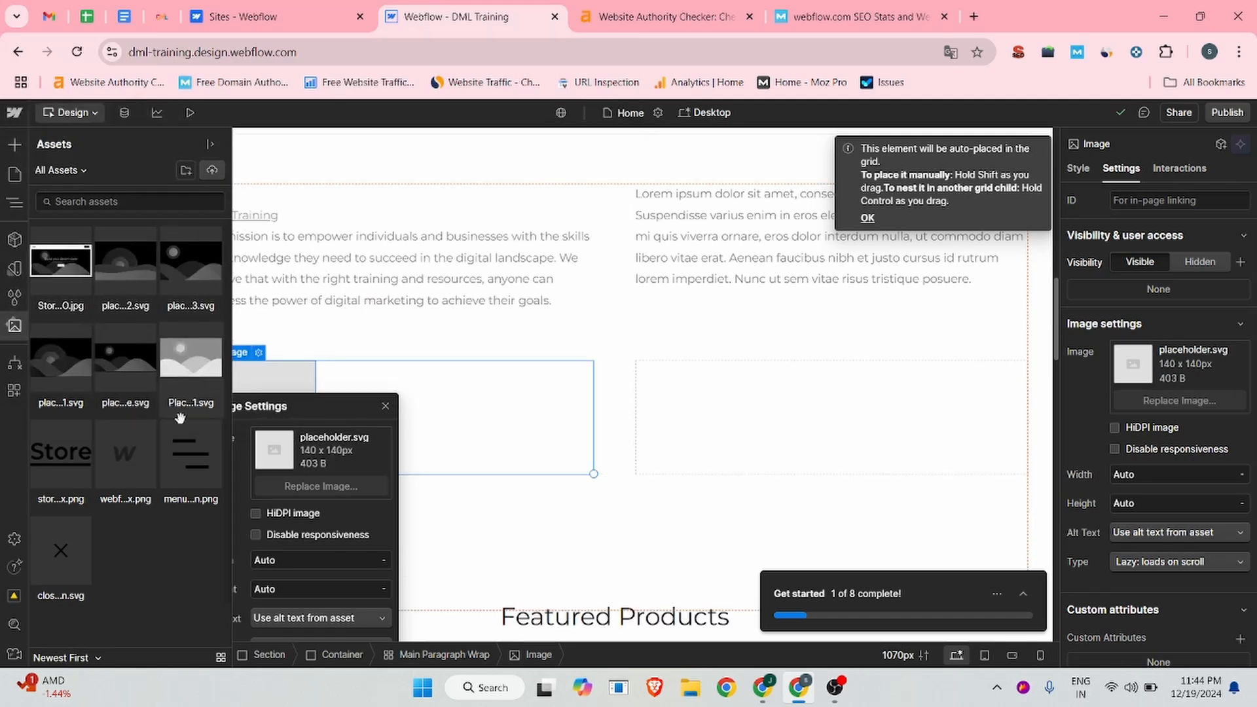
Step: Replace the placeholder beneath the mission paragraph with the uploaded PNG "Copy of Add a heading" from the site's assets
{"action": "left_click", "coordinate": [190, 262]}
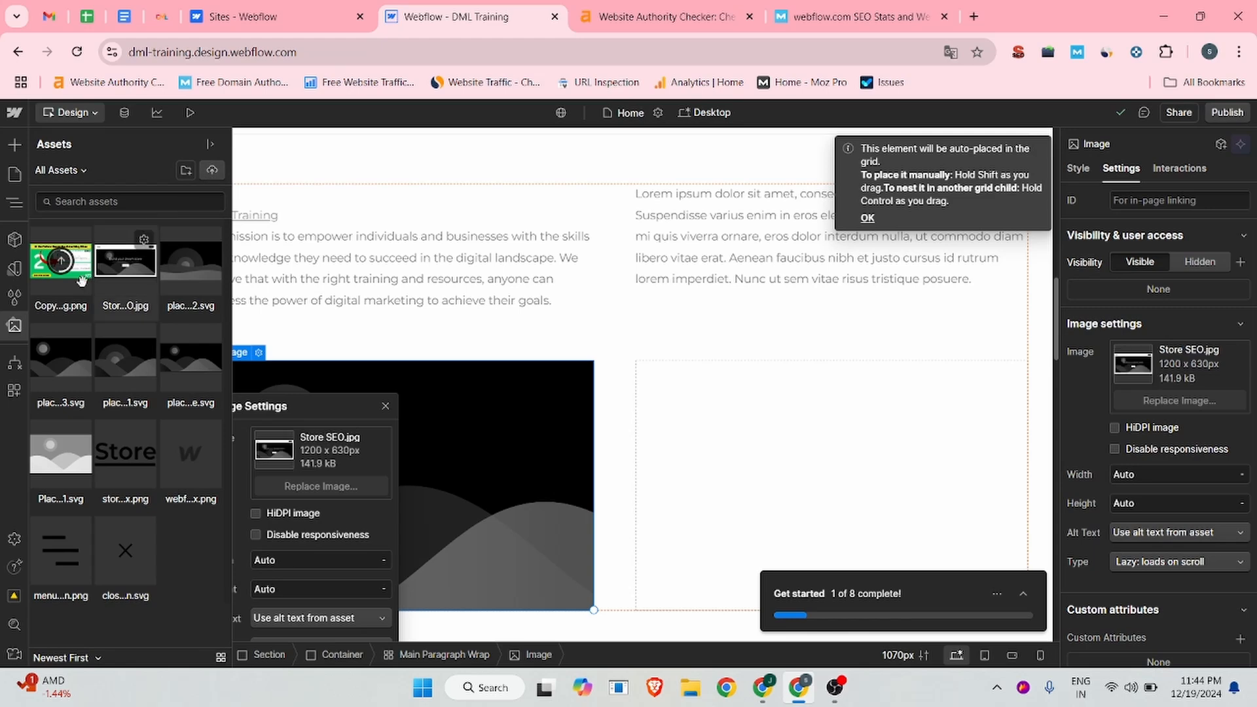
{"action": "left_click", "coordinate": [44, 269]}
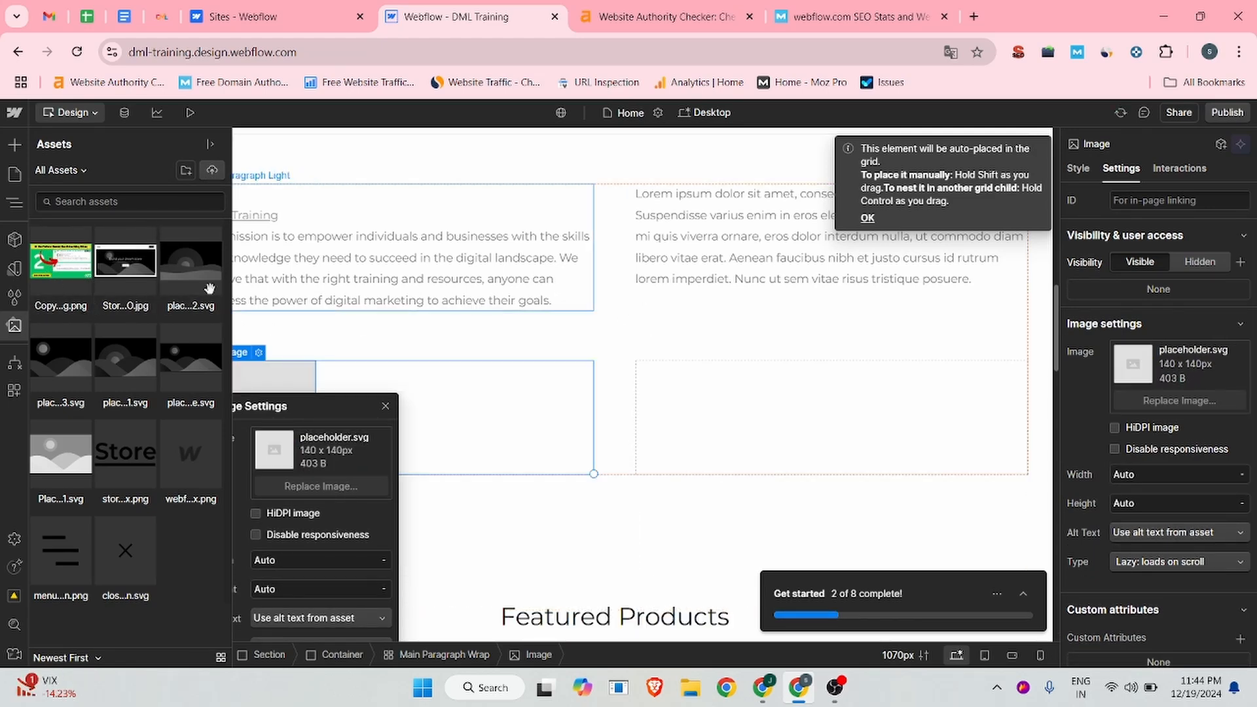
{"action": "left_click", "coordinate": [66, 269]}
{"action": "left_click", "coordinate": [452, 254]}
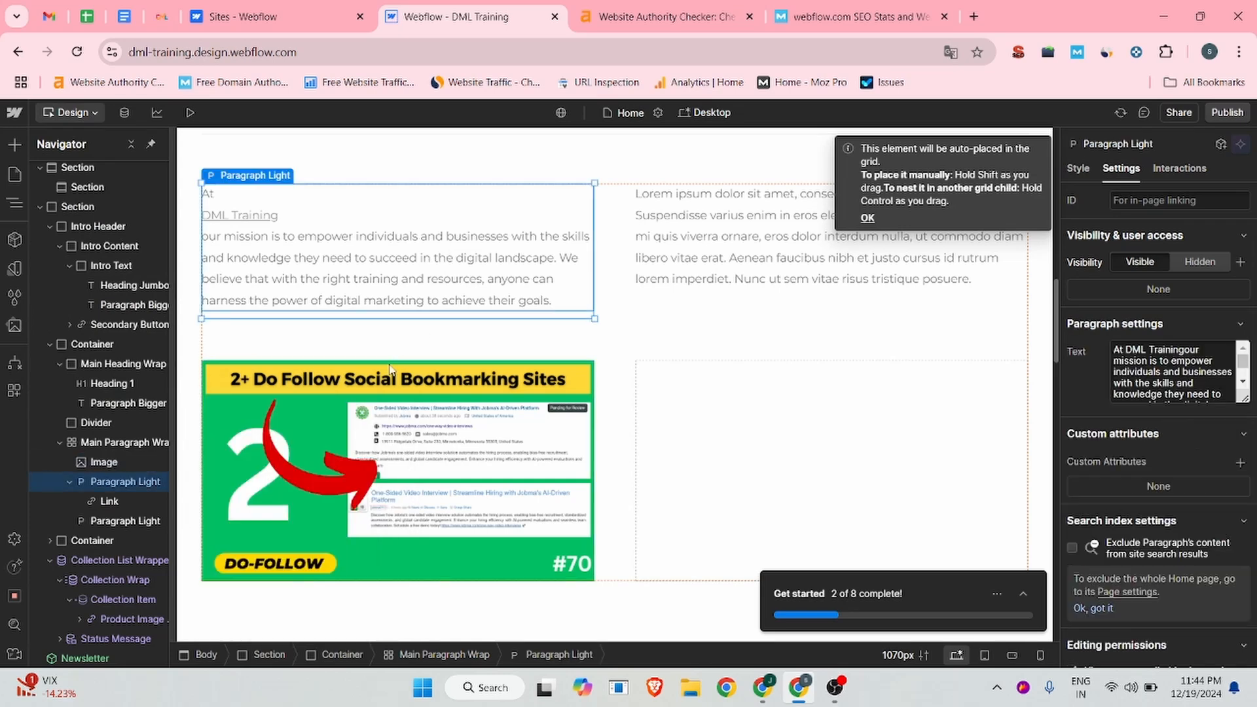
Step: Check the image settings of the picture beneath the mission paragraph and close them
{"action": "left_click", "coordinate": [336, 407]}
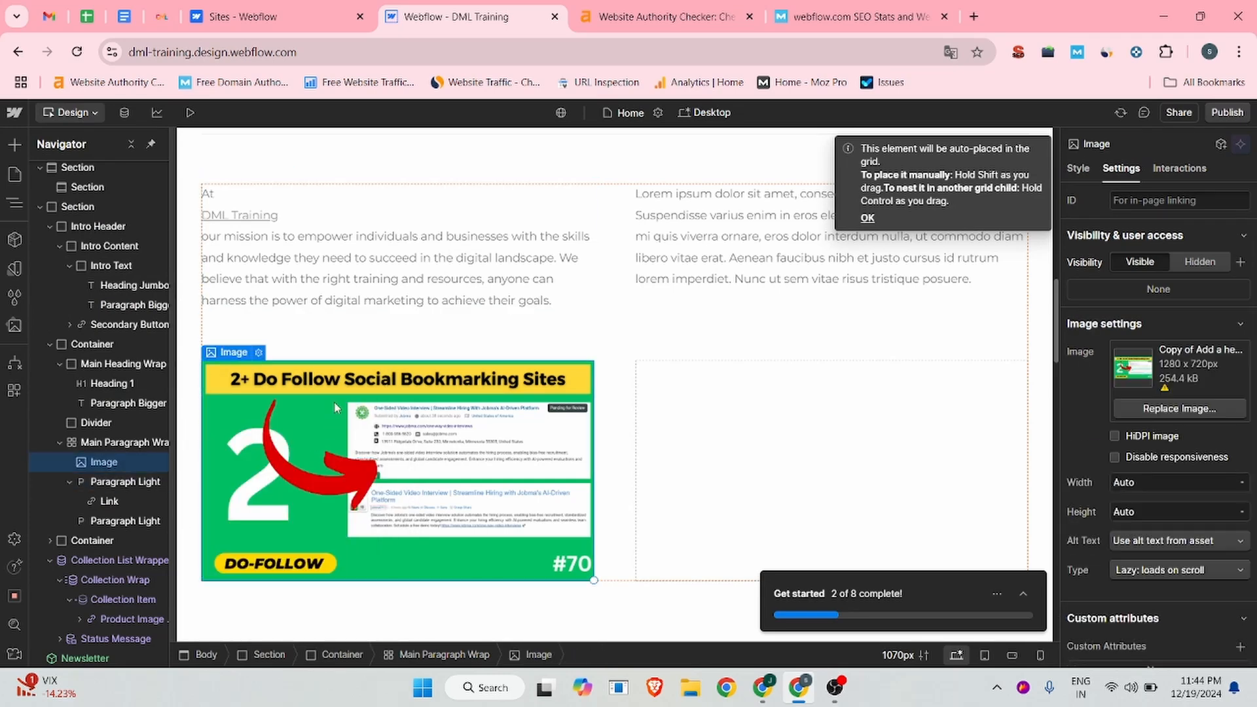
{"action": "left_click", "coordinate": [260, 353]}
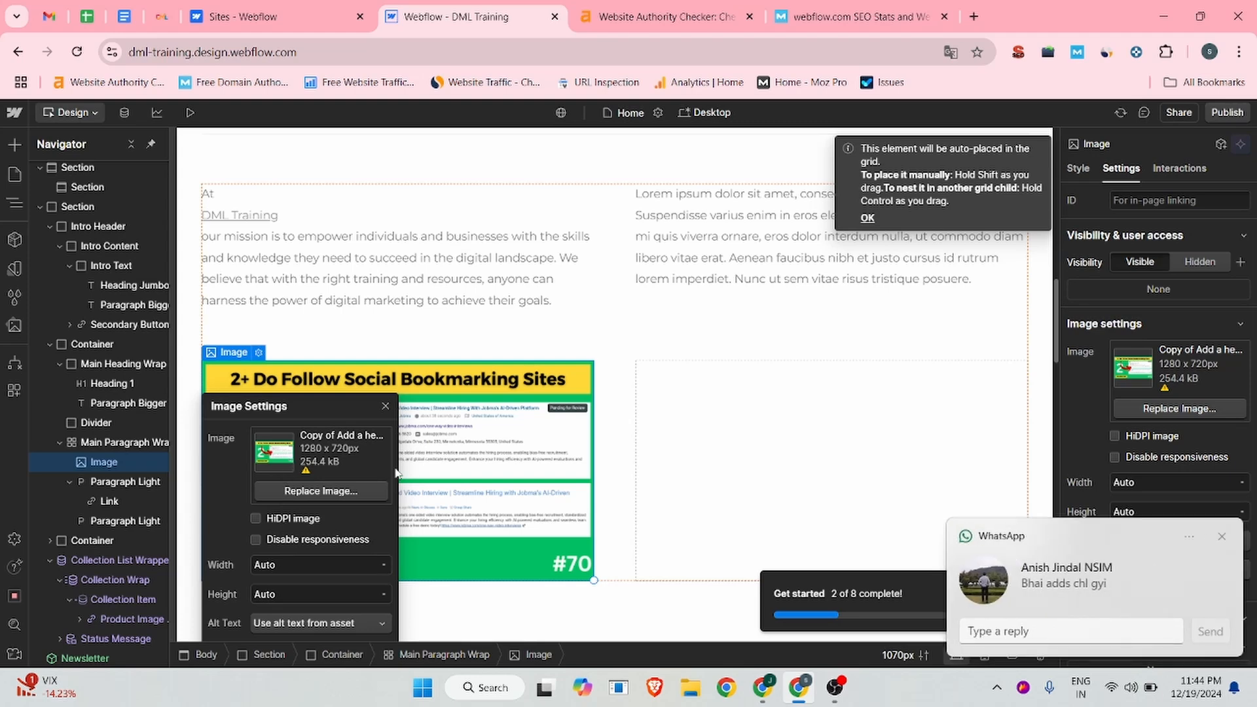
{"action": "left_click", "coordinate": [1221, 537]}
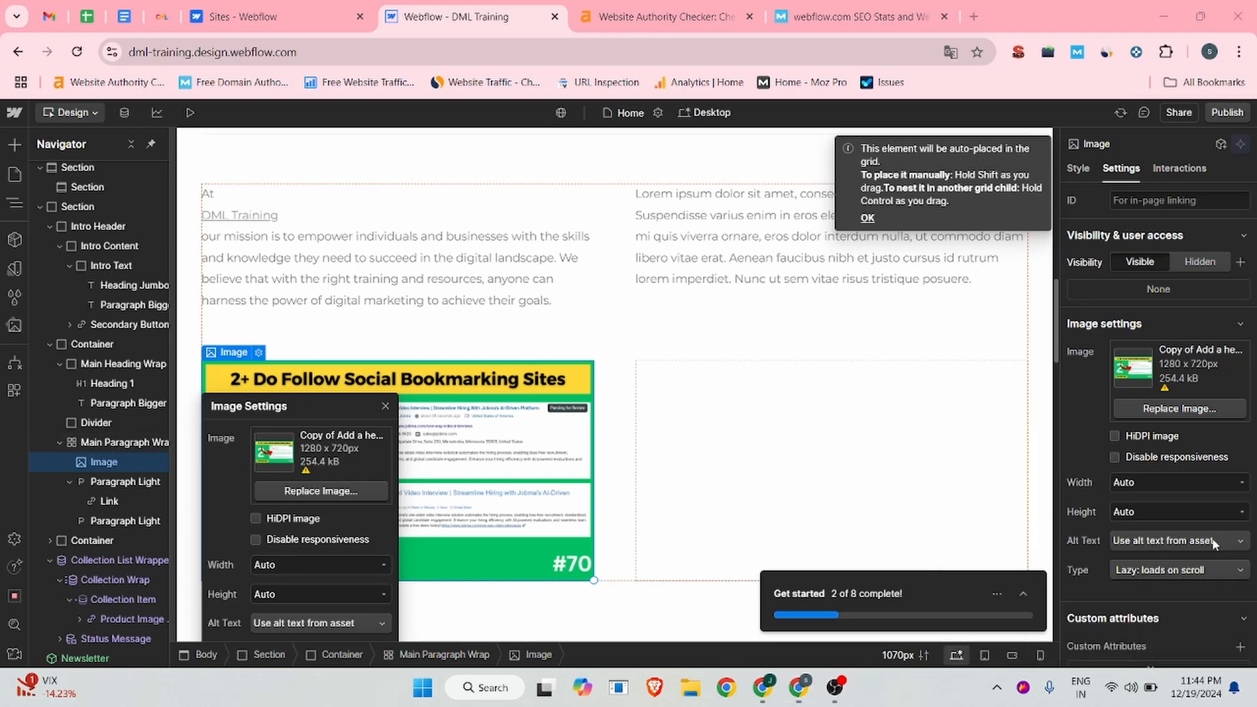
{"action": "left_click", "coordinate": [387, 406]}
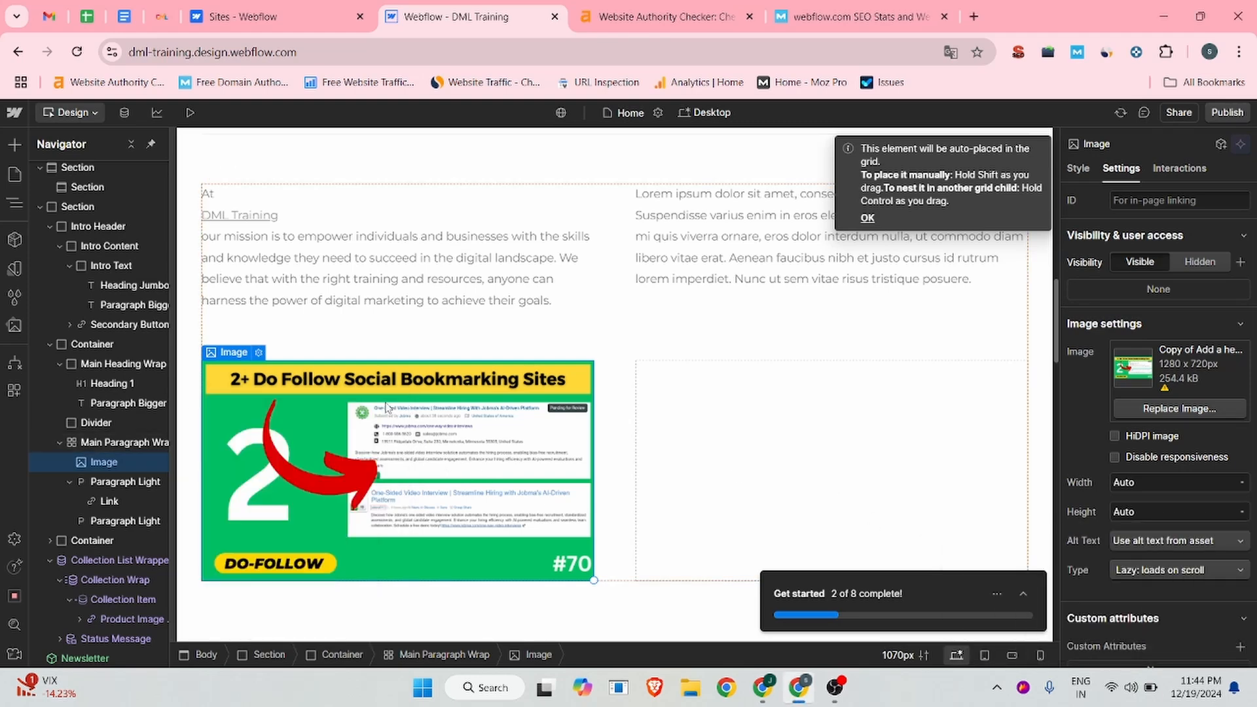
Step: Review the home page around the new image and up to the hero section, dismissing the grid placement hint
{"action": "scroll", "coordinate": [785, 379], "scroll_direction": "down", "scroll_amount": 1}
{"action": "scroll", "coordinate": [786, 380], "scroll_direction": "up", "scroll_amount": 3}
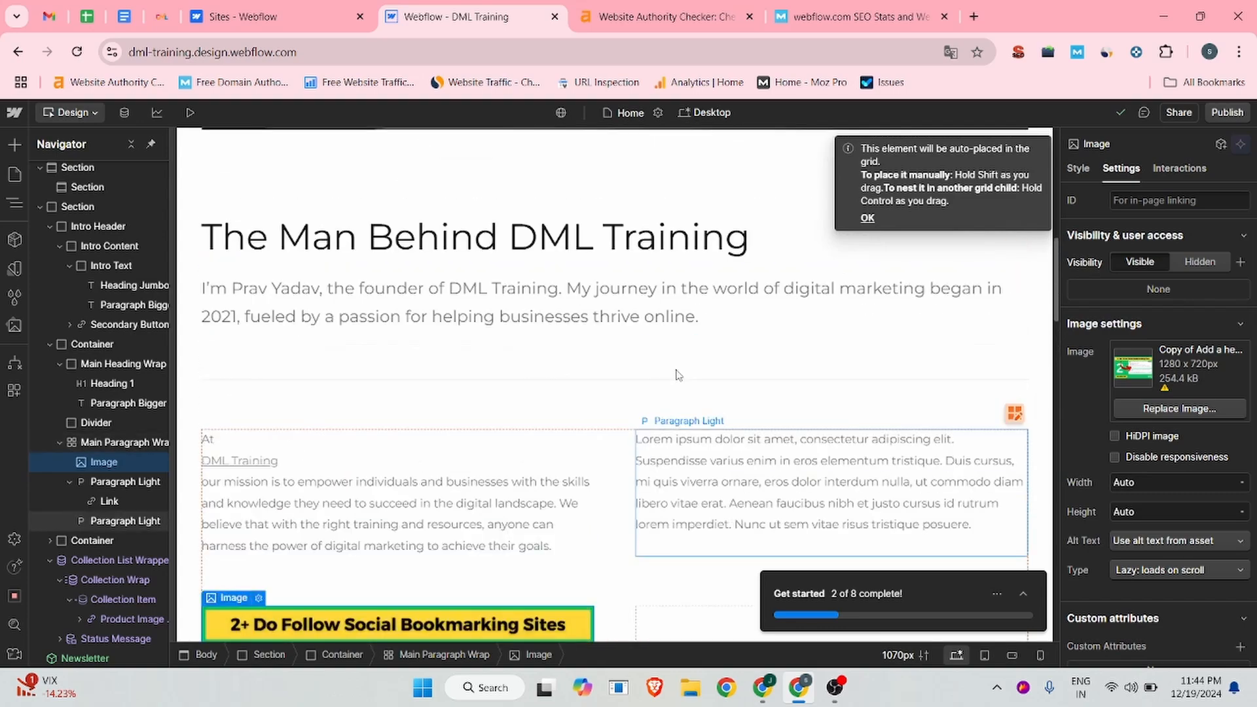
{"action": "scroll", "coordinate": [795, 375], "scroll_direction": "down", "scroll_amount": 3}
{"action": "scroll", "coordinate": [796, 375], "scroll_direction": "down", "scroll_amount": 10}
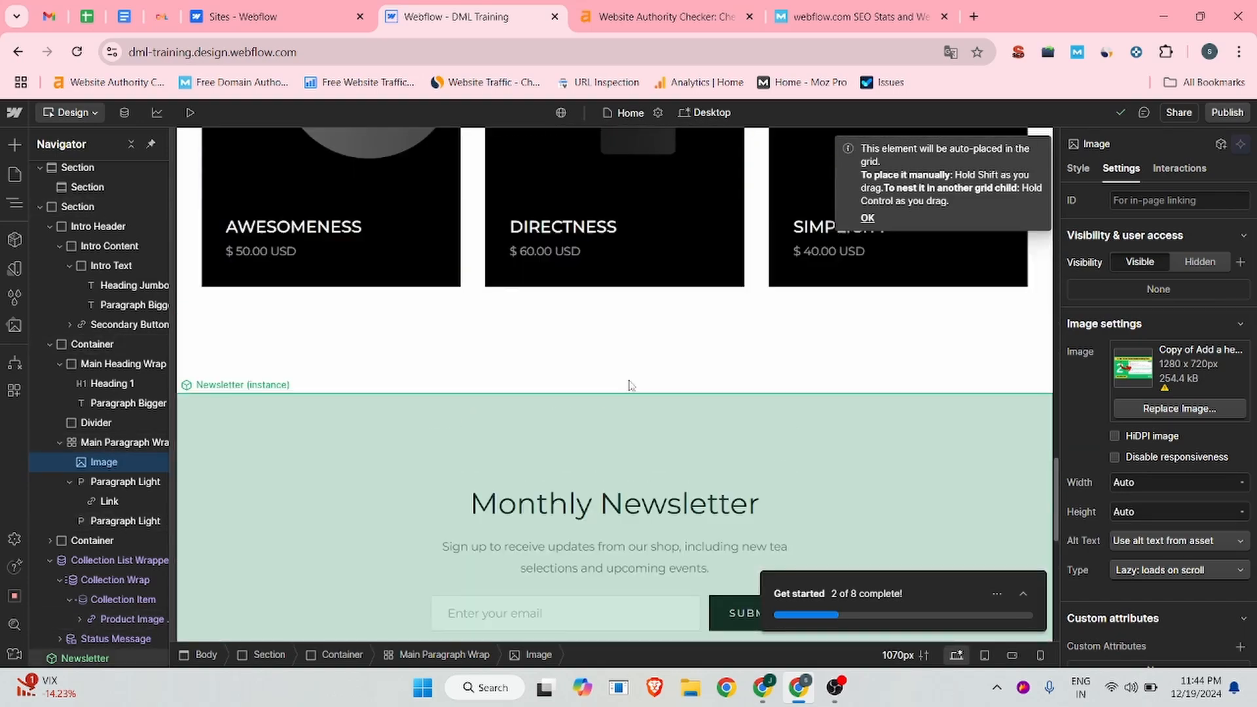
{"action": "scroll", "coordinate": [632, 384], "scroll_direction": "up", "scroll_amount": 5}
{"action": "scroll", "coordinate": [816, 366], "scroll_direction": "up", "scroll_amount": 5}
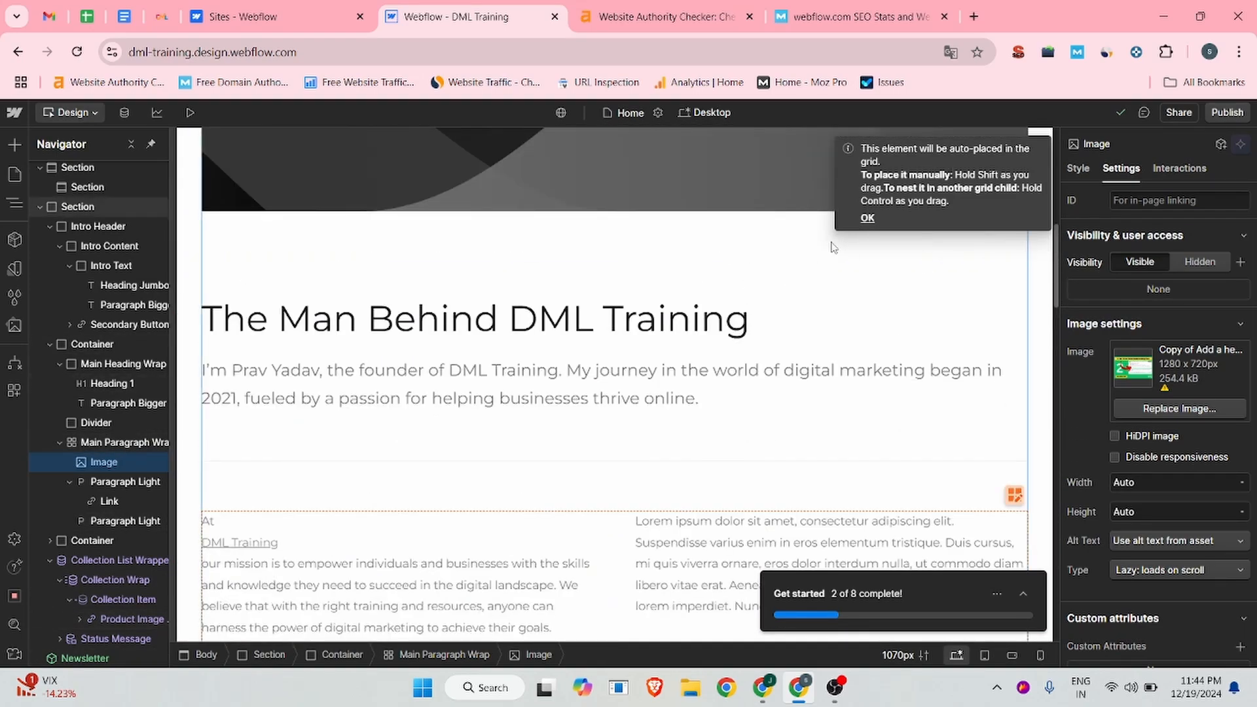
{"action": "left_click", "coordinate": [867, 219]}
{"action": "scroll", "coordinate": [511, 350], "scroll_direction": "up", "scroll_amount": 5}
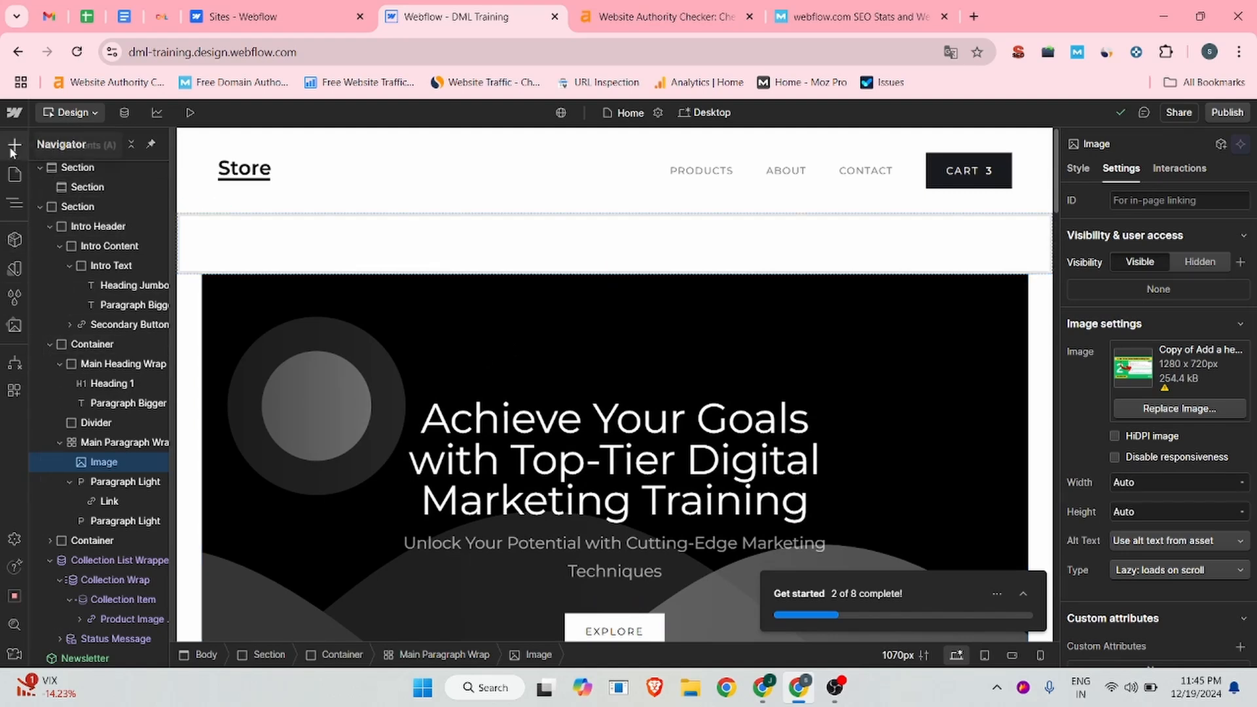
Step: Look over the site's page list and the options for creating a new page, then return to the home page canvas
{"action": "left_click", "coordinate": [15, 174]}
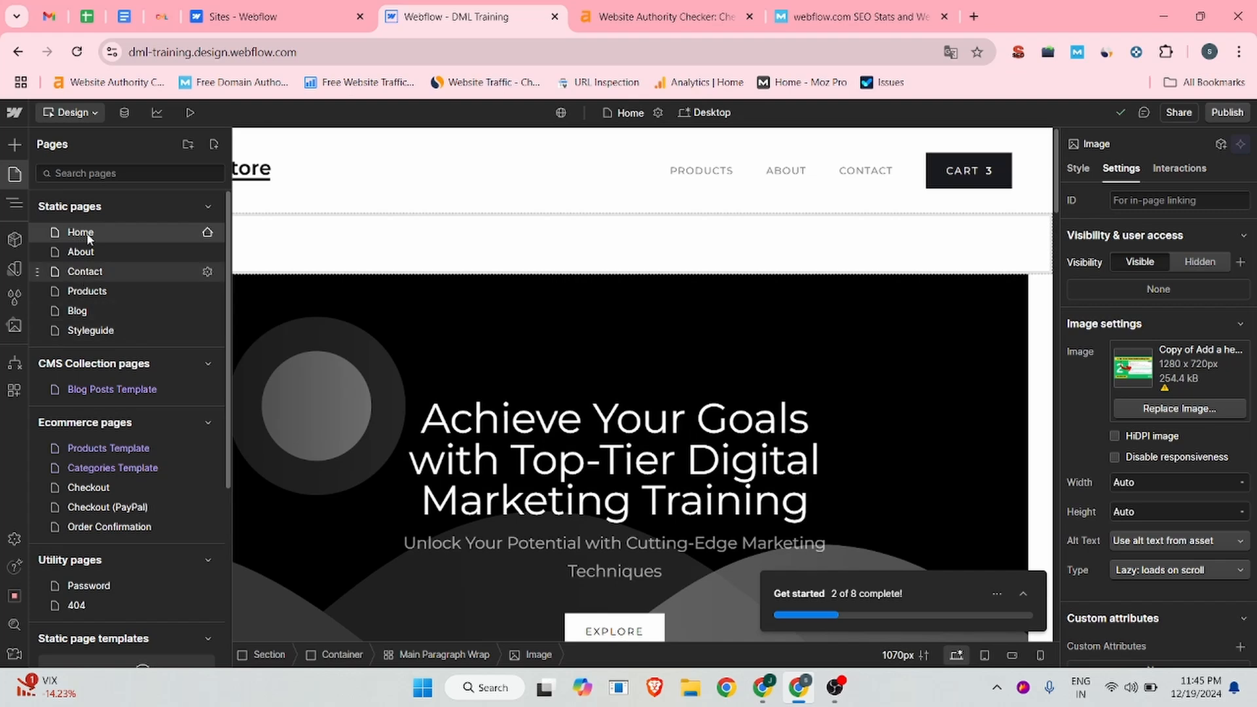
{"action": "left_click", "coordinate": [213, 146]}
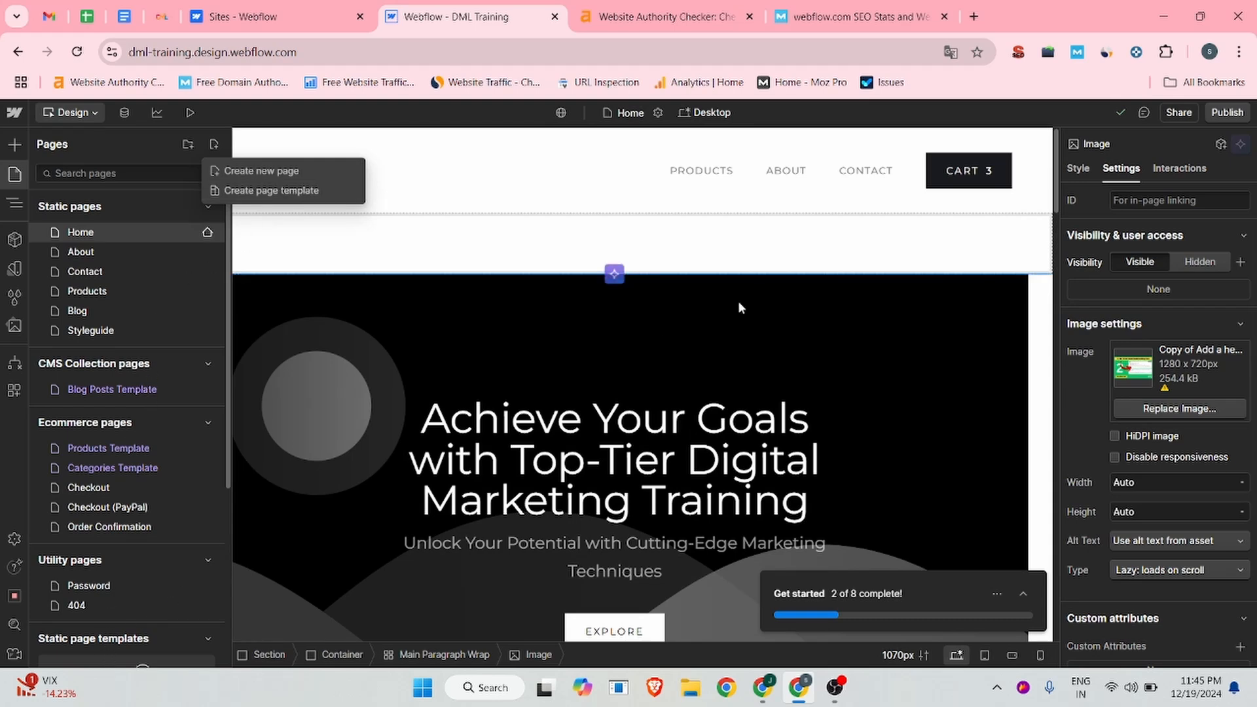
{"action": "left_click", "coordinate": [662, 219]}
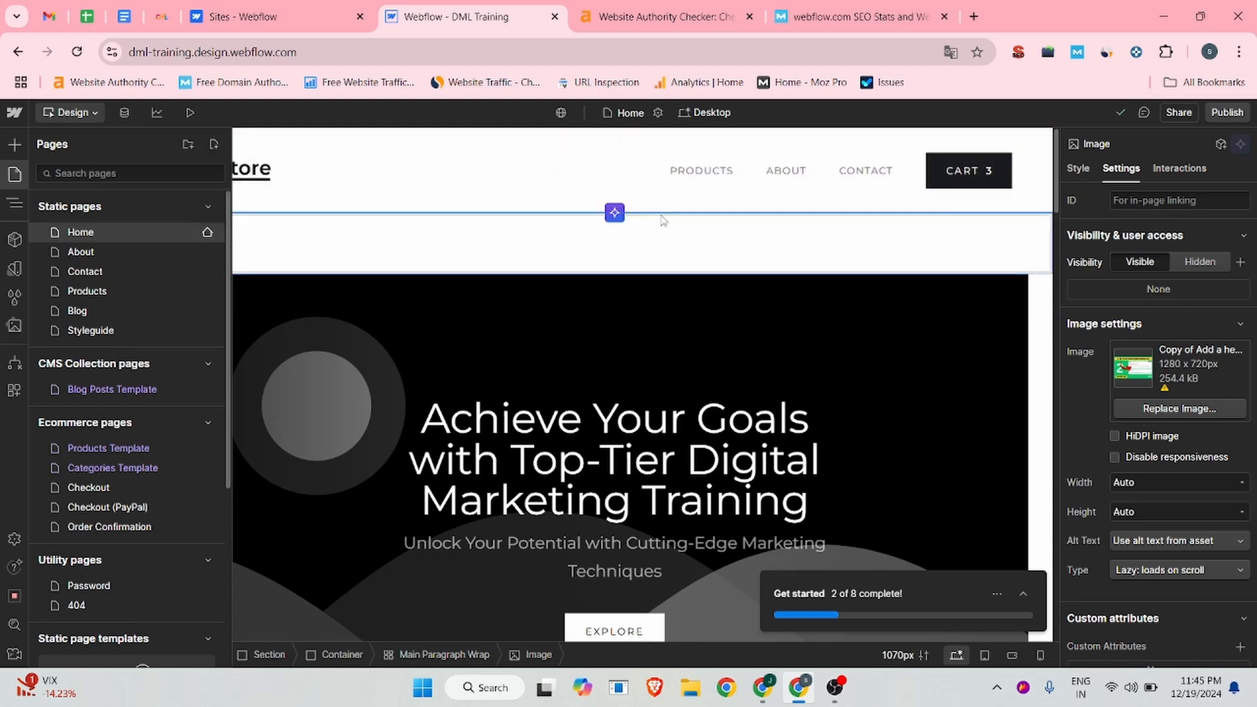
{"action": "scroll", "coordinate": [662, 220], "scroll_direction": "down", "scroll_amount": 6}
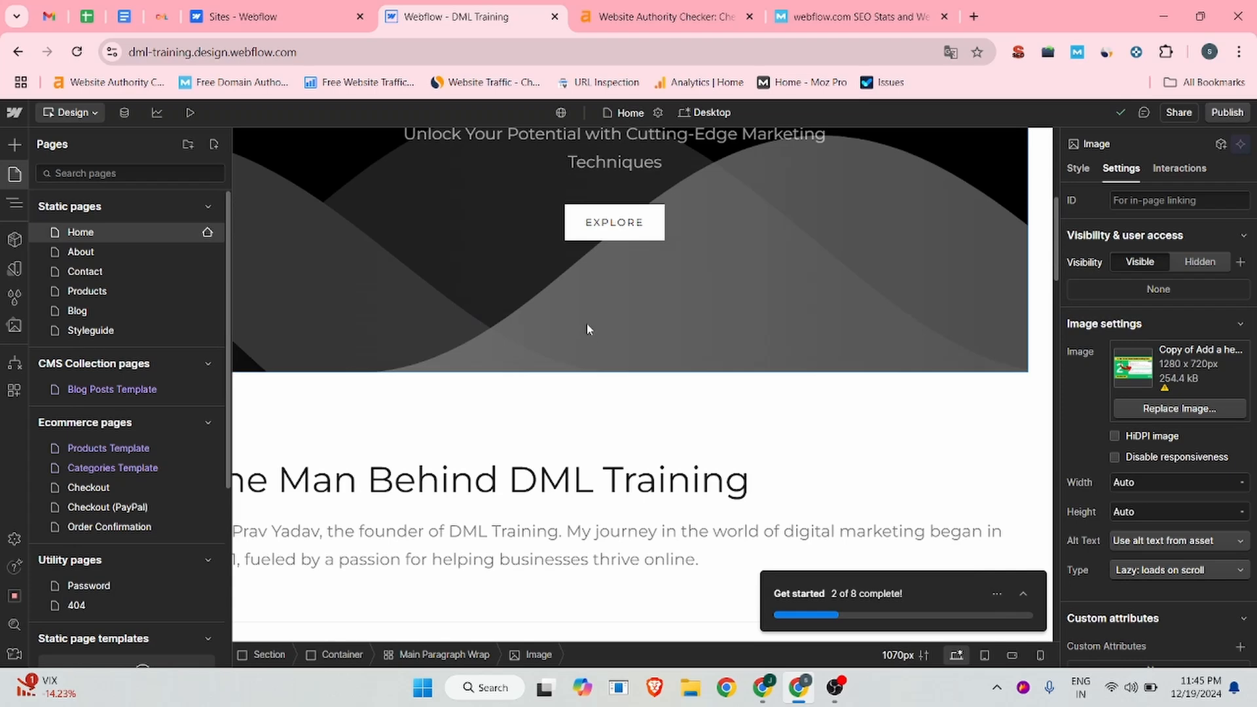
{"action": "left_click", "coordinate": [542, 410]}
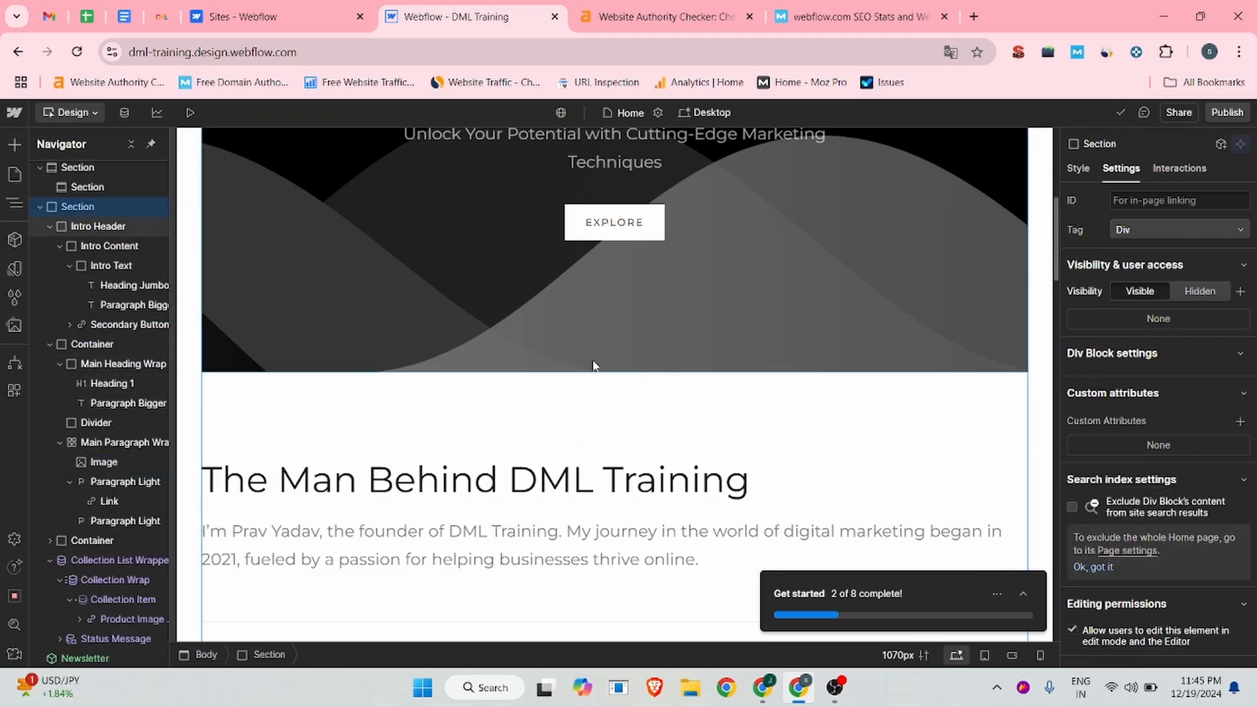
Step: Publish the site to the staging domain dml-training.webflow.io
{"action": "scroll", "coordinate": [594, 370], "scroll_direction": "up", "scroll_amount": 6}
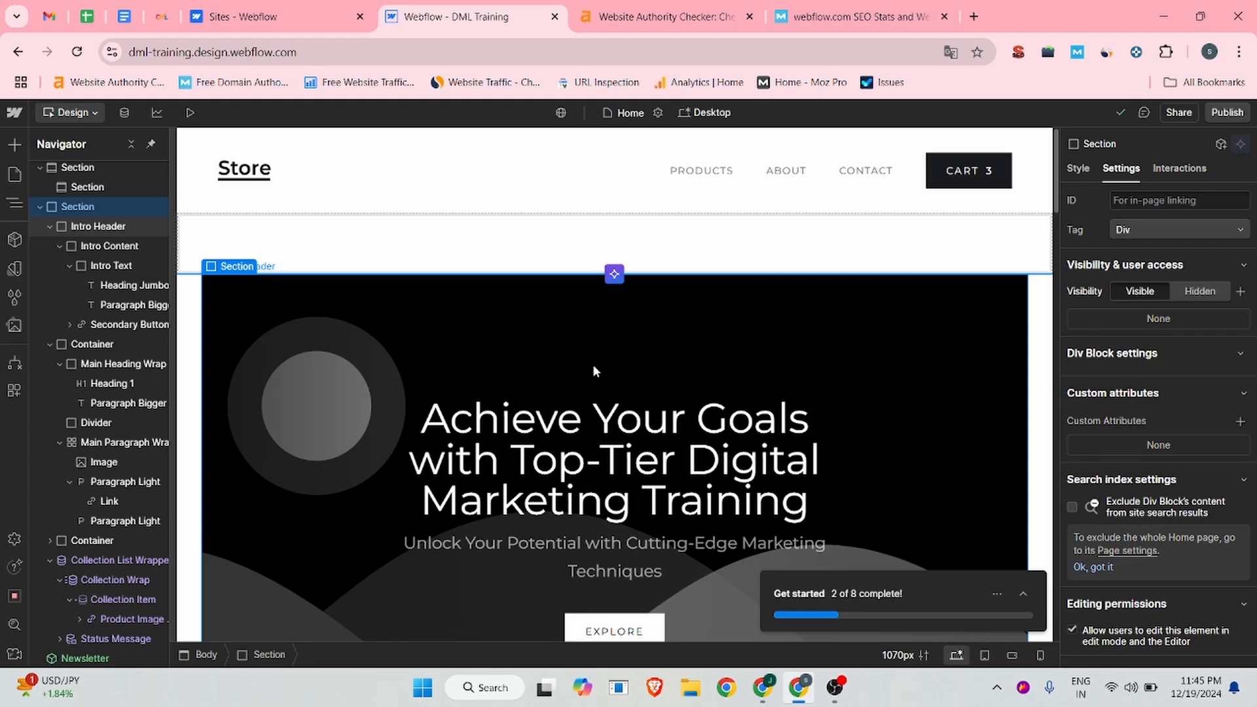
{"action": "scroll", "coordinate": [742, 340], "scroll_direction": "down", "scroll_amount": 15}
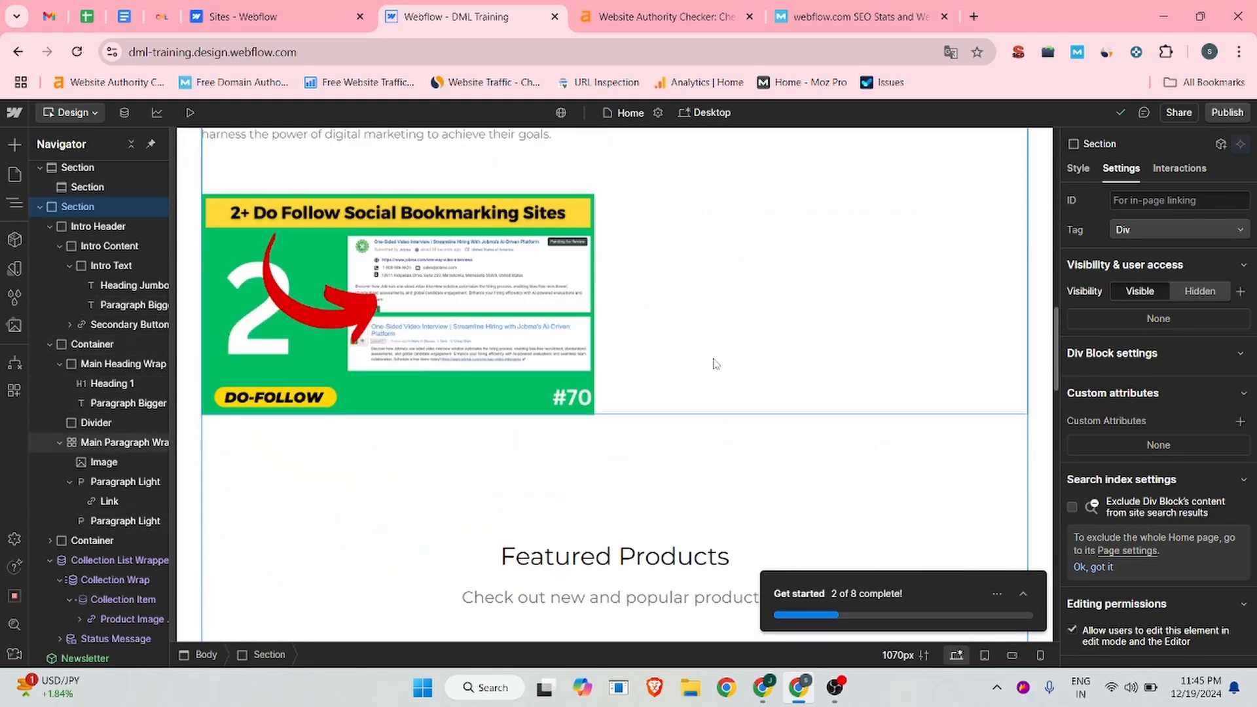
{"action": "scroll", "coordinate": [715, 365], "scroll_direction": "up", "scroll_amount": 4}
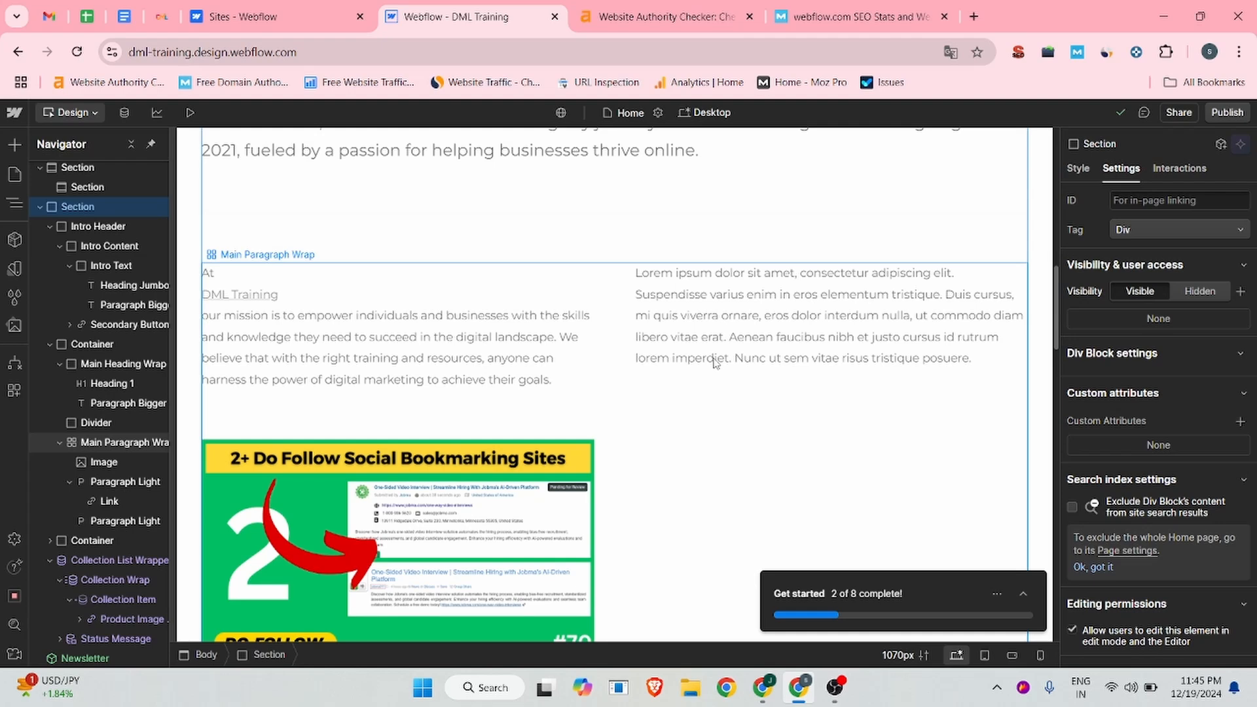
{"action": "left_click", "coordinate": [1229, 113]}
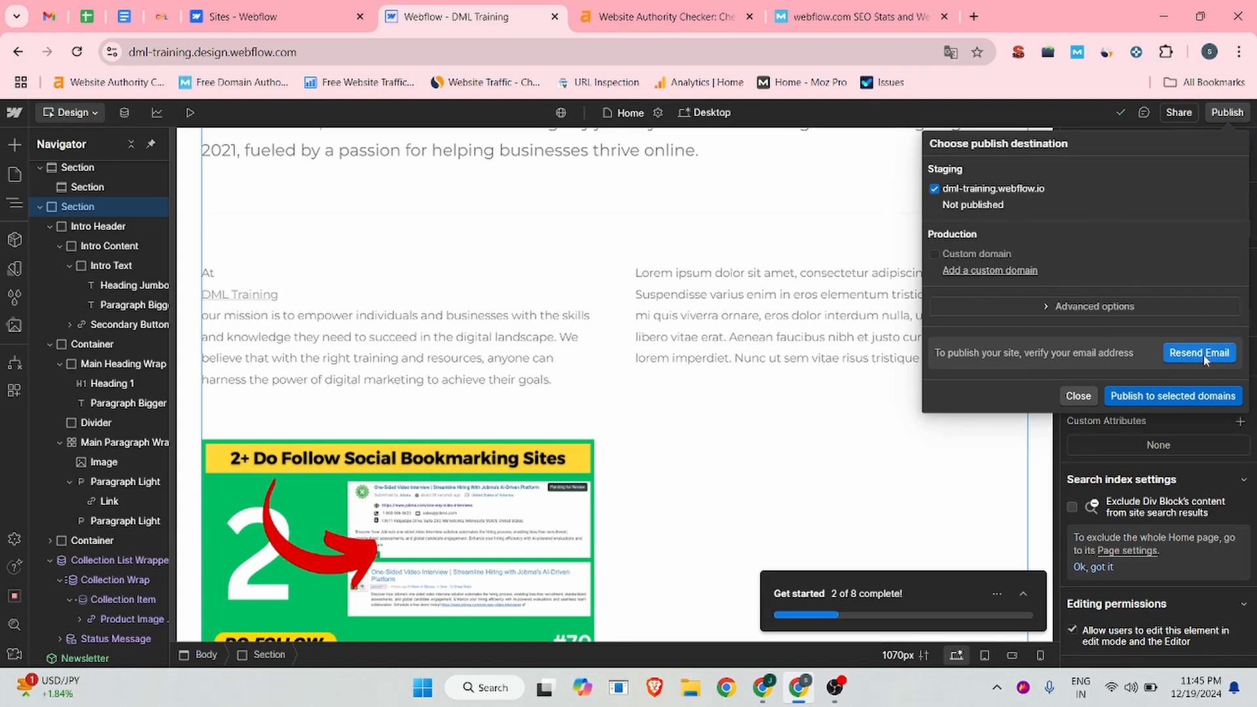
{"action": "left_click", "coordinate": [1174, 397]}
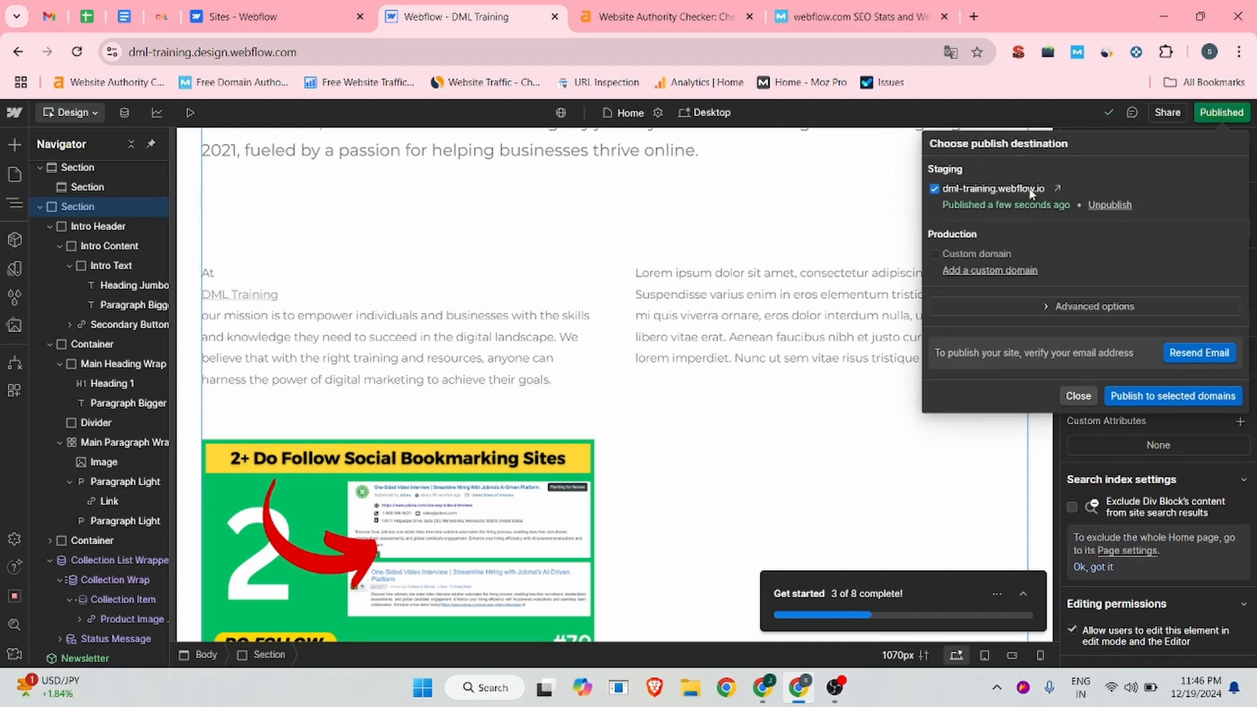
Step: Open the published dml-training.webflow.io site and review its address, founder heading, mission paragraph and image
{"action": "left_click", "coordinate": [1056, 189]}
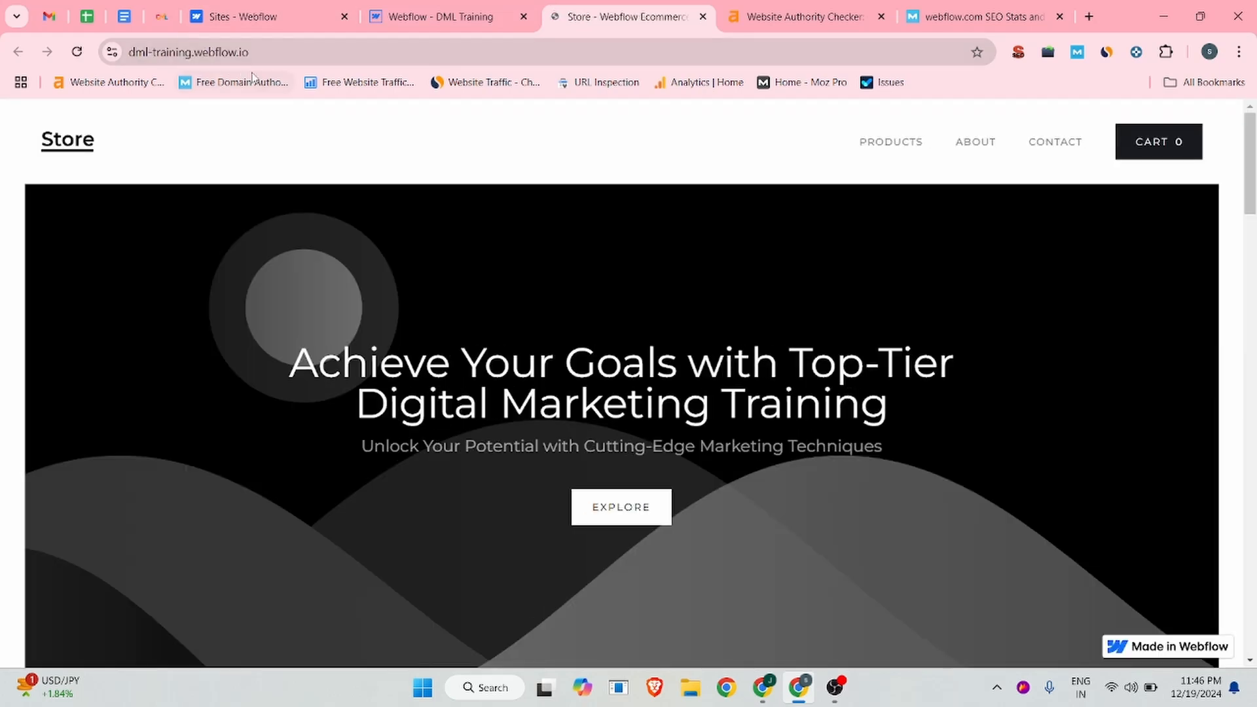
{"action": "left_click", "coordinate": [256, 52]}
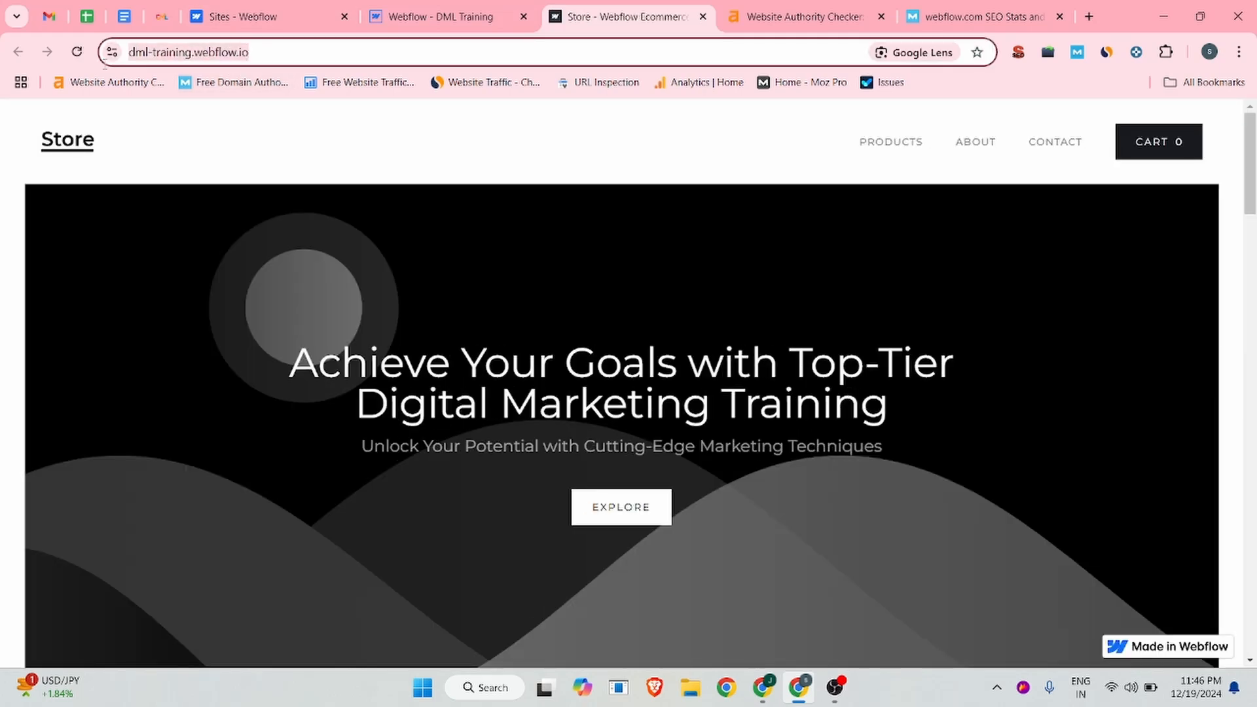
{"action": "scroll", "coordinate": [427, 243], "scroll_direction": "down", "scroll_amount": 8}
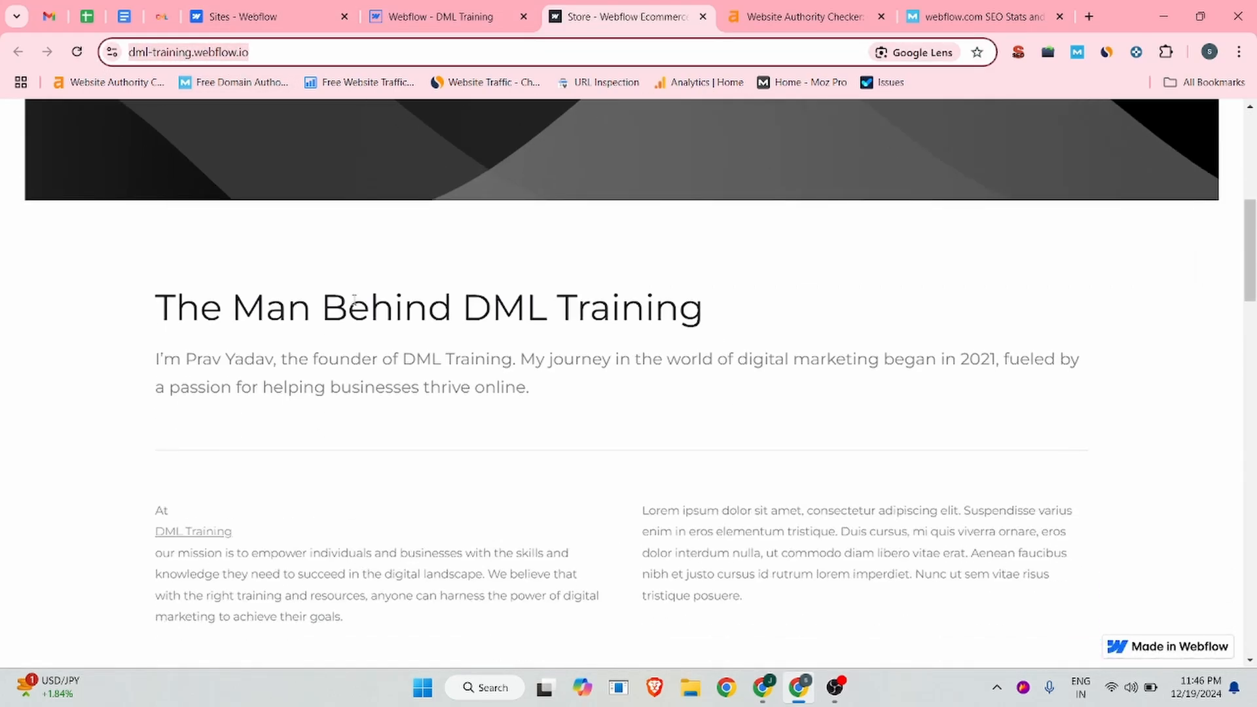
{"action": "left_click_drag", "start_coordinate": [464, 308], "coordinate": [708, 315]}
{"action": "scroll", "coordinate": [651, 316], "scroll_direction": "down", "scroll_amount": 6}
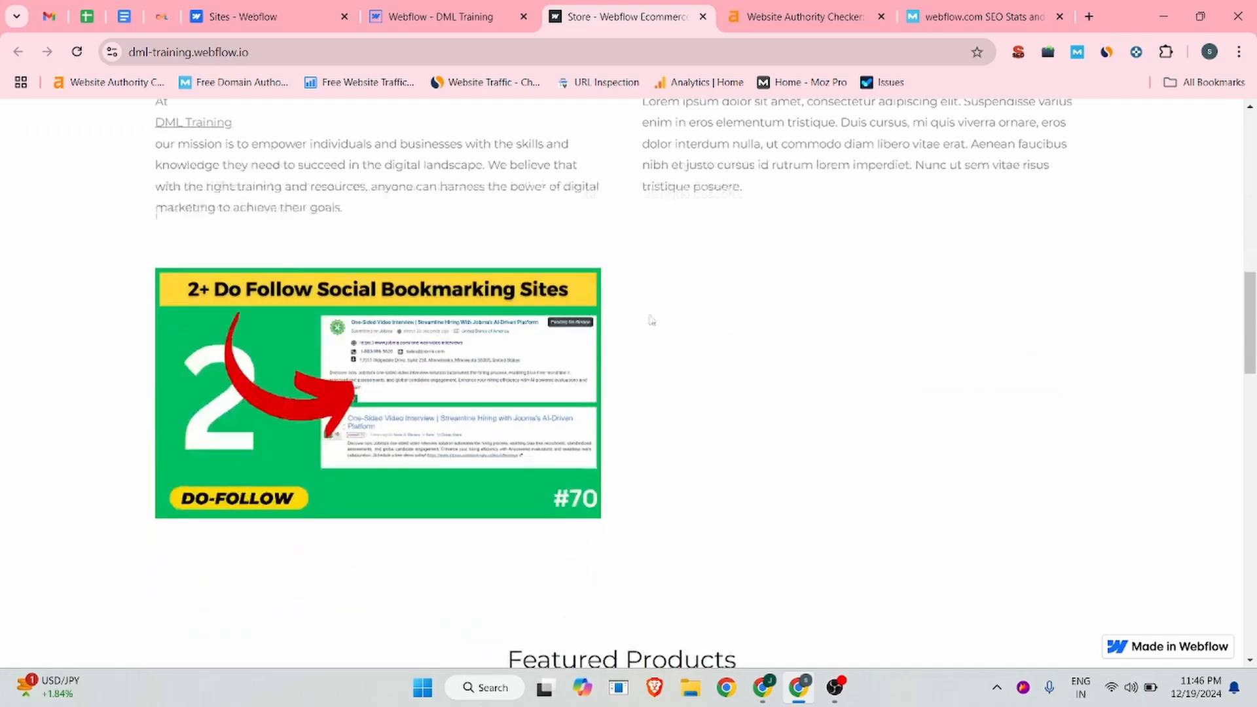
{"action": "scroll", "coordinate": [603, 317], "scroll_direction": "up", "scroll_amount": 10}
{"action": "left_click", "coordinate": [613, 510]}
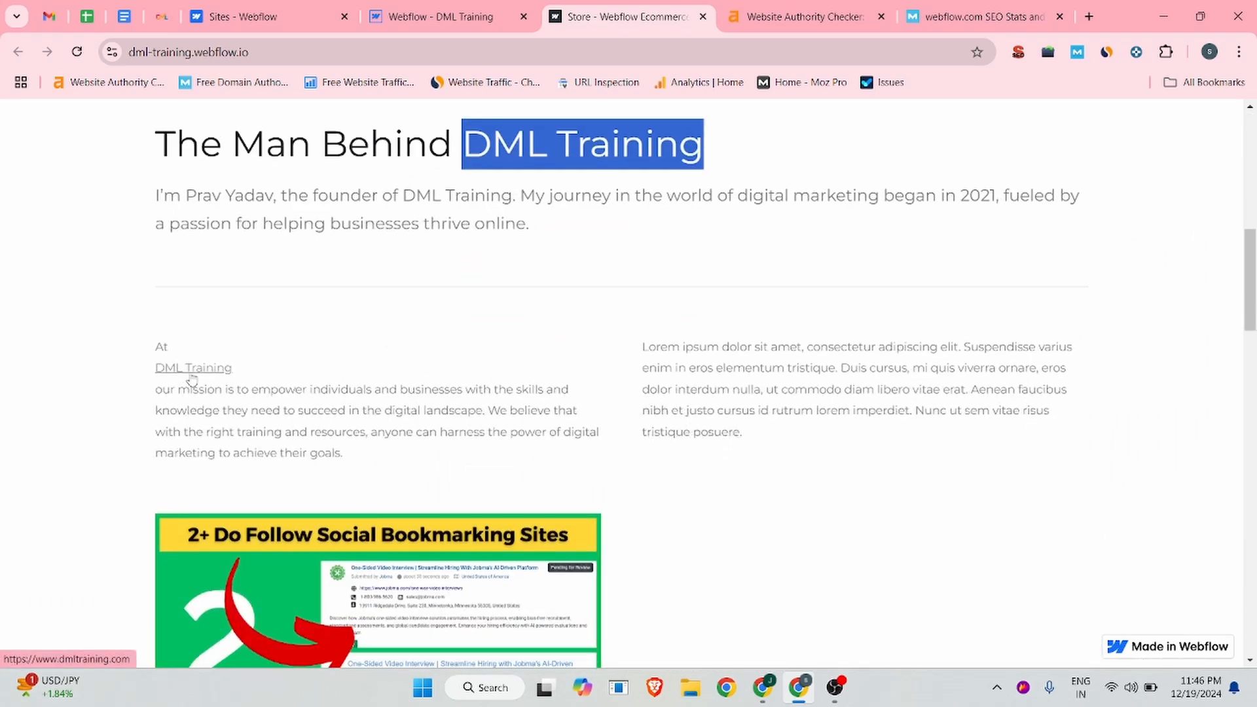
Step: Inspect the HTML of the DML Training link in the published mission paragraph, then close the developer tools
{"action": "right_click", "coordinate": [192, 378]}
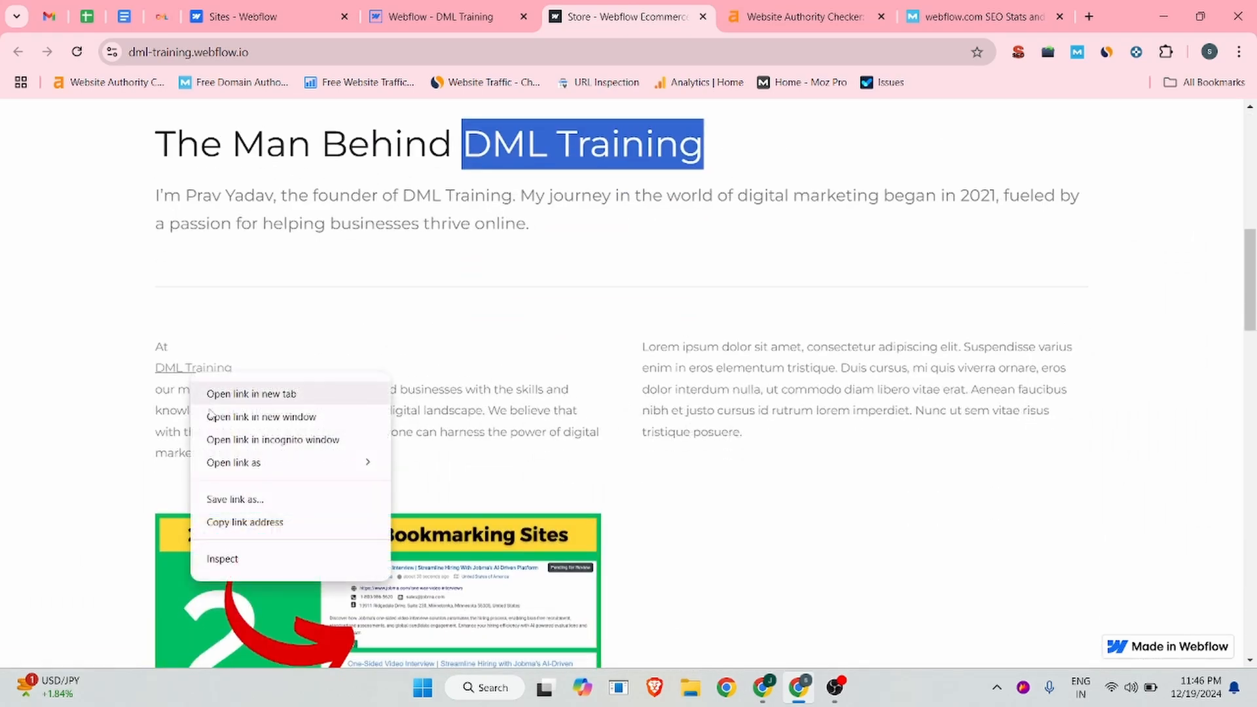
{"action": "left_click", "coordinate": [222, 558]}
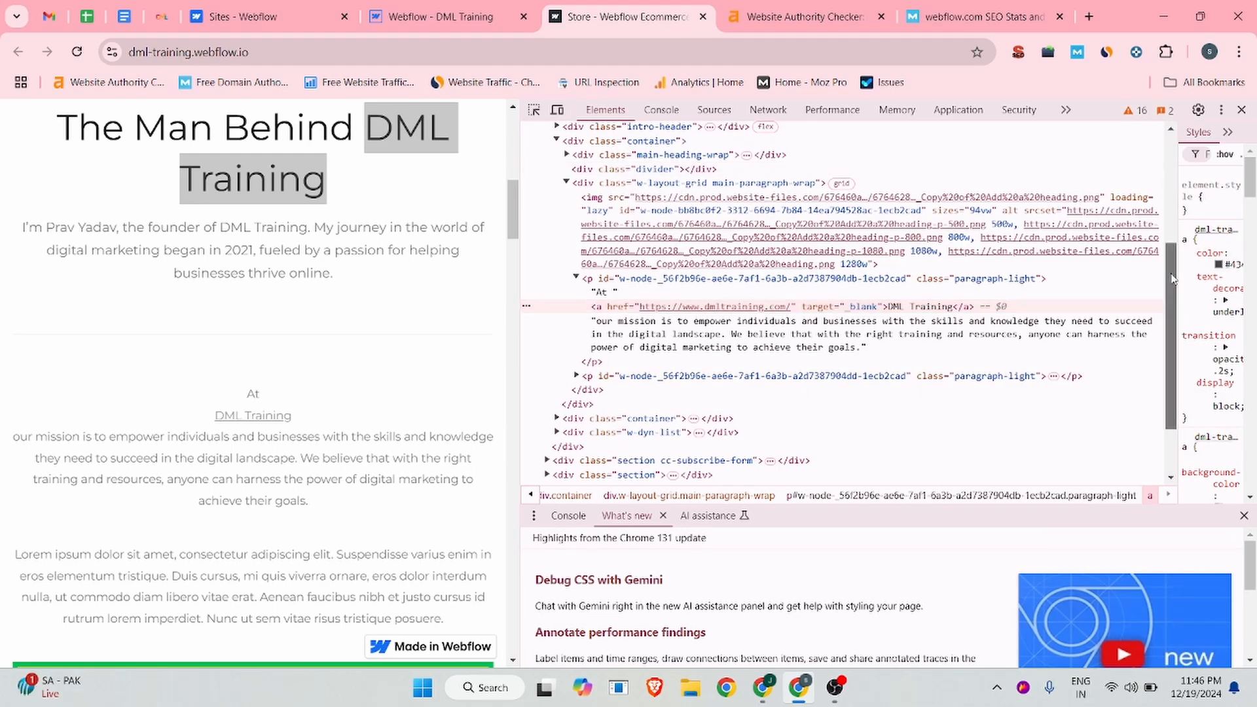
{"action": "left_click_drag", "start_coordinate": [1173, 278], "coordinate": [1177, 203]}
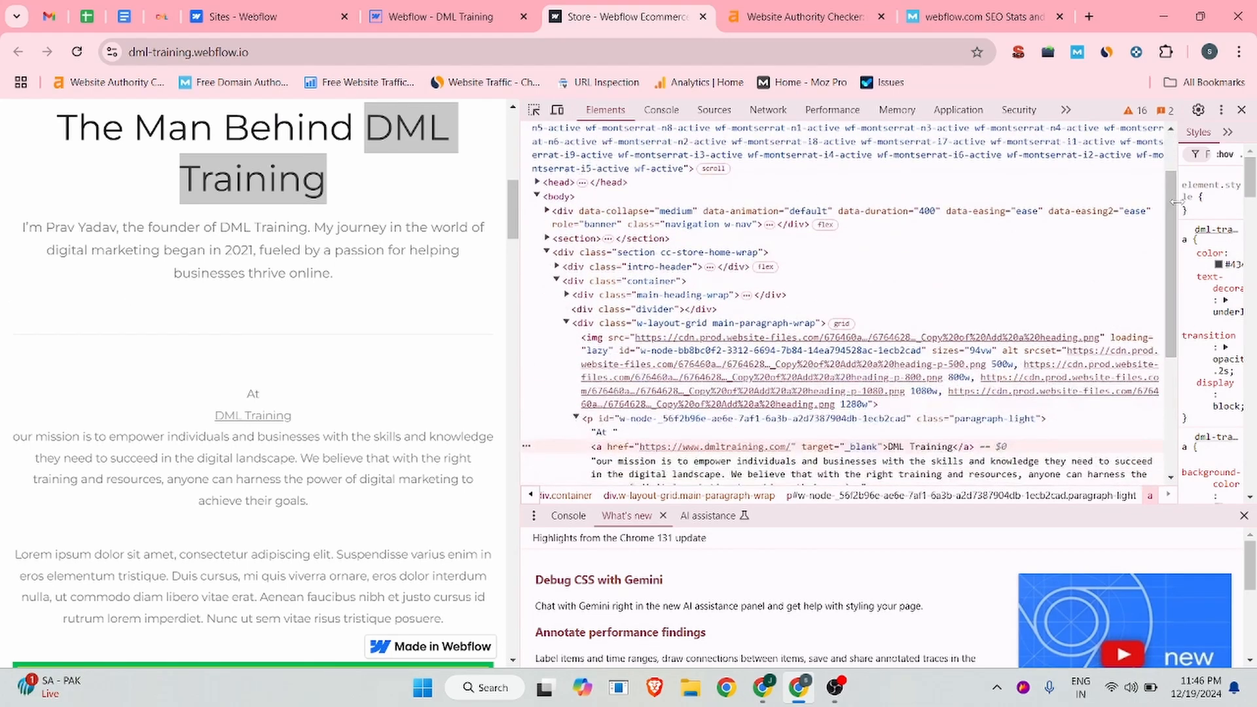
{"action": "left_click", "coordinate": [1242, 110]}
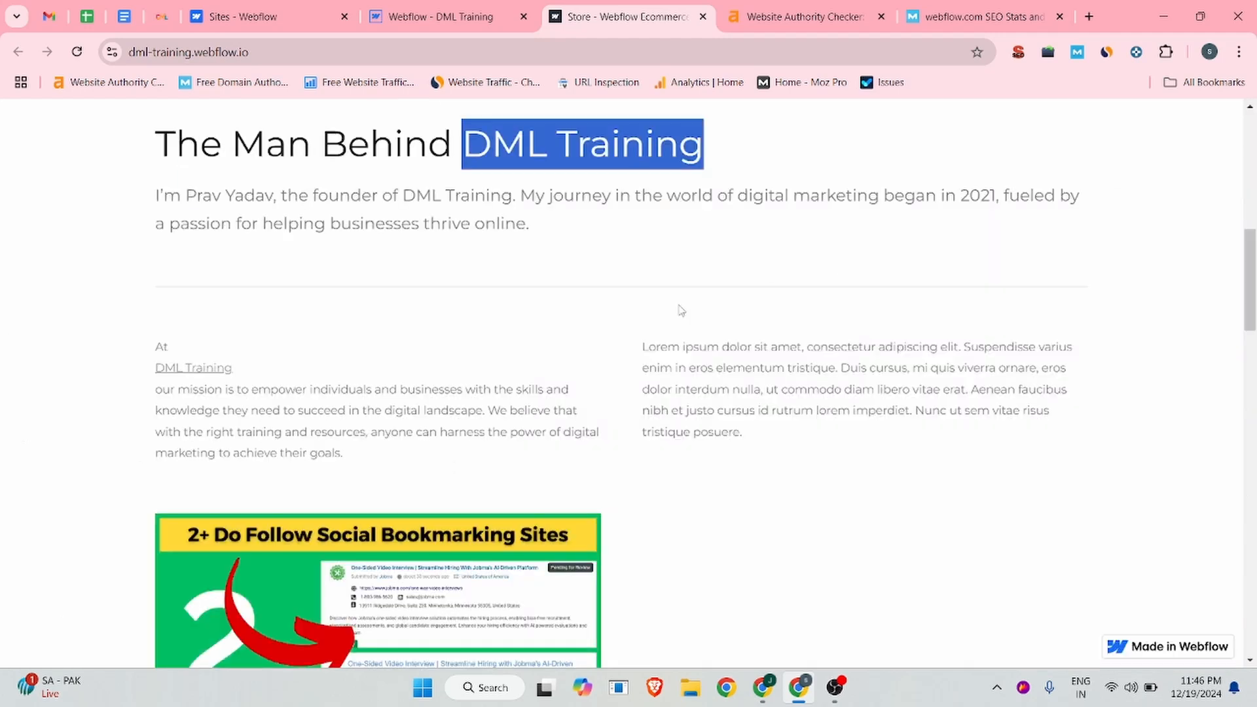